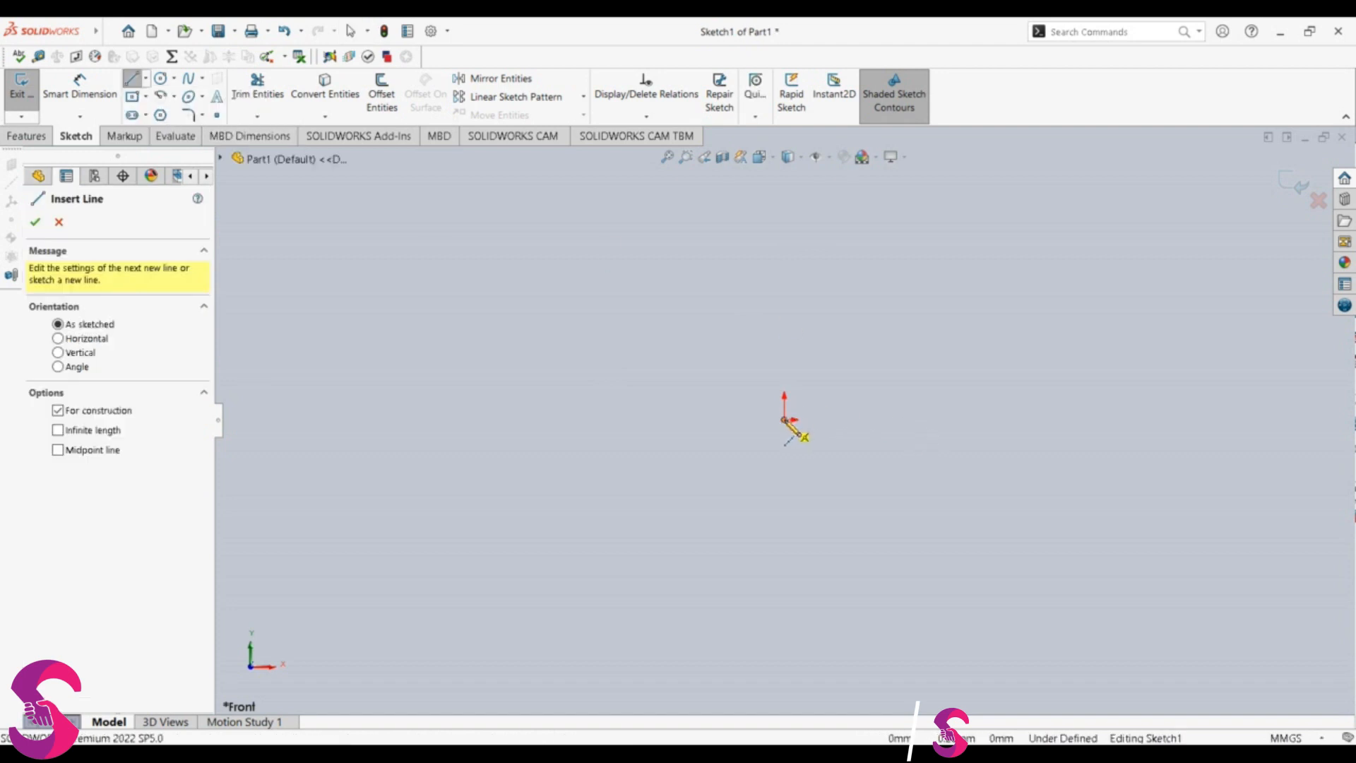
Step: Sketch a vertical construction line upward from the origin and set its length to 63 mm
{"action": "left_click", "coordinate": [785, 420]}
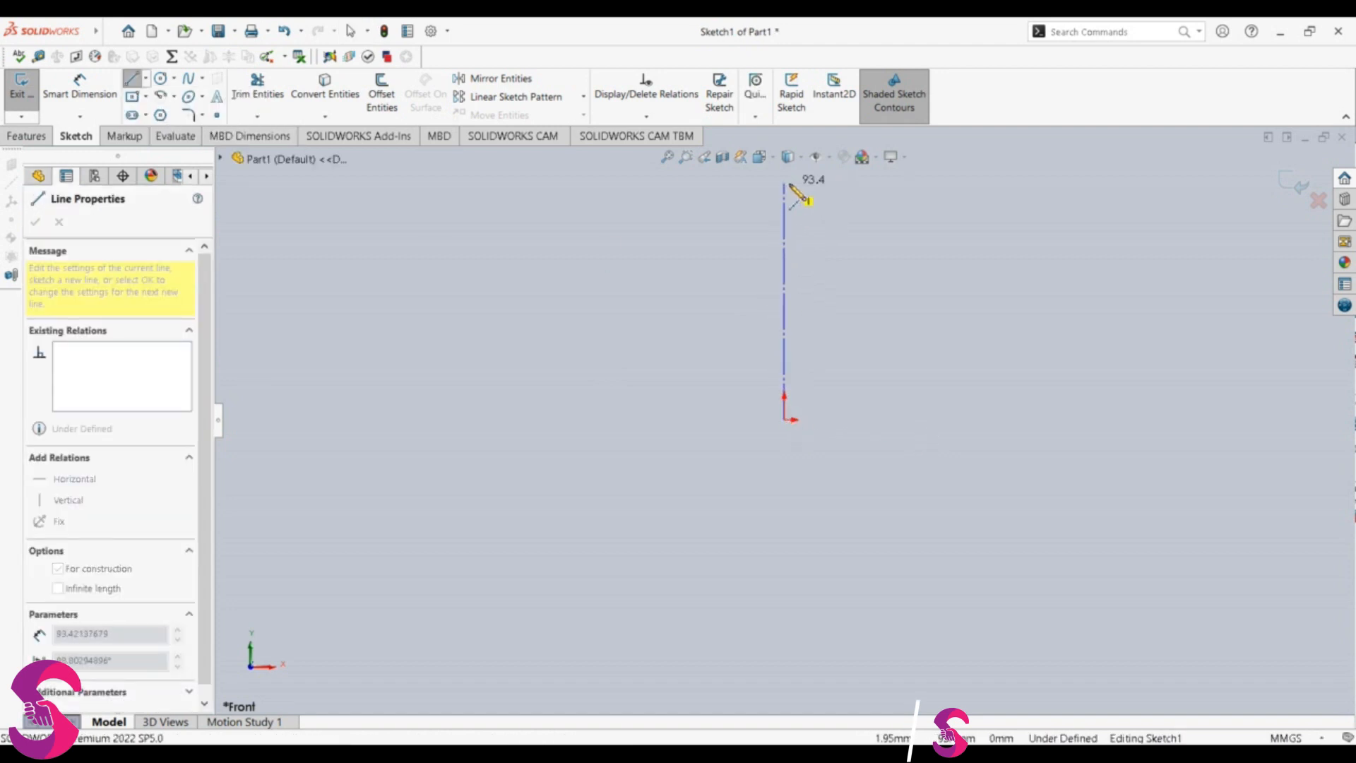
{"action": "left_click", "coordinate": [786, 185]}
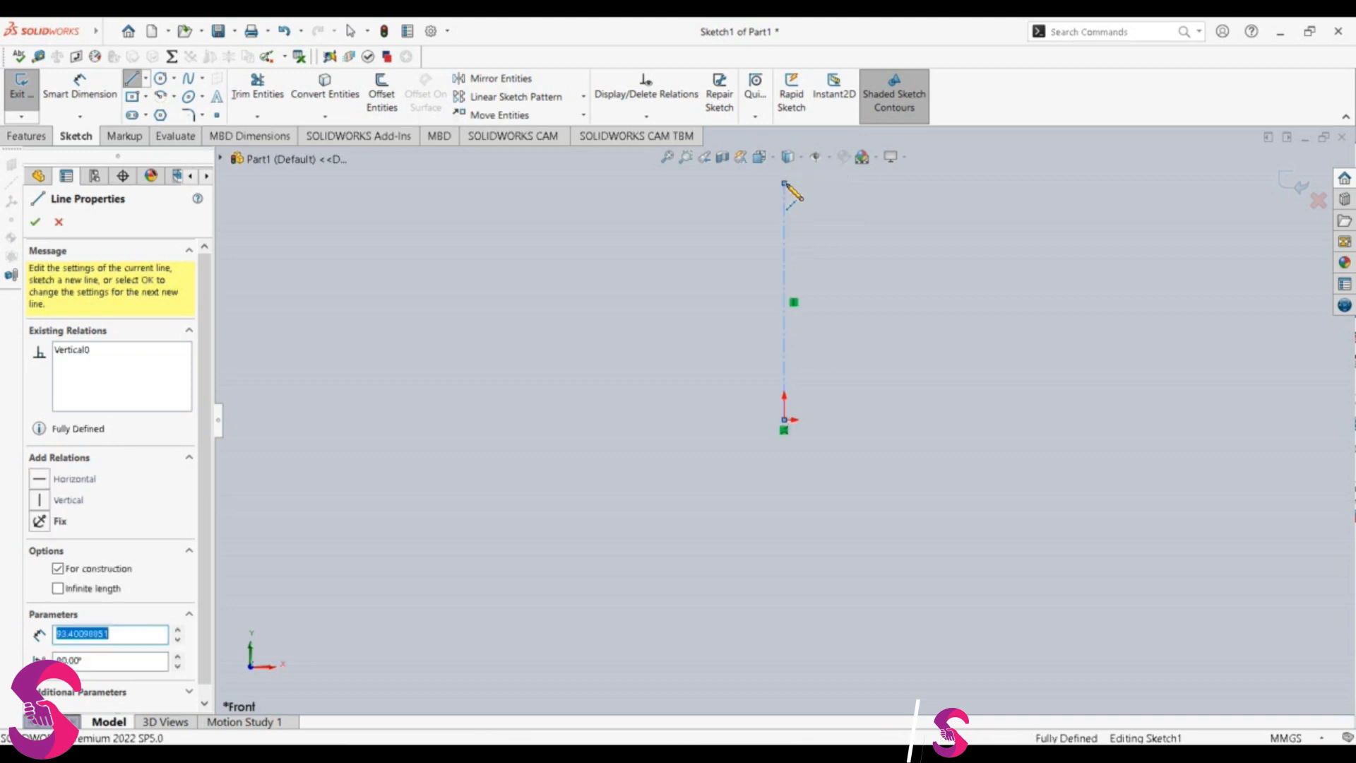
{"action": "key", "text": "Escape"}
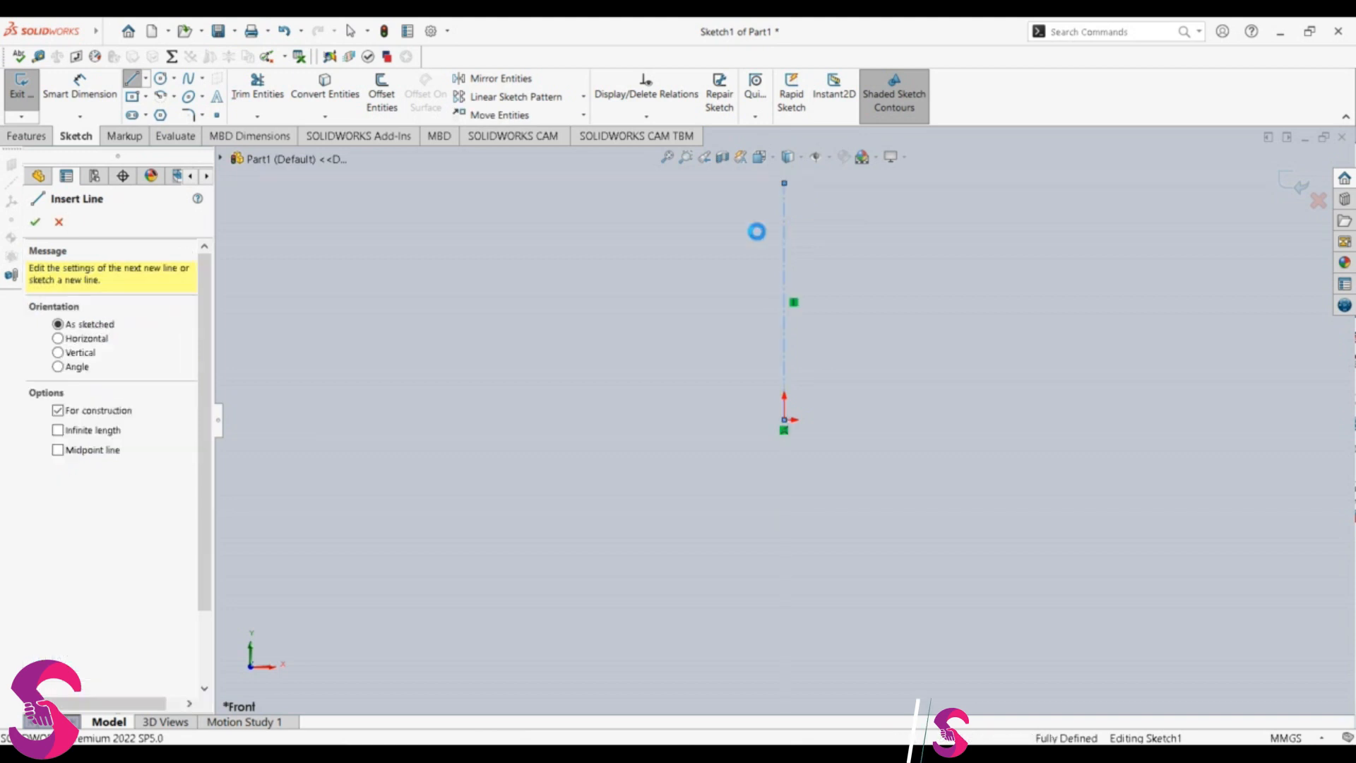
{"action": "key", "text": "Escape"}
{"action": "left_click", "coordinate": [781, 287]}
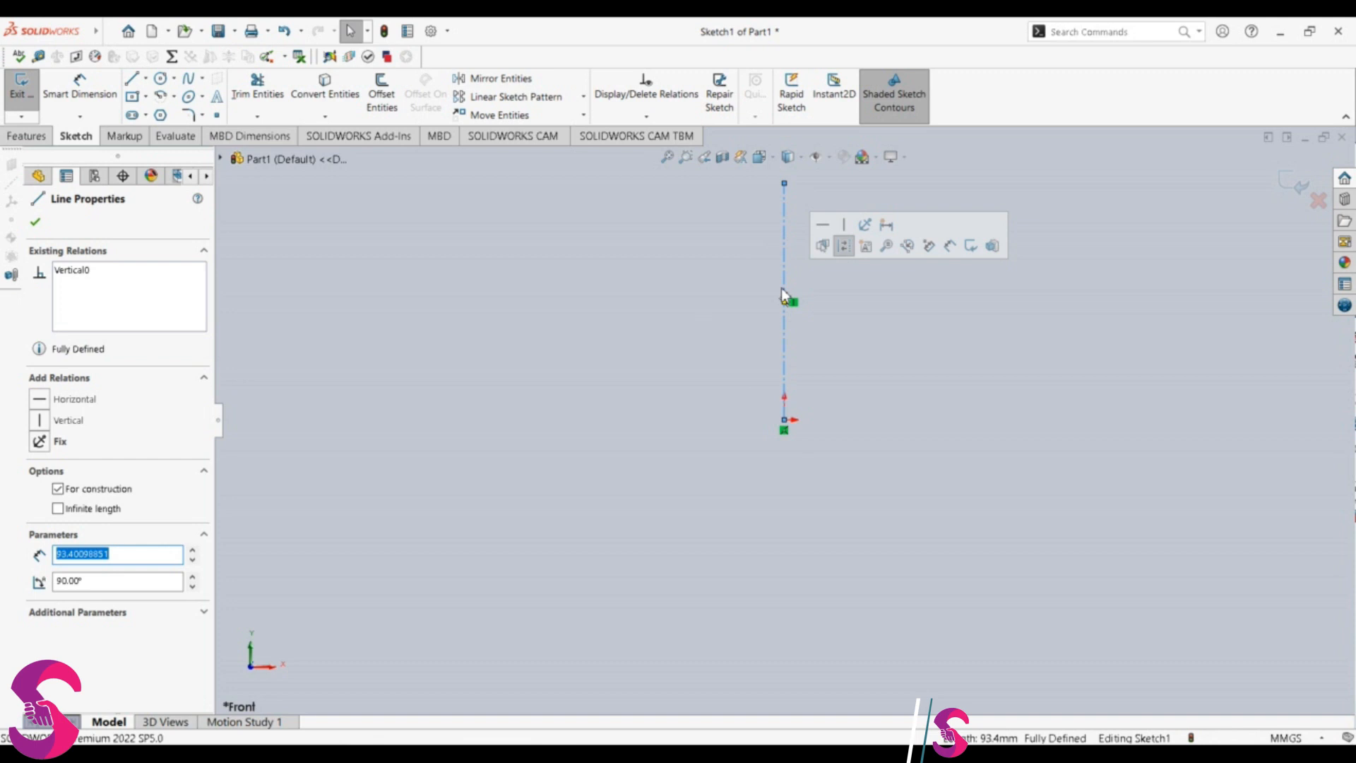
{"action": "type", "text": "63"}
{"action": "key", "text": "Return"}
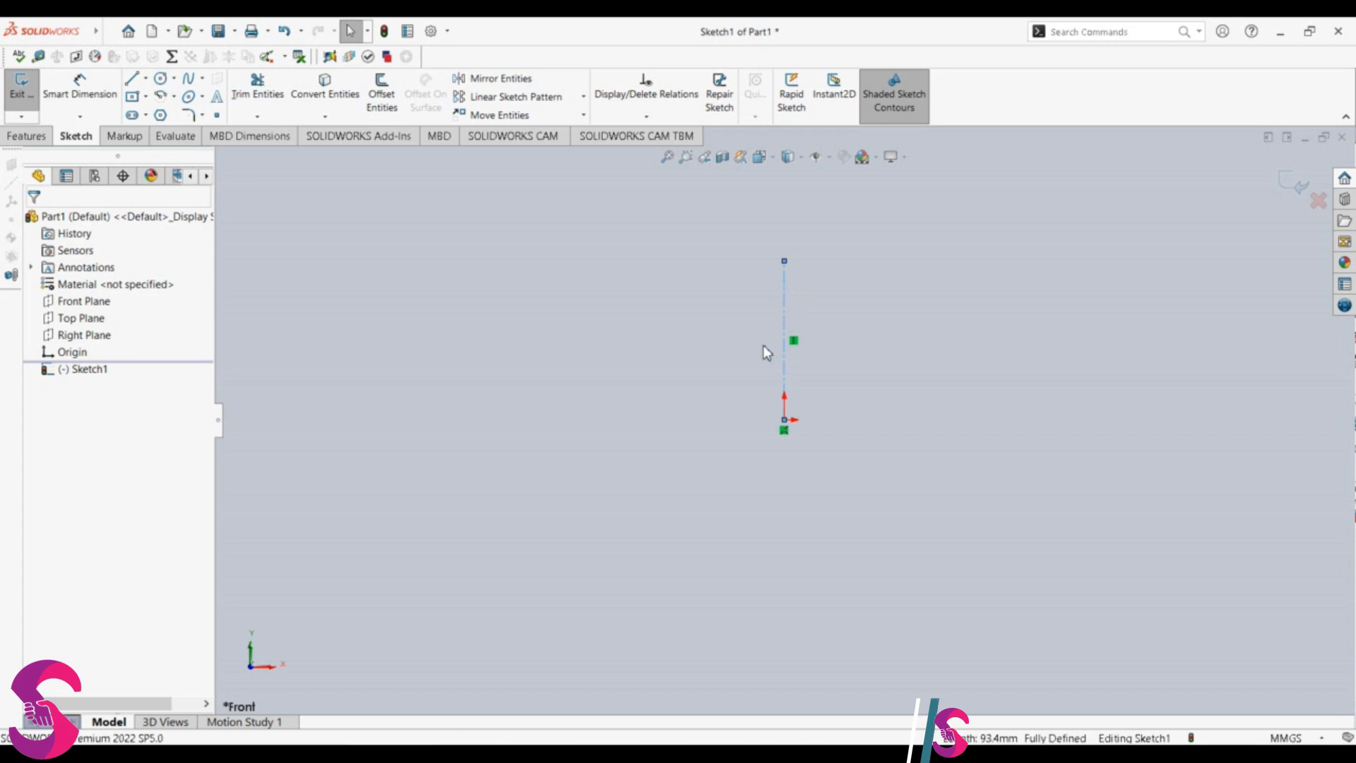
Step: Sketch a horizontal line leftward from the origin and set its length to 53 mm
{"action": "left_click", "coordinate": [132, 77]}
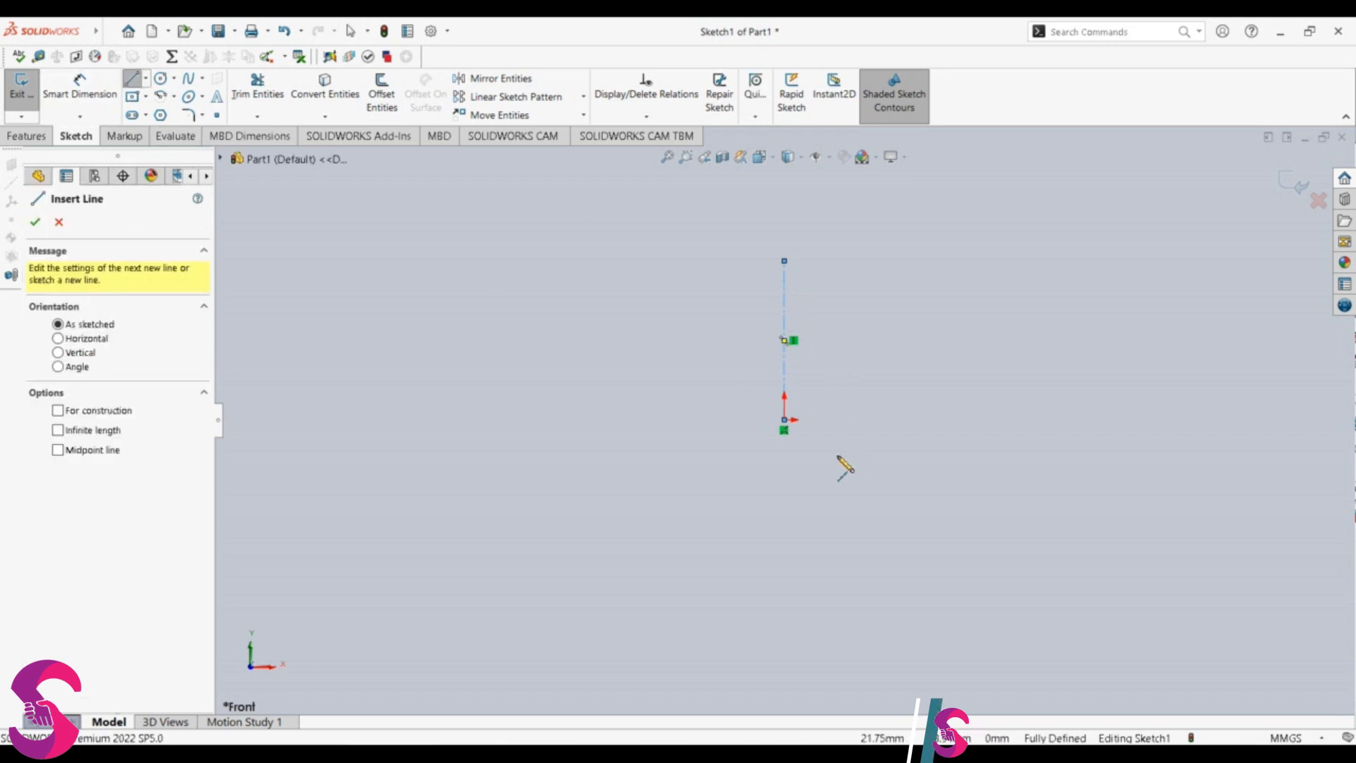
{"action": "left_click", "coordinate": [784, 420]}
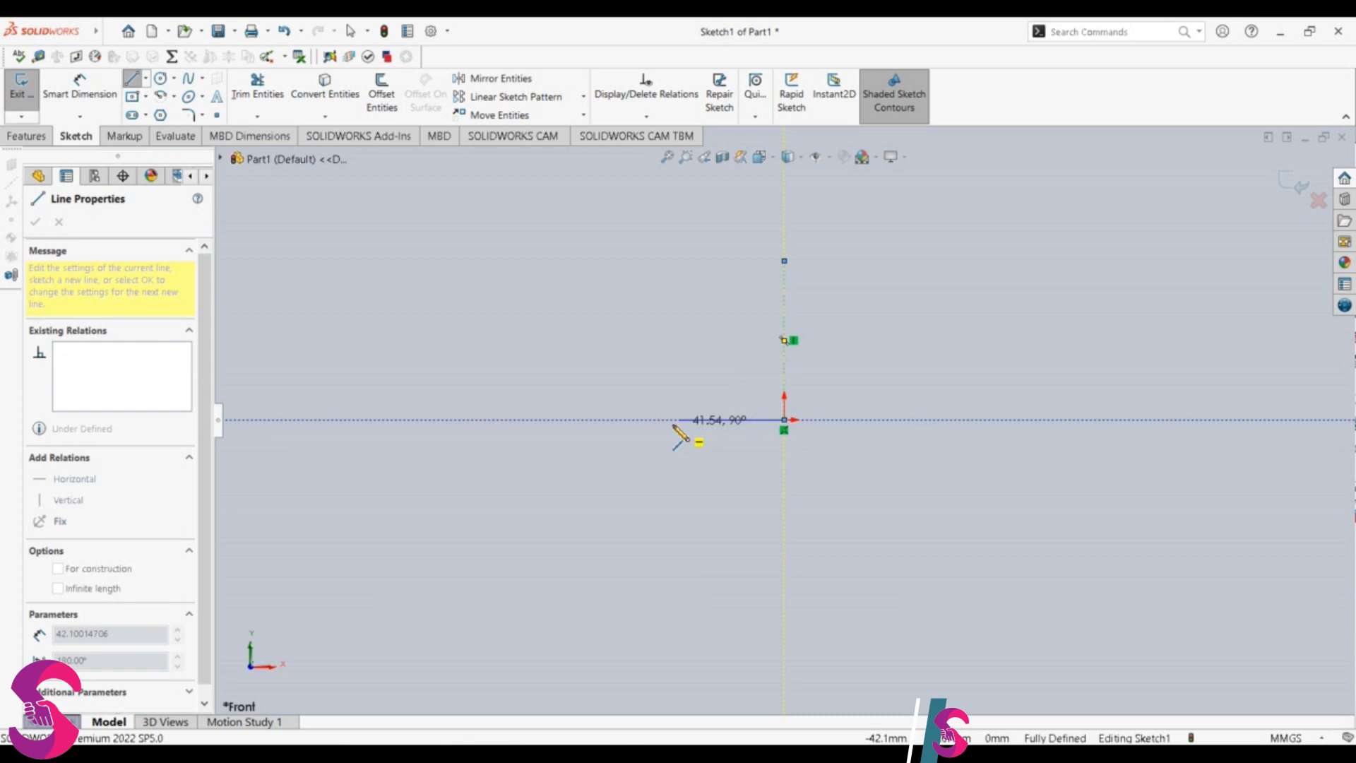
{"action": "left_click", "coordinate": [544, 420]}
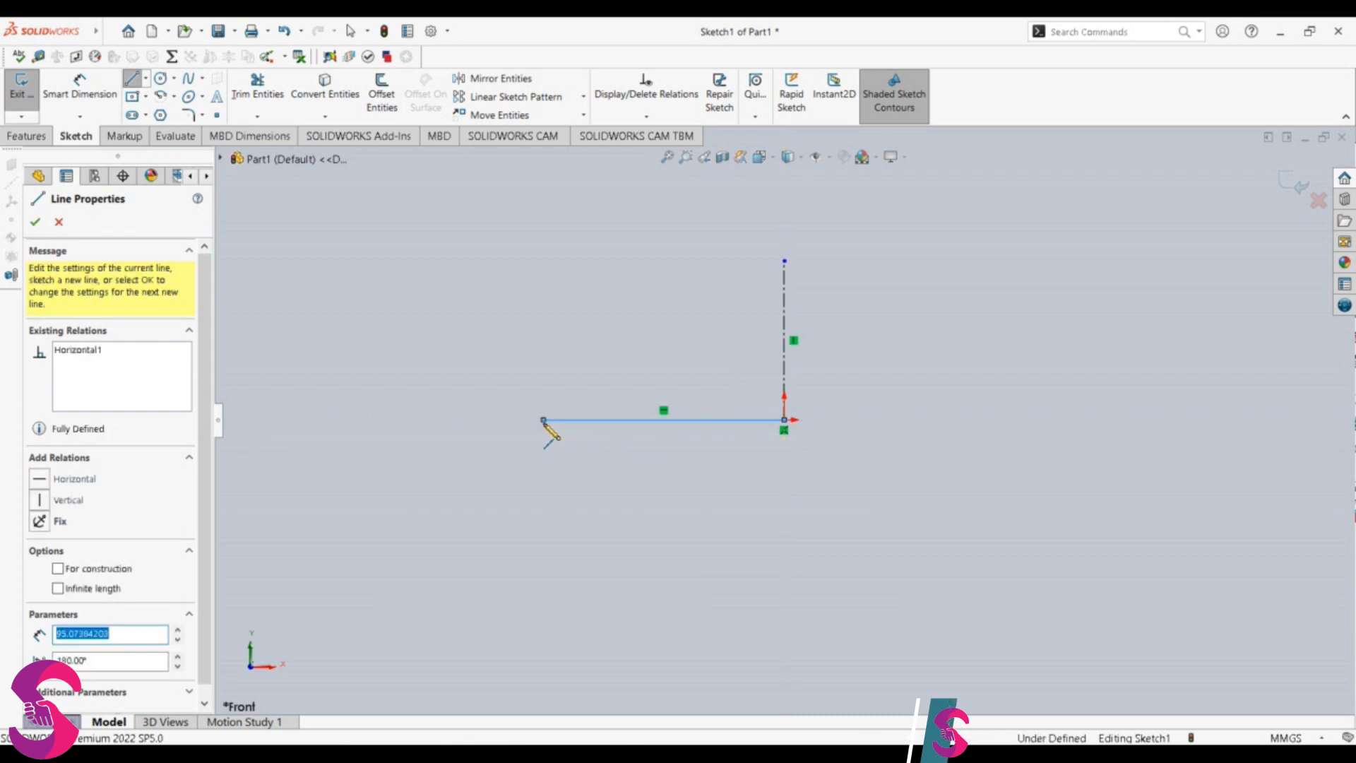
{"action": "key", "text": "Escape"}
{"action": "left_click", "coordinate": [574, 421]}
{"action": "type", "text": "53"}
{"action": "key", "text": "Return"}
{"action": "key", "text": "Escape"}
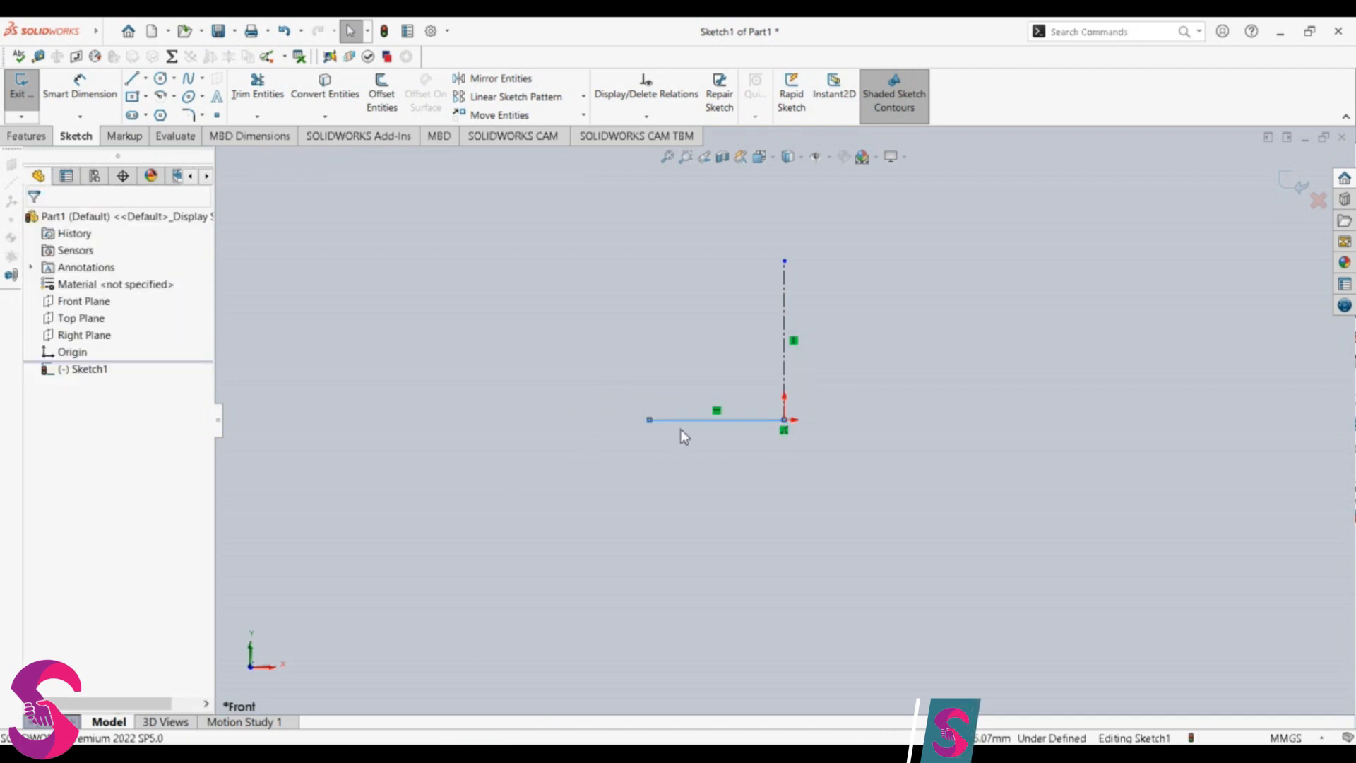
{"action": "left_click", "coordinate": [685, 421]}
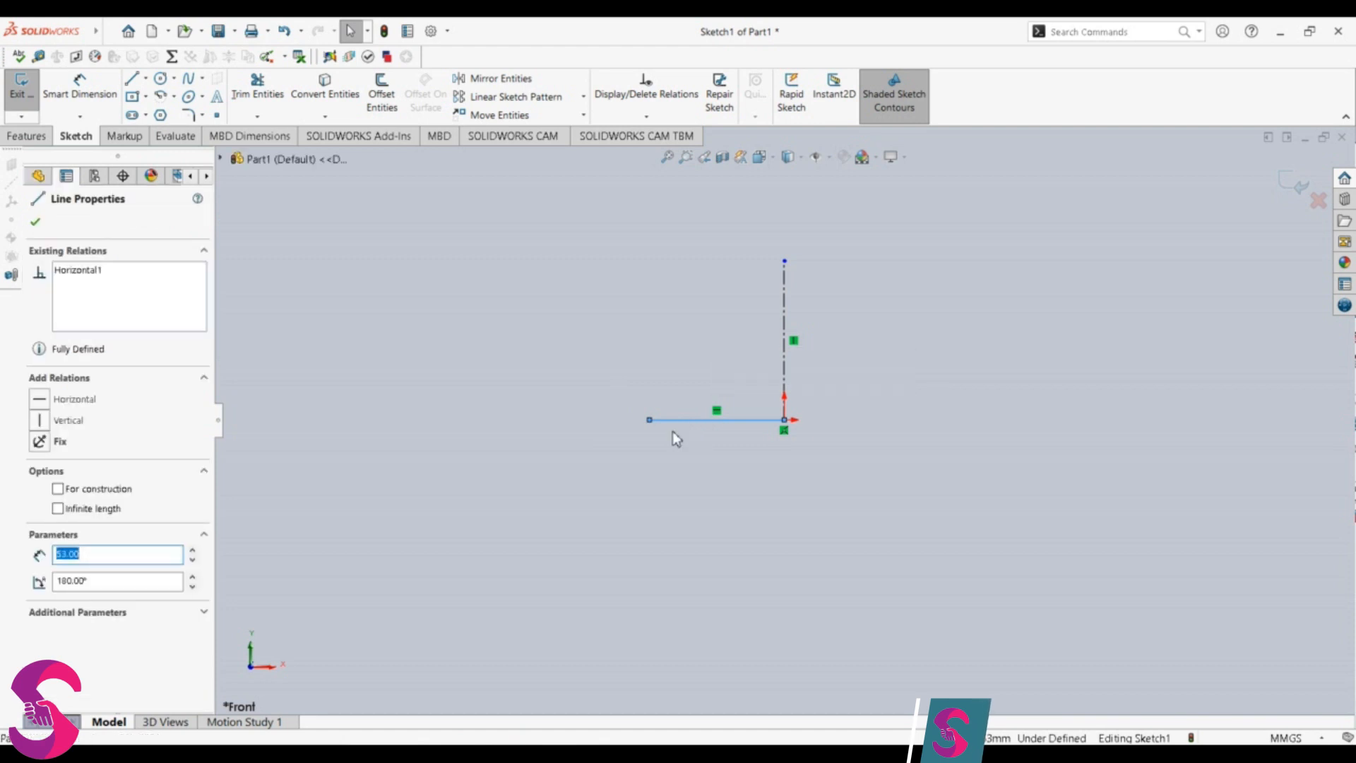
{"action": "key", "text": "Escape"}
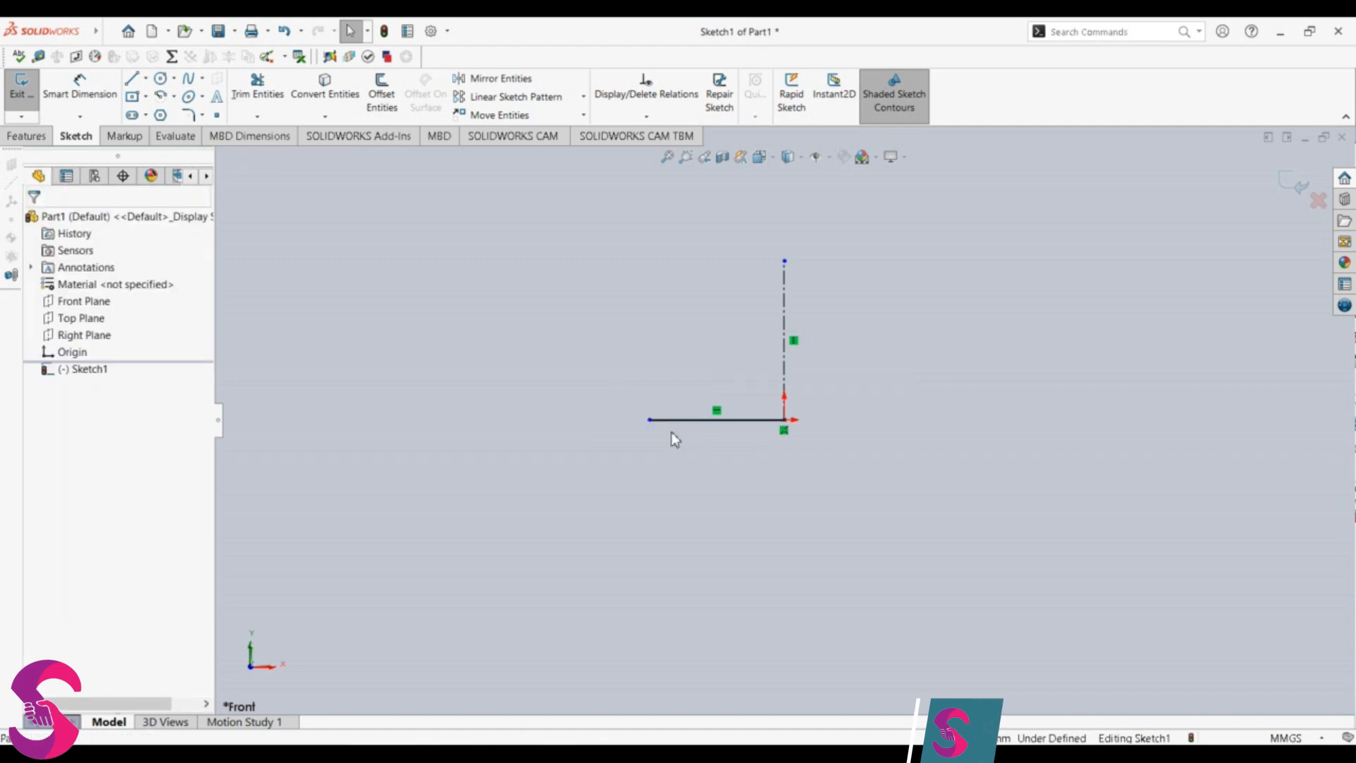
Step: Sketch a vertical line upward from the base line's left end and set its length to 6 mm
{"action": "left_click", "coordinate": [131, 79]}
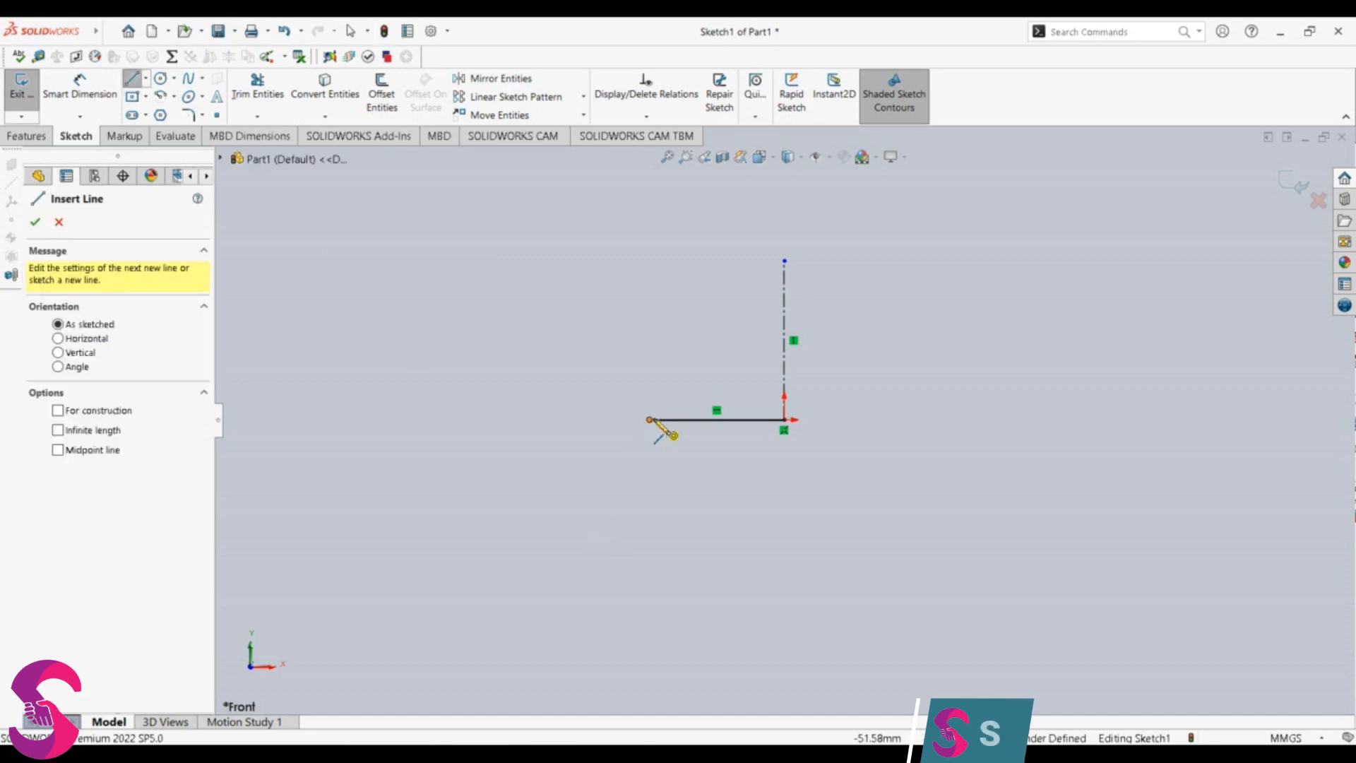
{"action": "left_click", "coordinate": [651, 420]}
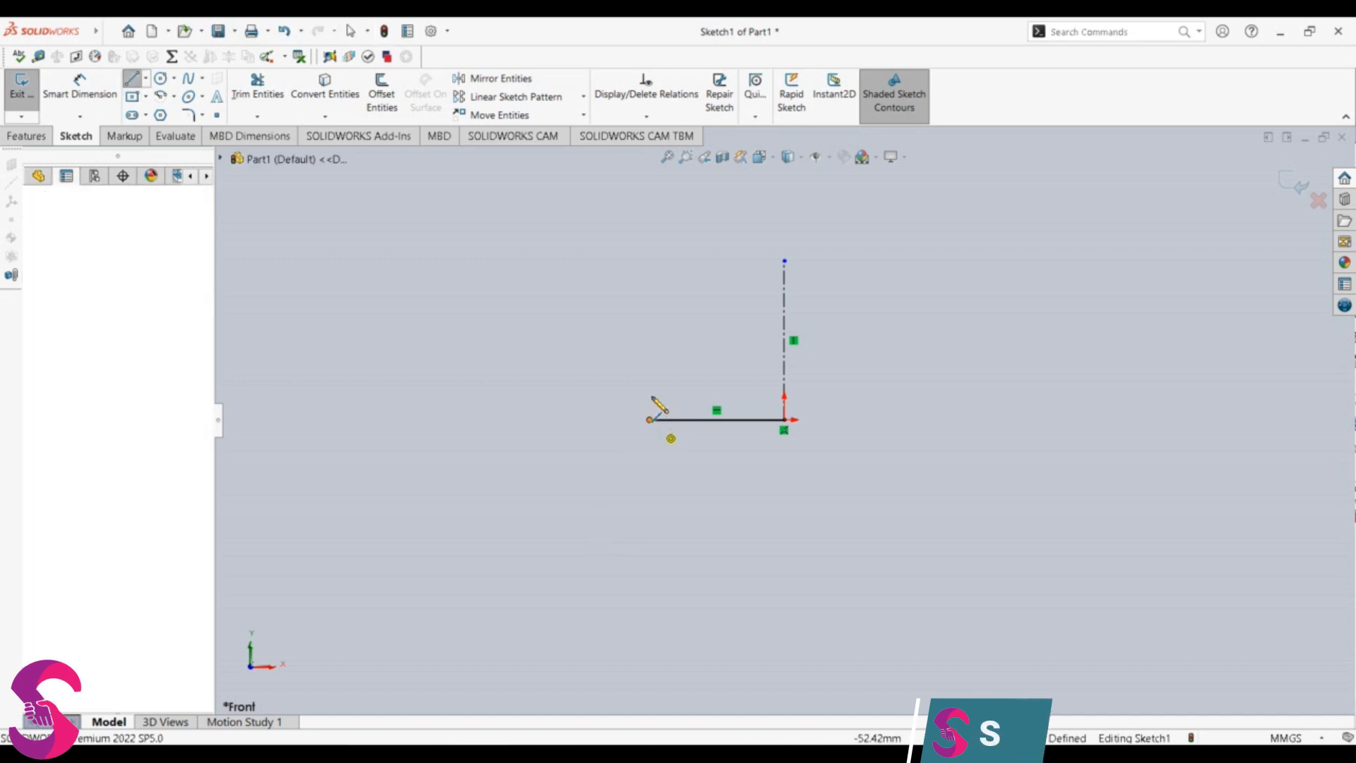
{"action": "left_click", "coordinate": [650, 373]}
{"action": "key", "text": "Escape"}
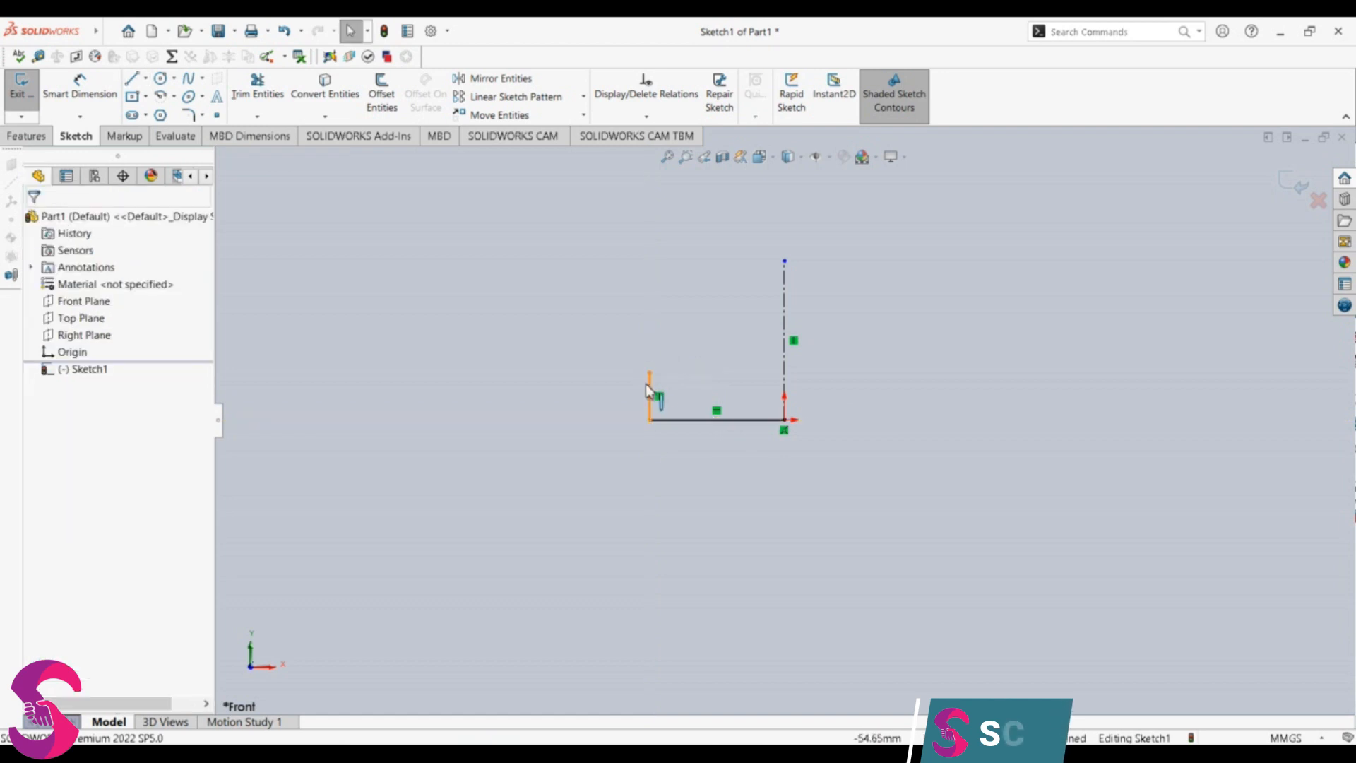
{"action": "left_click", "coordinate": [647, 388]}
{"action": "type", "text": "6"}
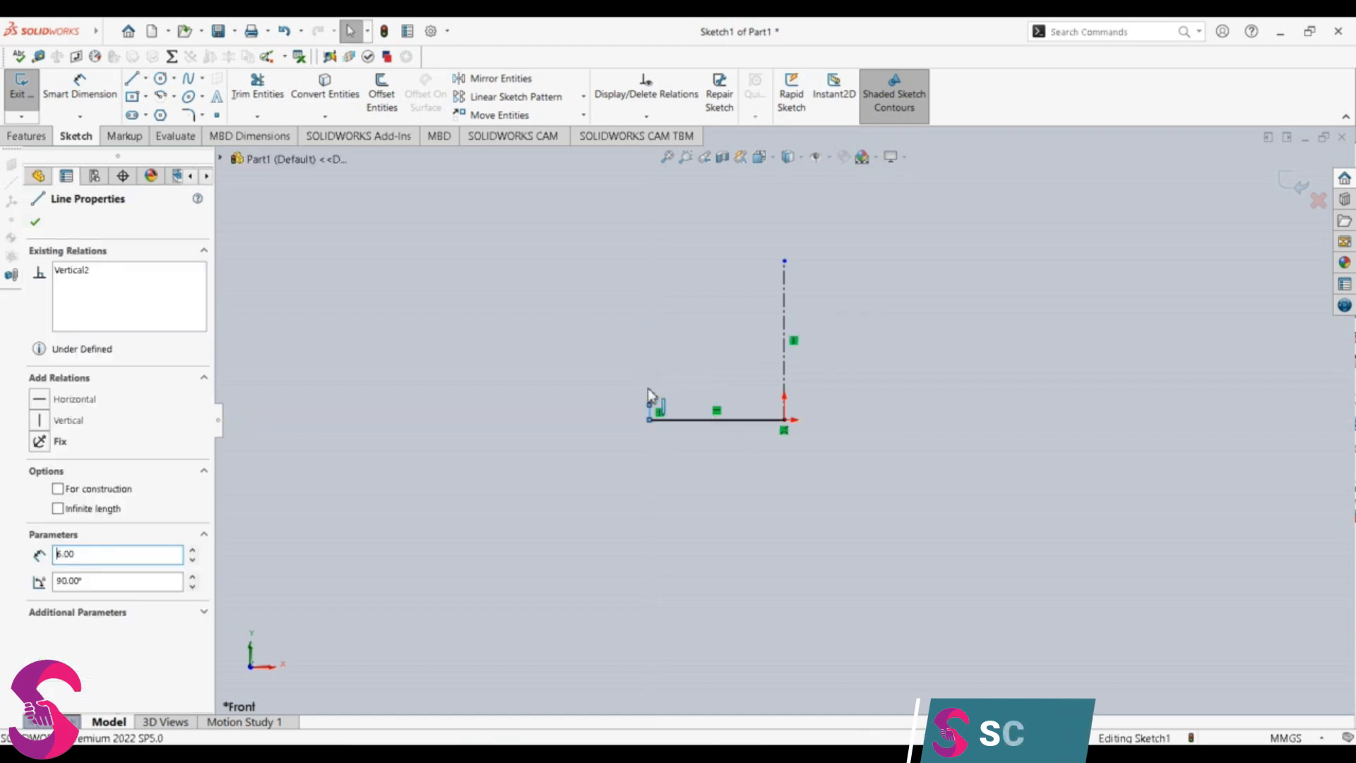
{"action": "left_click", "coordinate": [555, 444]}
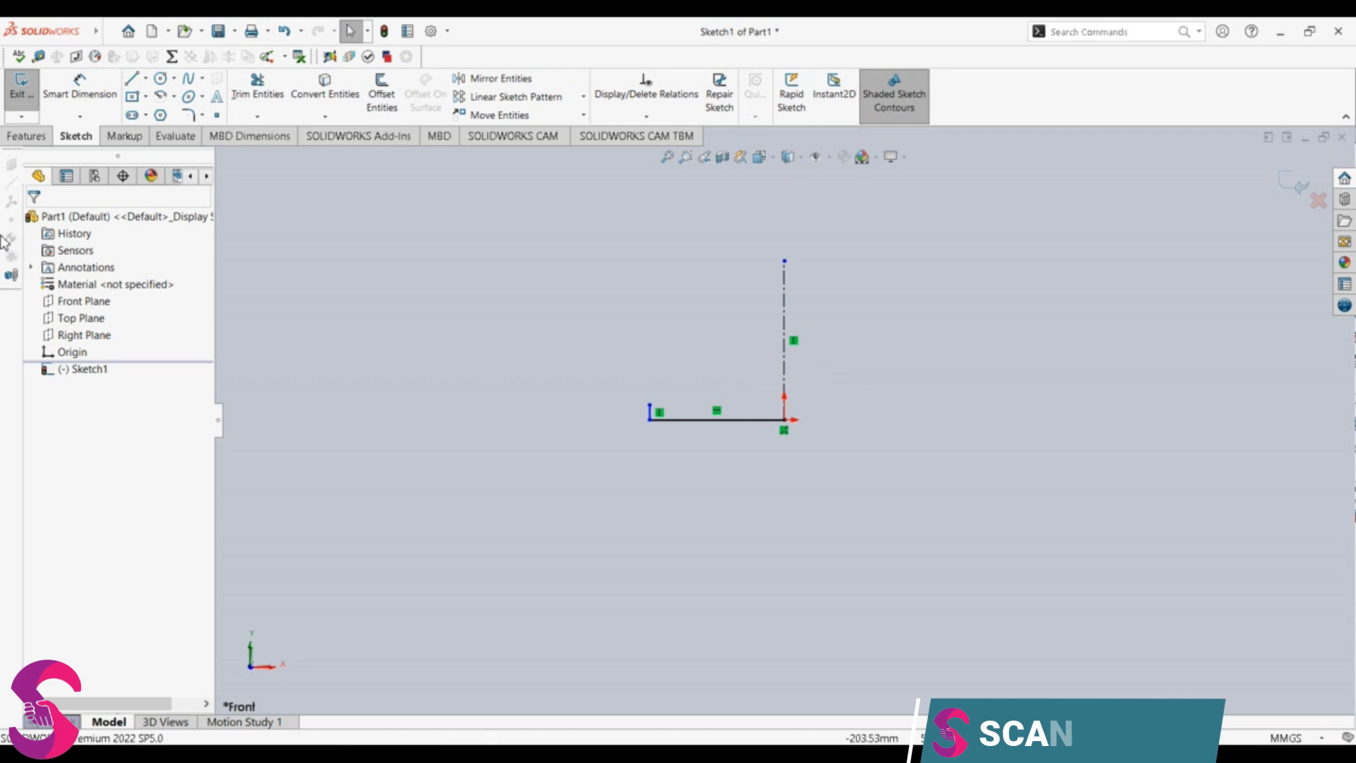
Step: Sketch a solid vertical line from the origin up along the centerline and set its length to 8 mm
{"action": "left_click", "coordinate": [145, 77]}
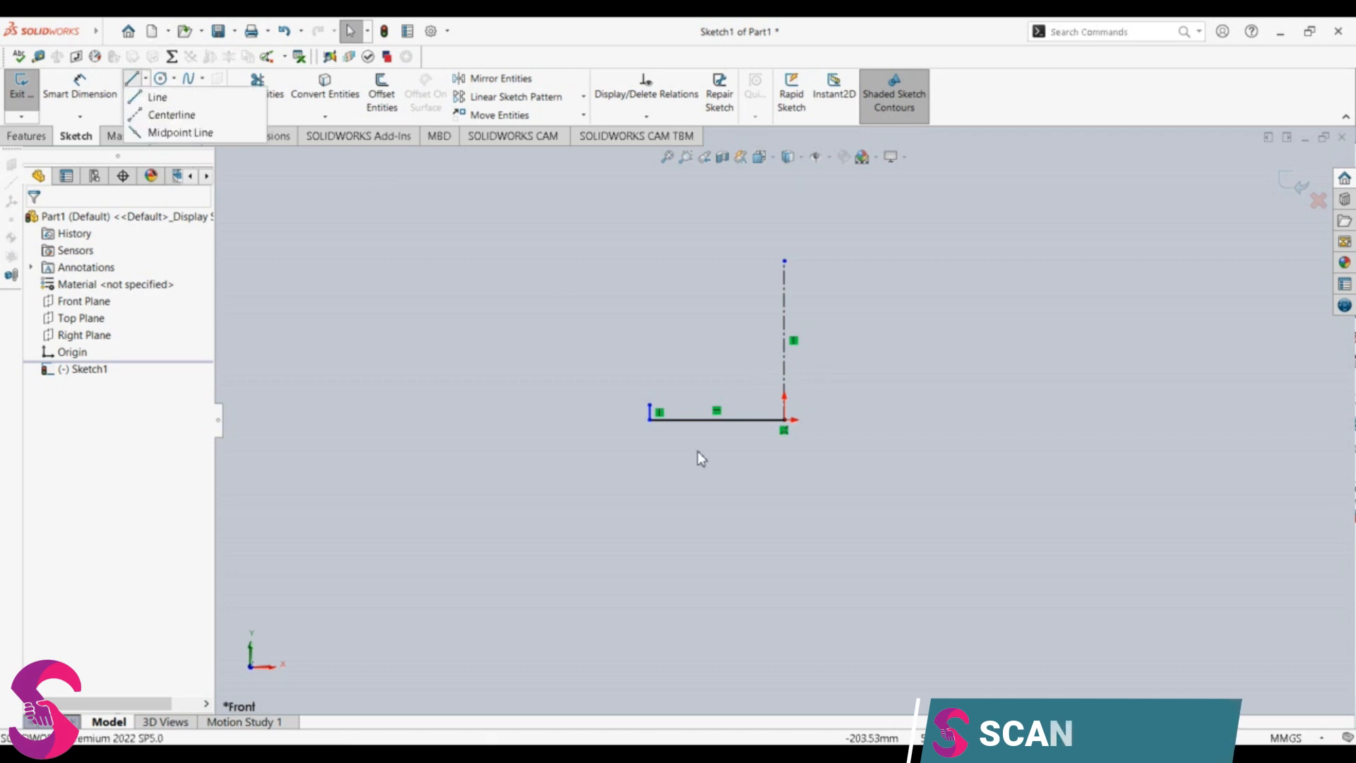
{"action": "left_click", "coordinate": [218, 146]}
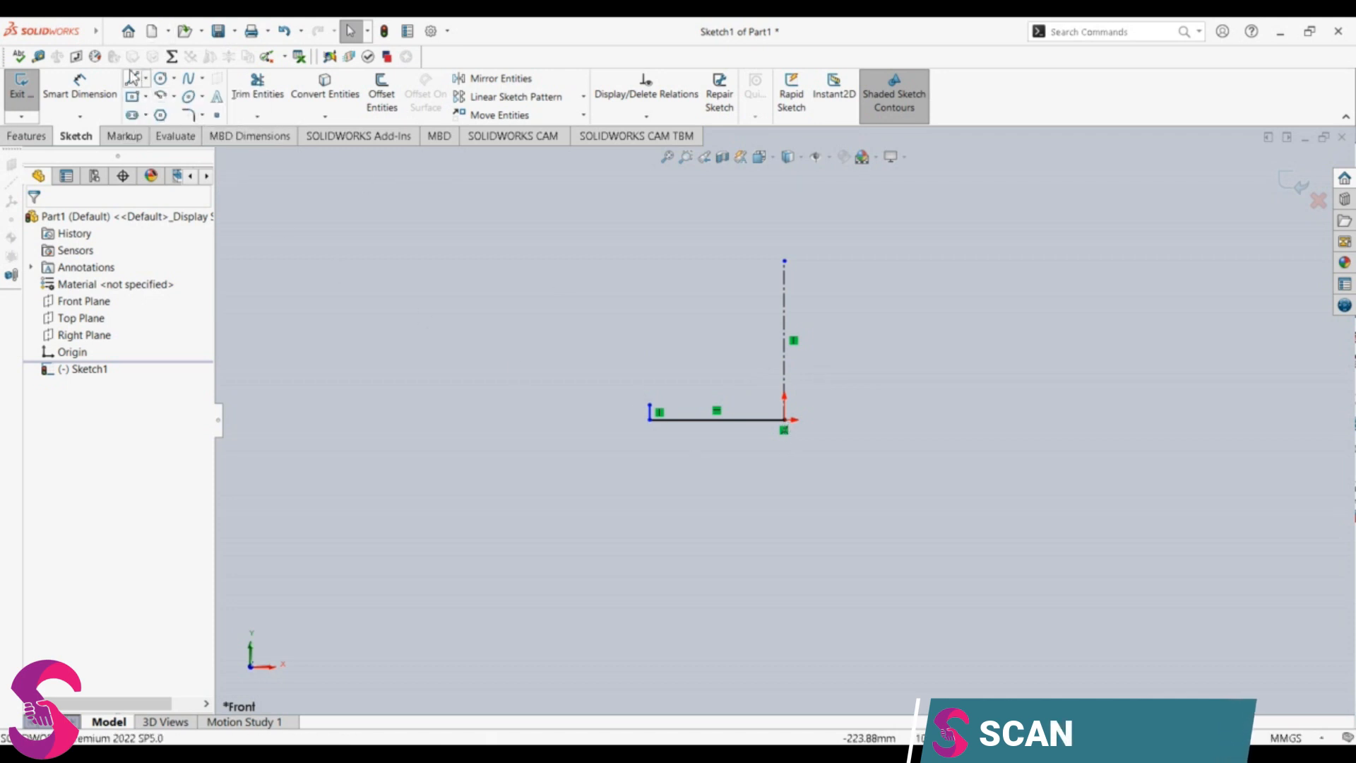
{"action": "left_click", "coordinate": [785, 421]}
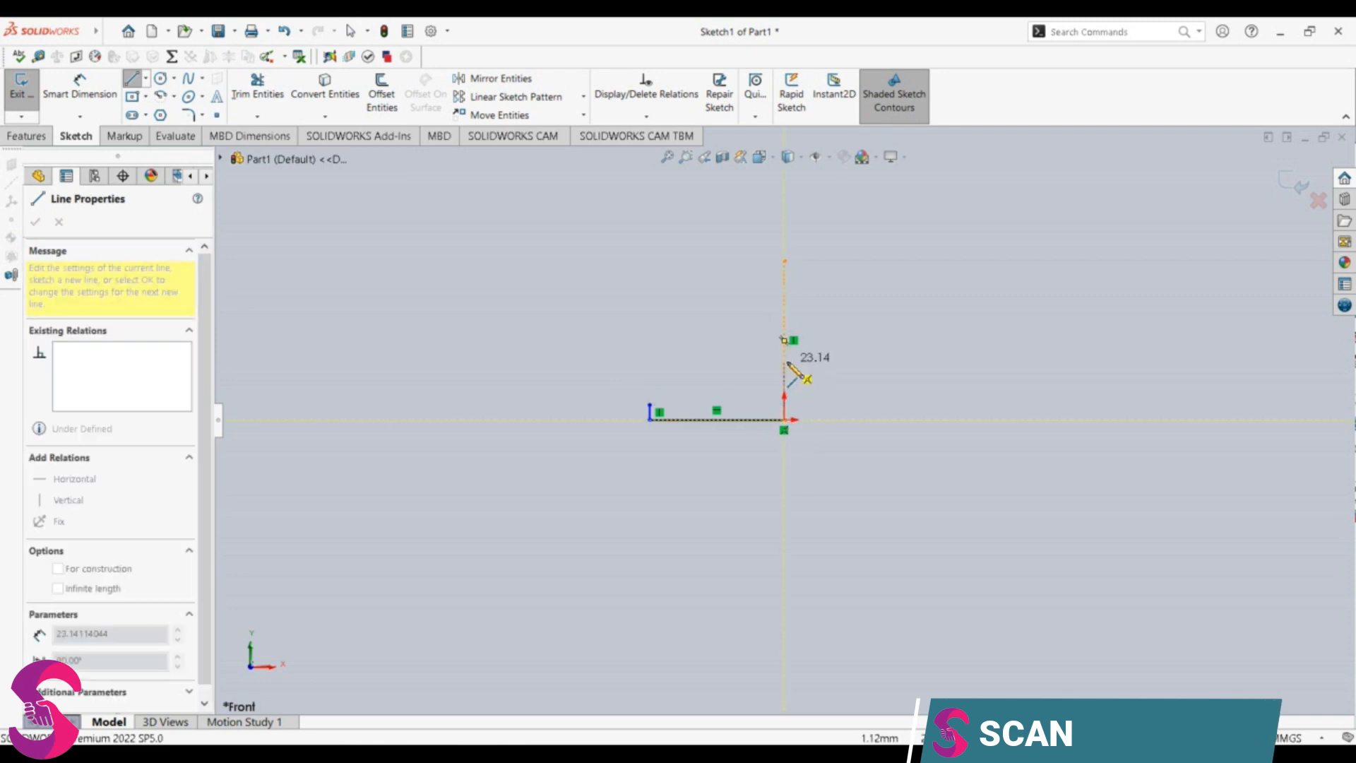
{"action": "left_click", "coordinate": [784, 361]}
{"action": "key", "text": "Escape"}
{"action": "left_click", "coordinate": [783, 375]}
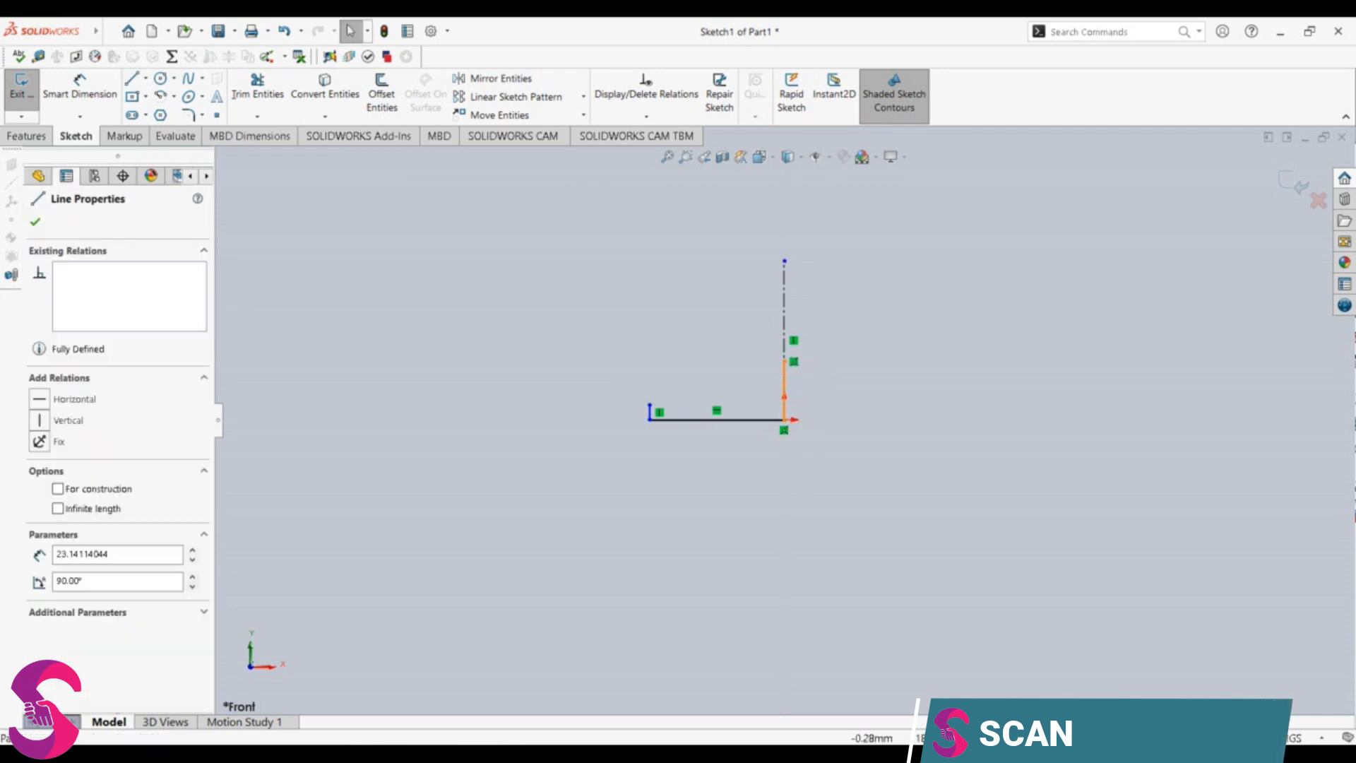
{"action": "type", "text": "8"}
{"action": "key", "text": "Return"}
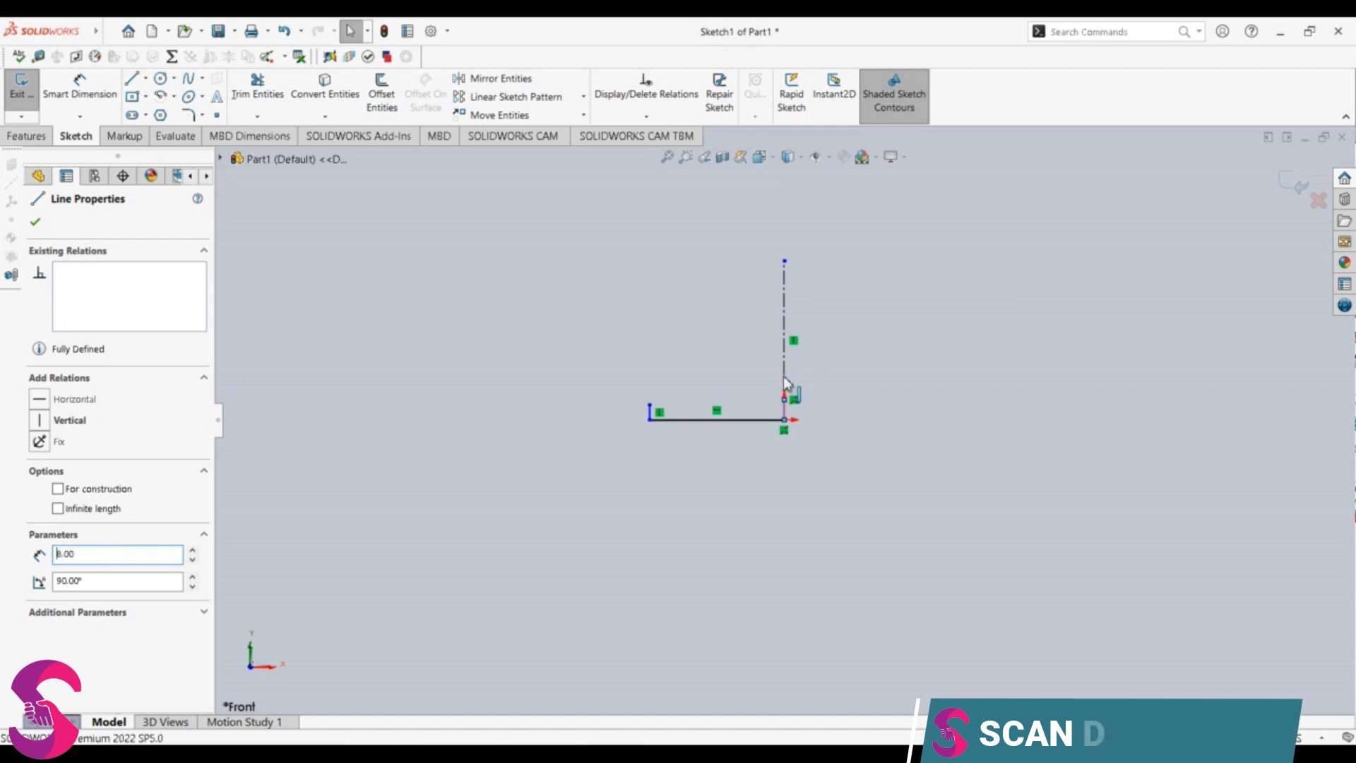
{"action": "key", "text": "Escape"}
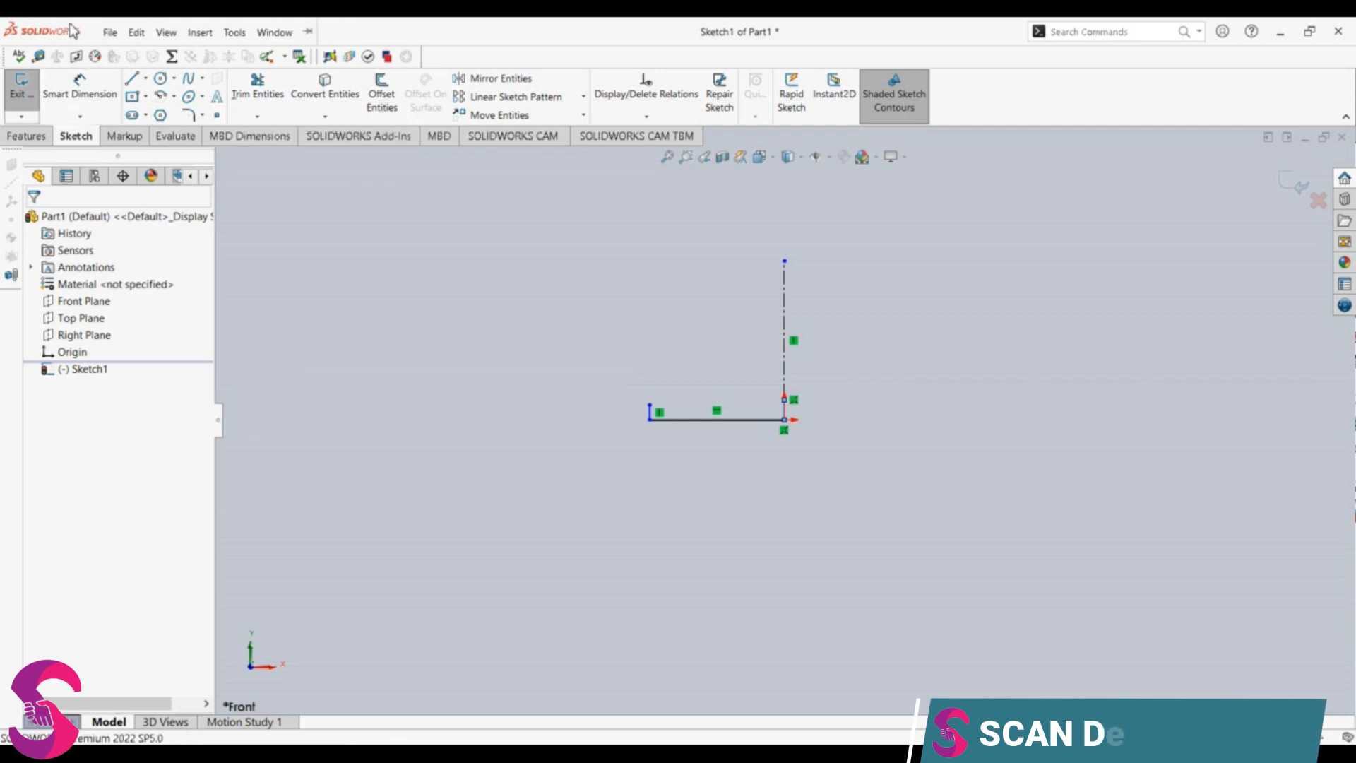
Step: Sketch a horizontal line leftward from the top of the 8 mm vertical line and set its length to 14 mm
{"action": "left_click", "coordinate": [131, 78]}
{"action": "scroll", "coordinate": [798, 423], "scroll_direction": "up", "scroll_amount": 2}
{"action": "scroll", "coordinate": [819, 421], "scroll_direction": "down", "scroll_amount": 5}
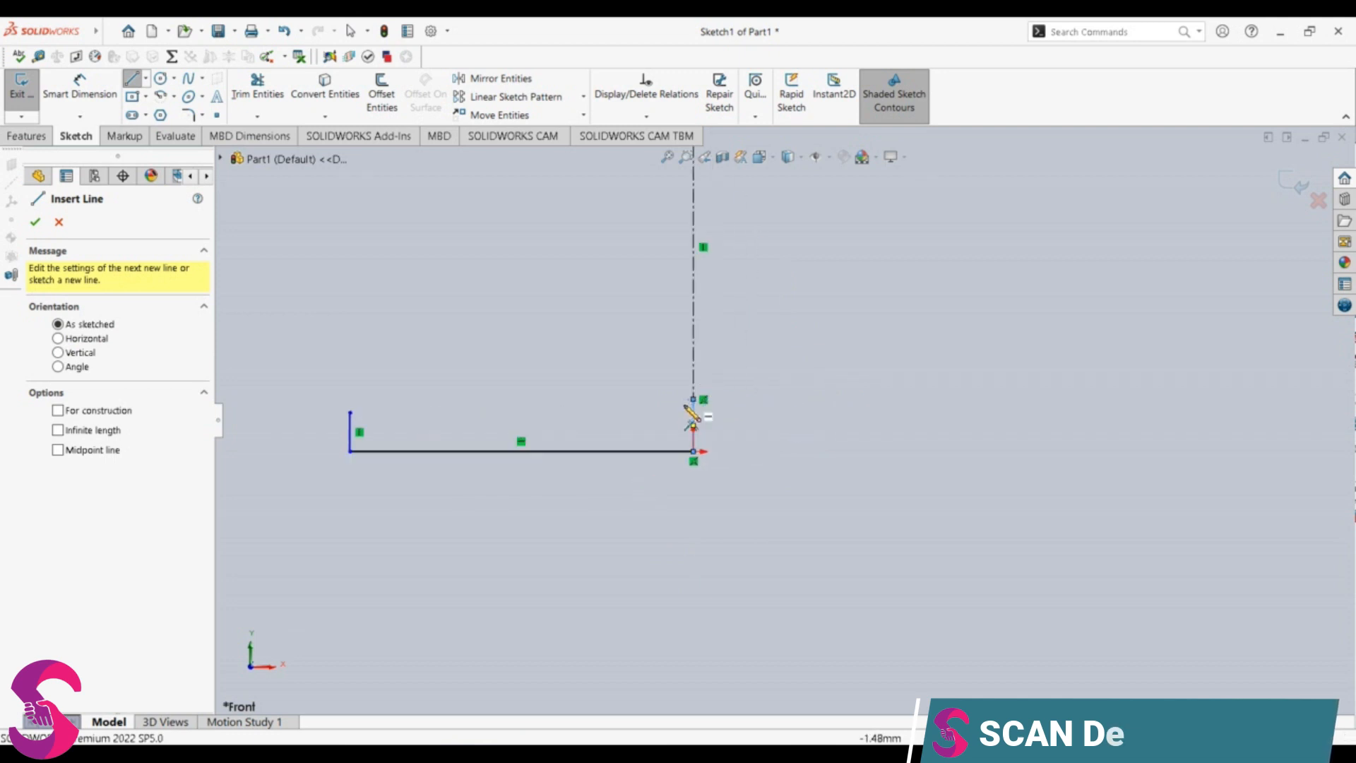
{"action": "left_click", "coordinate": [693, 399]}
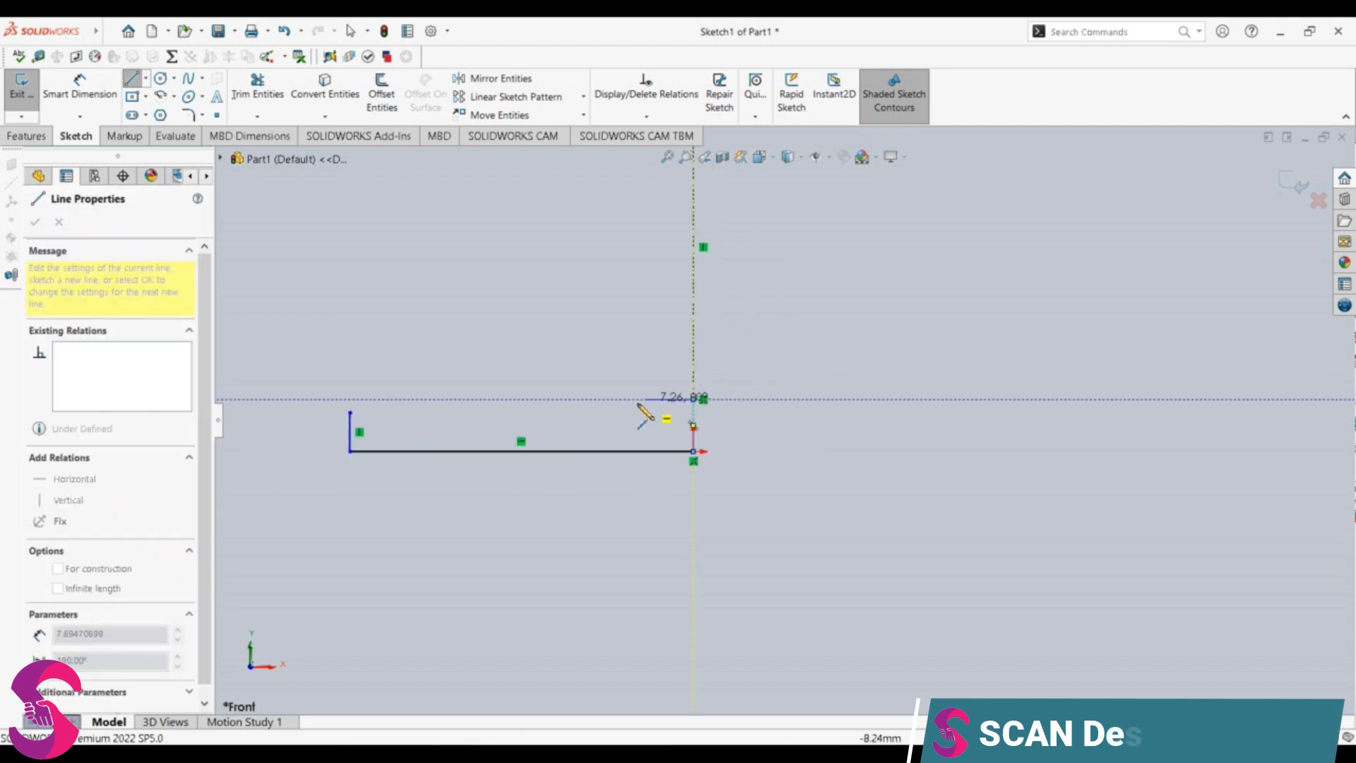
{"action": "left_click", "coordinate": [594, 400]}
{"action": "key", "text": "Escape"}
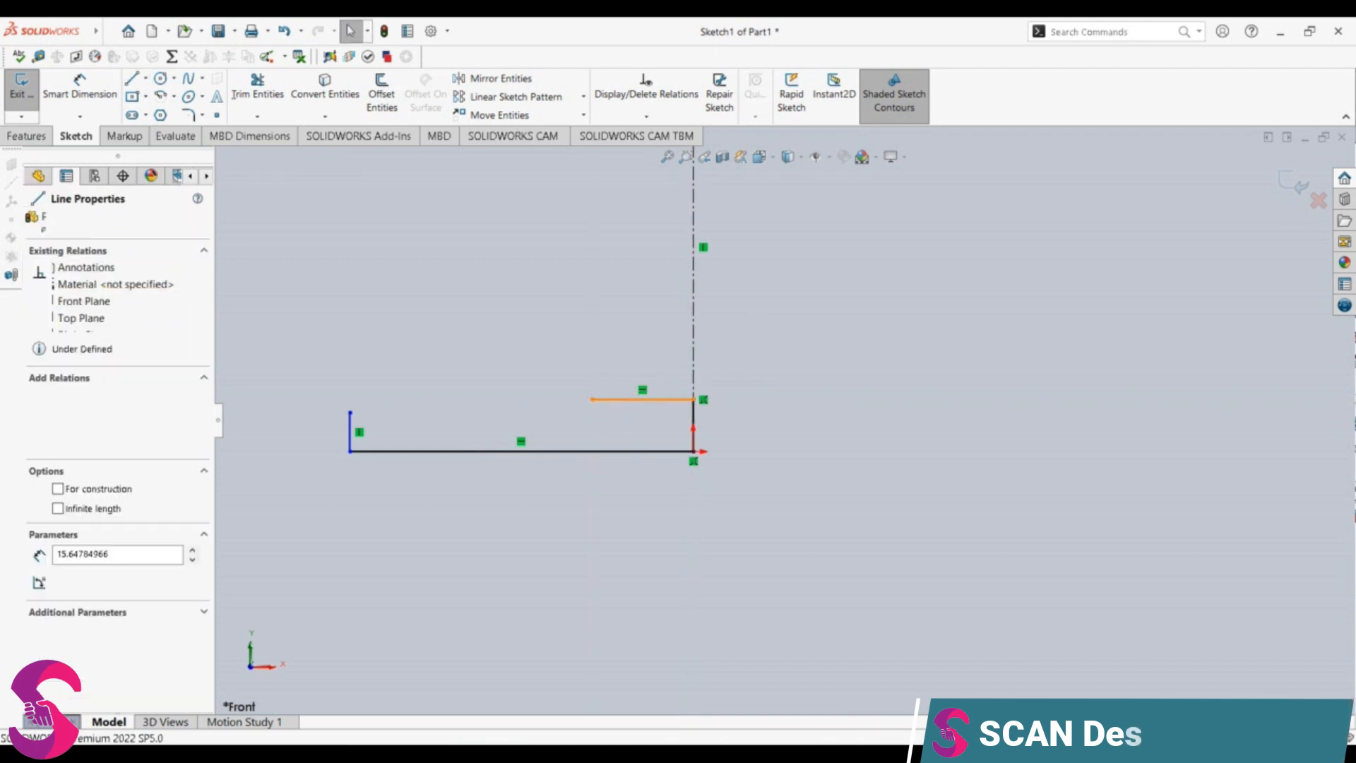
{"action": "left_click", "coordinate": [615, 399]}
{"action": "type", "text": "14"}
{"action": "key", "text": "Return"}
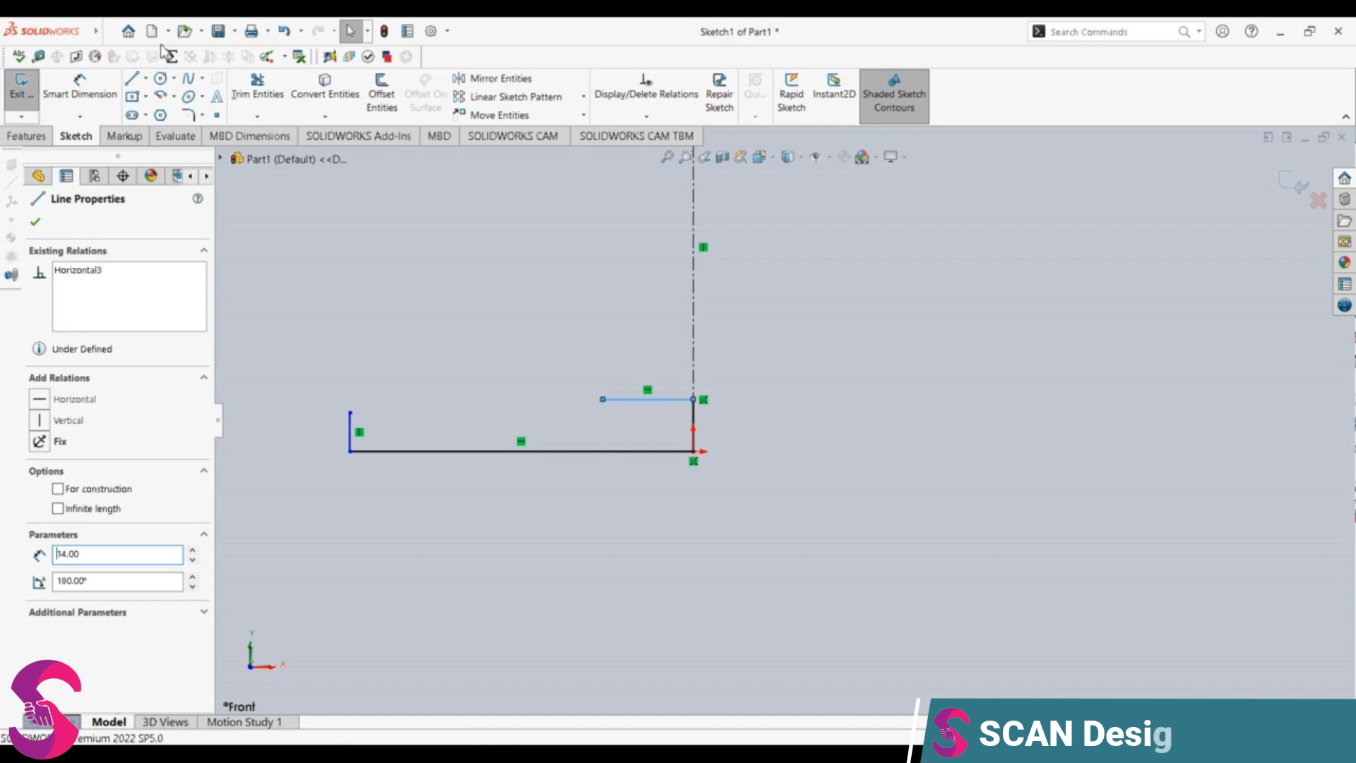
Step: Close the small step with a vertical line from the 14 mm line's left end down to the base line
{"action": "left_click", "coordinate": [131, 79]}
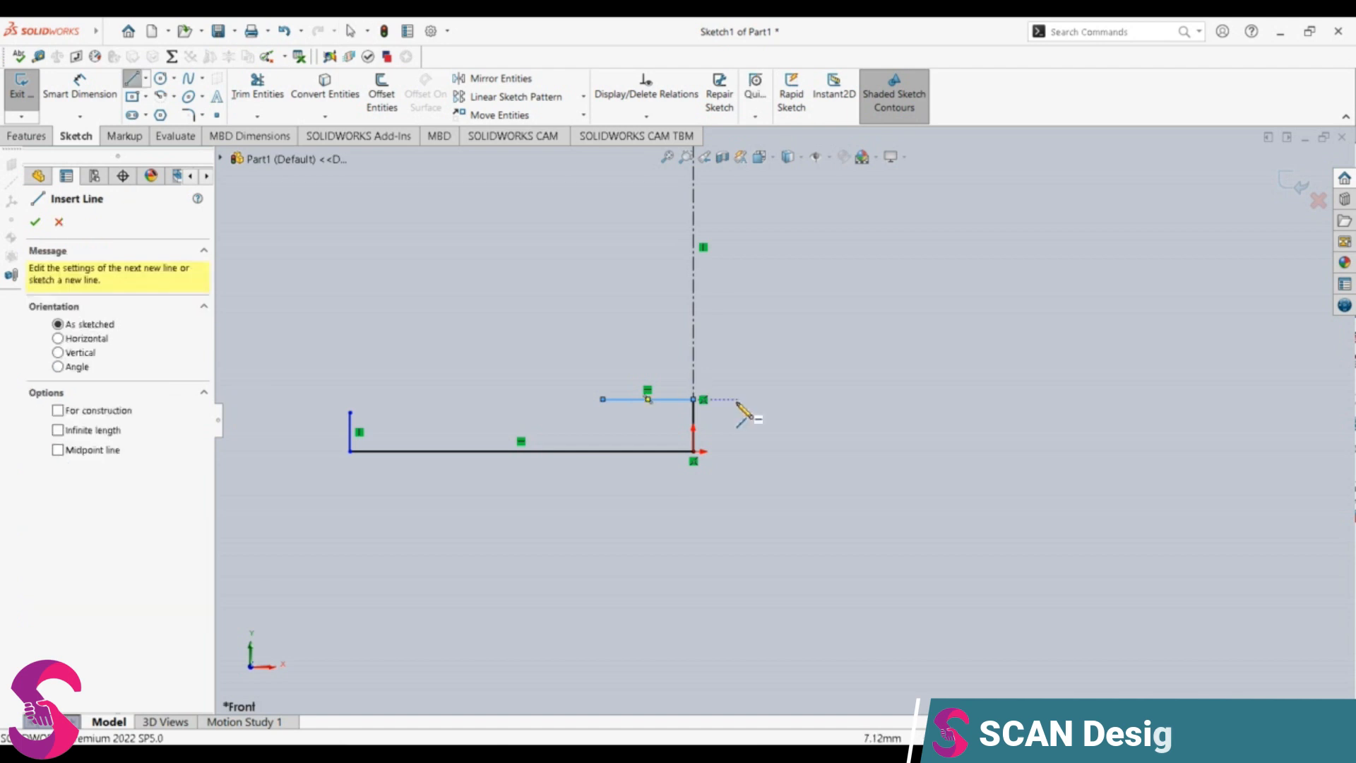
{"action": "left_click", "coordinate": [602, 399]}
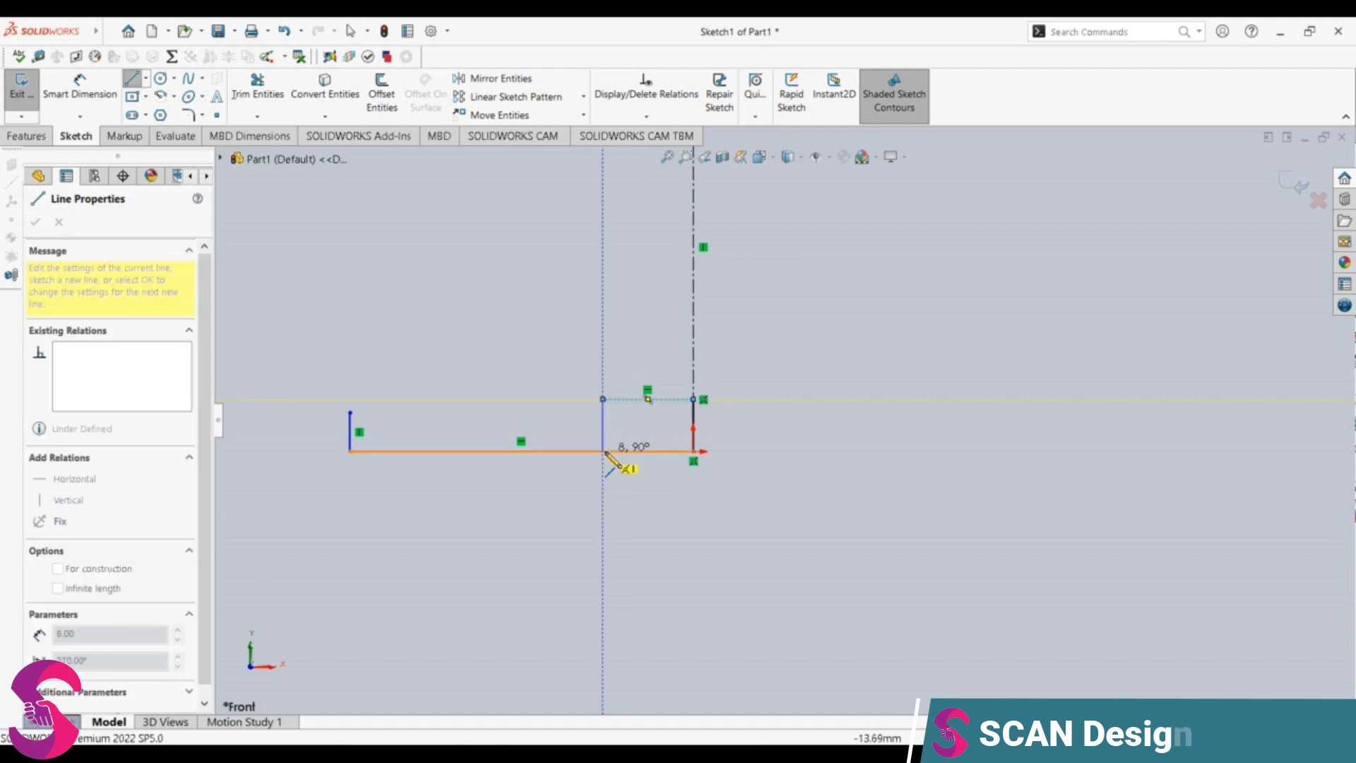
{"action": "left_click", "coordinate": [604, 450]}
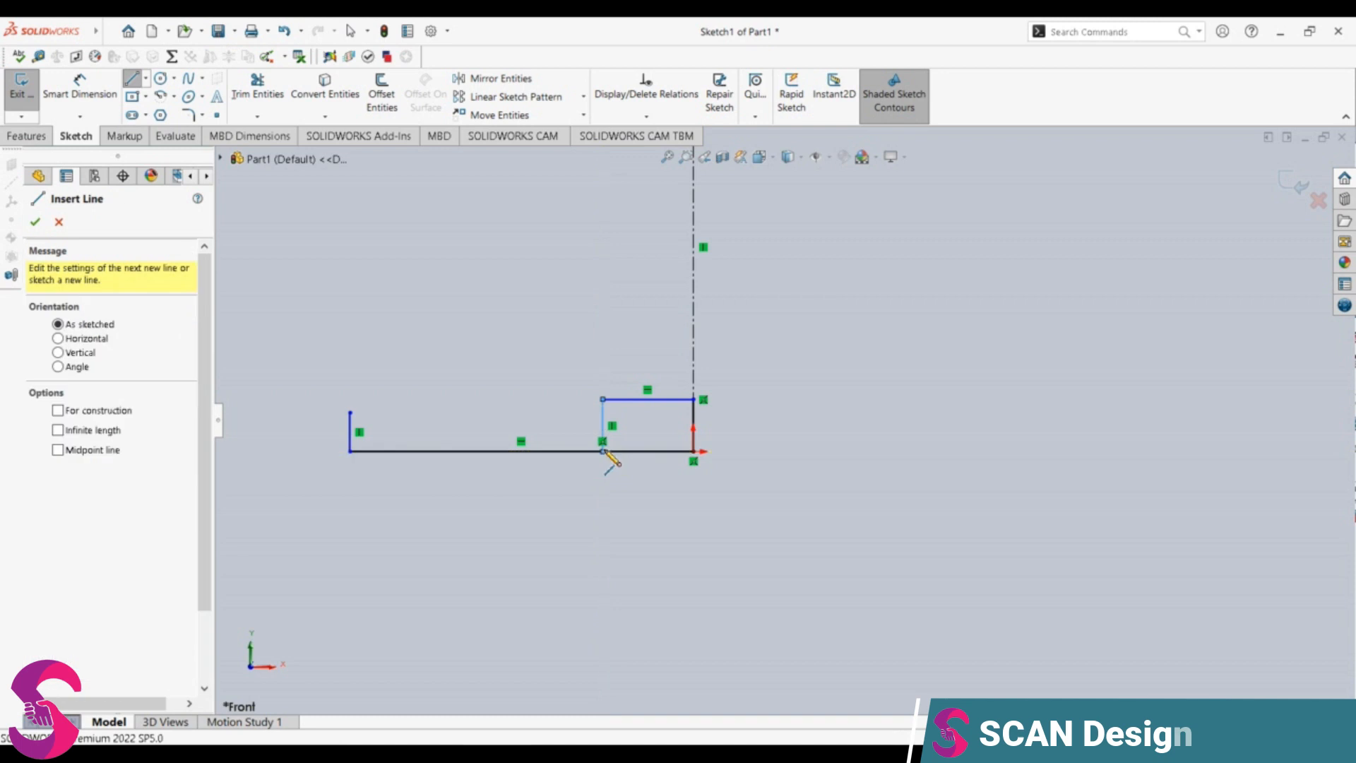
{"action": "key", "text": "Escape"}
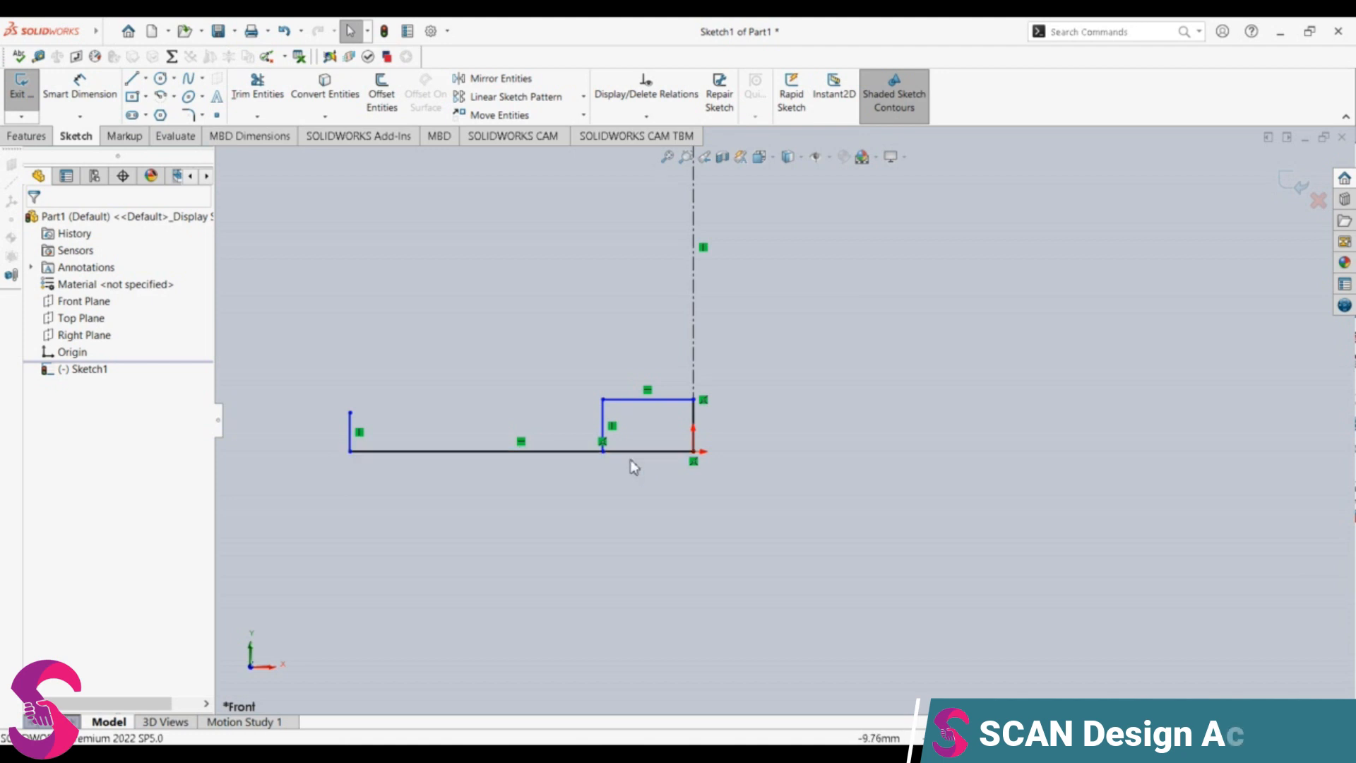
Step: Sketch a horizontal line leftward from the top end of the centerline and set its length to 15 mm
{"action": "scroll", "coordinate": [693, 489], "scroll_direction": "down", "scroll_amount": 3}
{"action": "scroll", "coordinate": [681, 608], "scroll_direction": "up", "scroll_amount": 5}
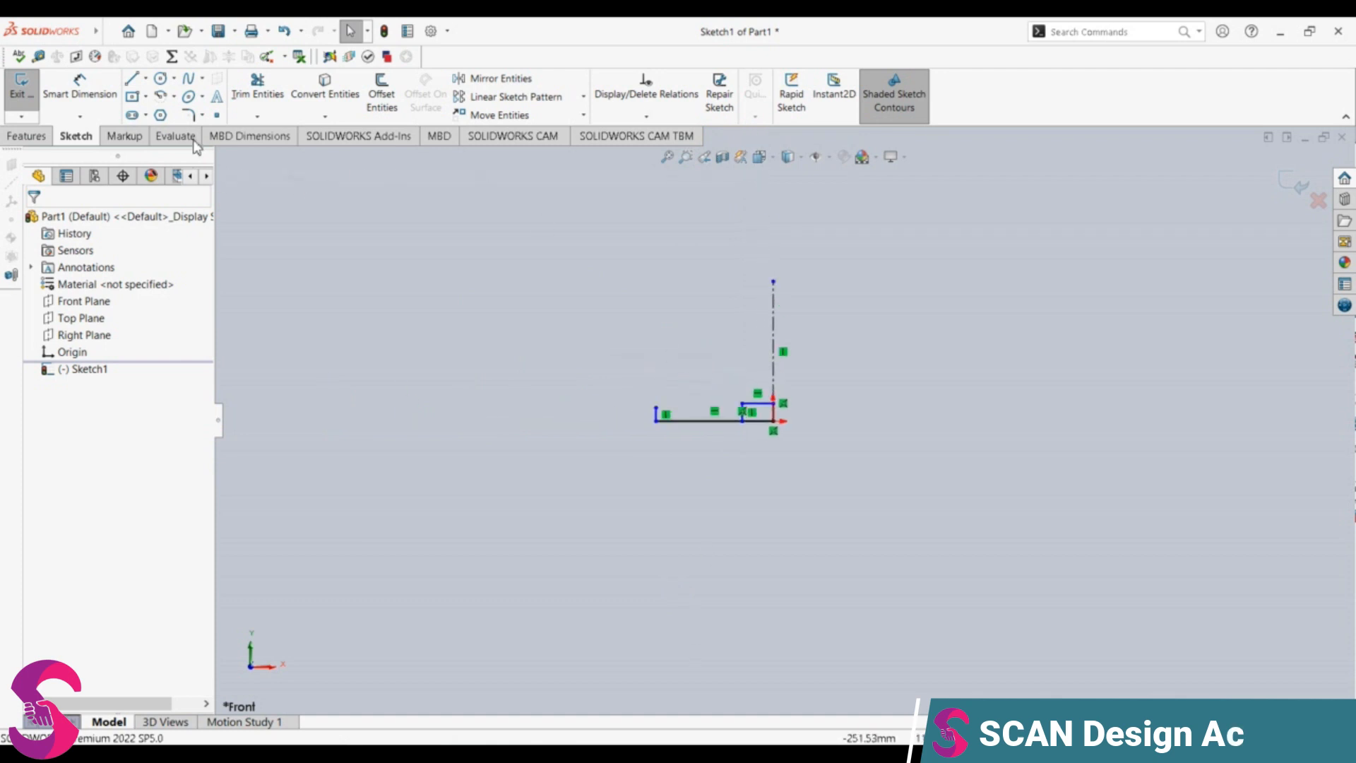
{"action": "left_click", "coordinate": [134, 79]}
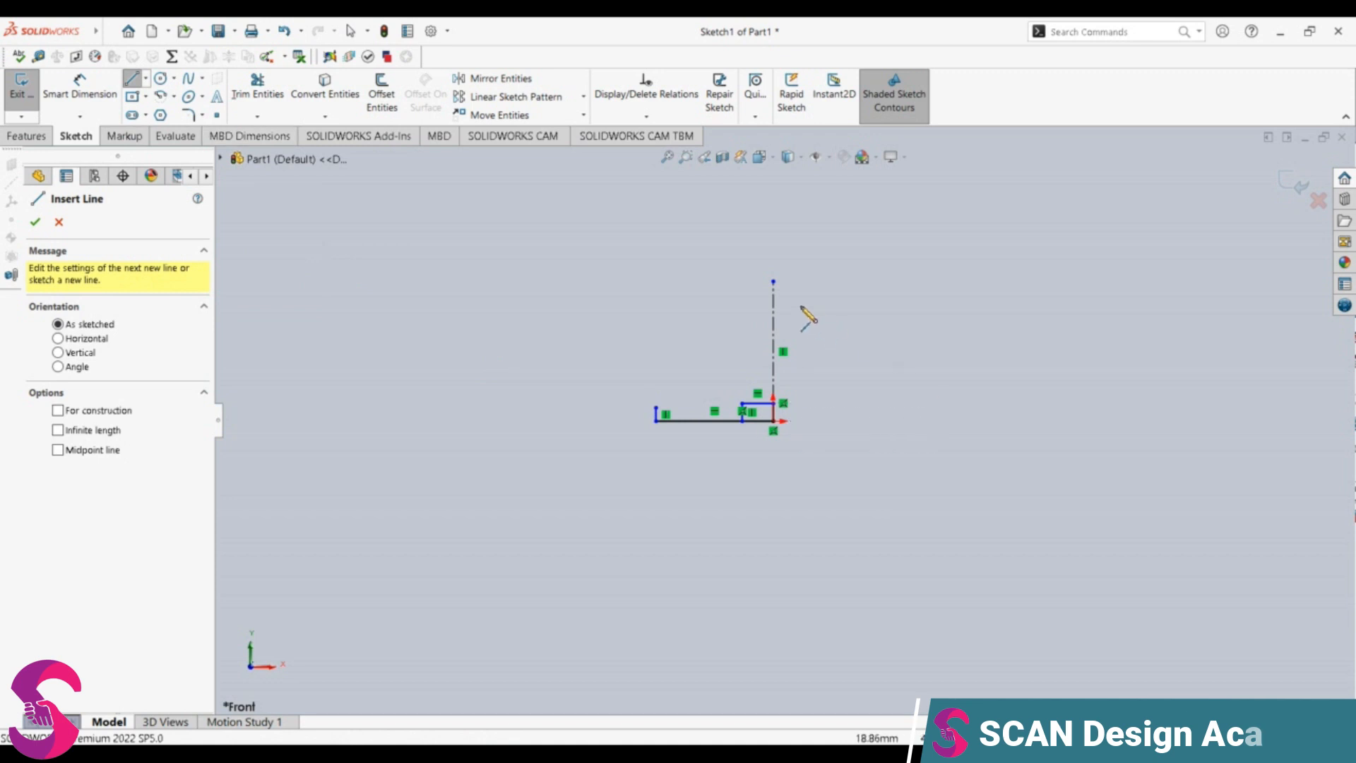
{"action": "left_click", "coordinate": [773, 281]}
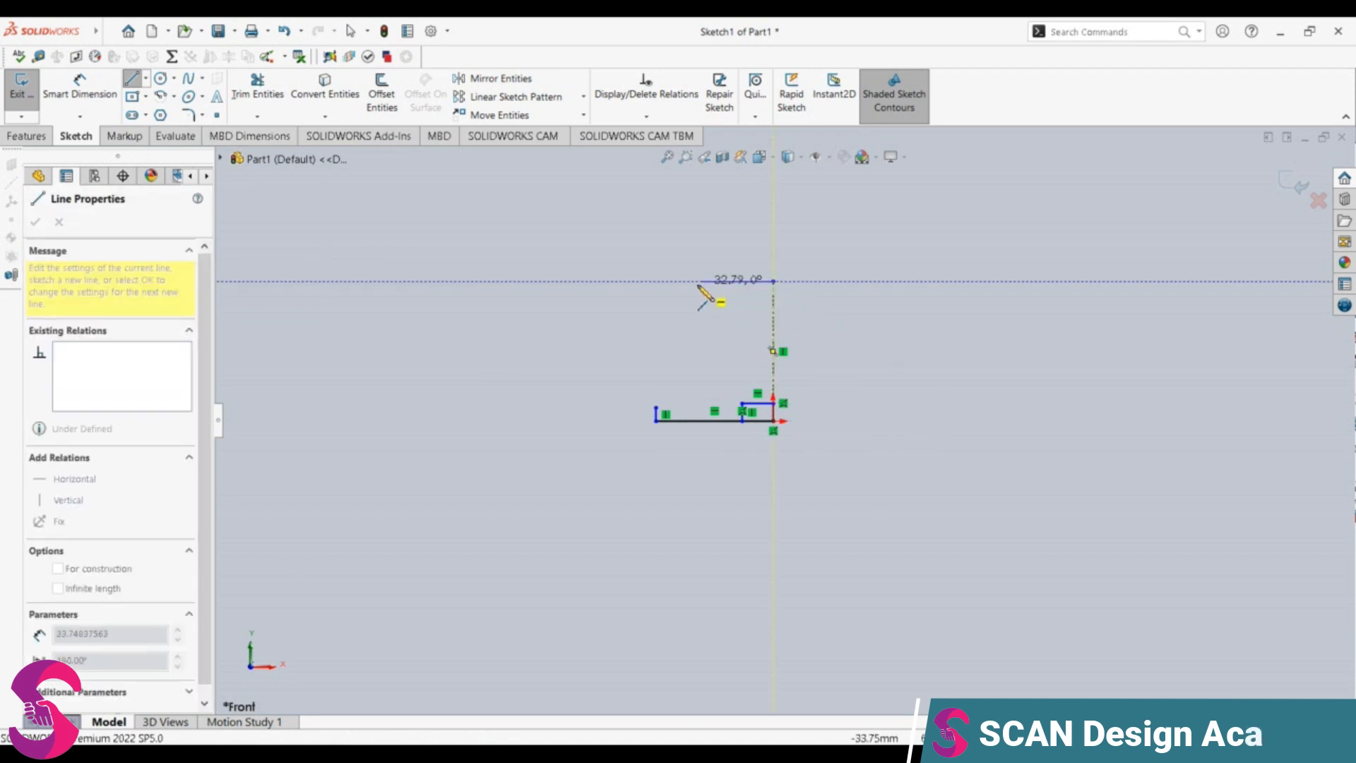
{"action": "left_click", "coordinate": [693, 282]}
{"action": "key", "text": "Escape"}
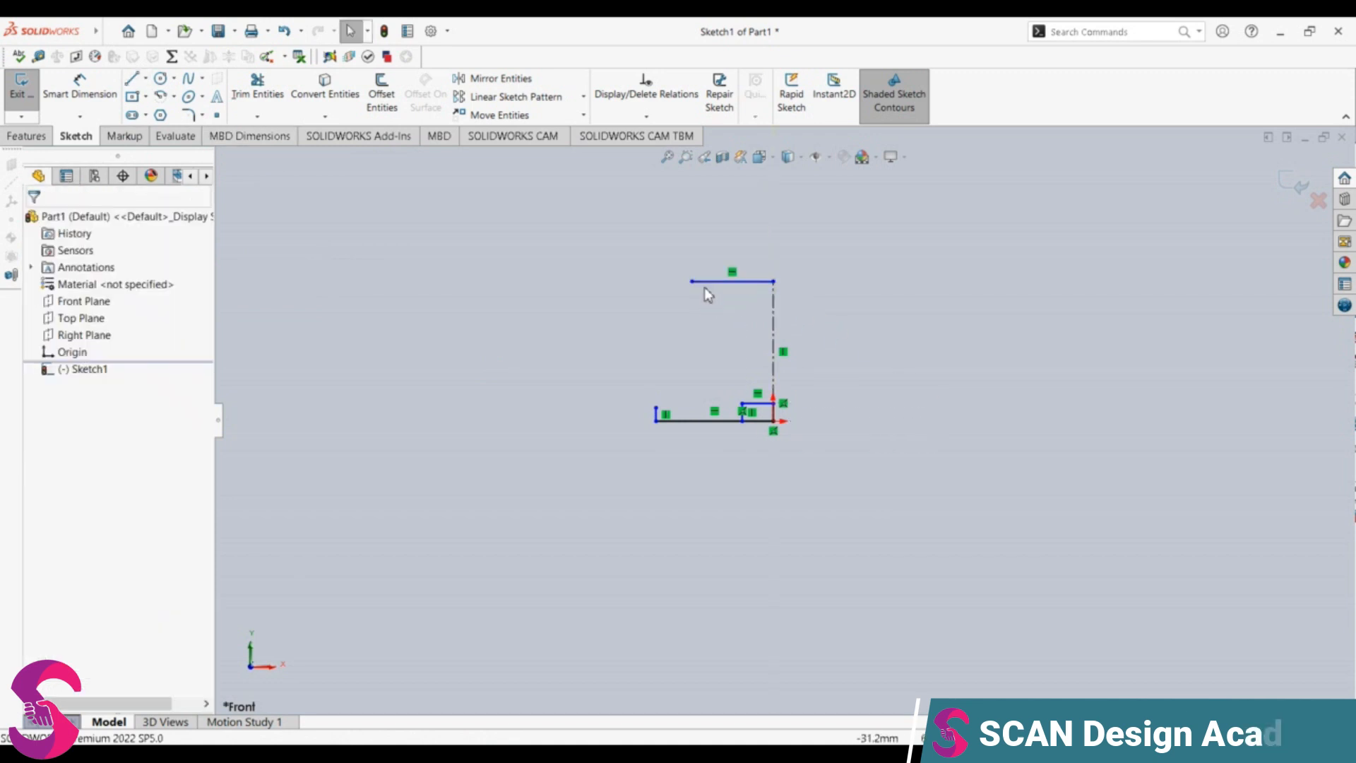
{"action": "left_click", "coordinate": [711, 281]}
{"action": "type", "text": "15"}
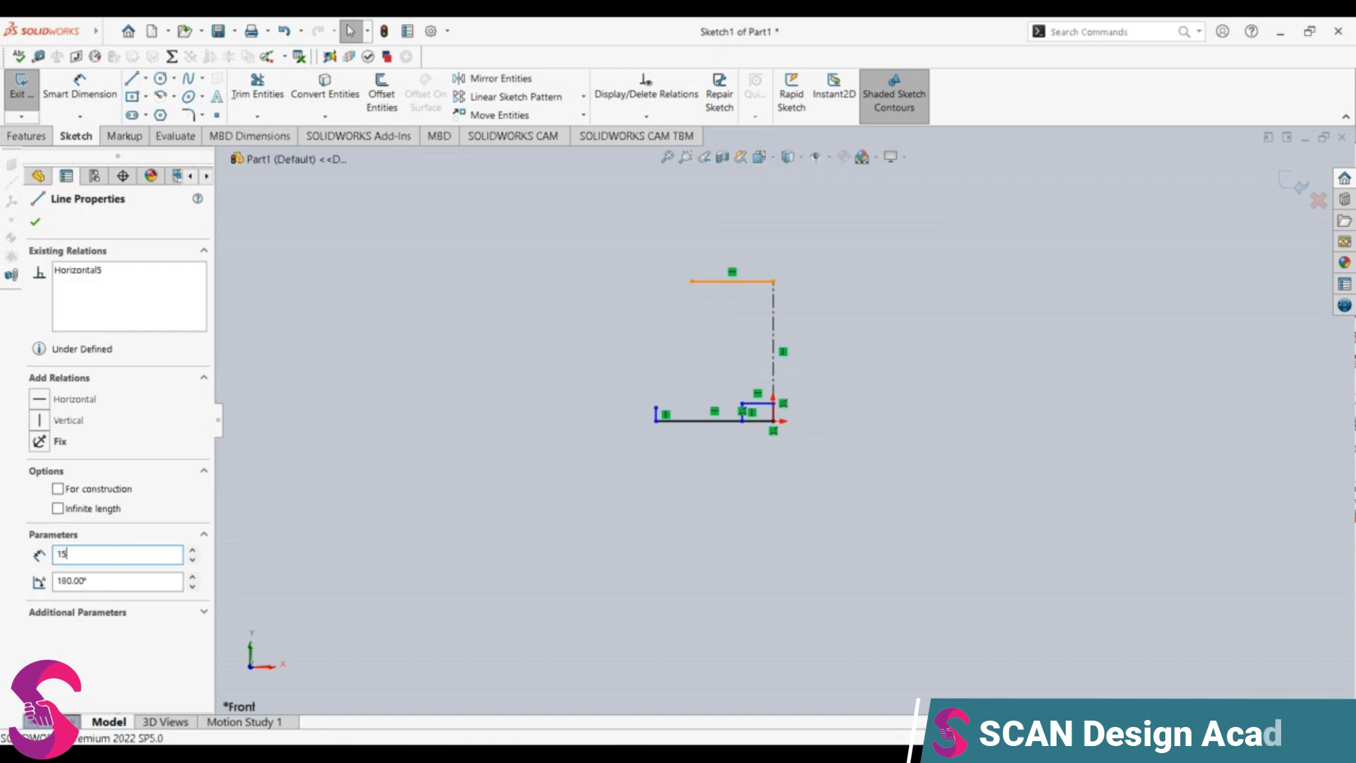
{"action": "key", "text": "Return"}
{"action": "key", "text": "Return"}
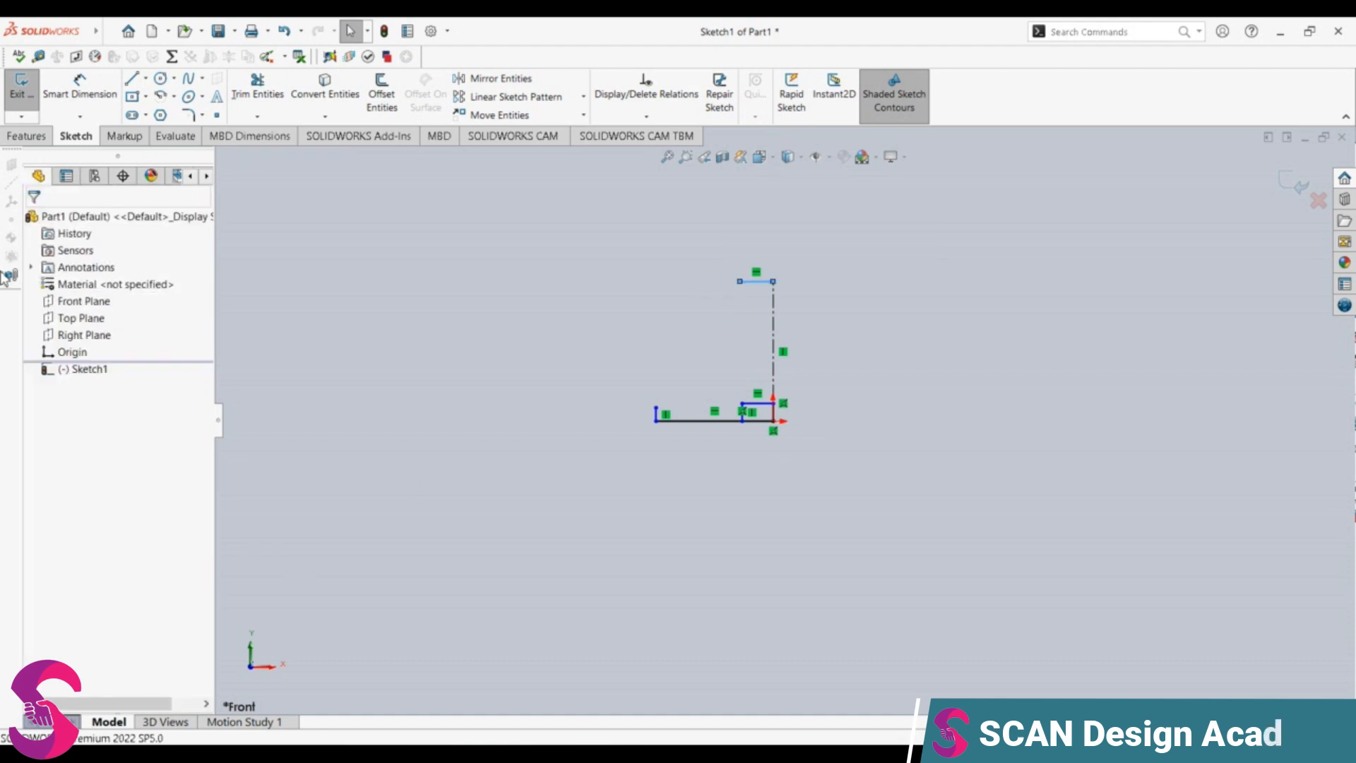
Step: Sketch a vertical line downward from the 15 mm line's left end and set its length to 10 mm
{"action": "left_click", "coordinate": [111, 32]}
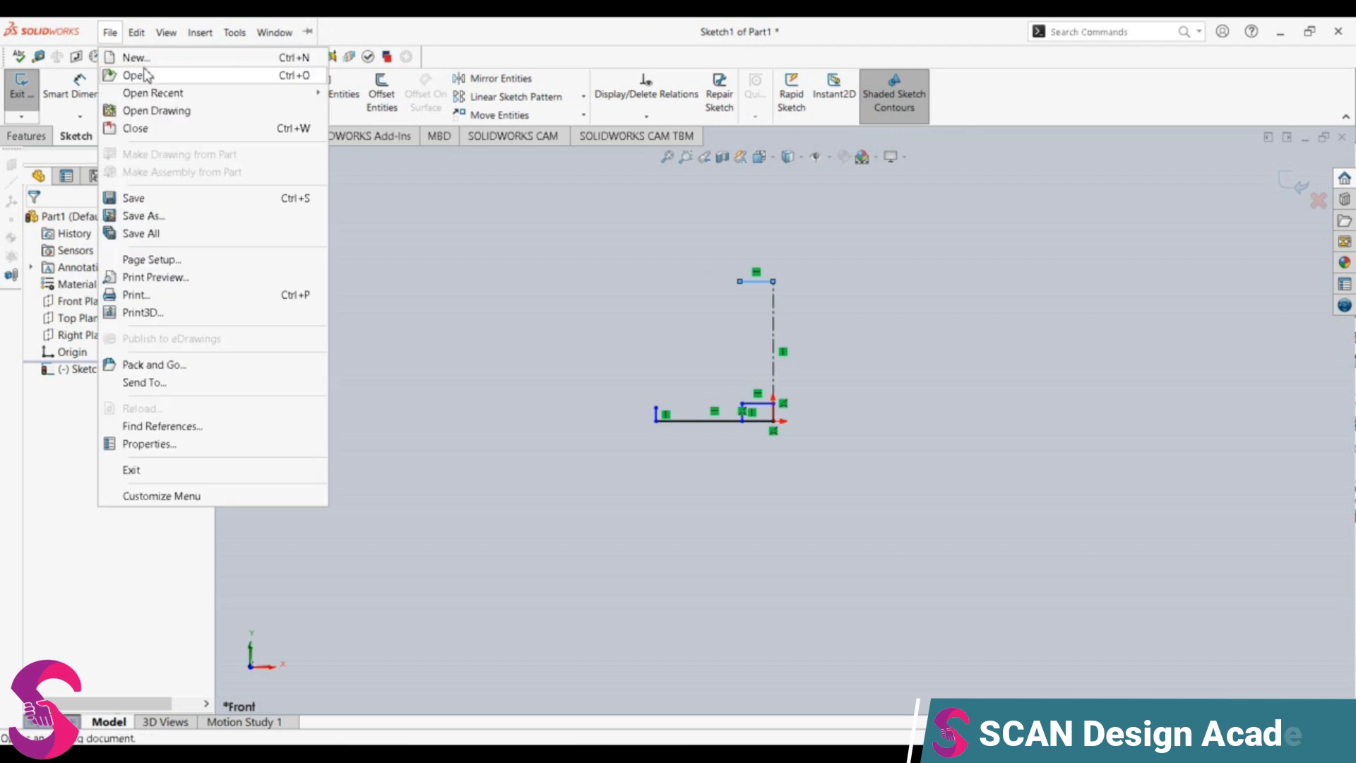
{"action": "left_click", "coordinate": [132, 78]}
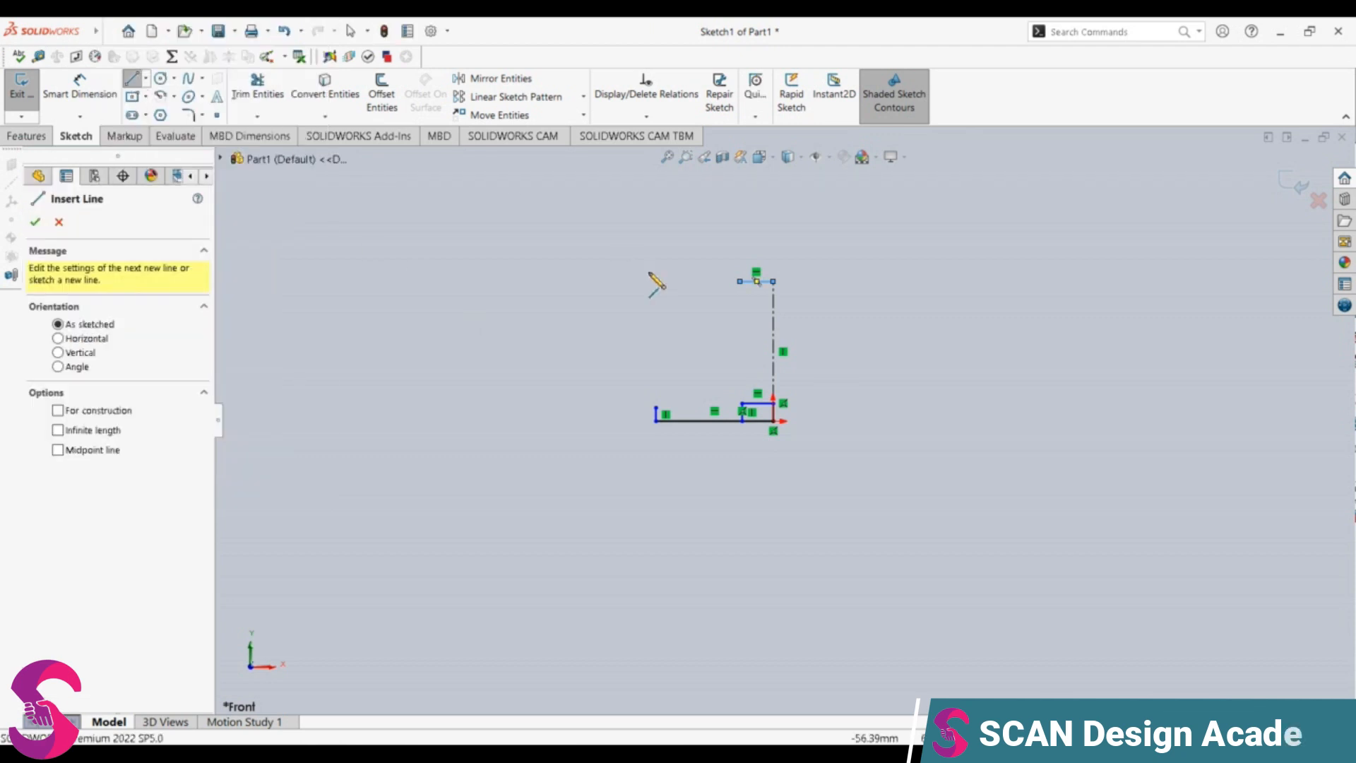
{"action": "left_click", "coordinate": [741, 281]}
{"action": "left_click", "coordinate": [740, 306]}
{"action": "key", "text": "Escape"}
{"action": "left_click", "coordinate": [742, 302]}
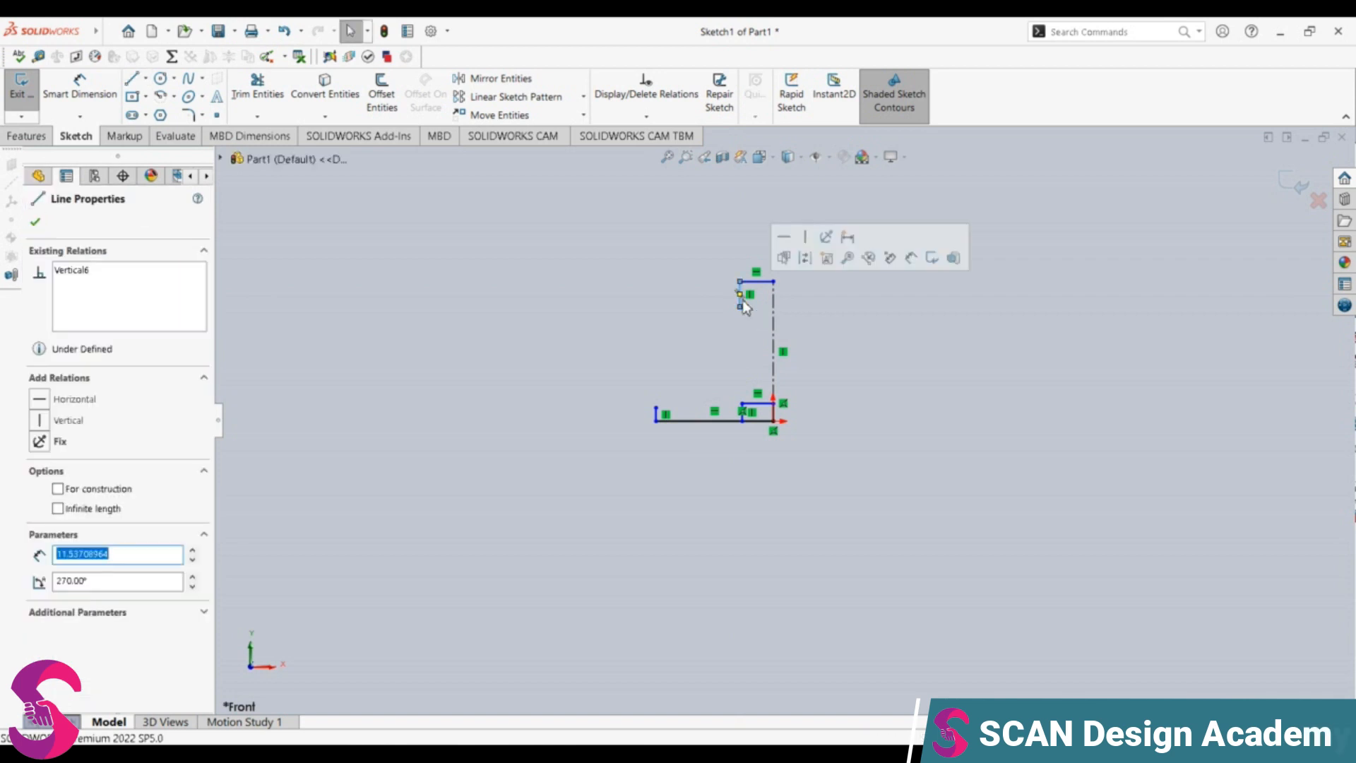
{"action": "type", "text": "10"}
{"action": "key", "text": "Return"}
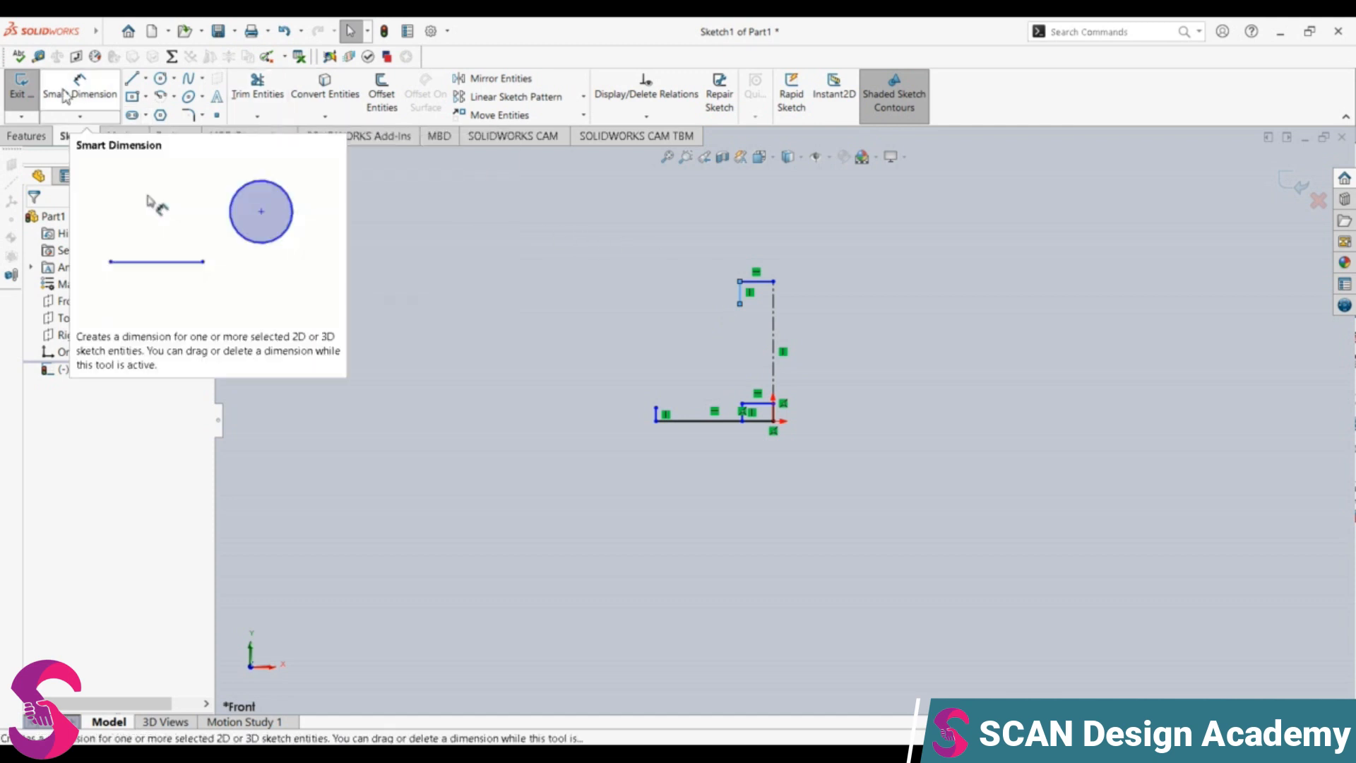
Step: Sketch a short horizontal line rightward from the 10 mm line's lower end and shorten it to end 12 mm from the centerline
{"action": "key", "text": "l"}
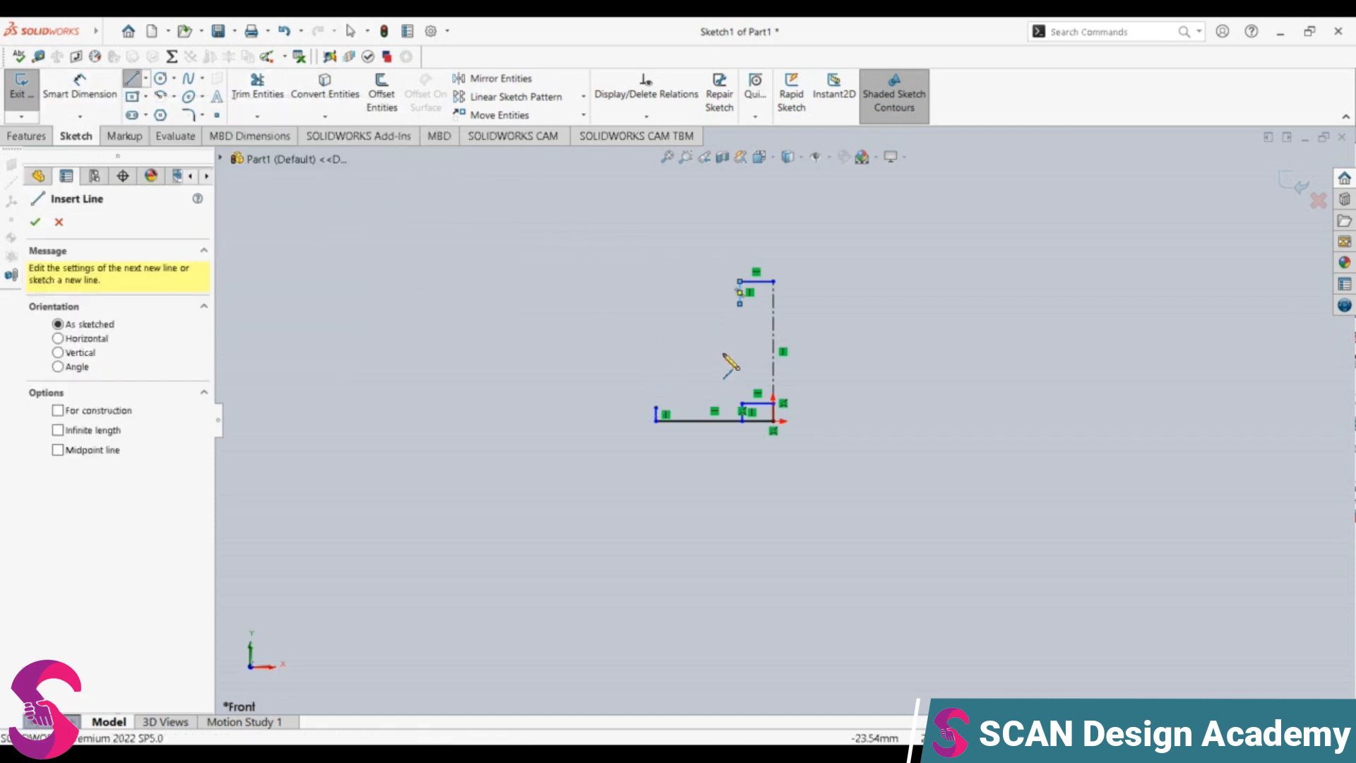
{"action": "left_click", "coordinate": [739, 304]}
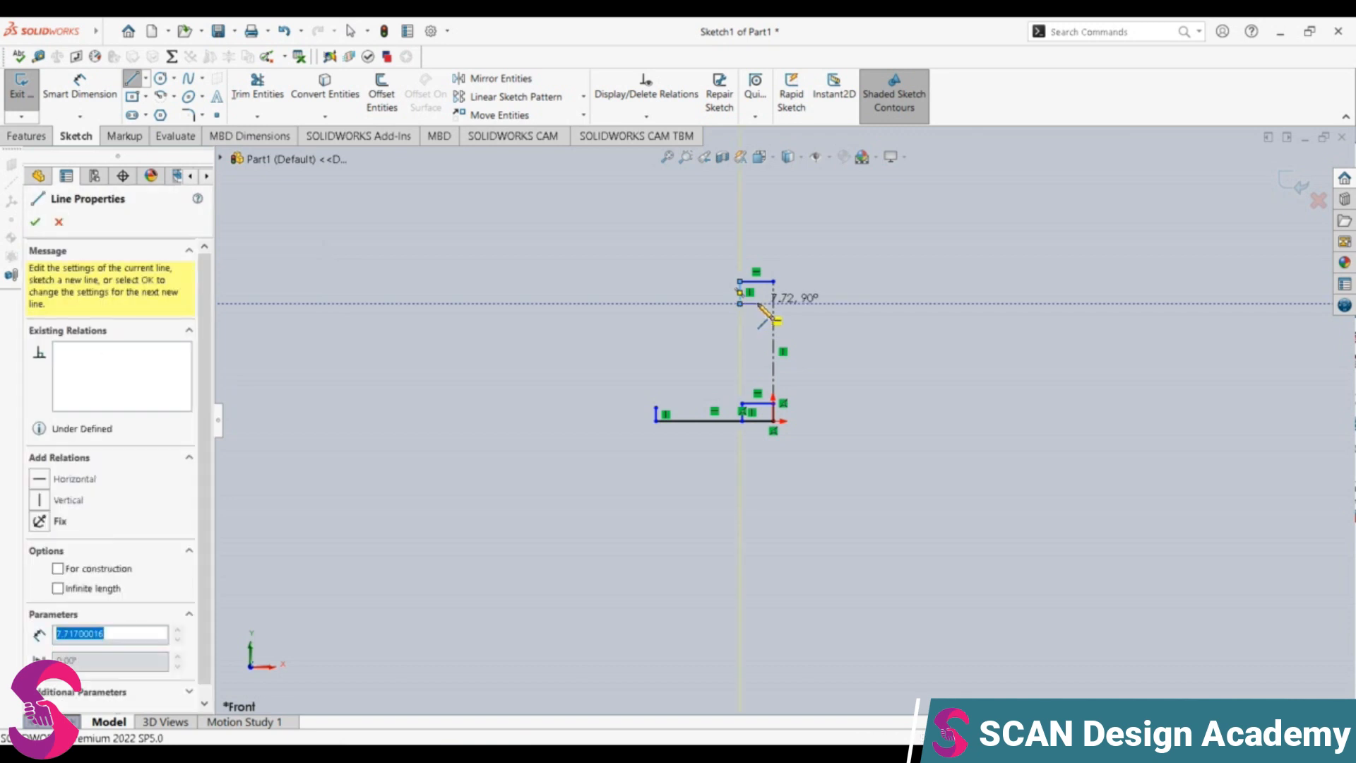
{"action": "key", "text": "Escape"}
{"action": "left_click", "coordinate": [747, 305]}
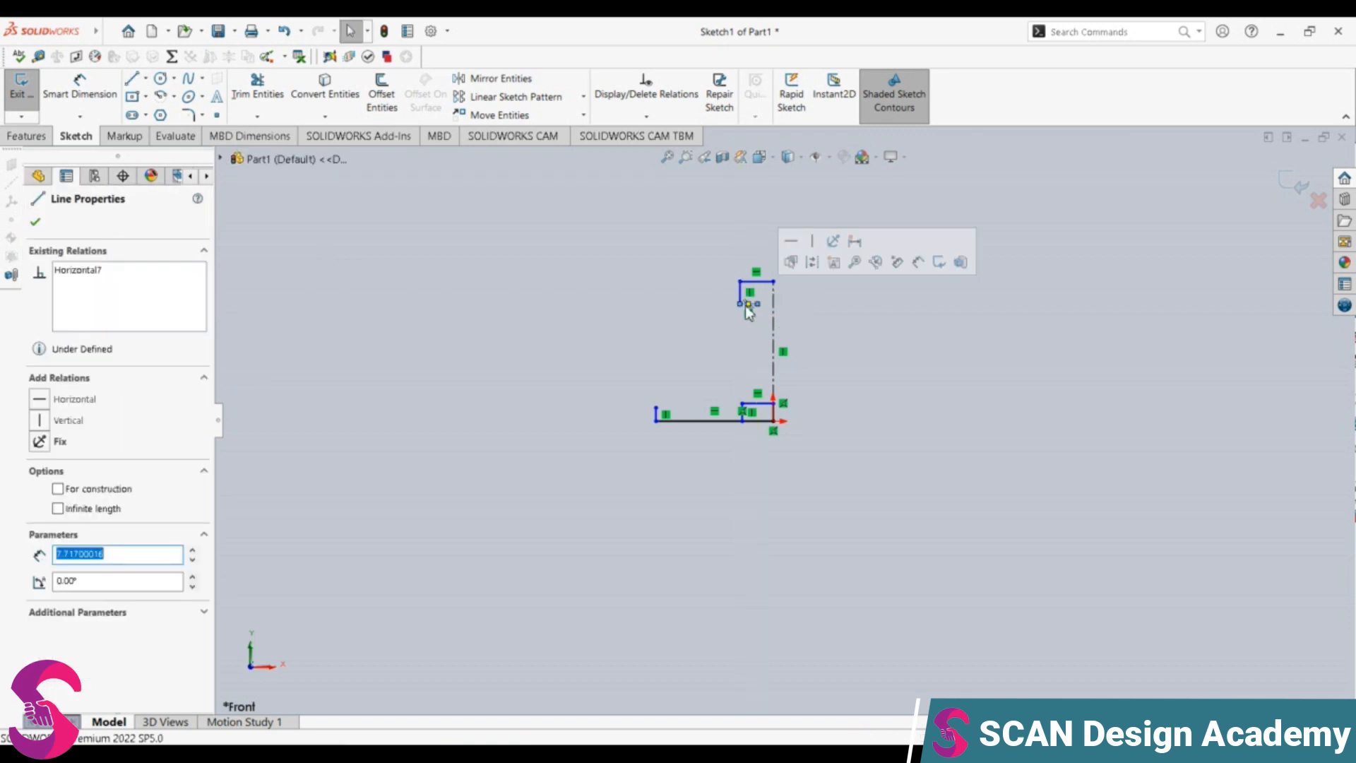
{"action": "key", "text": "Escape"}
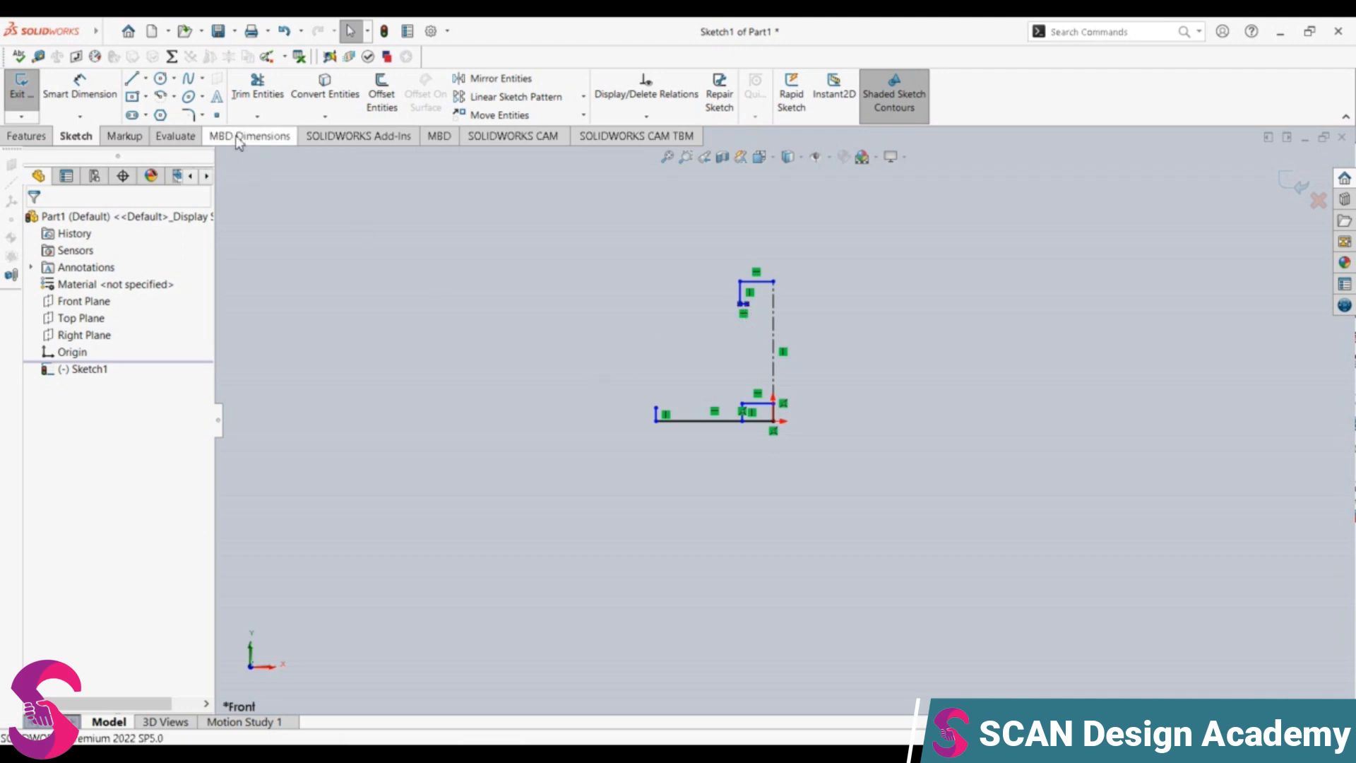
Step: Sketch a 45 mm vertical line from the short line's right end down to the top edge of the small step
{"action": "left_click", "coordinate": [131, 78]}
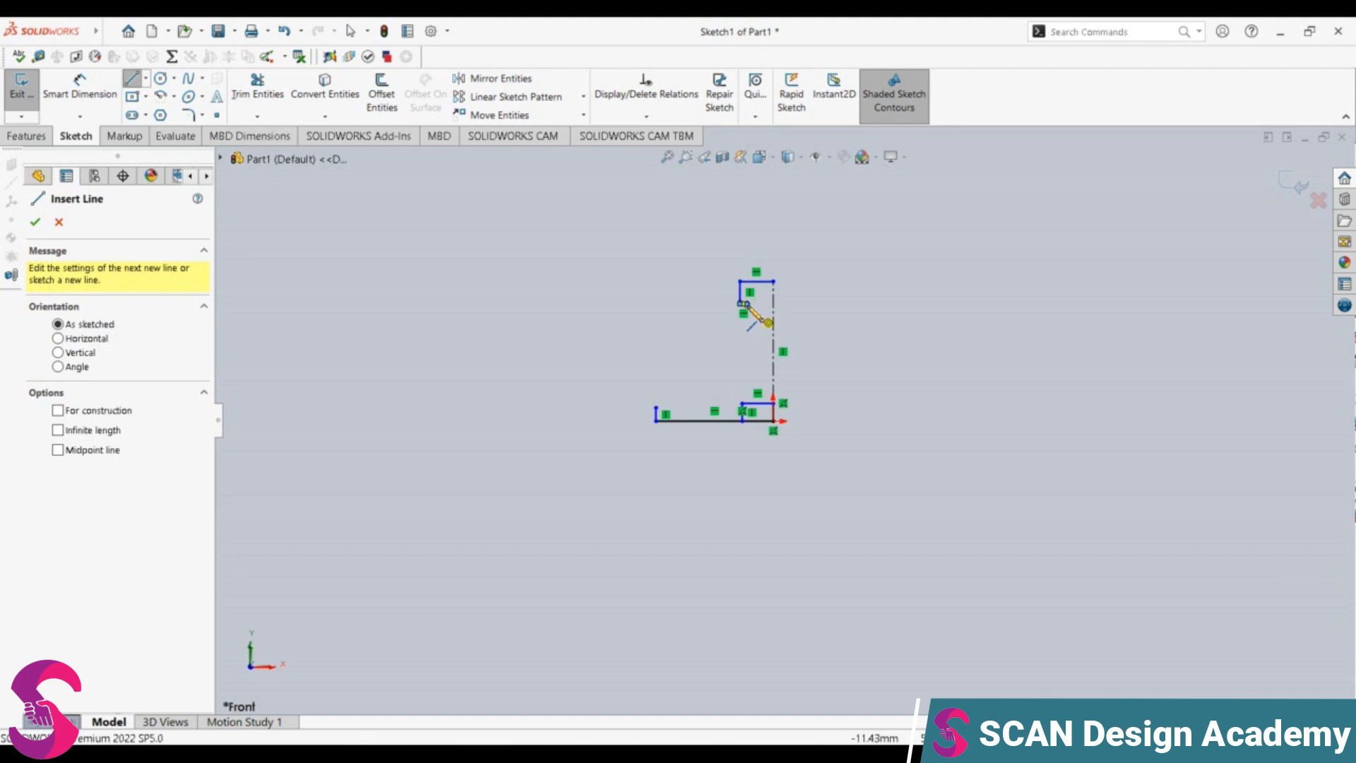
{"action": "left_click", "coordinate": [752, 323]}
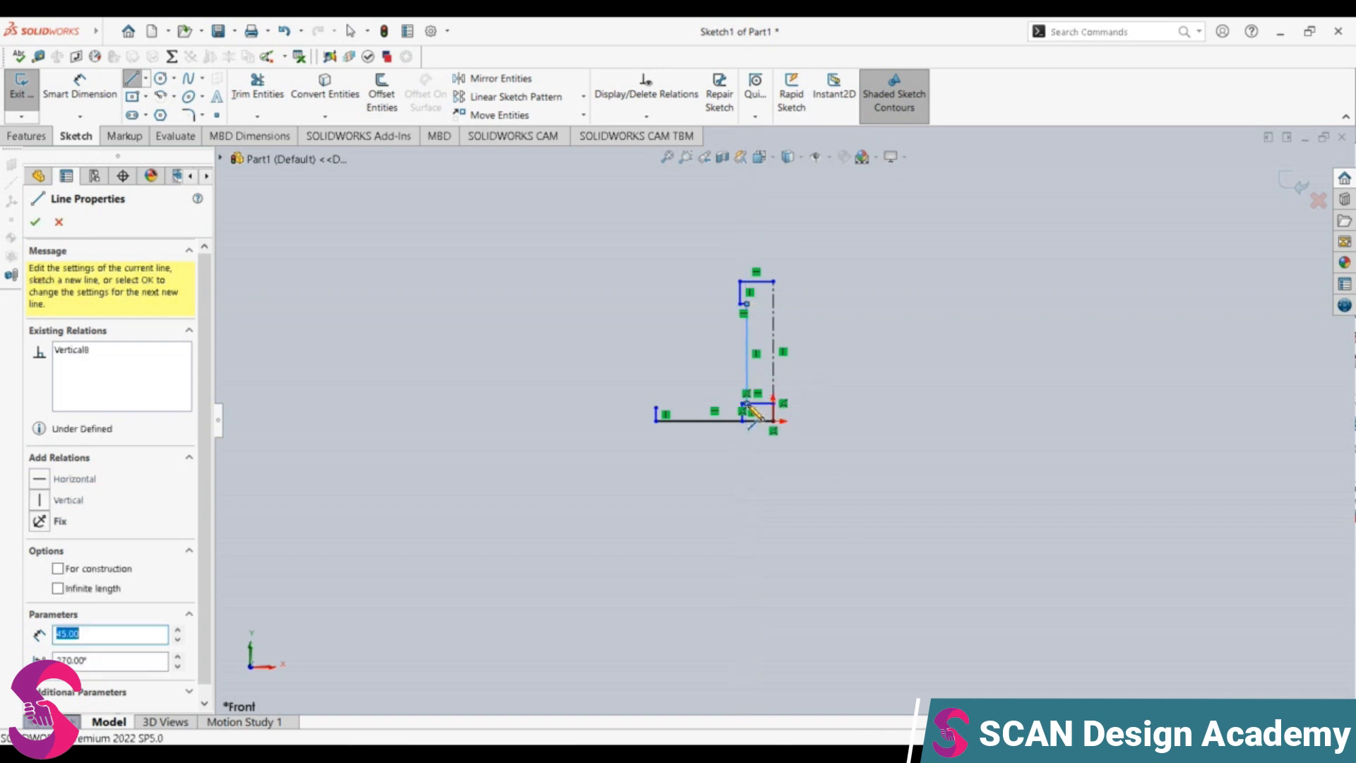
{"action": "key", "text": "Escape"}
Step: Trim the small step's top line between the long vertical line and the centerline
{"action": "scroll", "coordinate": [750, 417], "scroll_direction": "down", "scroll_amount": 2}
{"action": "scroll", "coordinate": [750, 417], "scroll_direction": "down", "scroll_amount": 2}
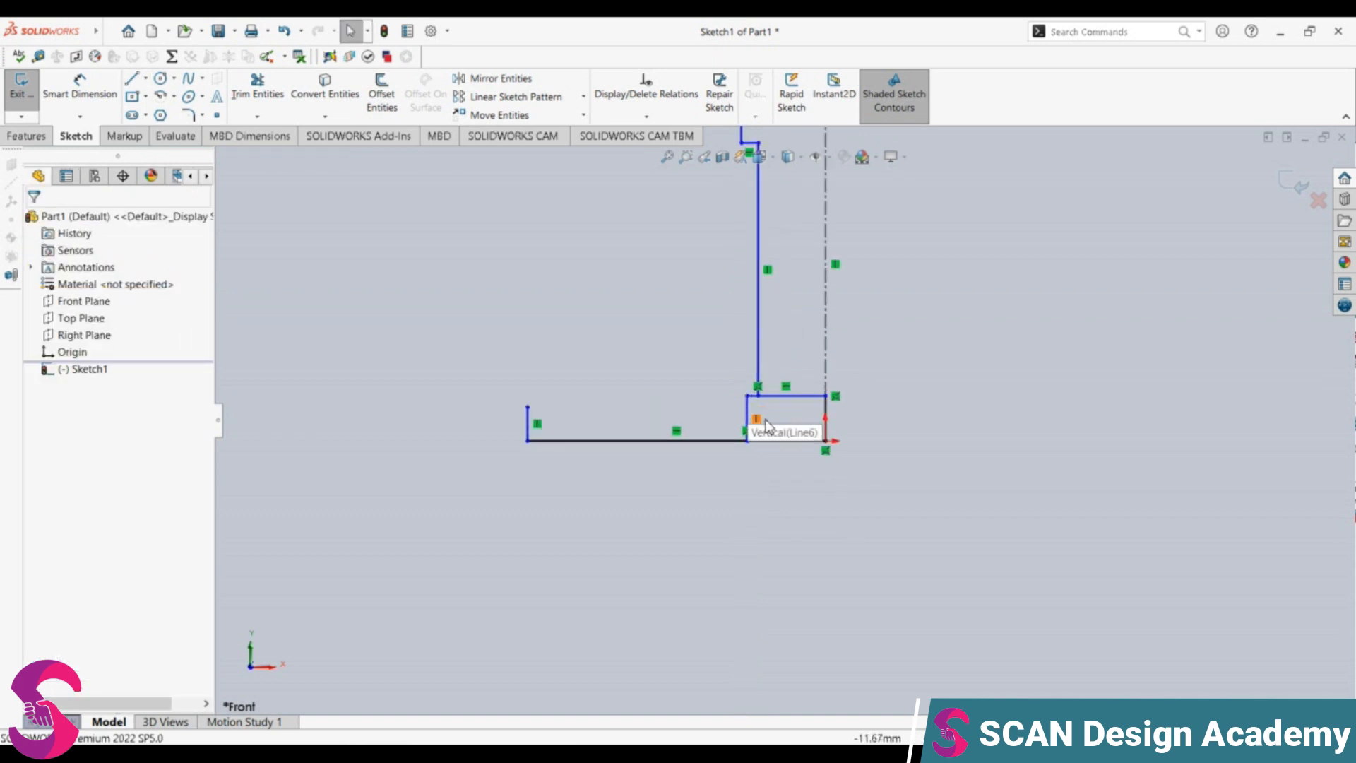
{"action": "left_click", "coordinate": [257, 88]}
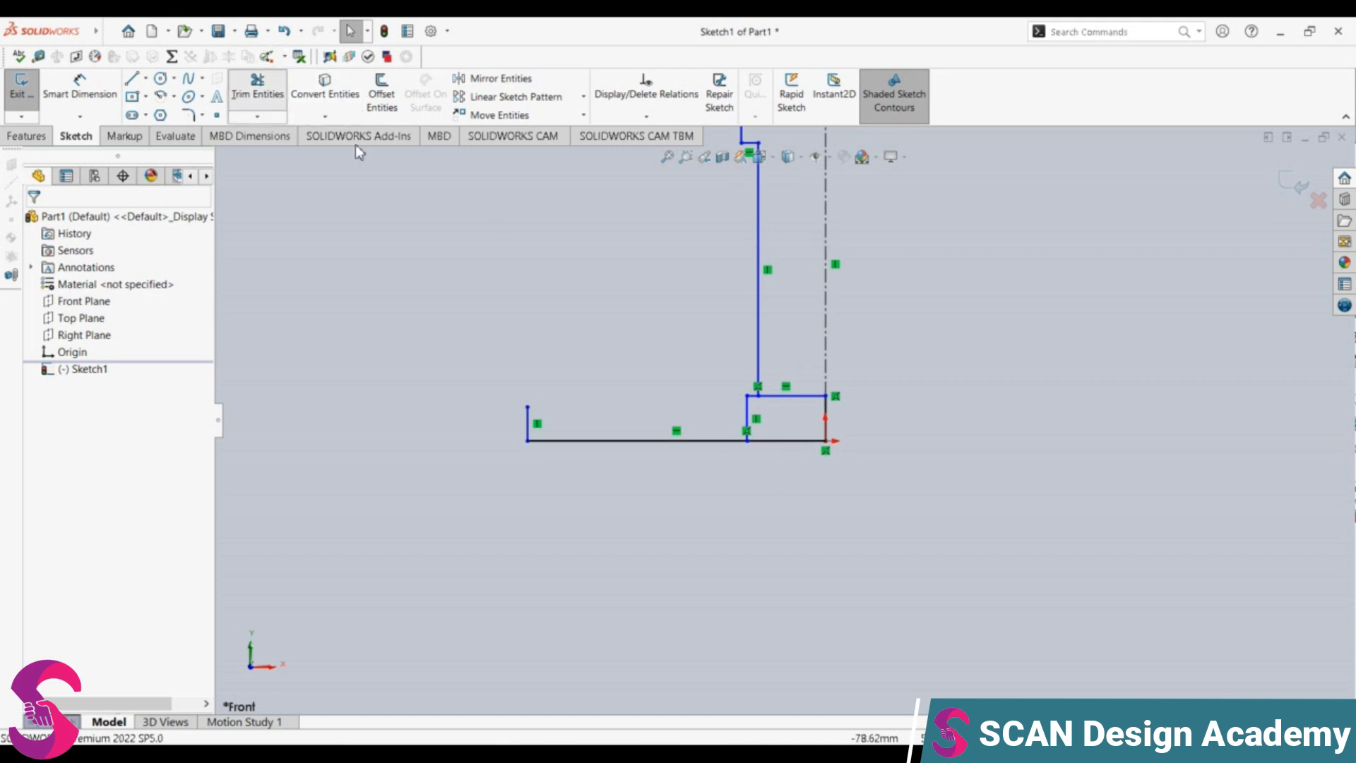
{"action": "left_click", "coordinate": [774, 396]}
{"action": "key", "text": "Escape"}
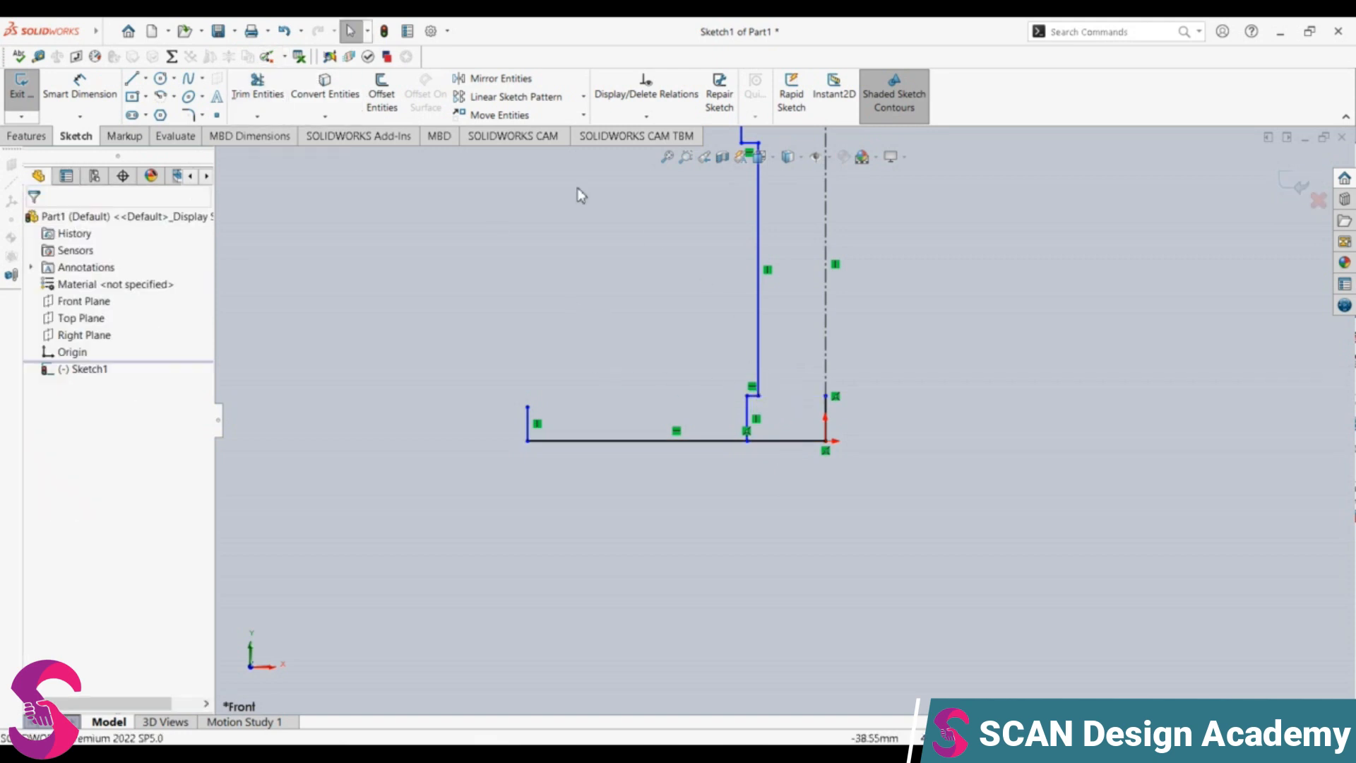
Step: Check the horizontal distance from the long vertical line's lower end to the centerline with Smart Dimension
{"action": "left_click", "coordinate": [79, 96]}
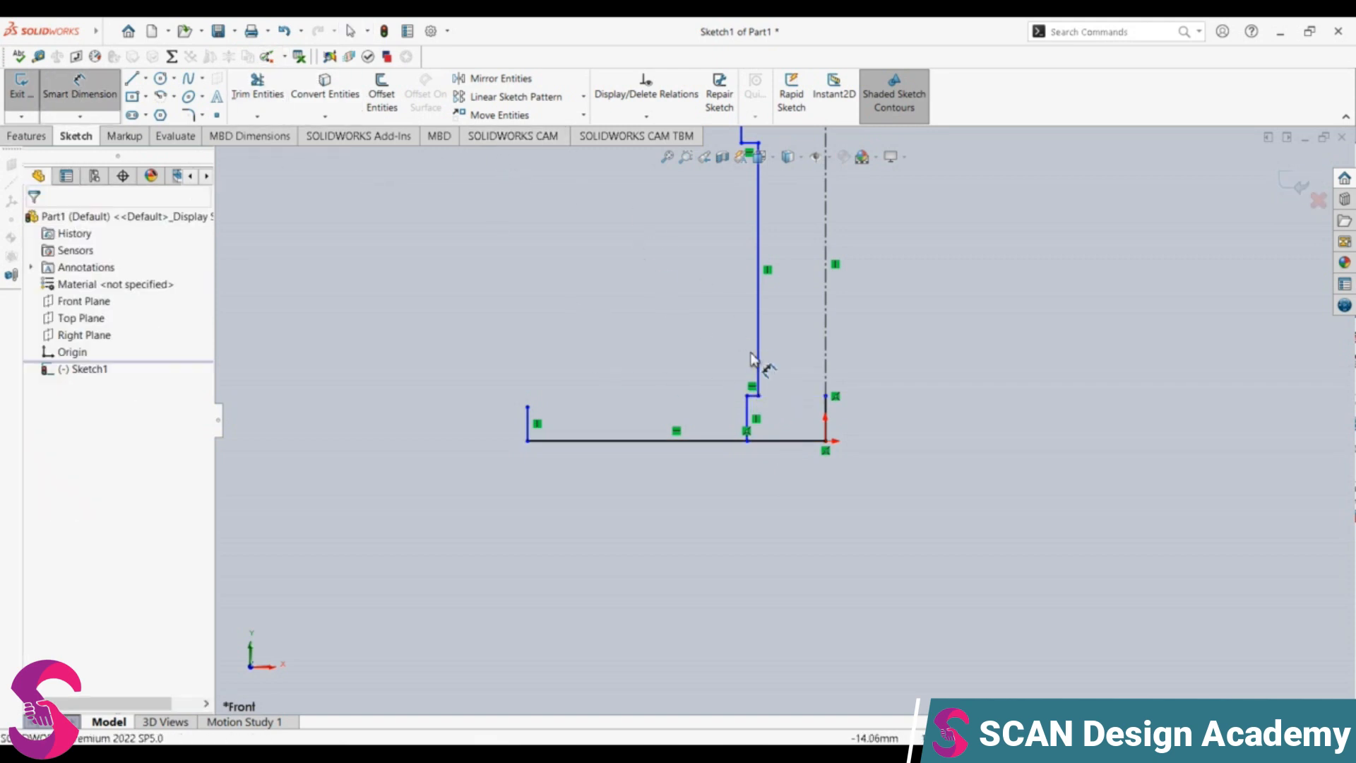
{"action": "left_click", "coordinate": [759, 396]}
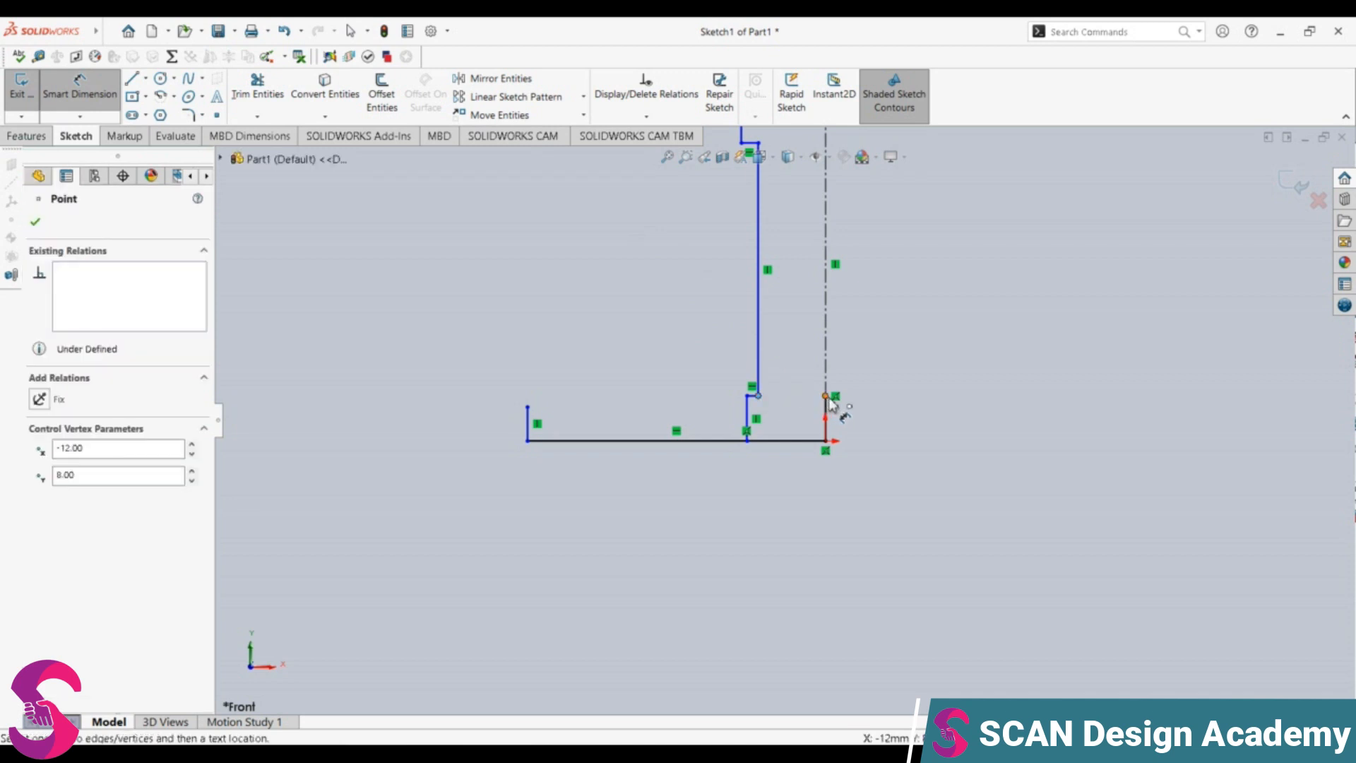
{"action": "left_click", "coordinate": [825, 396]}
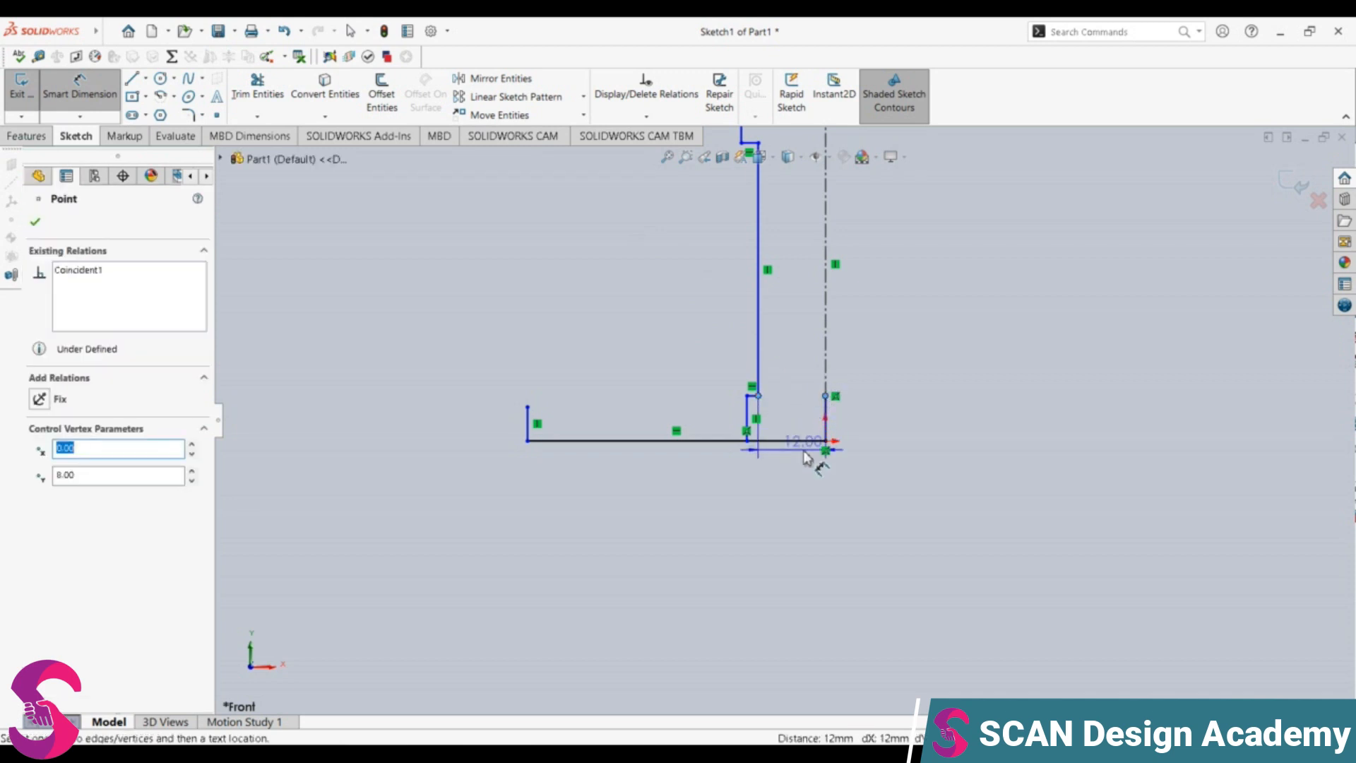
{"action": "key", "text": "Escape"}
Step: Trim away the base line between the small step and the origin, and the 15 mm line at the top
{"action": "scroll", "coordinate": [720, 538], "scroll_direction": "up", "scroll_amount": 5}
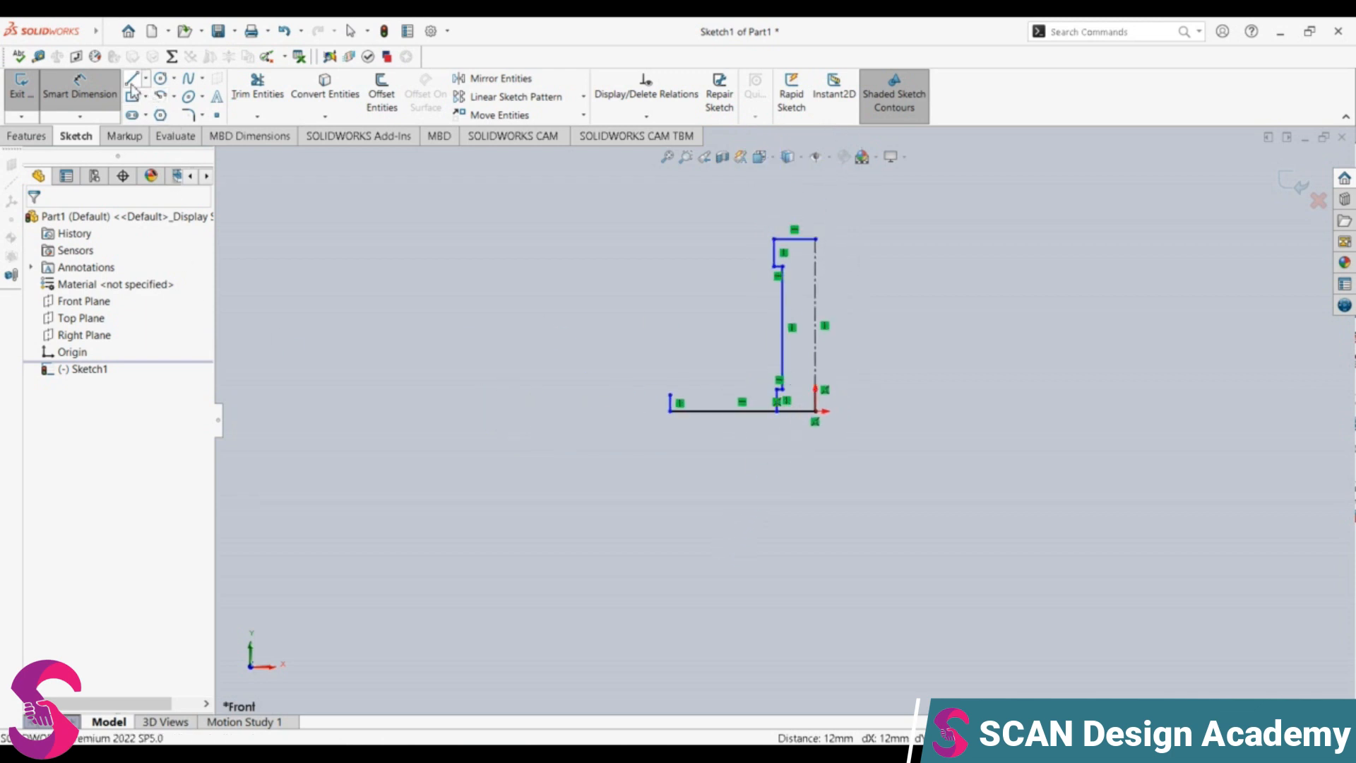
{"action": "left_click", "coordinate": [257, 88]}
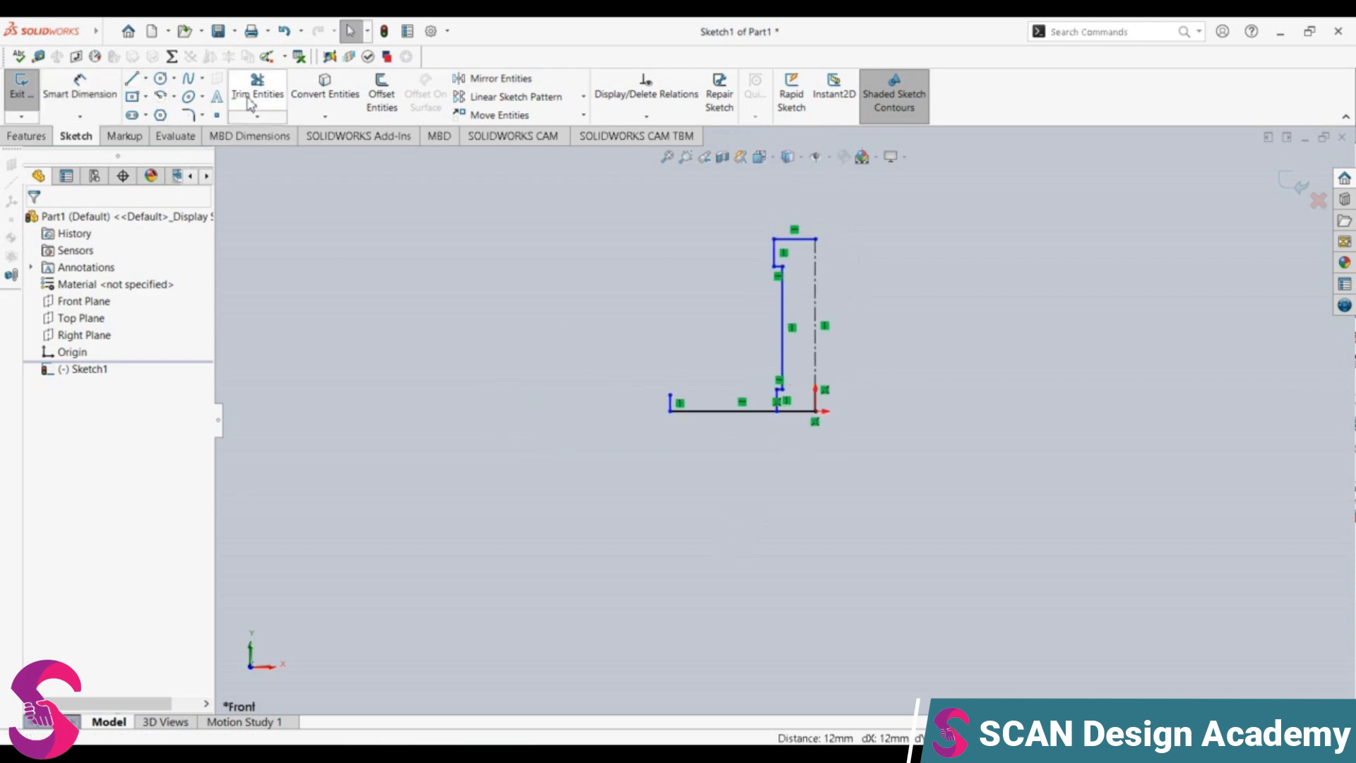
{"action": "left_click", "coordinate": [804, 412]}
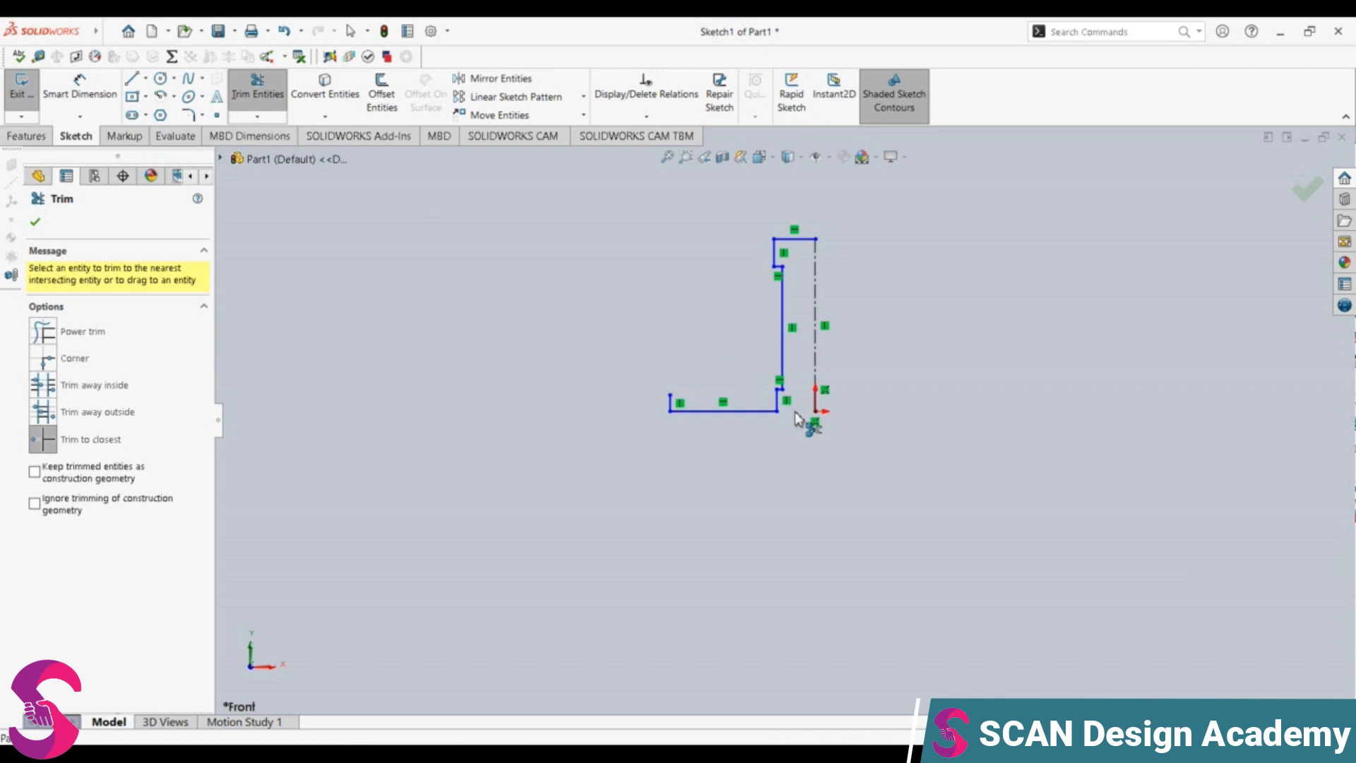
{"action": "left_click", "coordinate": [795, 240]}
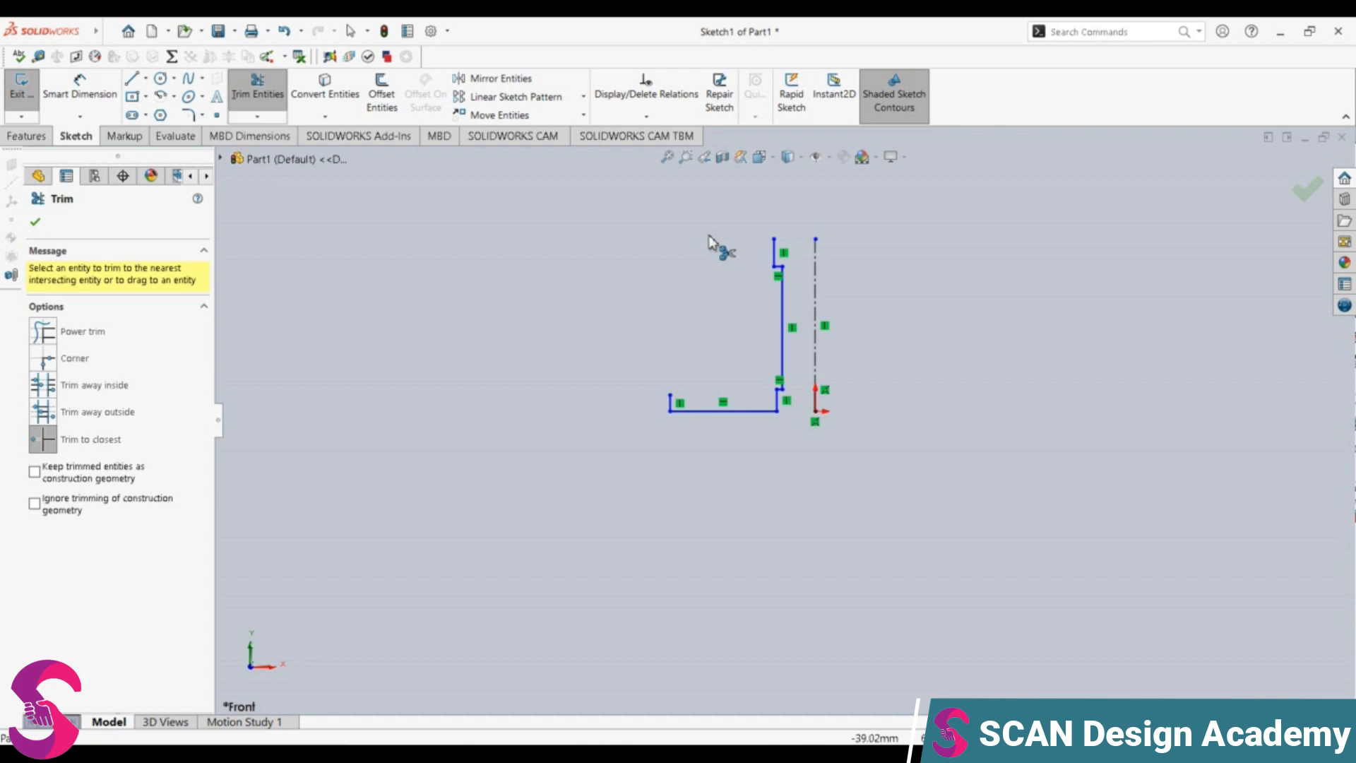
{"action": "key", "text": "Escape"}
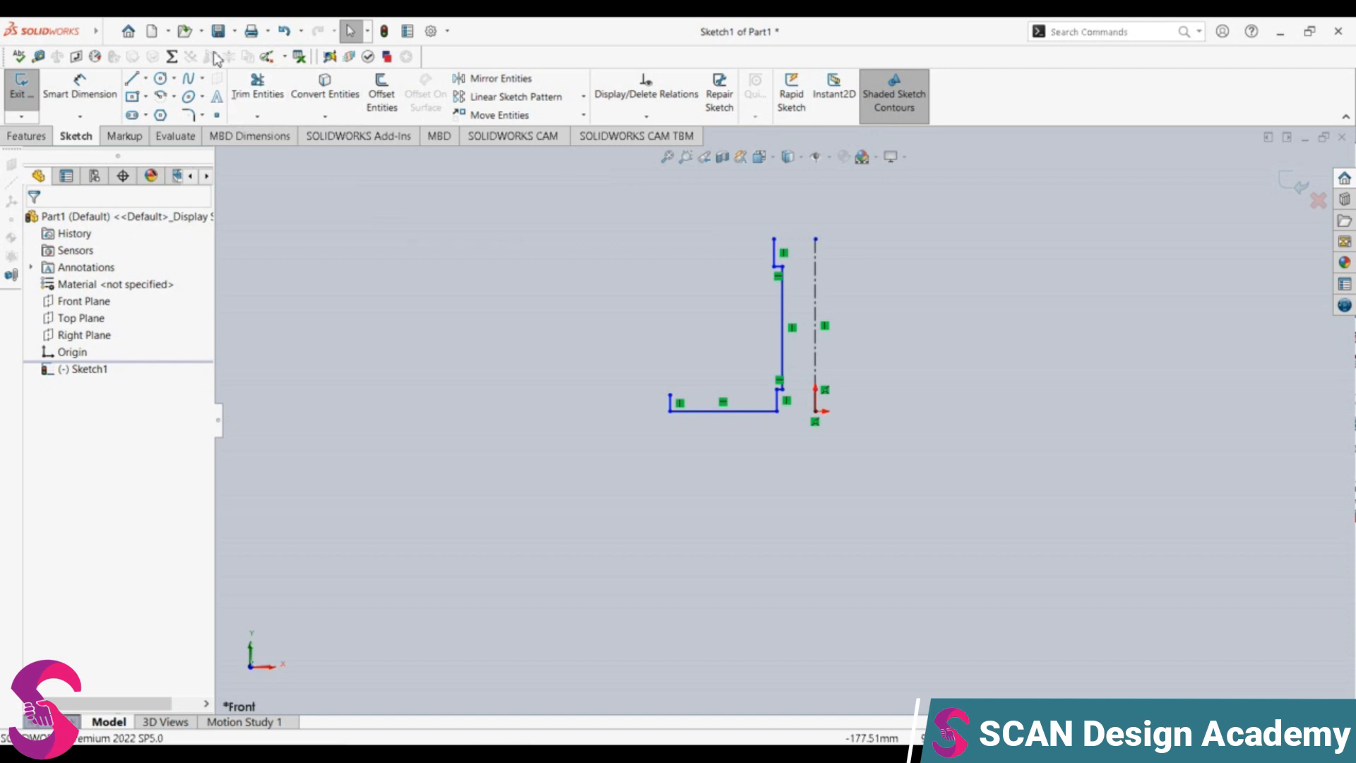
Step: Sketch a horizontal line leftward from the centerline's top end, past the upper vertical line, and set its length to 25 mm
{"action": "left_click", "coordinate": [136, 82]}
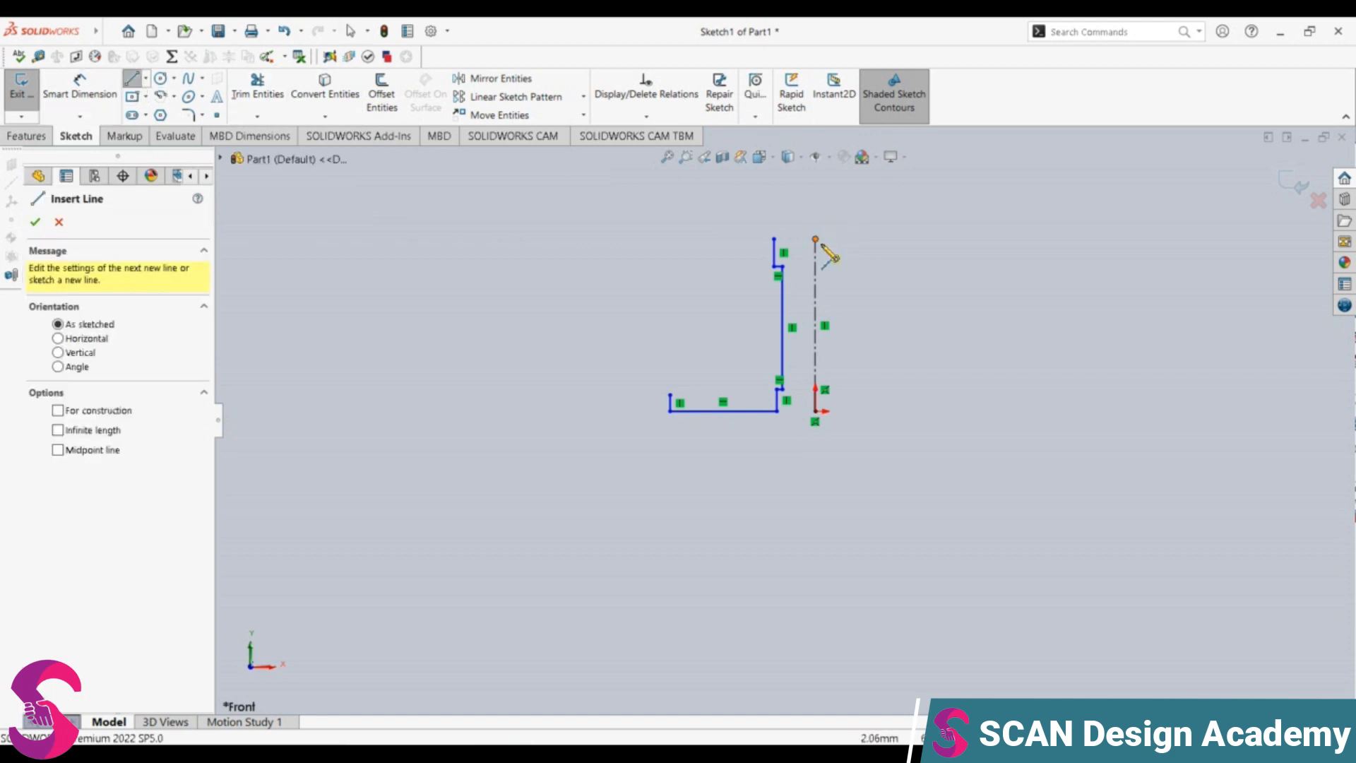
{"action": "left_click", "coordinate": [816, 240]}
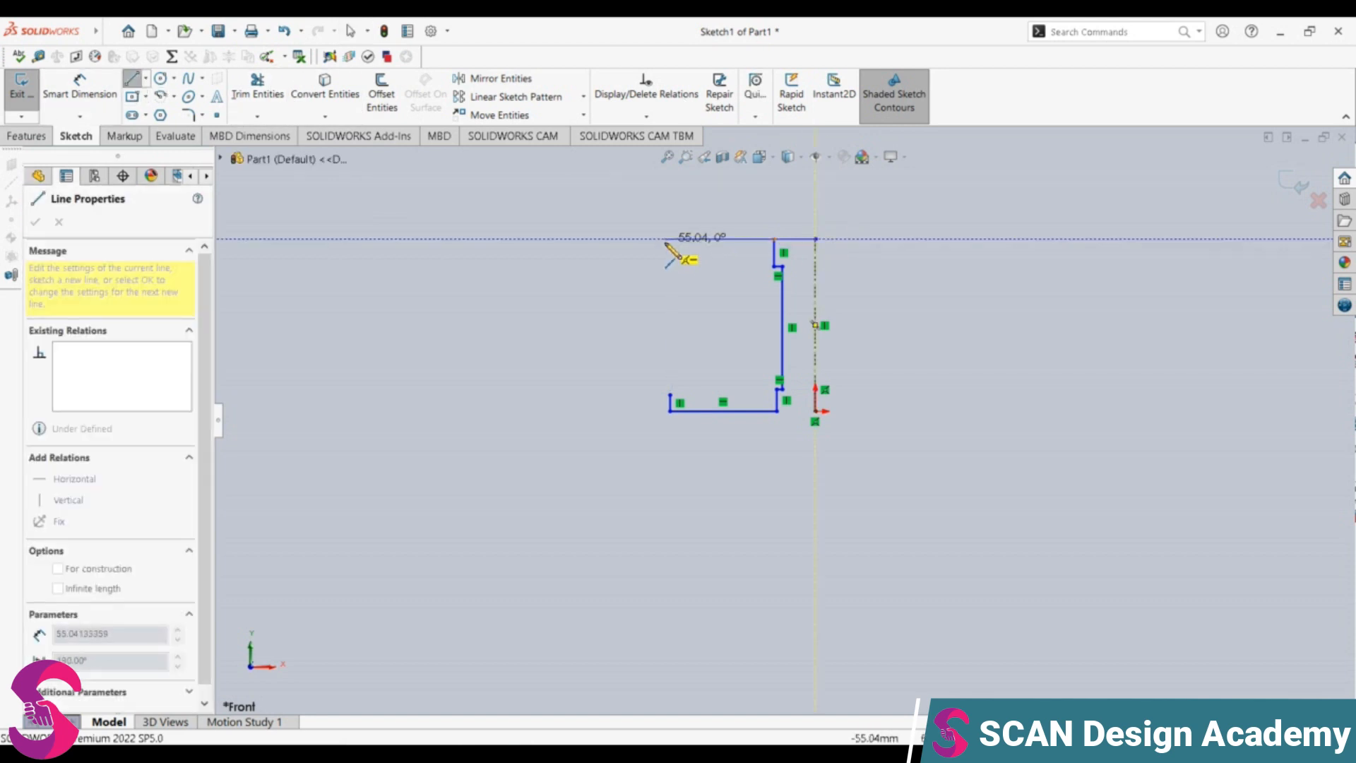
{"action": "left_click", "coordinate": [664, 239]}
{"action": "key", "text": "Escape"}
{"action": "left_click", "coordinate": [690, 239]}
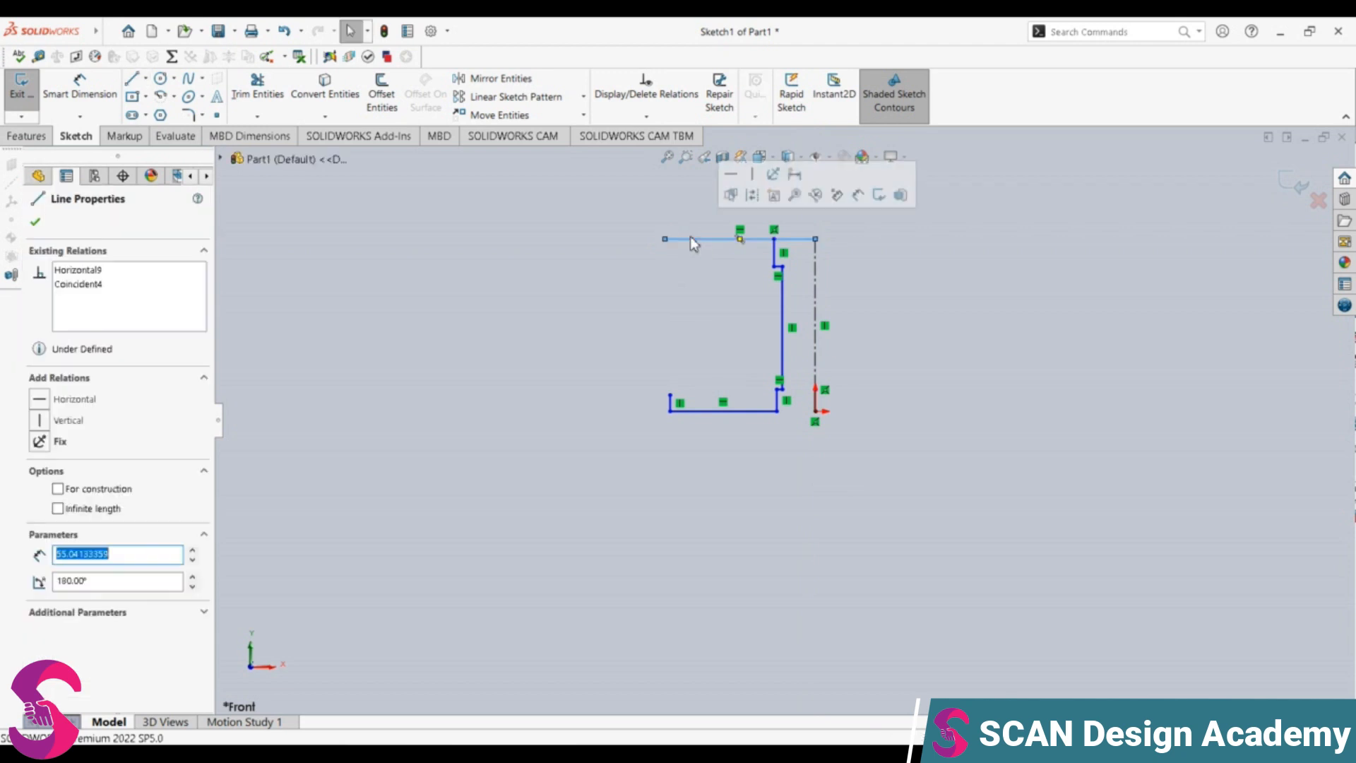
{"action": "type", "text": "25"}
{"action": "key", "text": "Return"}
{"action": "left_click", "coordinate": [689, 236]}
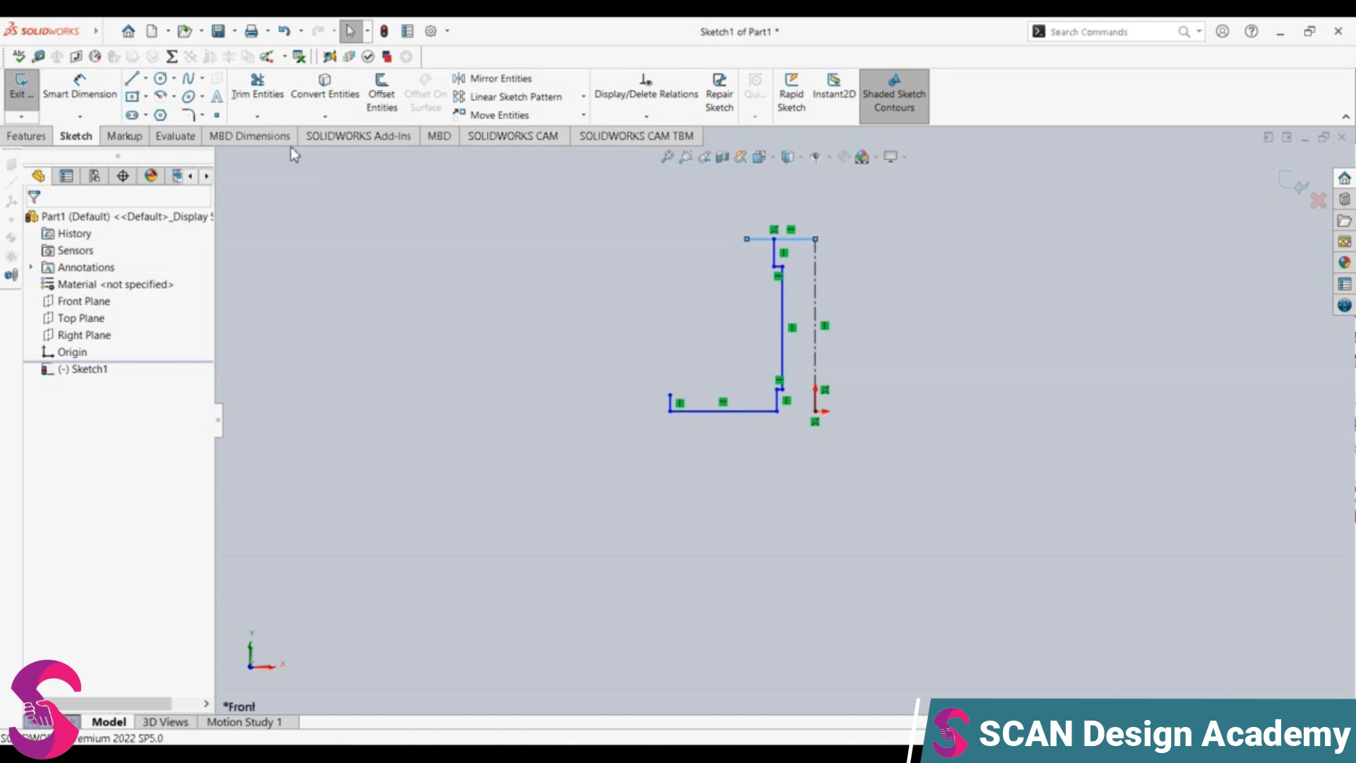
Step: Trim the 25 mm top line between the upper 10 mm vertical line and the centerline
{"action": "left_click", "coordinate": [346, 173]}
{"action": "left_click", "coordinate": [257, 87]}
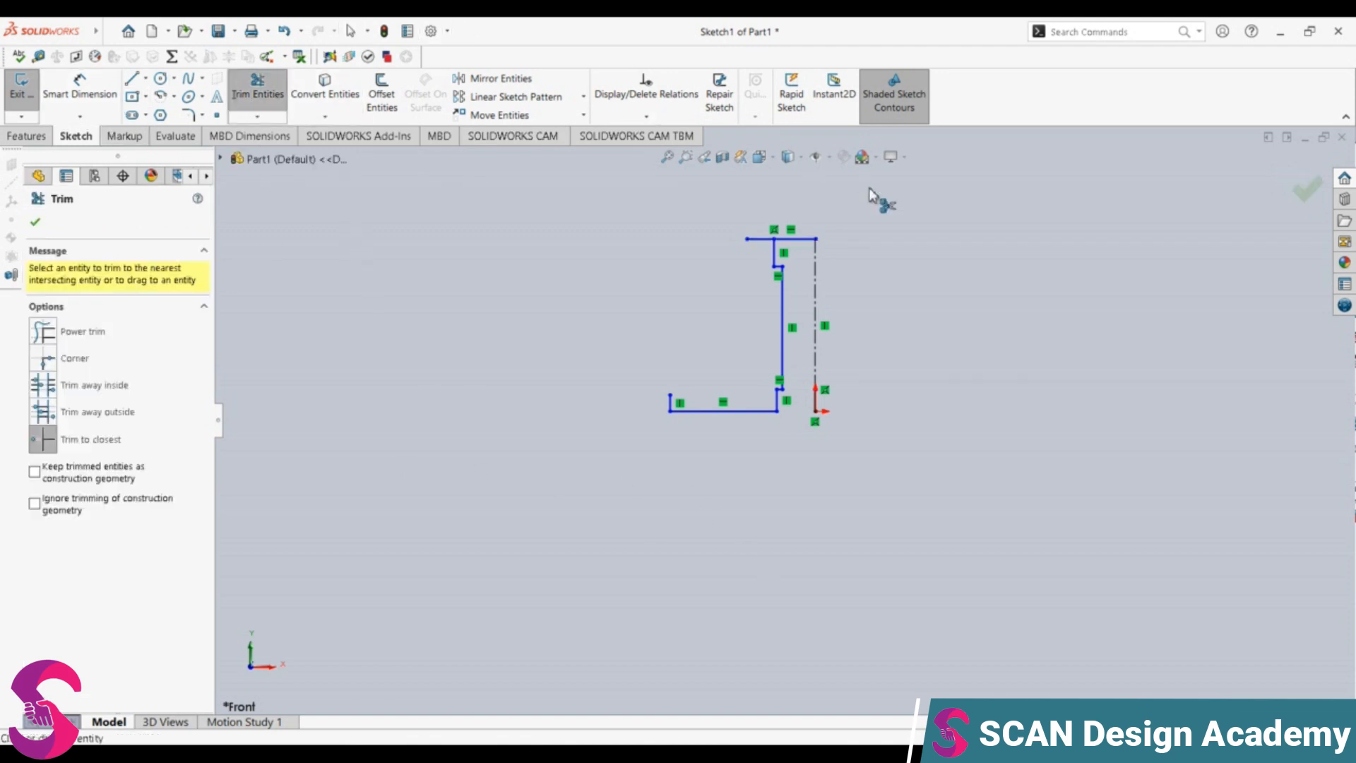
{"action": "left_click", "coordinate": [791, 240]}
{"action": "key", "text": "Escape"}
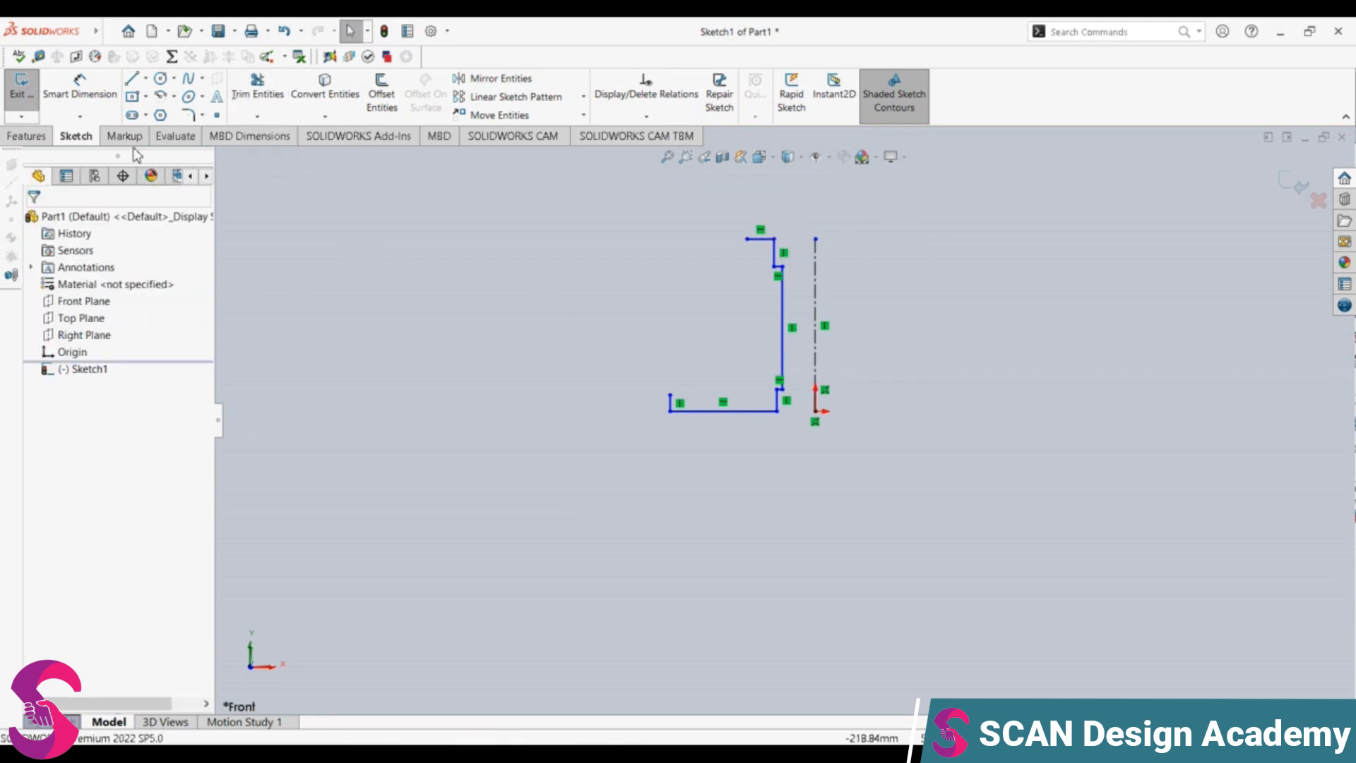
Step: Sketch a vertical line from the left end of the short top line down to the base line
{"action": "left_click", "coordinate": [133, 80]}
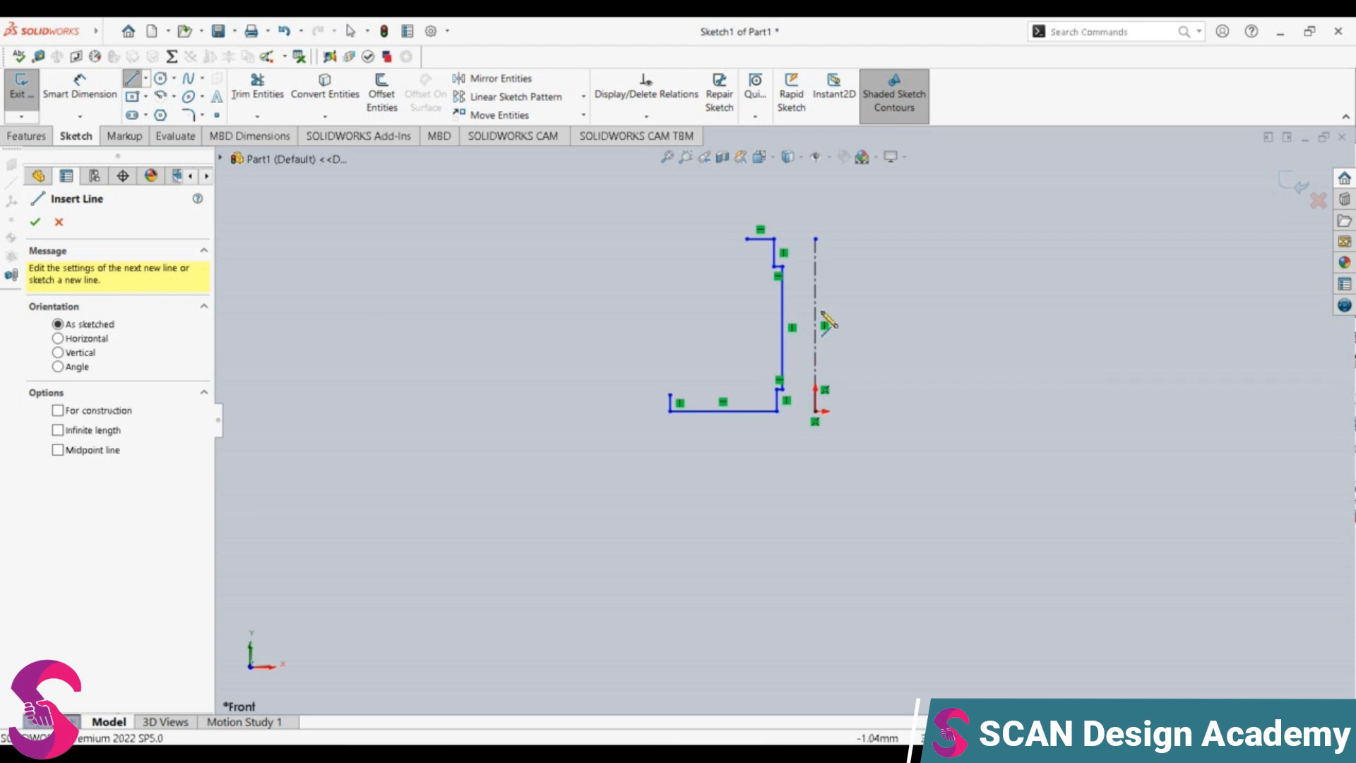
{"action": "left_click", "coordinate": [747, 240]}
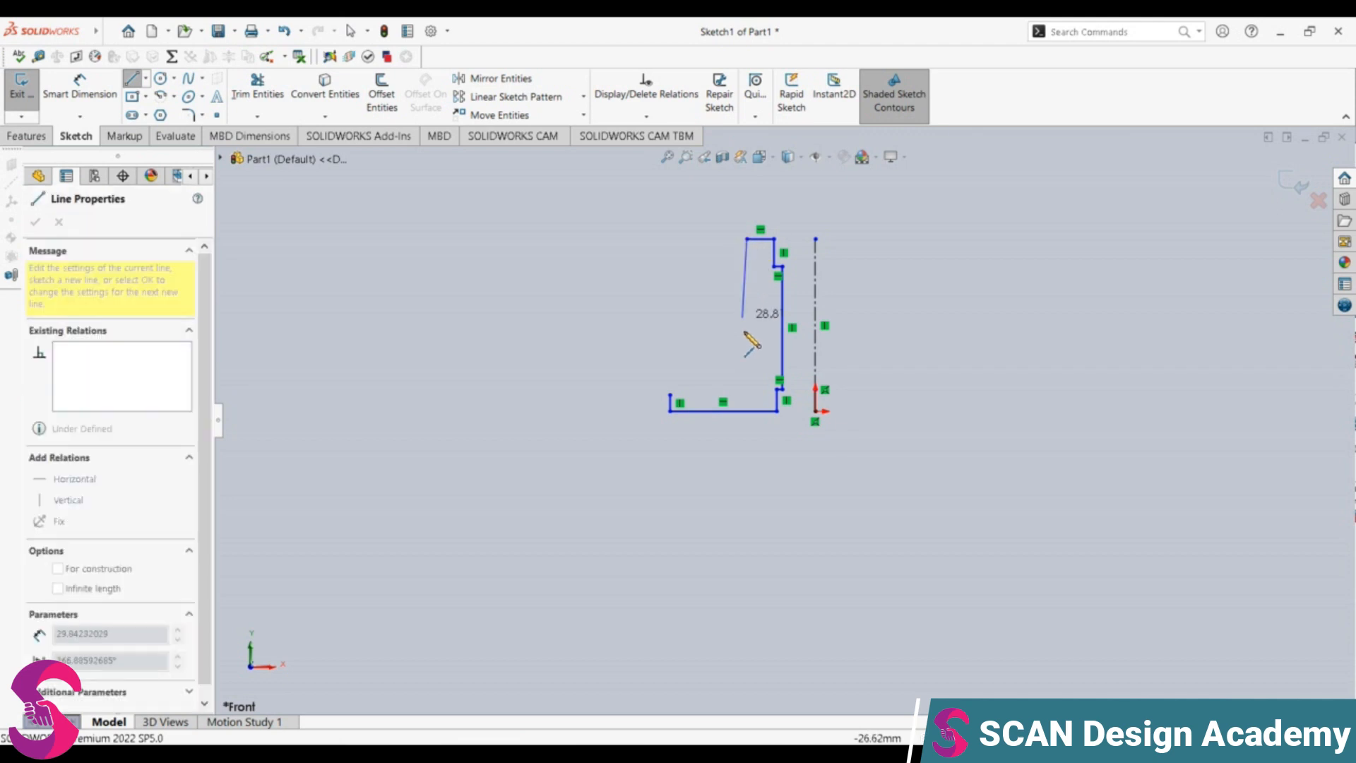
{"action": "left_click", "coordinate": [749, 411]}
{"action": "key", "text": "Escape"}
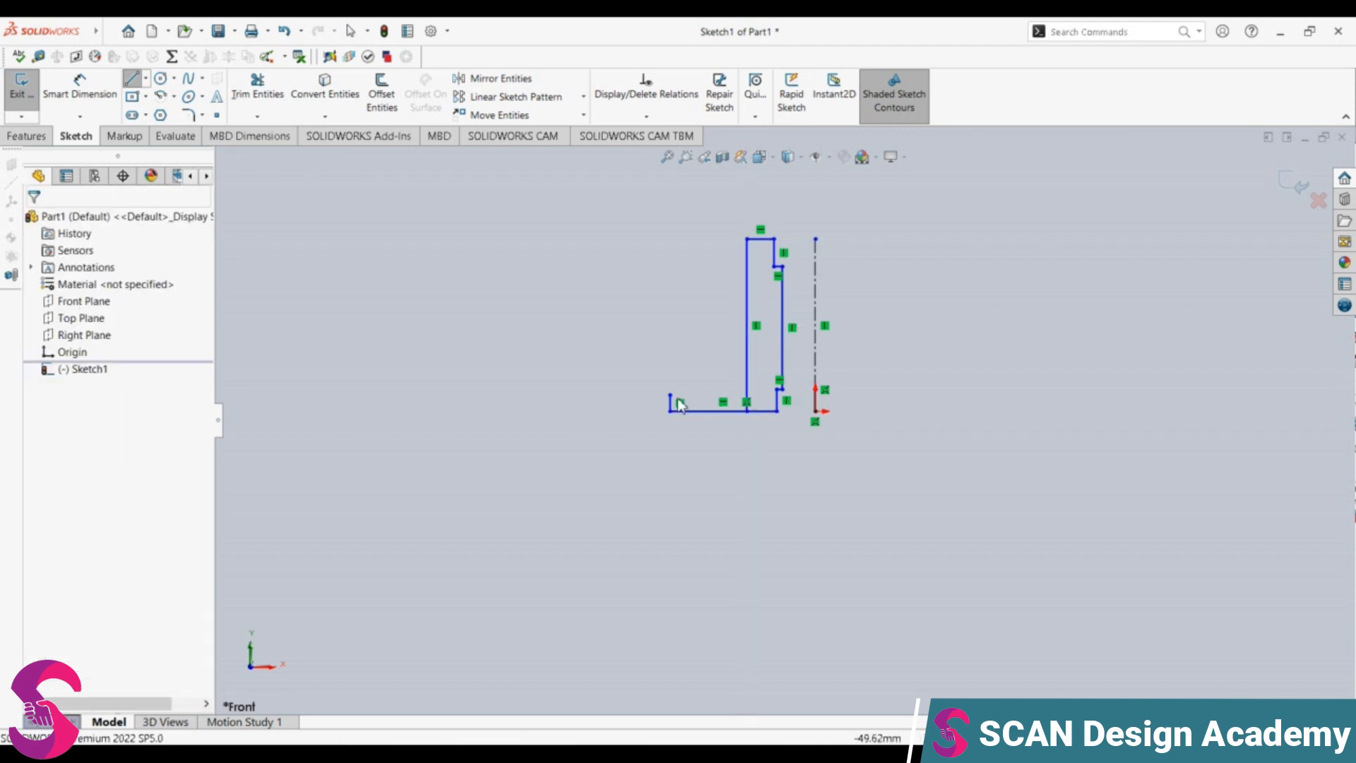
Step: Sketch a horizontal line about 31 mm long from the top of the short outer vertical line, crossing the long outer vertical
{"action": "left_click", "coordinate": [130, 80]}
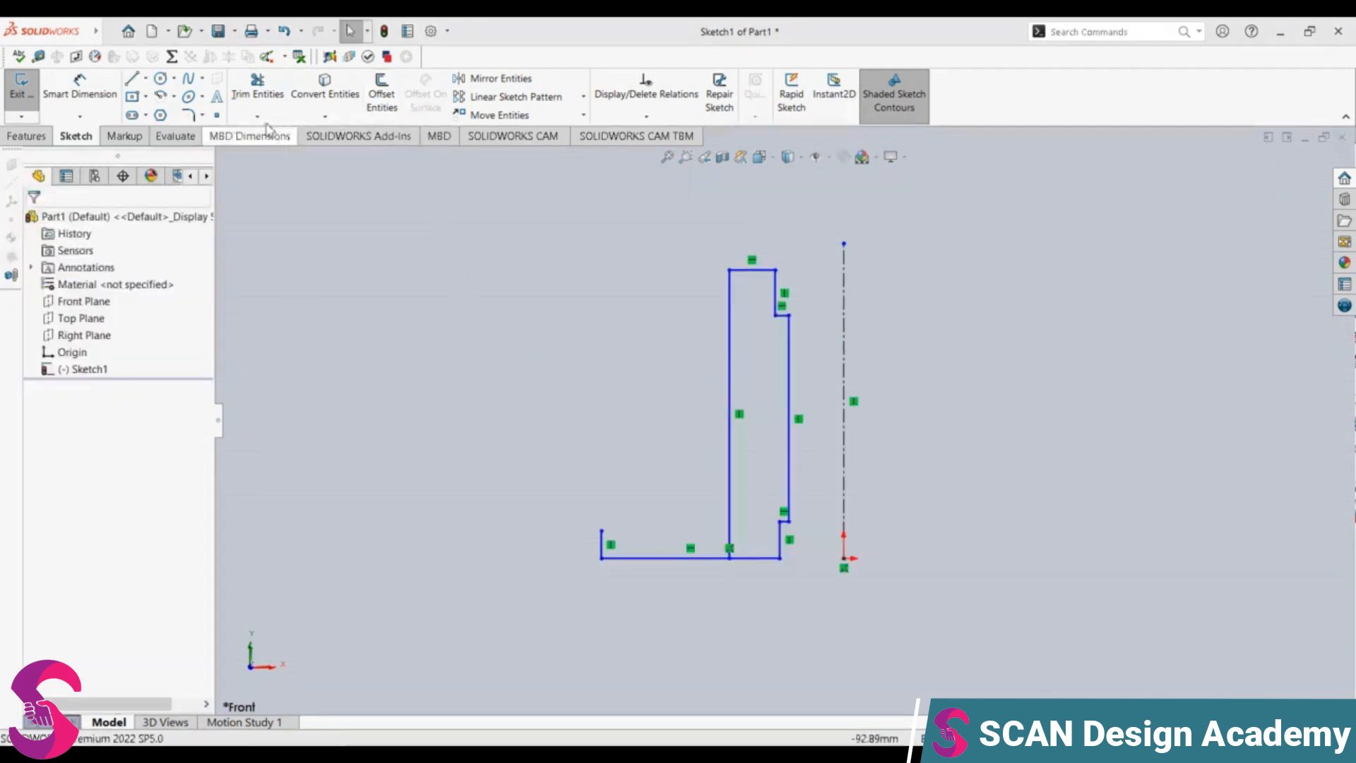
{"action": "left_click", "coordinate": [130, 79]}
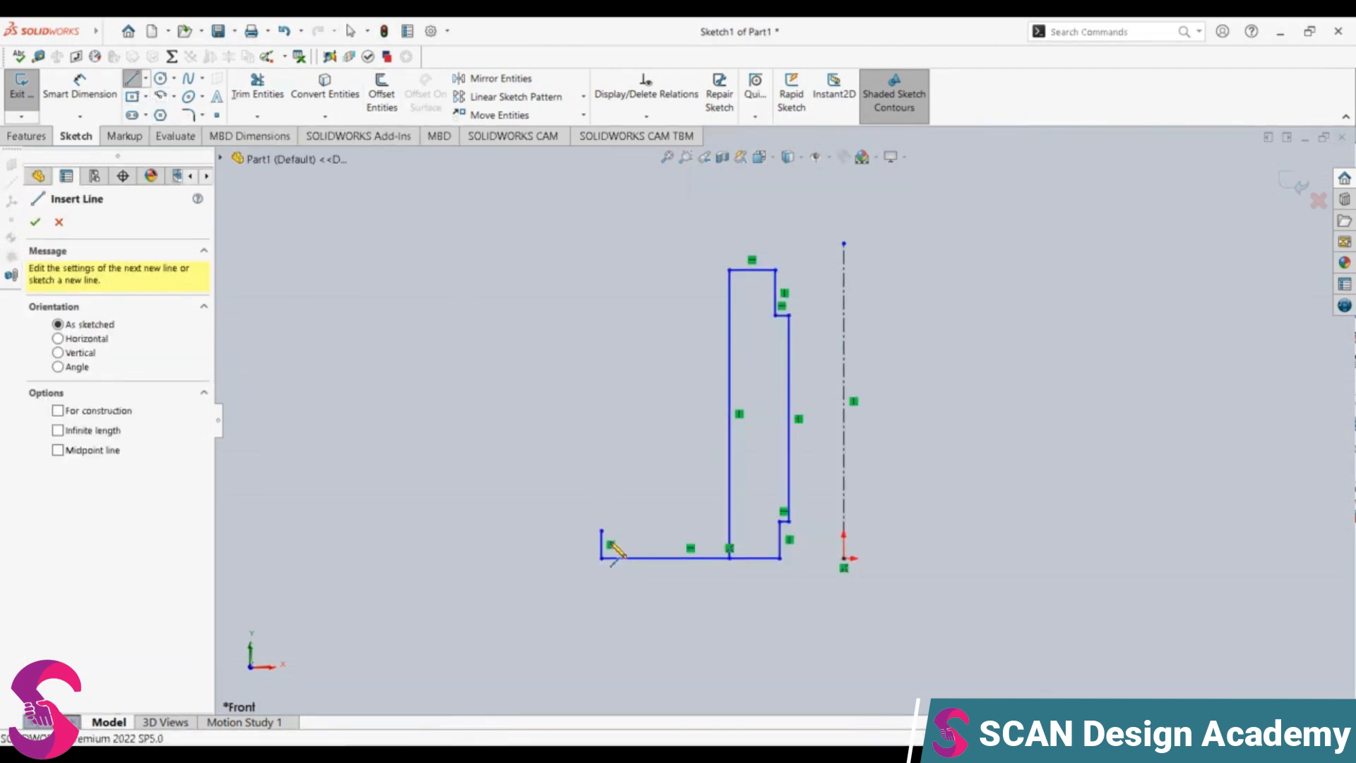
{"action": "left_click", "coordinate": [602, 531]}
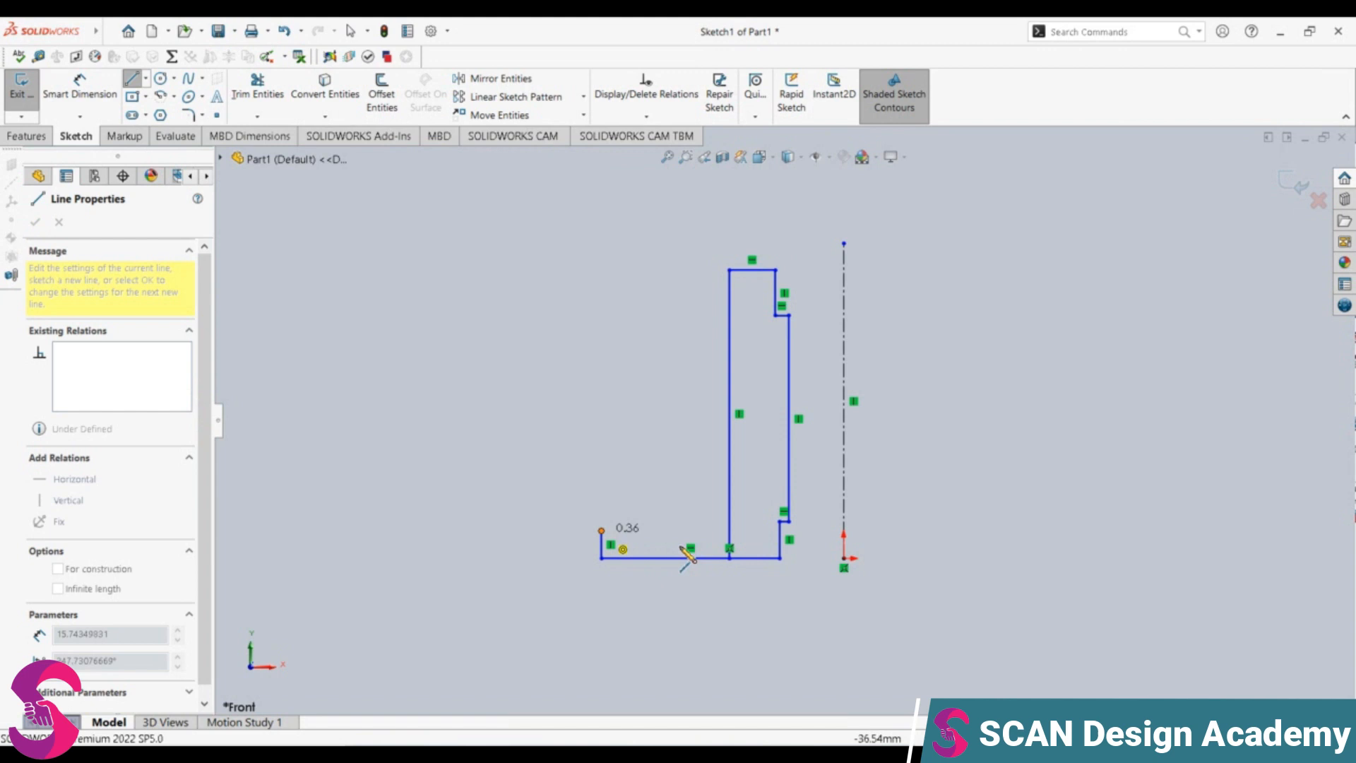
{"action": "left_click", "coordinate": [746, 531]}
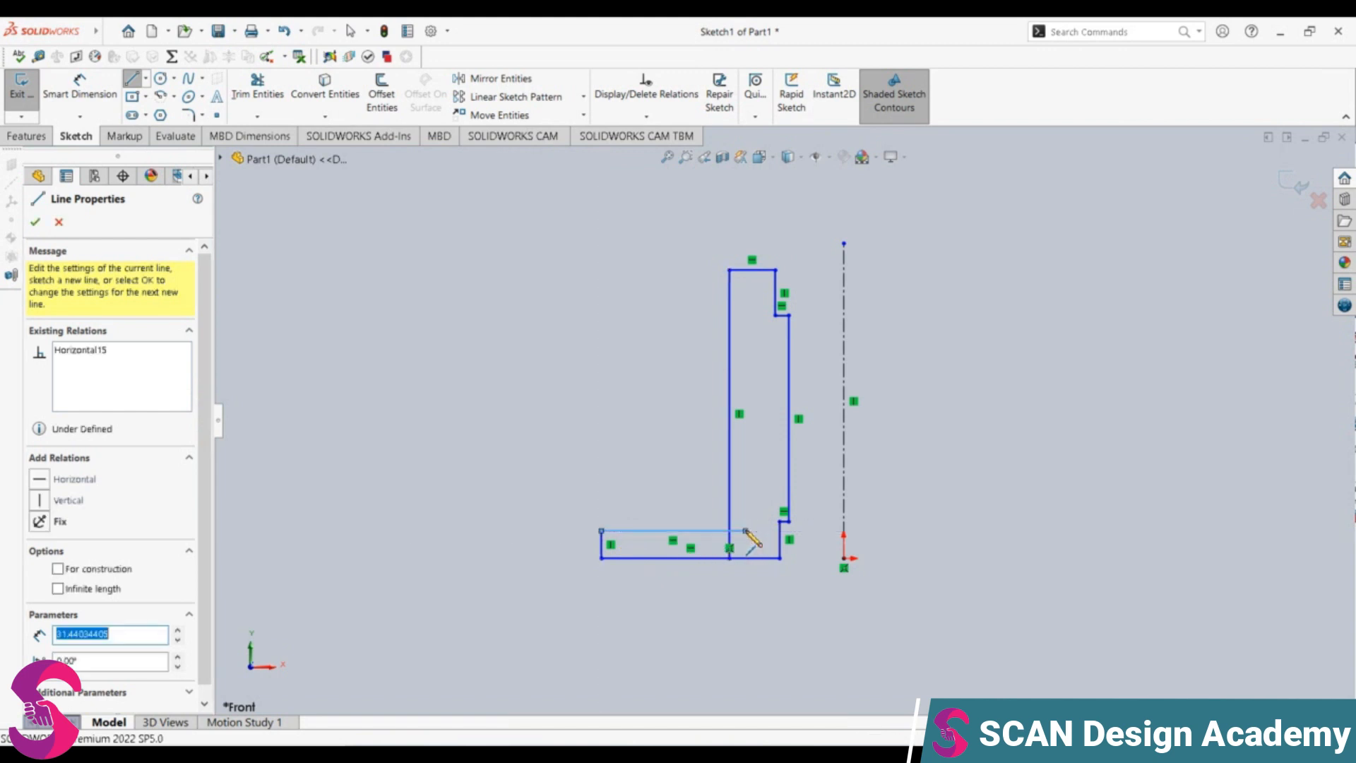
{"action": "key", "text": "Escape"}
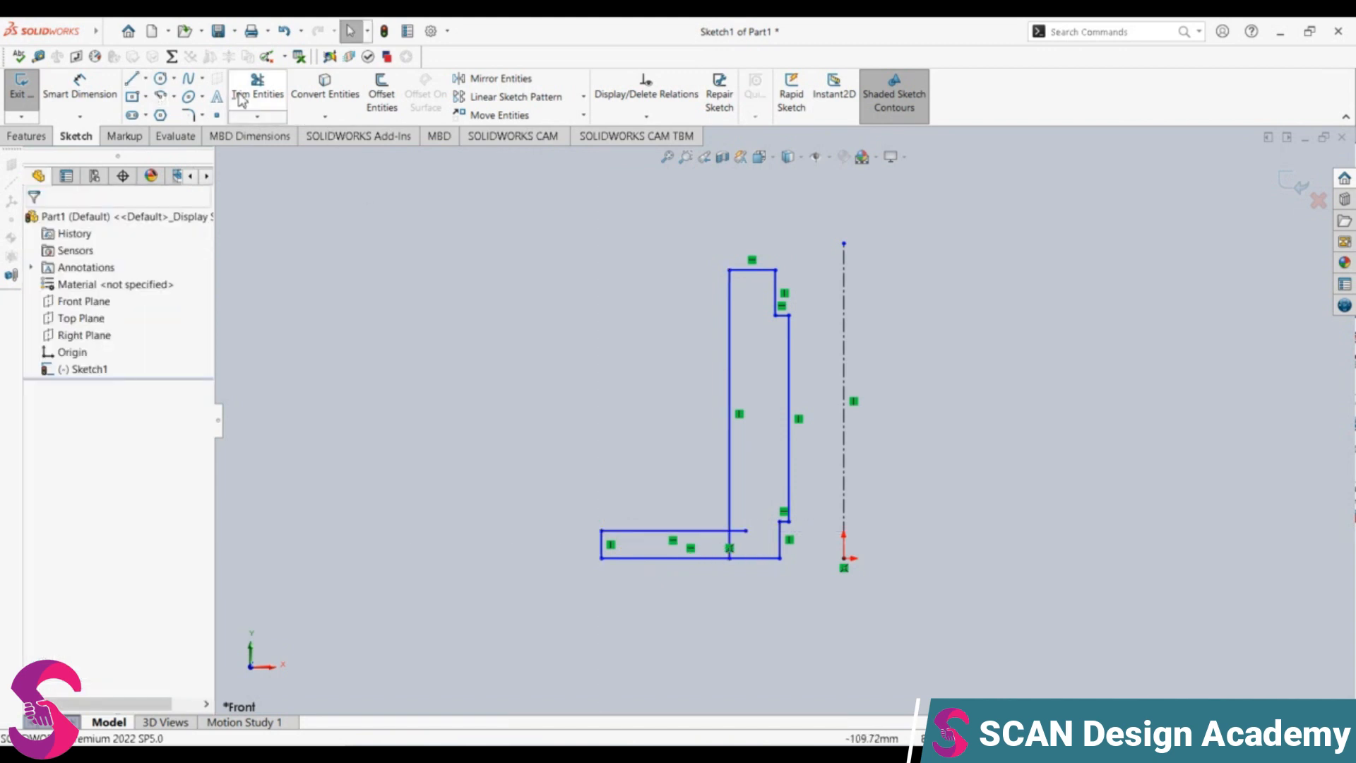
Step: Trim the flange line's overhang and the vertical segment below it to close the L-shaped profile
{"action": "left_click", "coordinate": [257, 87]}
{"action": "left_click", "coordinate": [743, 530]}
{"action": "left_click", "coordinate": [729, 542]}
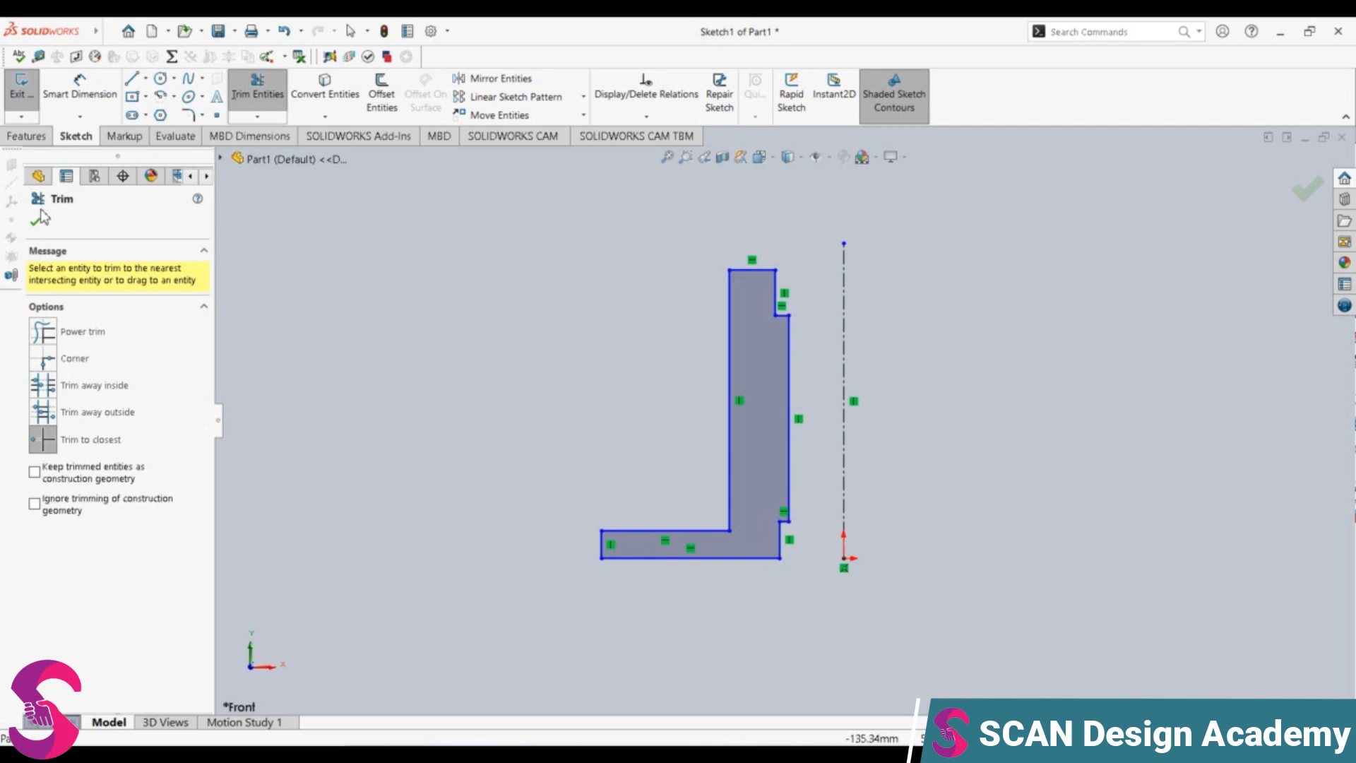
Step: Revolve the closed profile 360 degrees about the vertical centerline into a flanged hollow cylinder
{"action": "left_click", "coordinate": [26, 135]}
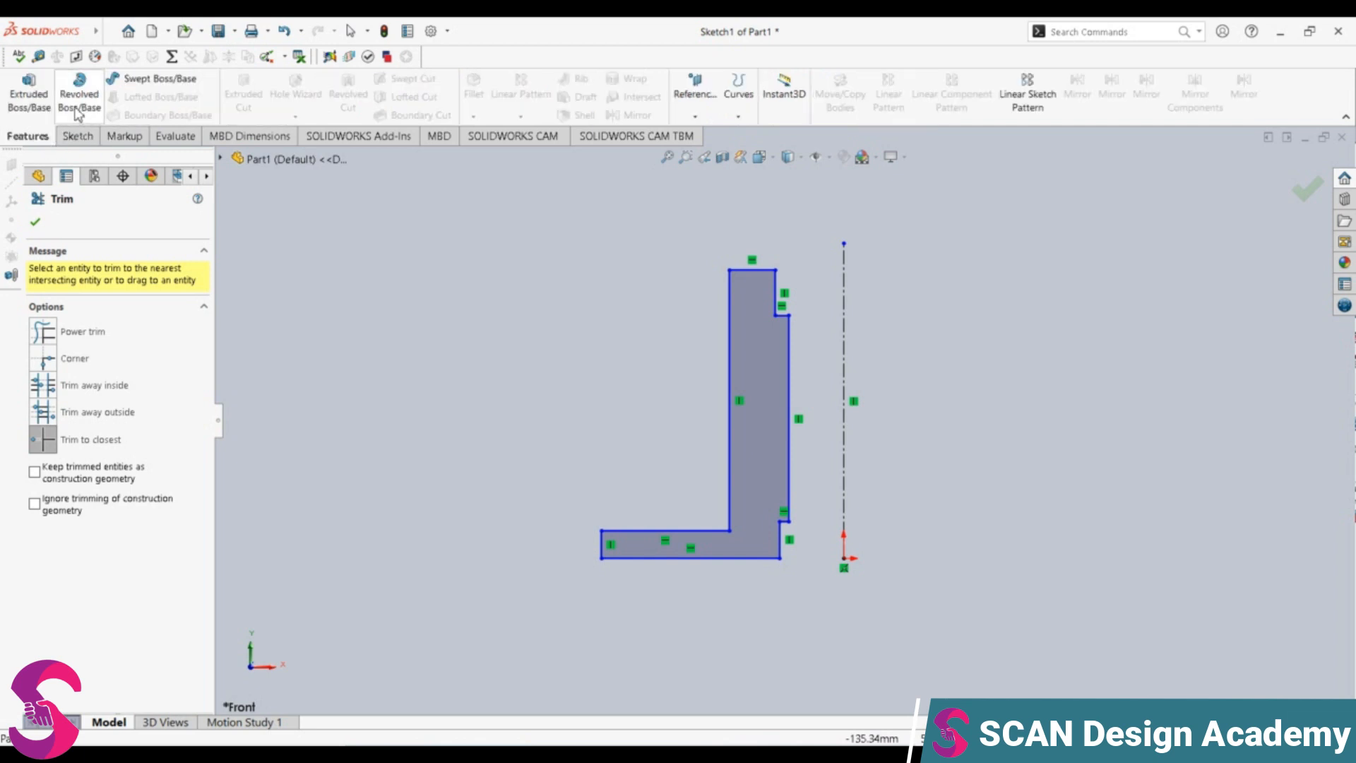
{"action": "left_click", "coordinate": [78, 111]}
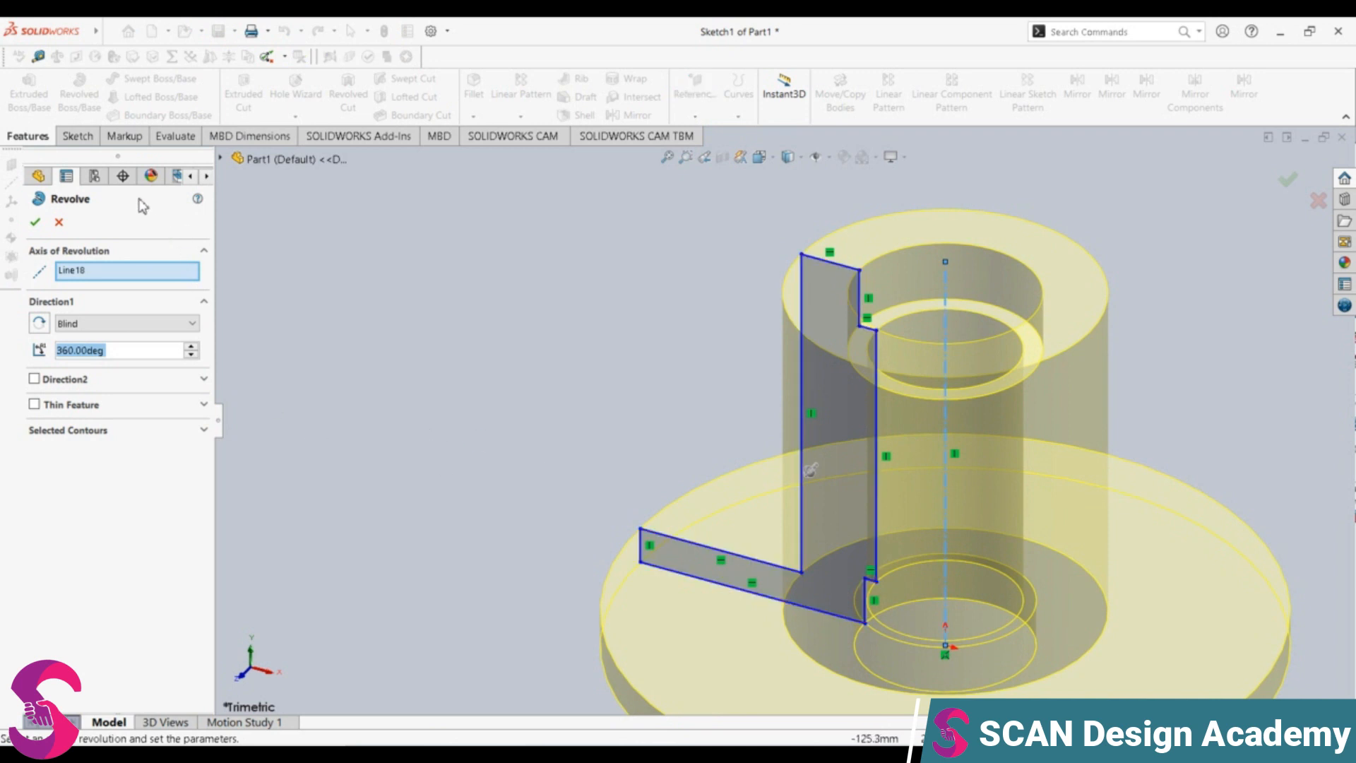
{"action": "left_click", "coordinate": [35, 222]}
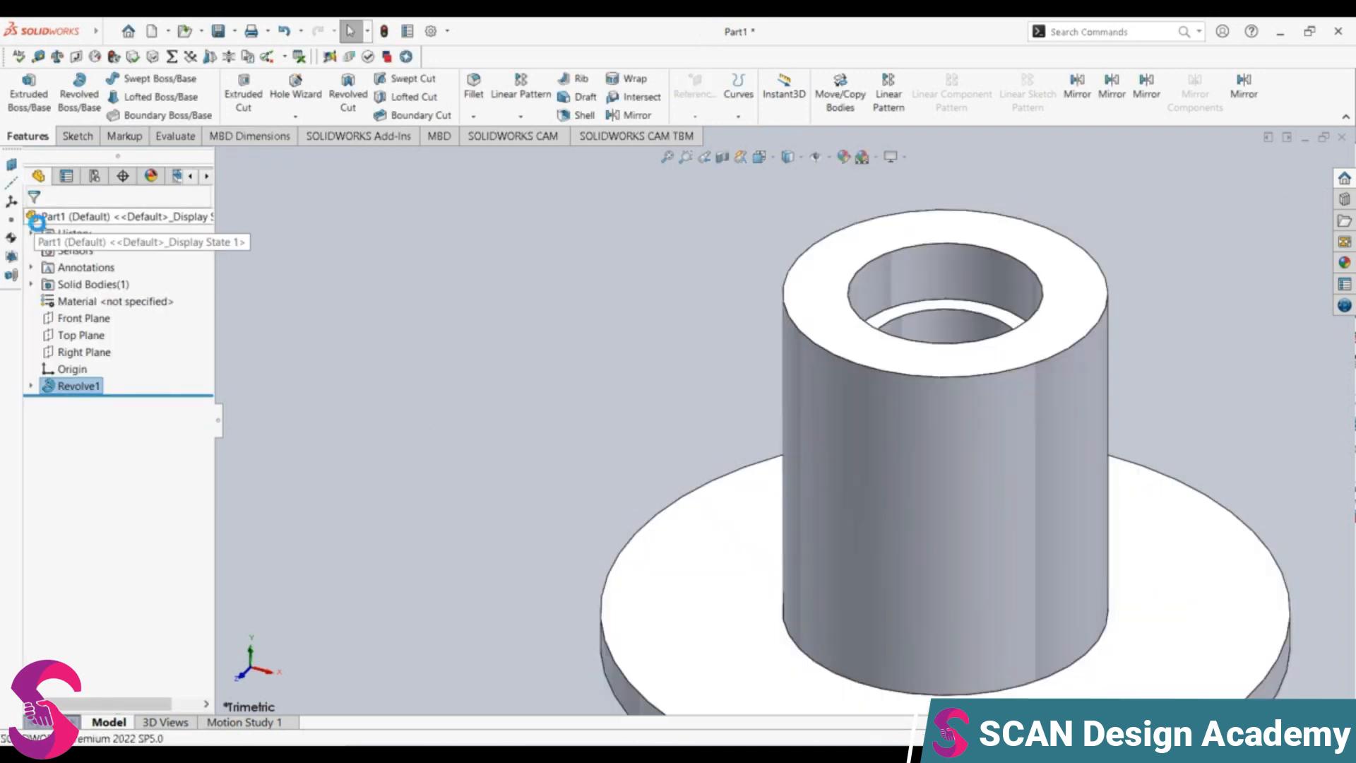
Step: Create a reference plane offset 35 mm from the Front Plane, in front of the revolved body
{"action": "scroll", "coordinate": [749, 387], "scroll_direction": "up", "scroll_amount": 4}
{"action": "mouse_move", "coordinate": [810, 513]}
{"action": "middle_mouse_down"}
{"action": "mouse_move", "coordinate": [914, 257]}
{"action": "mouse_move", "coordinate": [823, 502]}
{"action": "middle_mouse_up"}
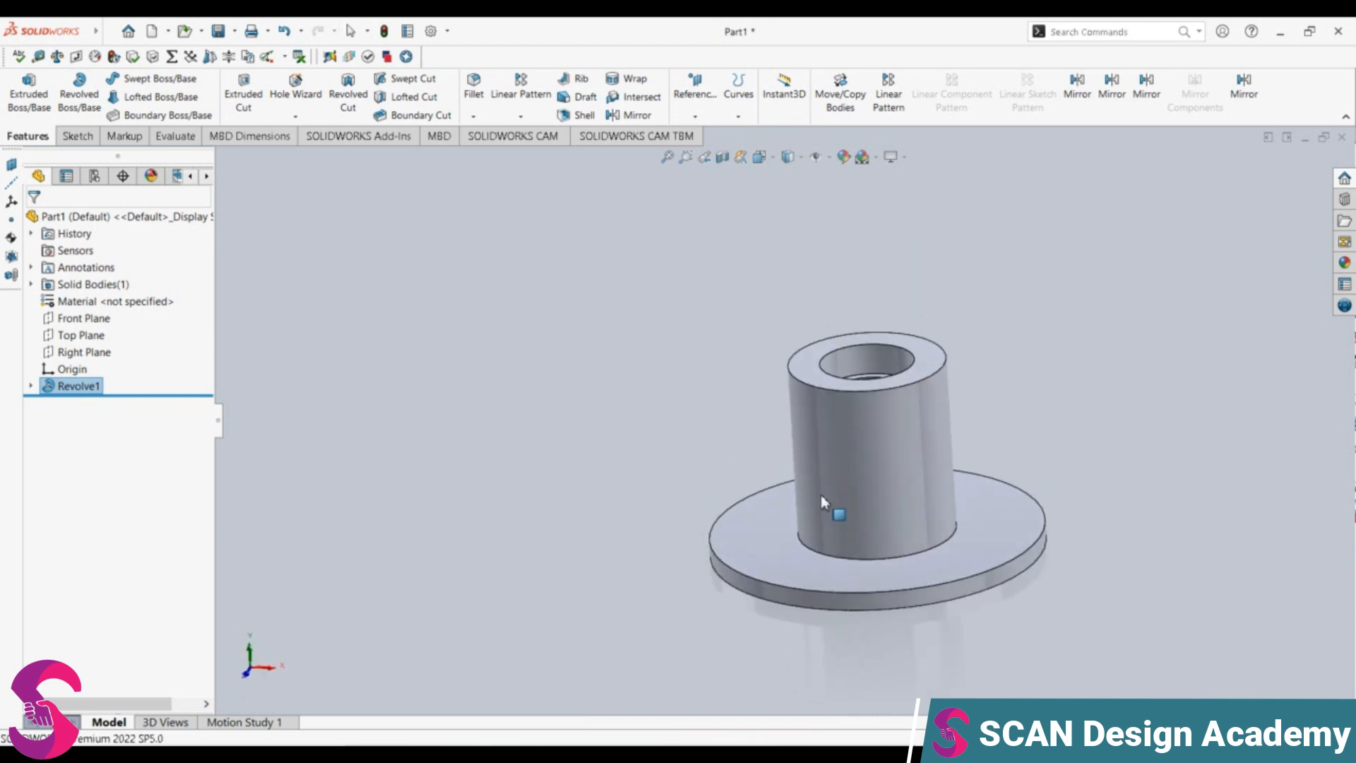
{"action": "left_click", "coordinate": [143, 319]}
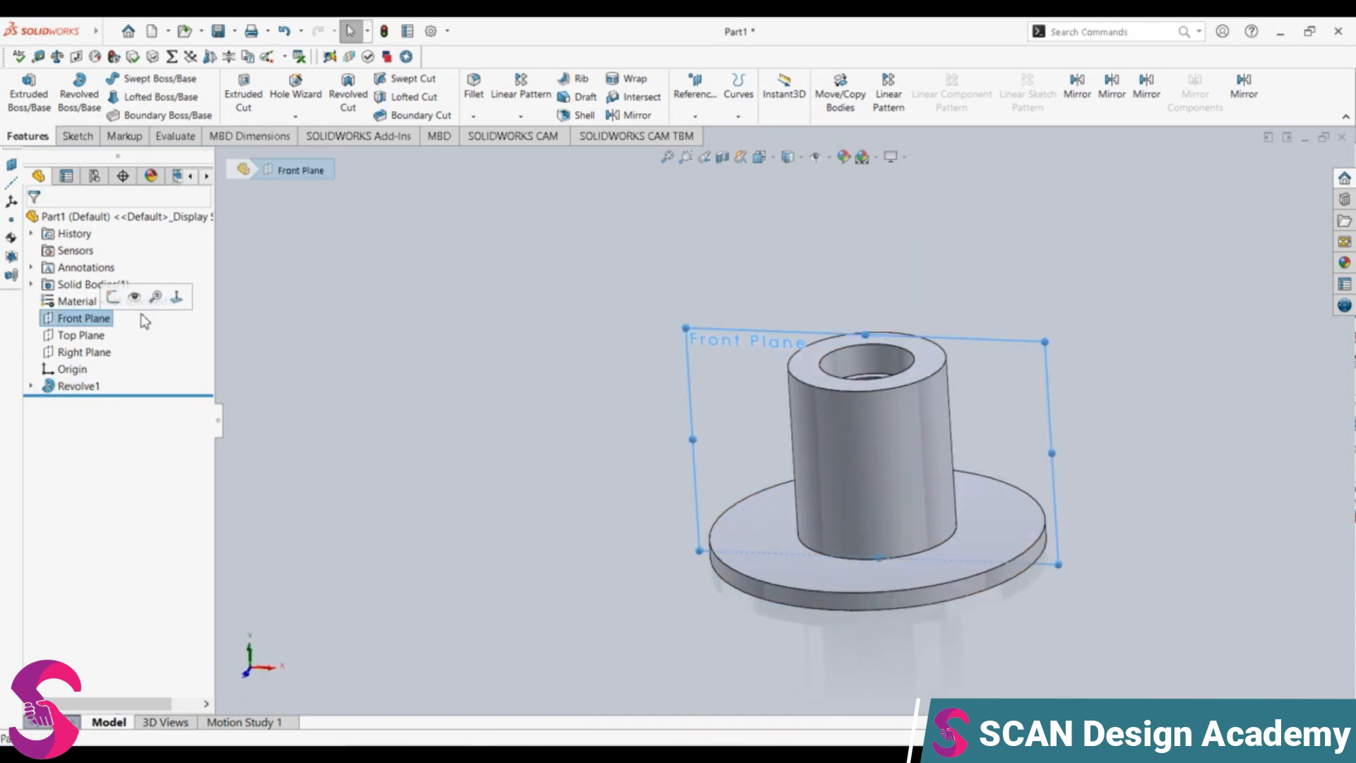
{"action": "left_click", "coordinate": [177, 297]}
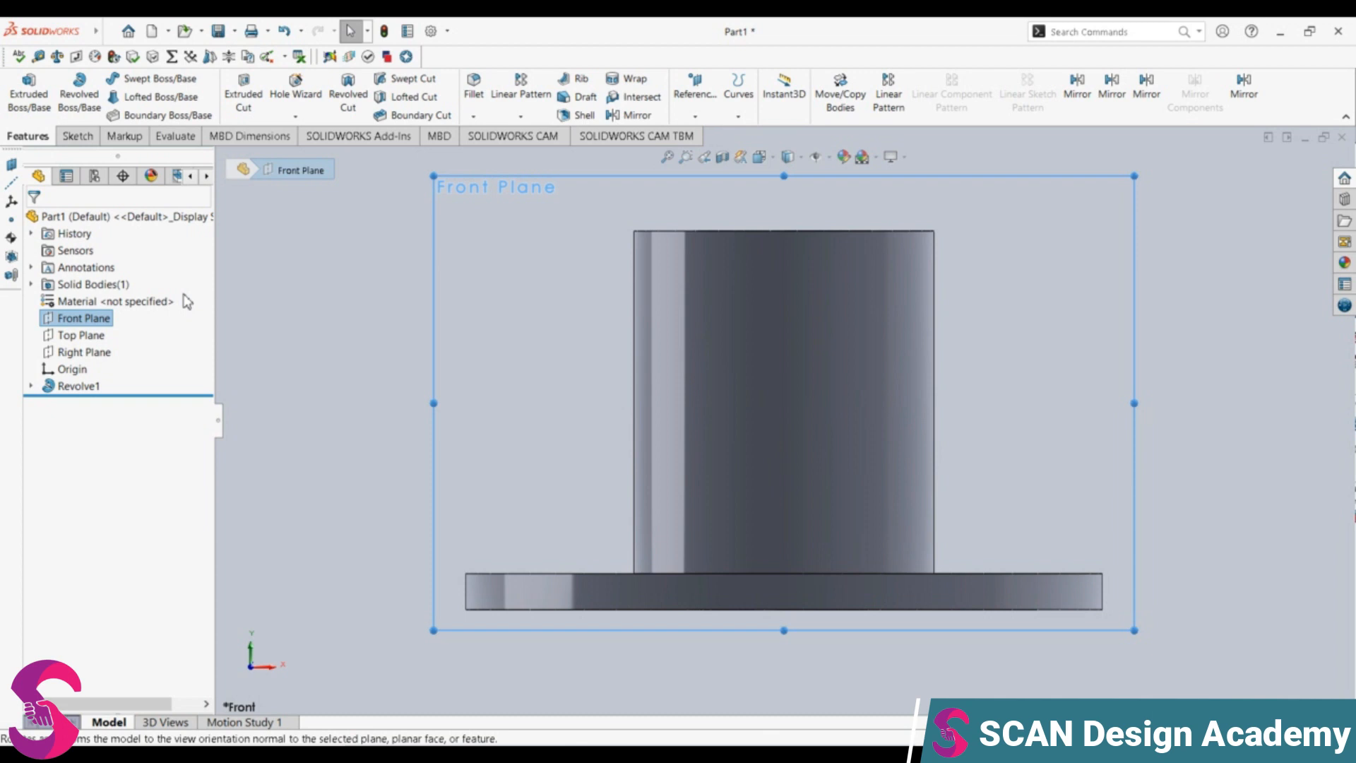
{"action": "scroll", "coordinate": [503, 477], "scroll_direction": "up", "scroll_amount": 1}
{"action": "middle_click_drag", "start_coordinate": [503, 478], "coordinate": [587, 529]}
{"action": "left_click", "coordinate": [703, 113]}
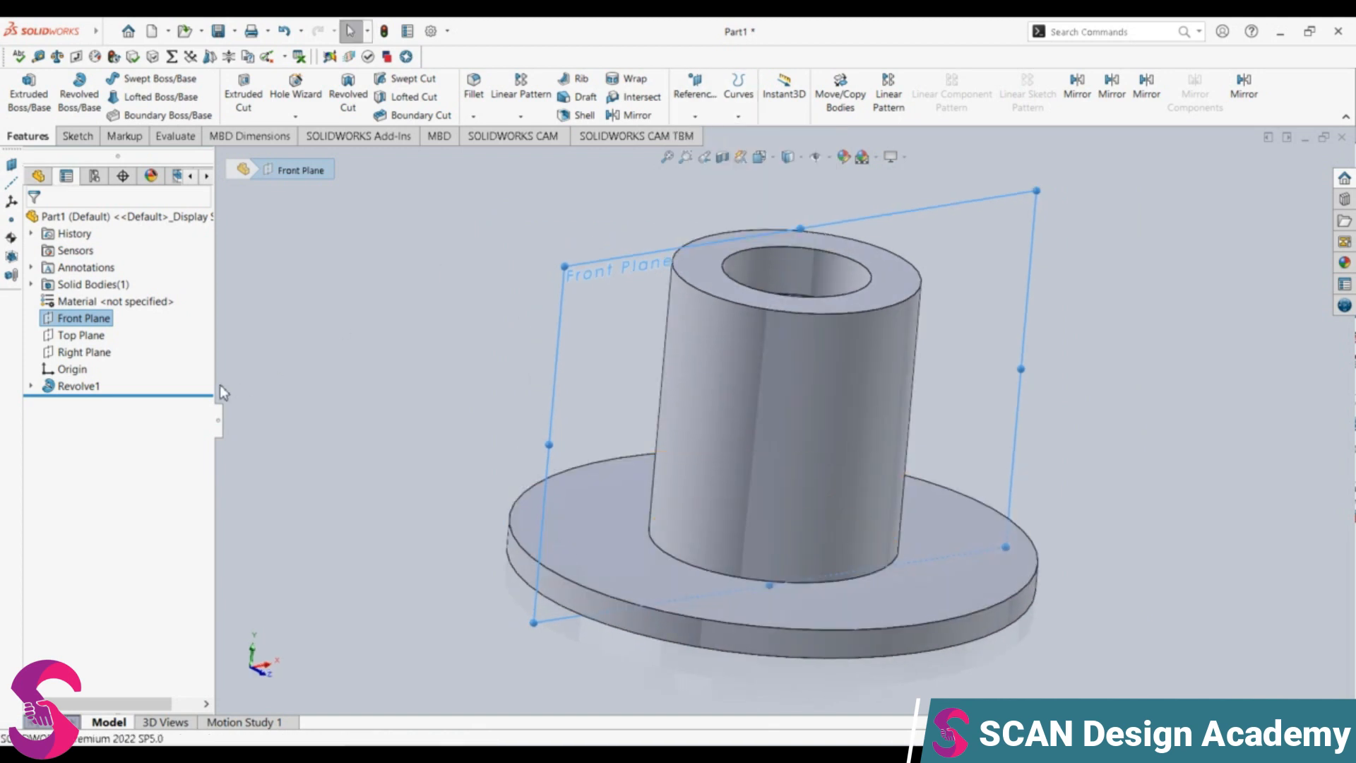
{"action": "type", "text": "35"}
{"action": "key", "text": "Return"}
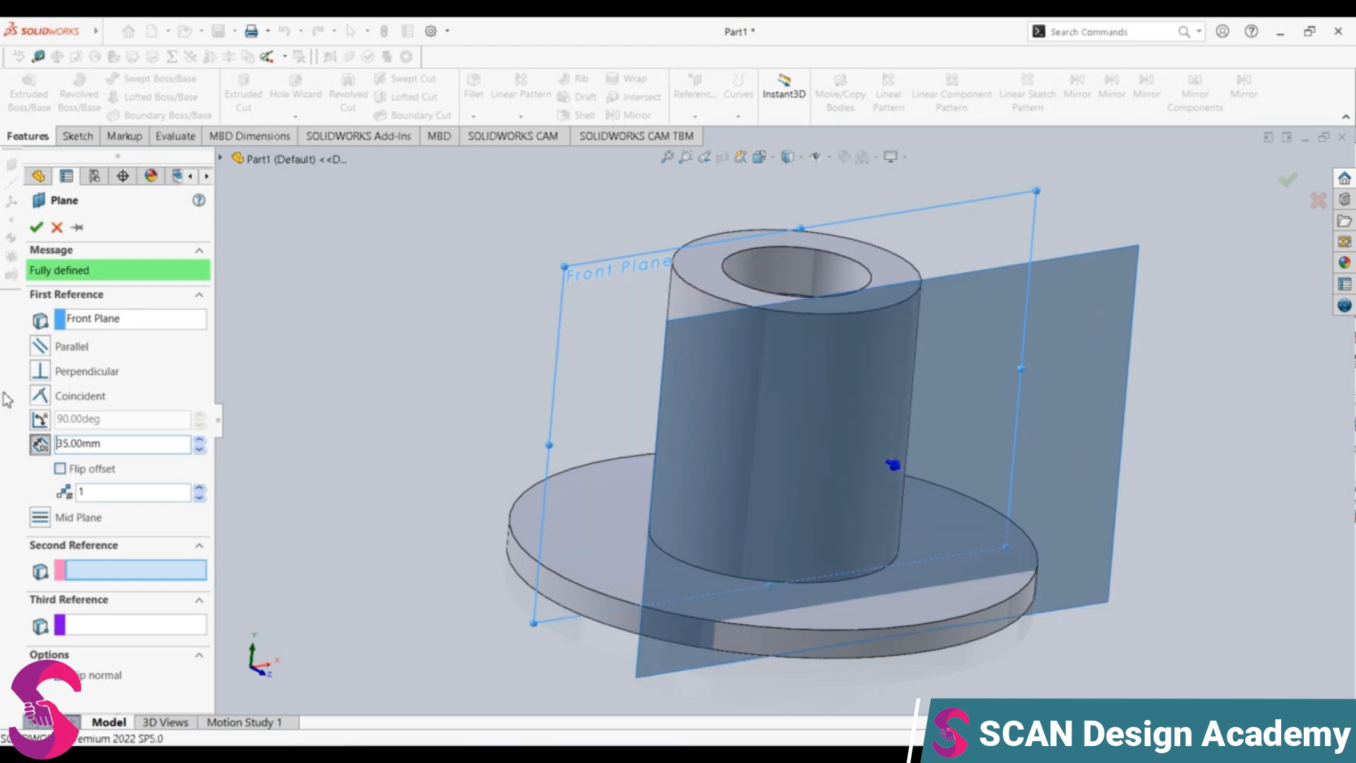
{"action": "left_click", "coordinate": [37, 227]}
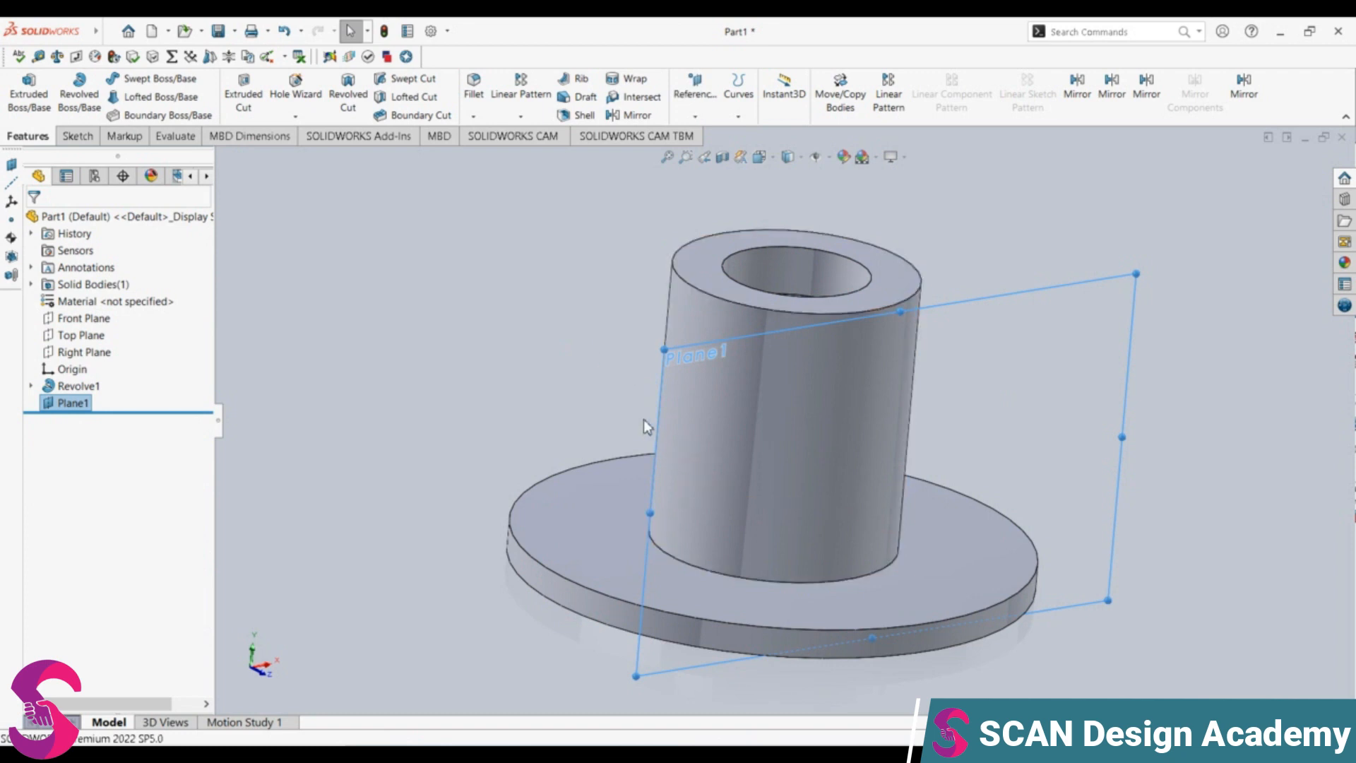
Step: Start a sketch on the new offset plane, viewed face-on, with a vertical line about 53 mm long upward from the origin
{"action": "left_click", "coordinate": [83, 409]}
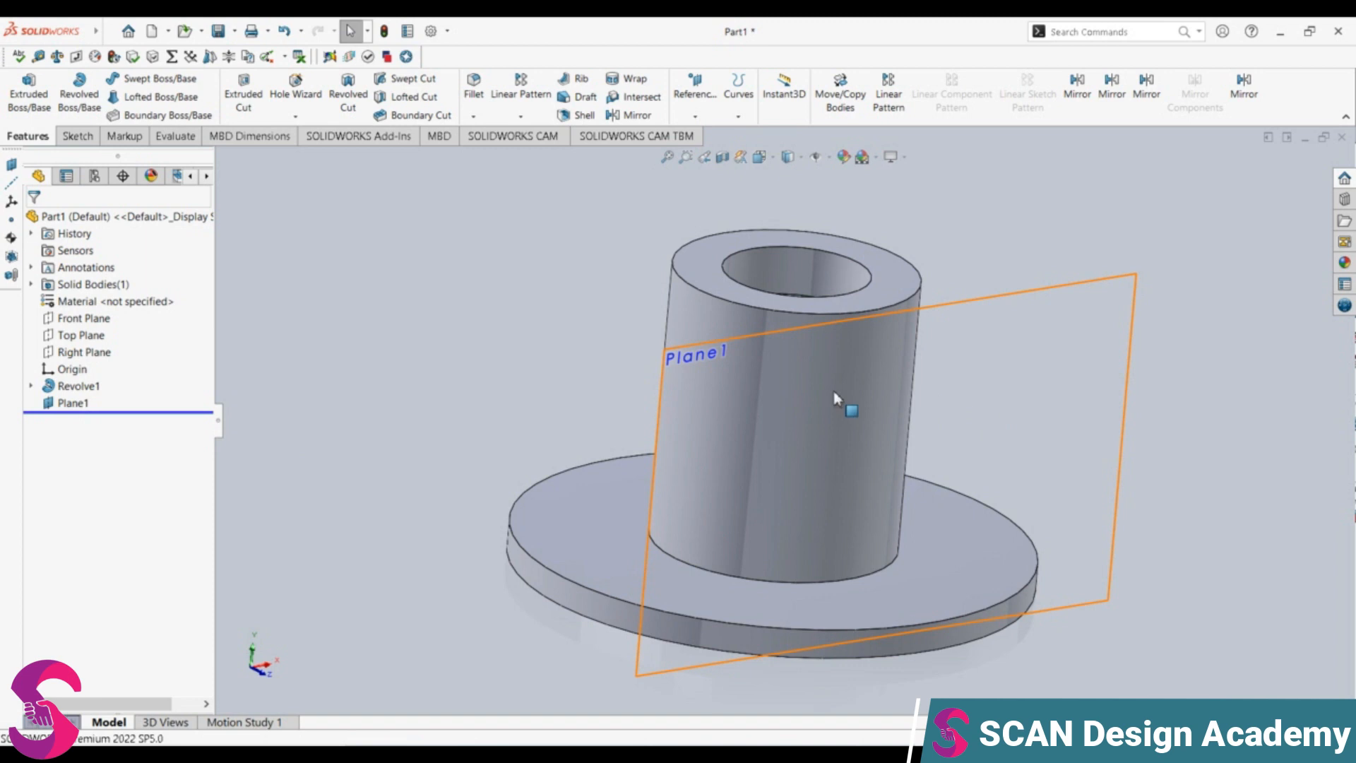
{"action": "left_click", "coordinate": [72, 406]}
{"action": "left_click", "coordinate": [146, 377]}
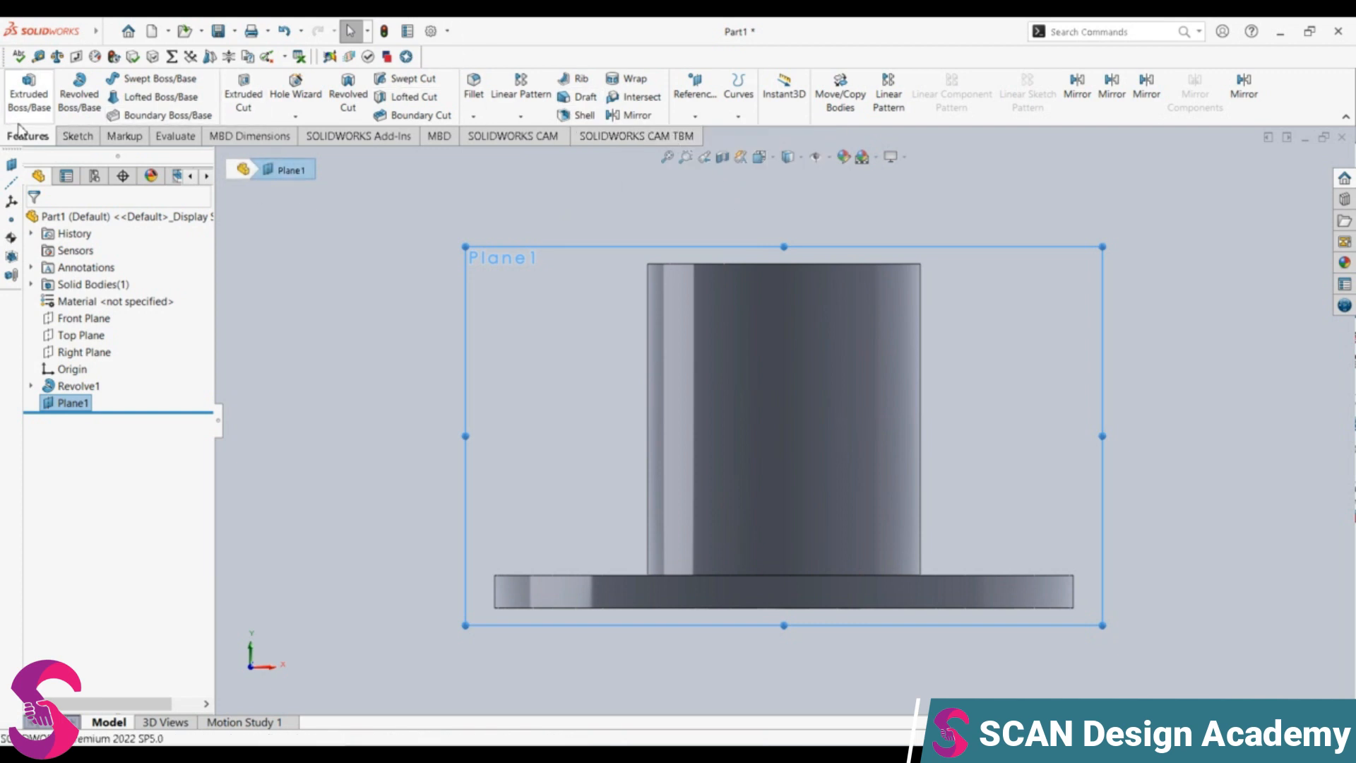
{"action": "left_click", "coordinate": [78, 136]}
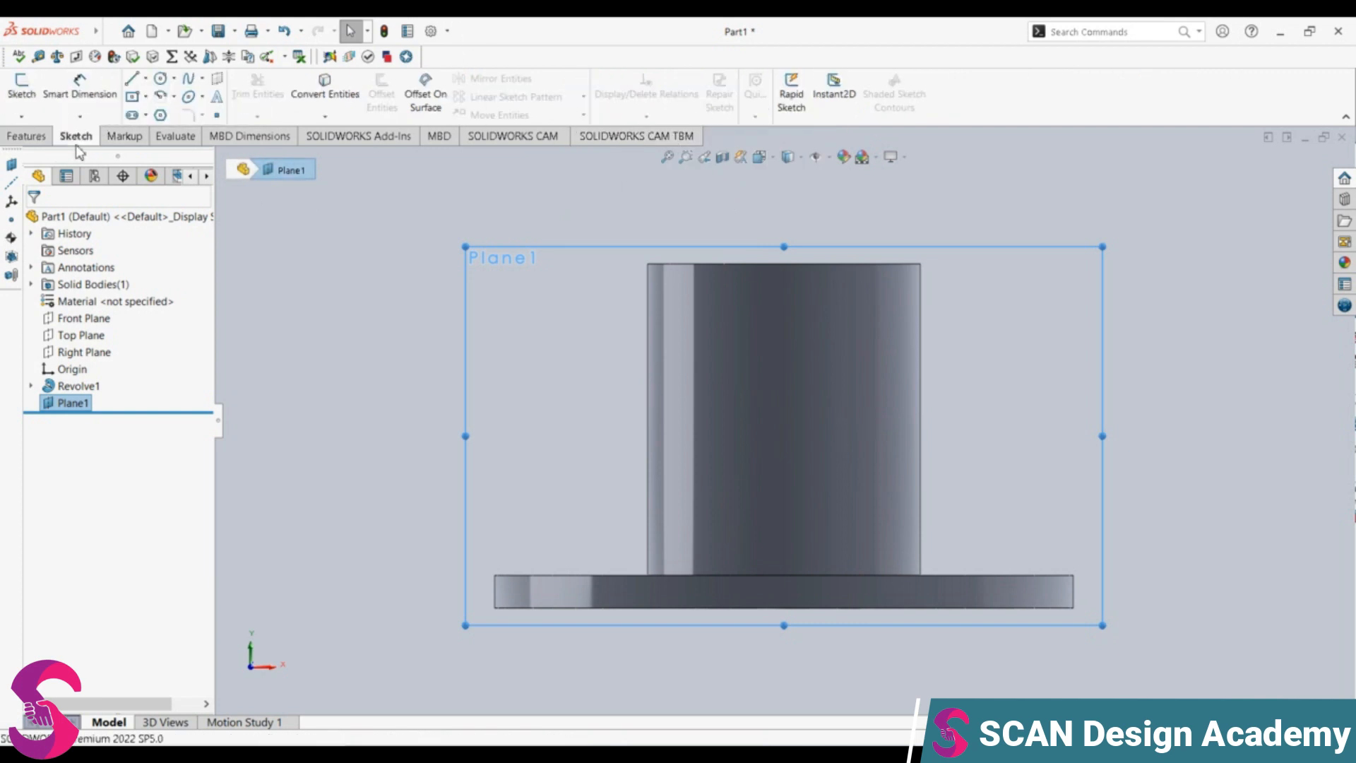
{"action": "left_click", "coordinate": [133, 80]}
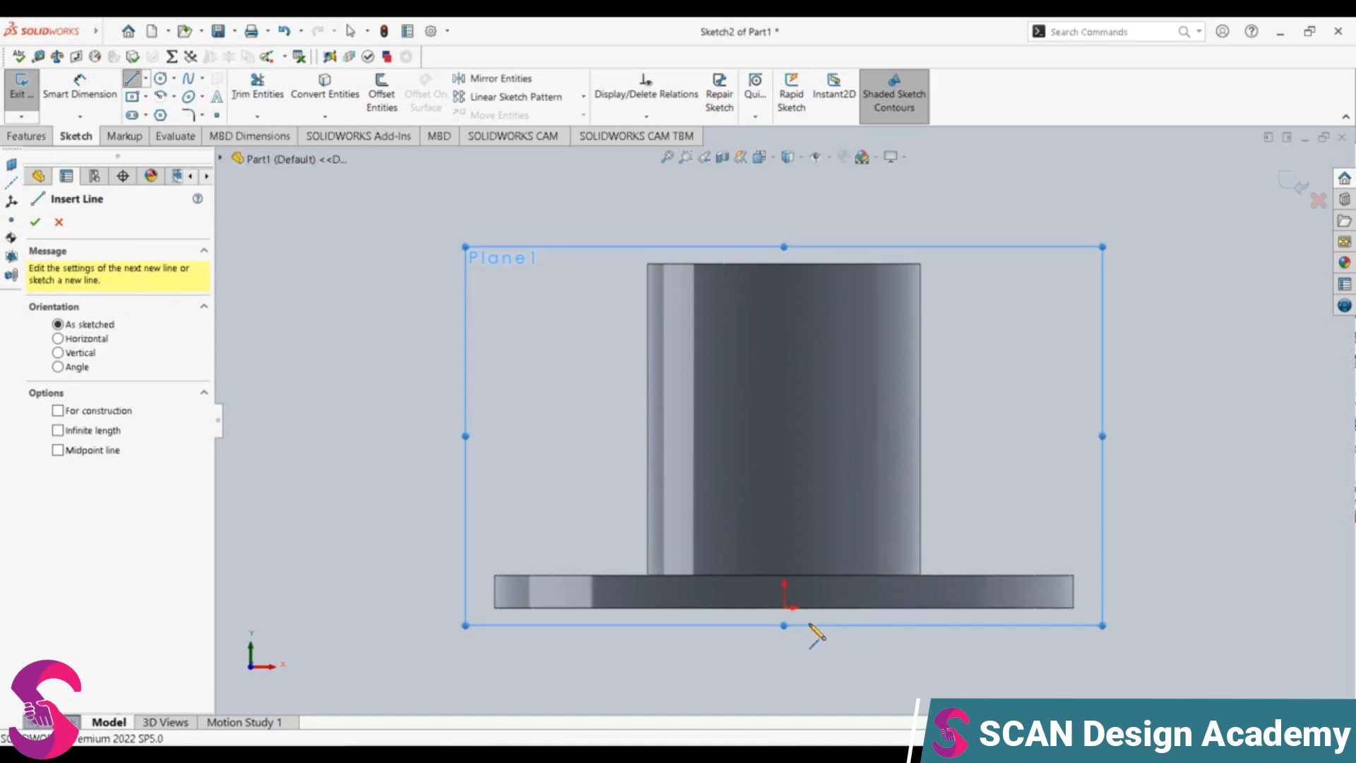
{"action": "left_click", "coordinate": [784, 606]}
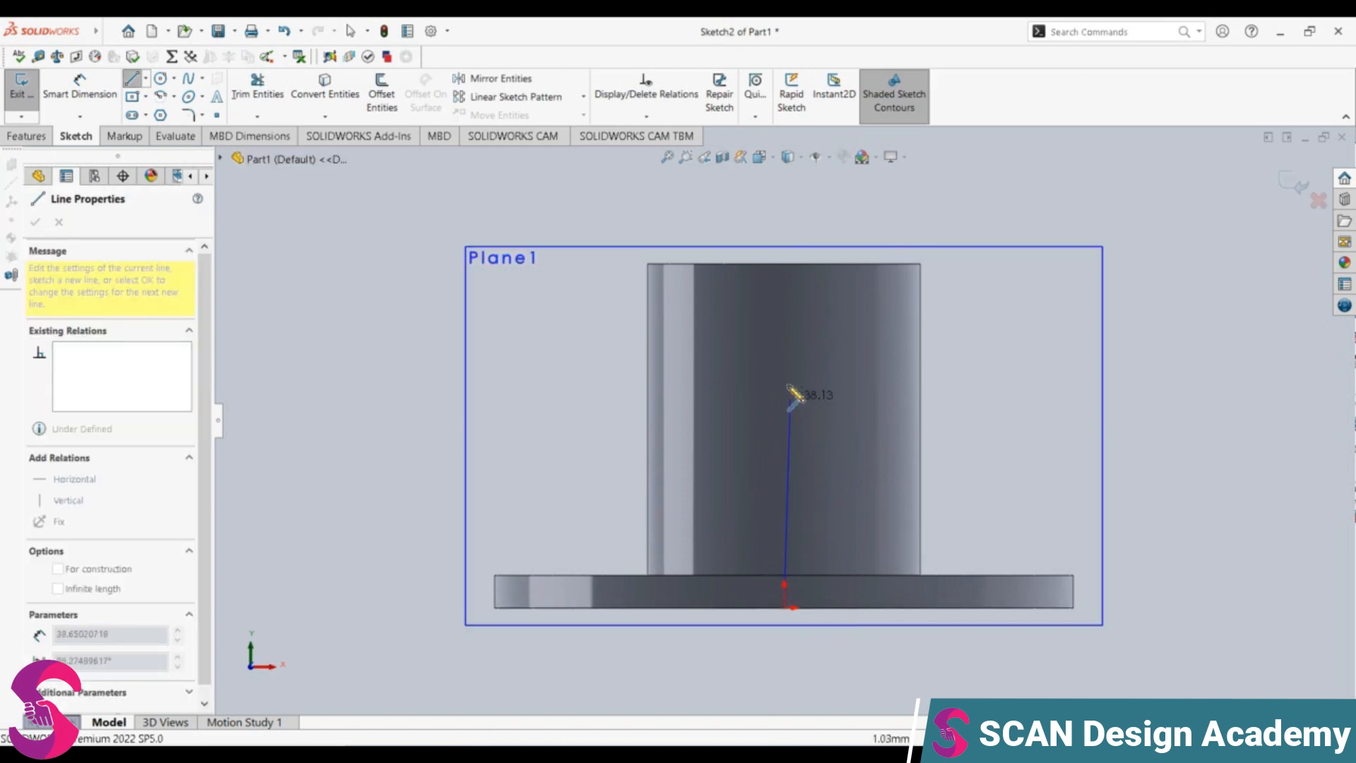
{"action": "double_click", "coordinate": [785, 321]}
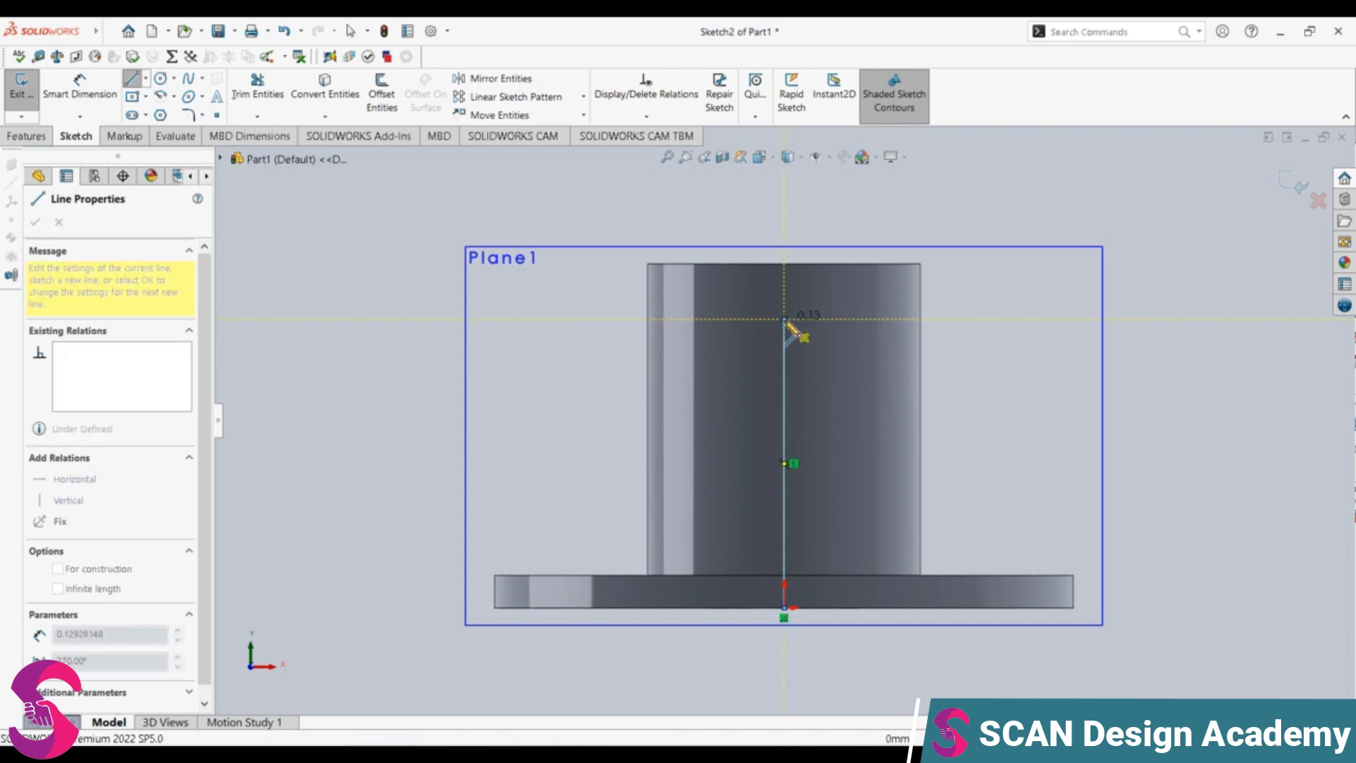
{"action": "key", "text": "Escape"}
Step: Set the vertical line's length to 36 mm
{"action": "left_click", "coordinate": [785, 372]}
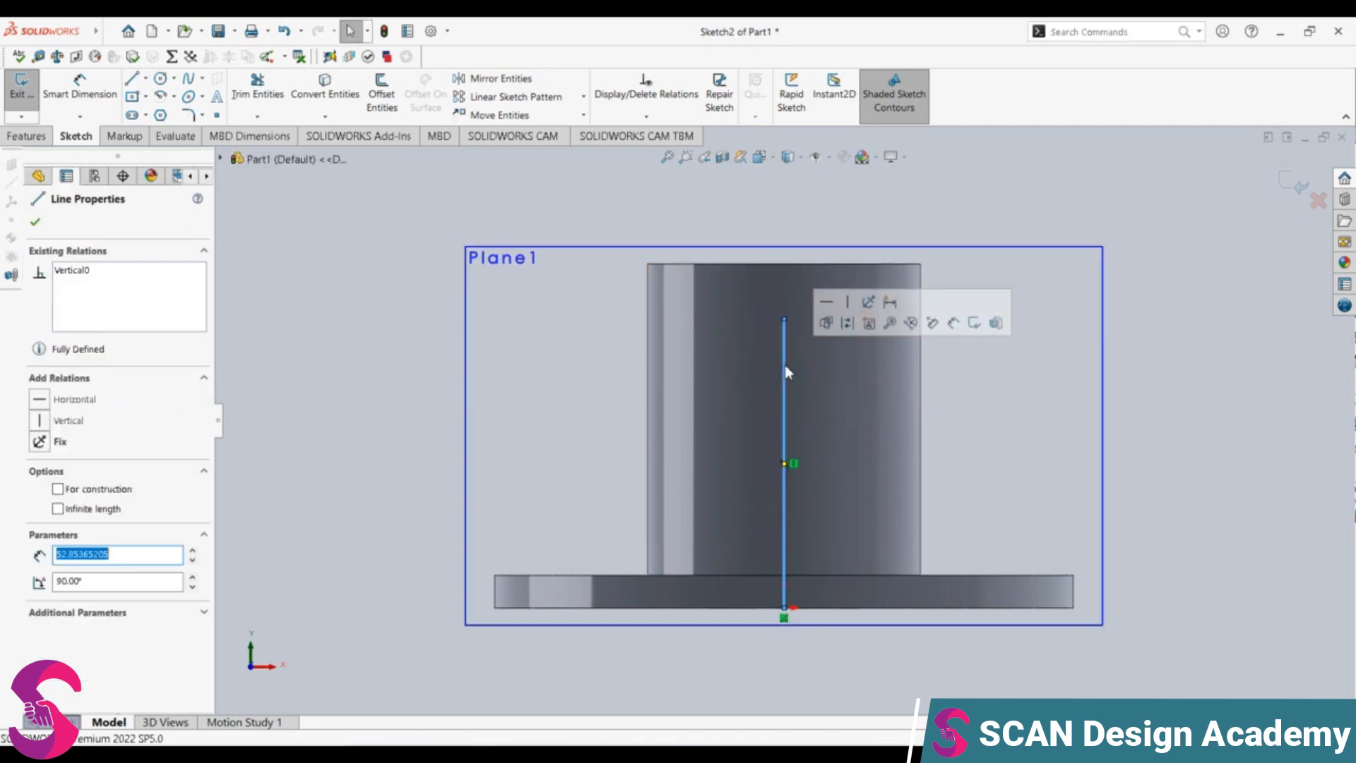
{"action": "type", "text": "36"}
{"action": "key", "text": "Return"}
{"action": "key", "text": "Escape"}
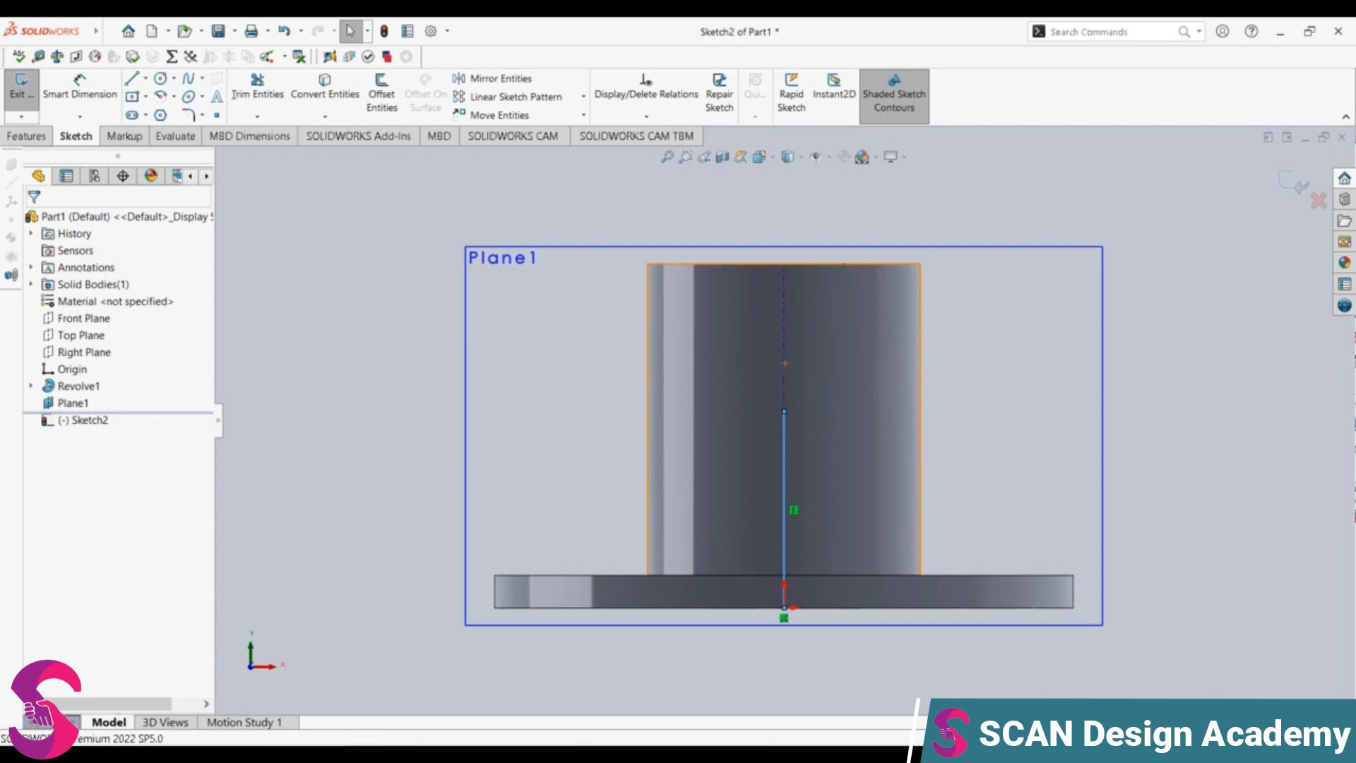
Step: Sketch a circle centred on the vertical line's upper end and set its radius to 27 mm
{"action": "left_click", "coordinate": [160, 78]}
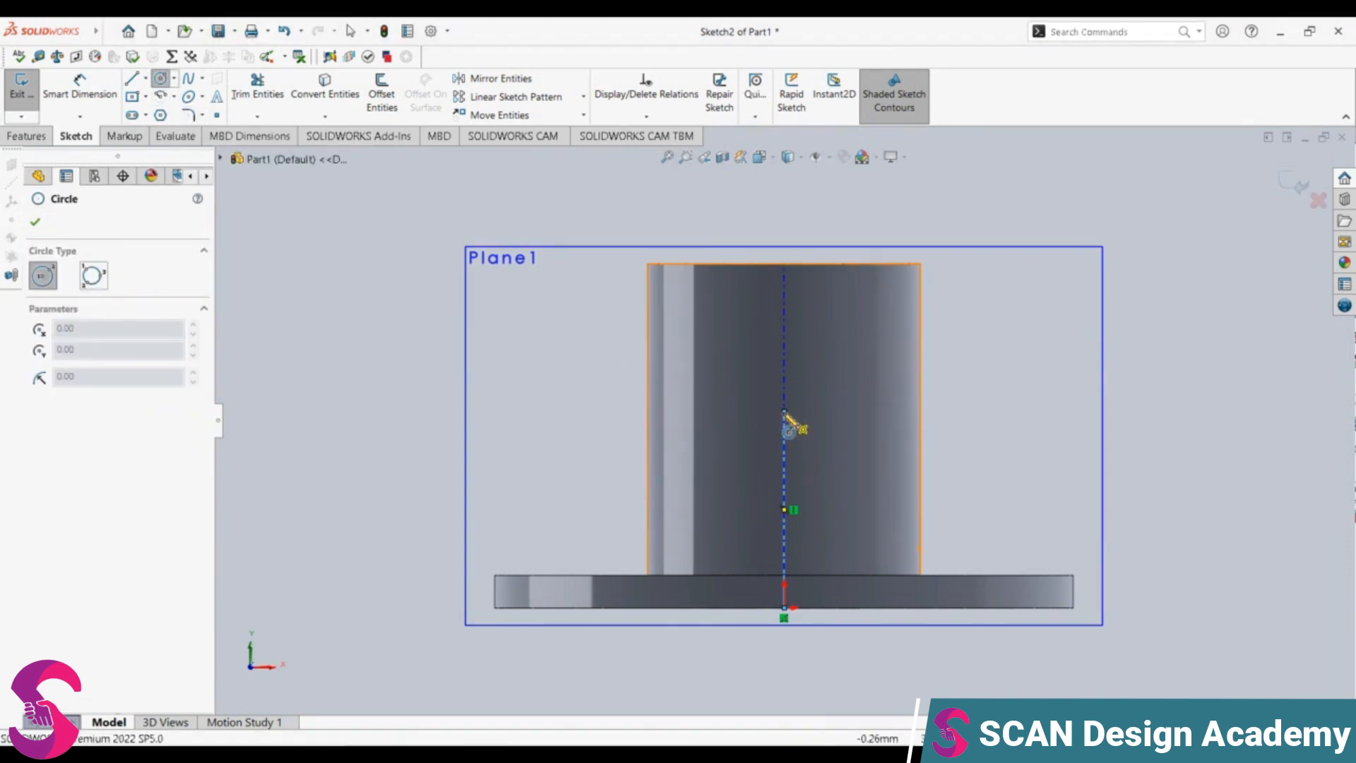
{"action": "left_click", "coordinate": [784, 411]}
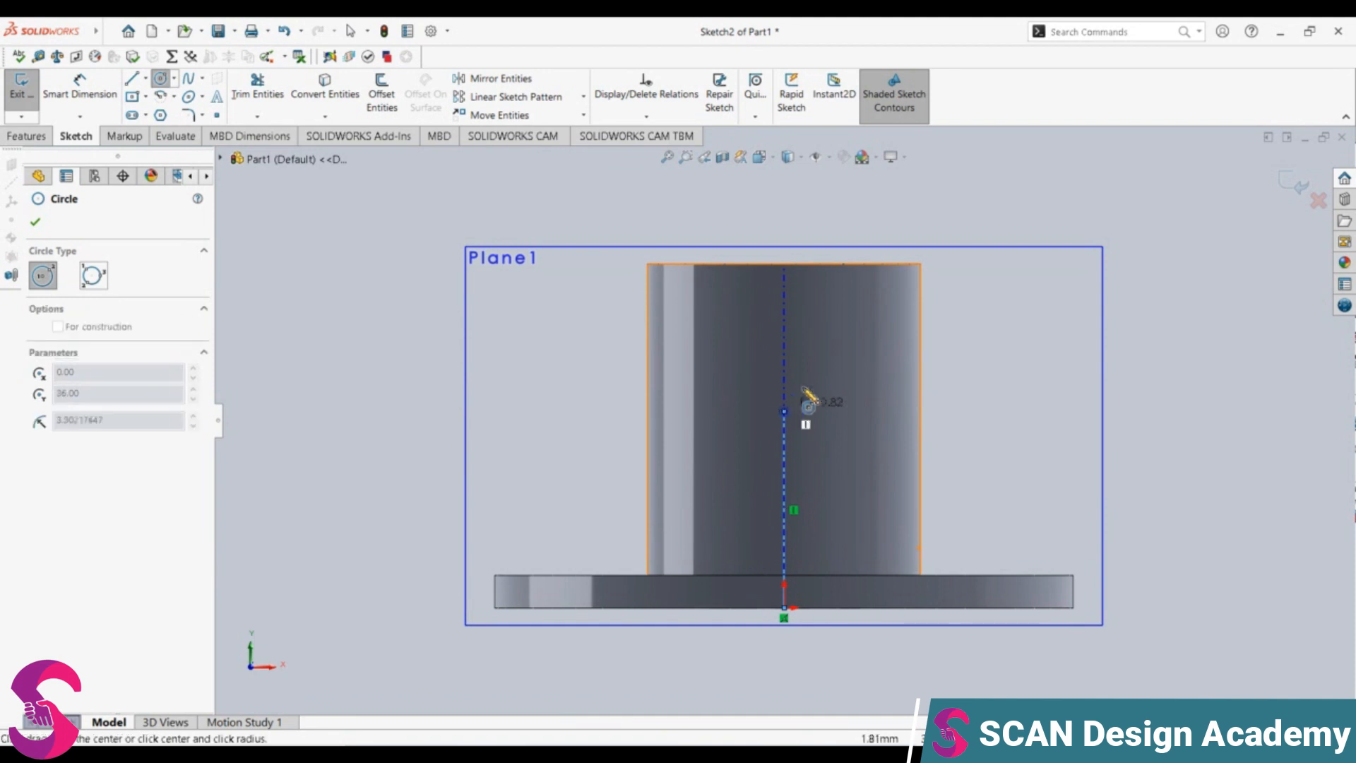
{"action": "left_click", "coordinate": [863, 327]}
{"action": "type", "text": "27"}
{"action": "key", "text": "Return"}
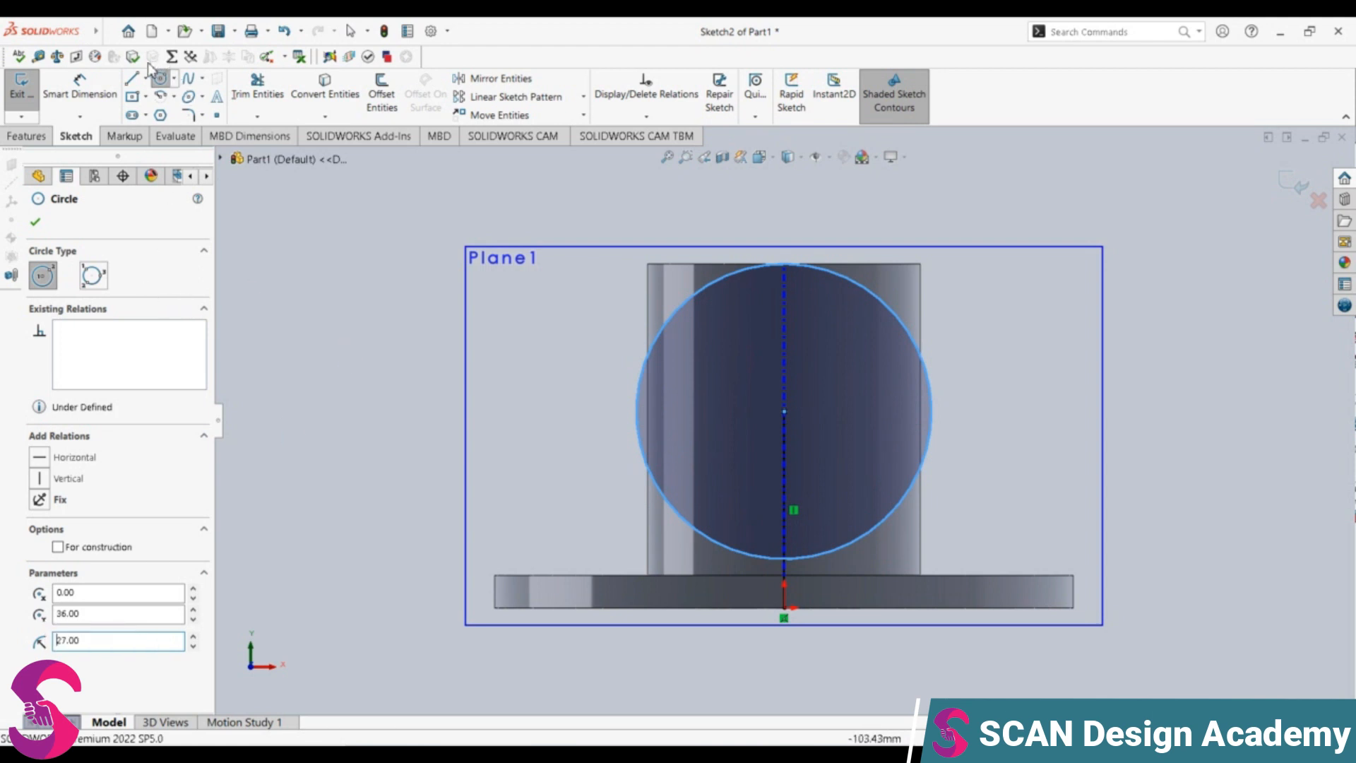
Step: Sketch a second, concentric circle inside the 27 mm radius circle and set its radius to 25 mm
{"action": "left_click", "coordinate": [162, 79]}
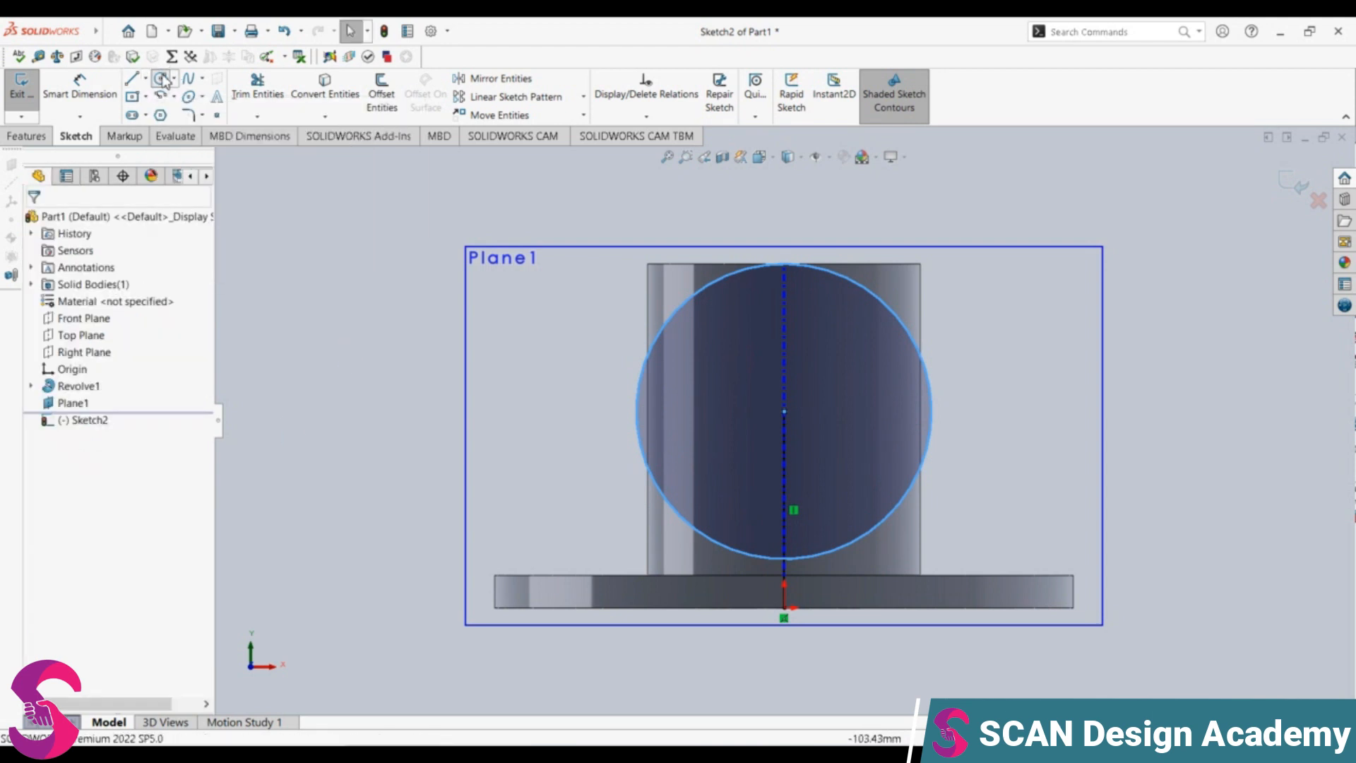
{"action": "left_click", "coordinate": [161, 79]}
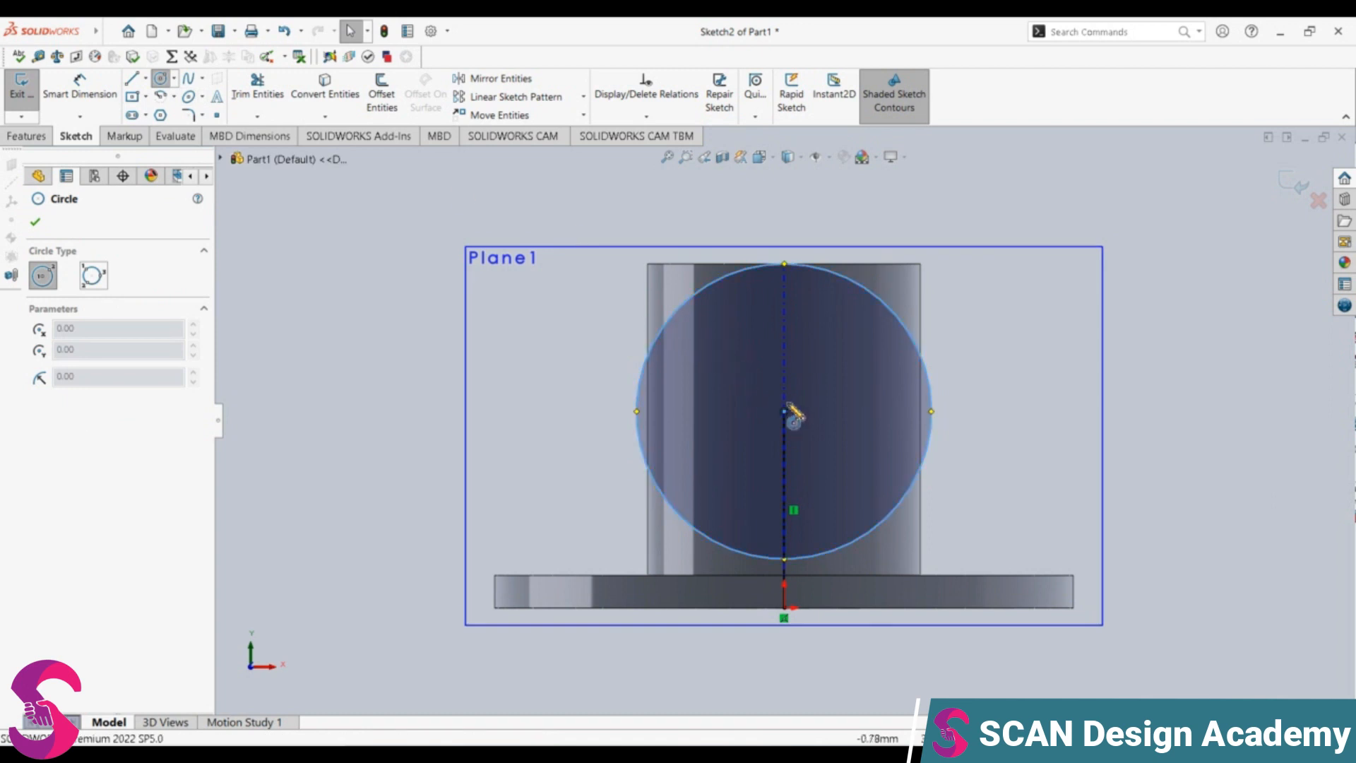
{"action": "left_click", "coordinate": [786, 412]}
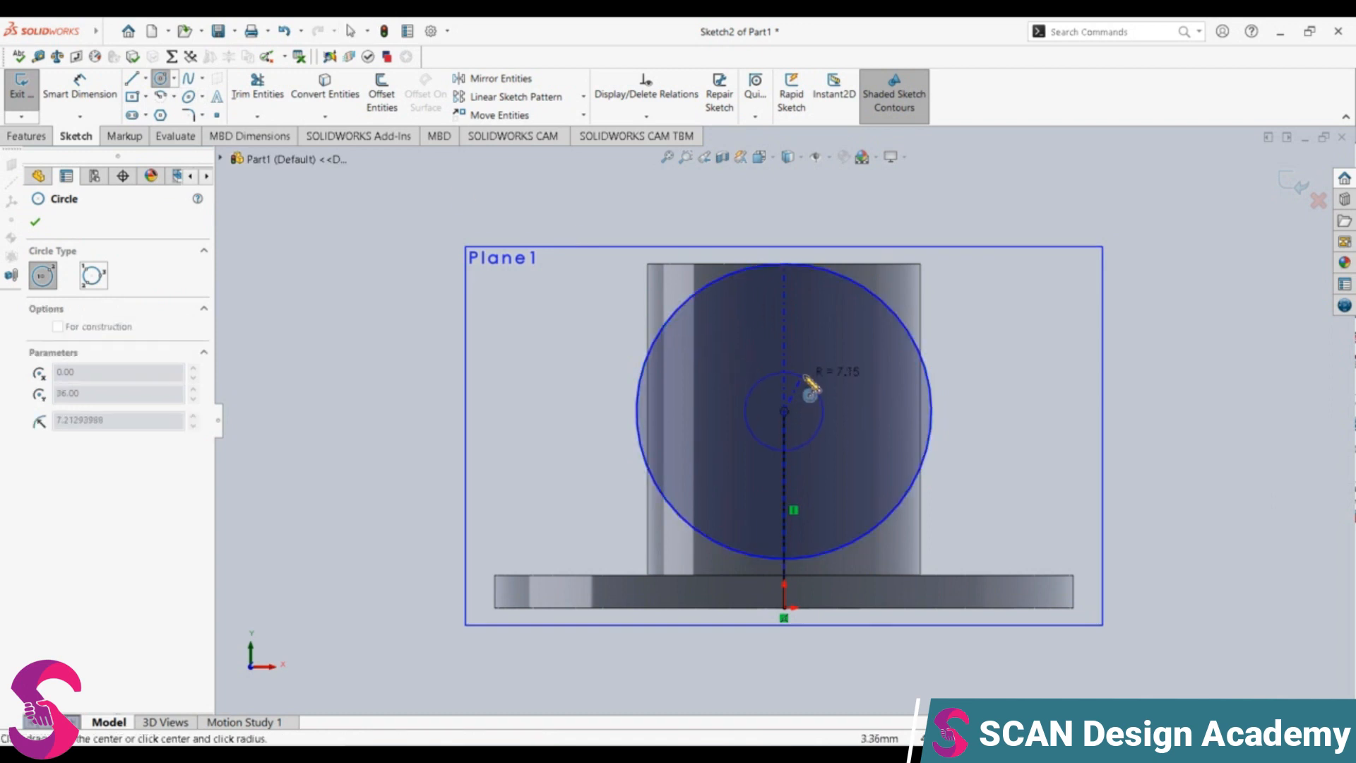
{"action": "left_click", "coordinate": [847, 351]}
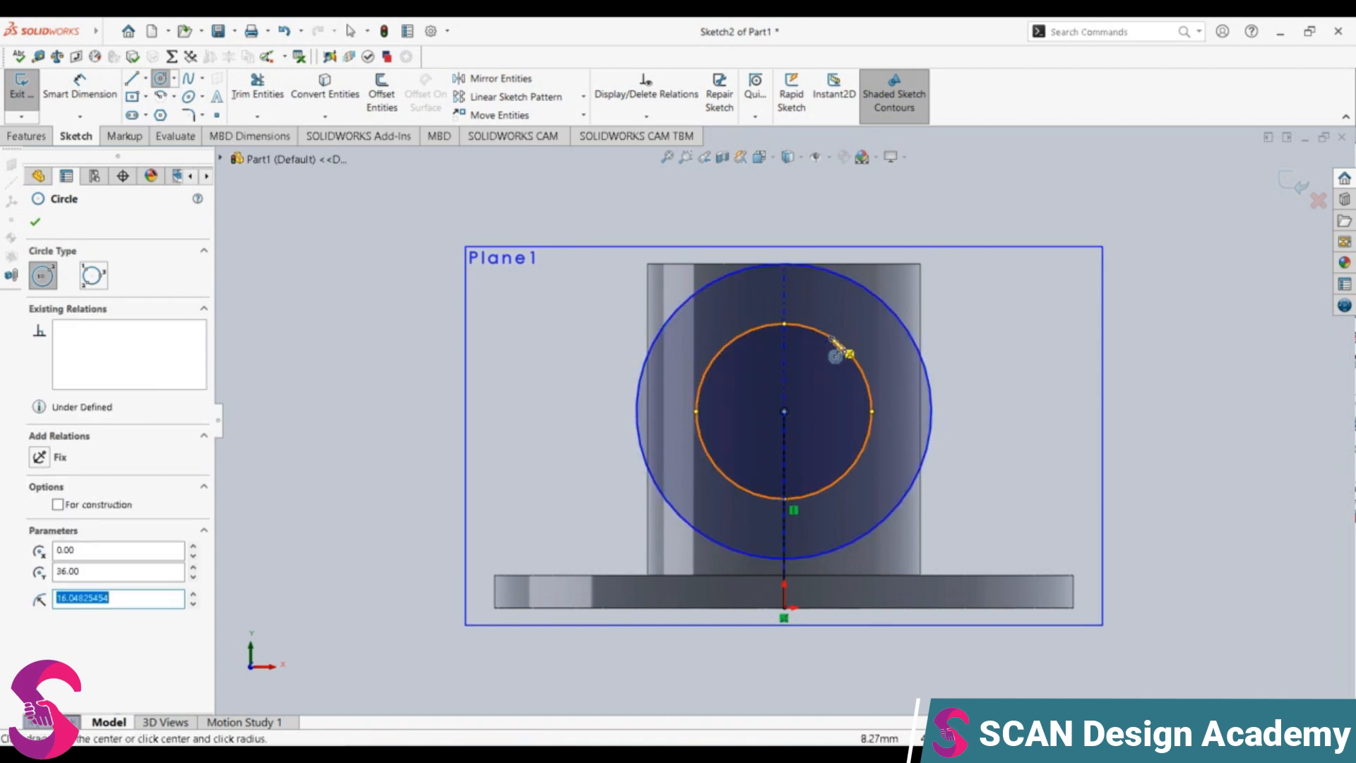
{"action": "type", "text": "25"}
{"action": "key", "text": "Return"}
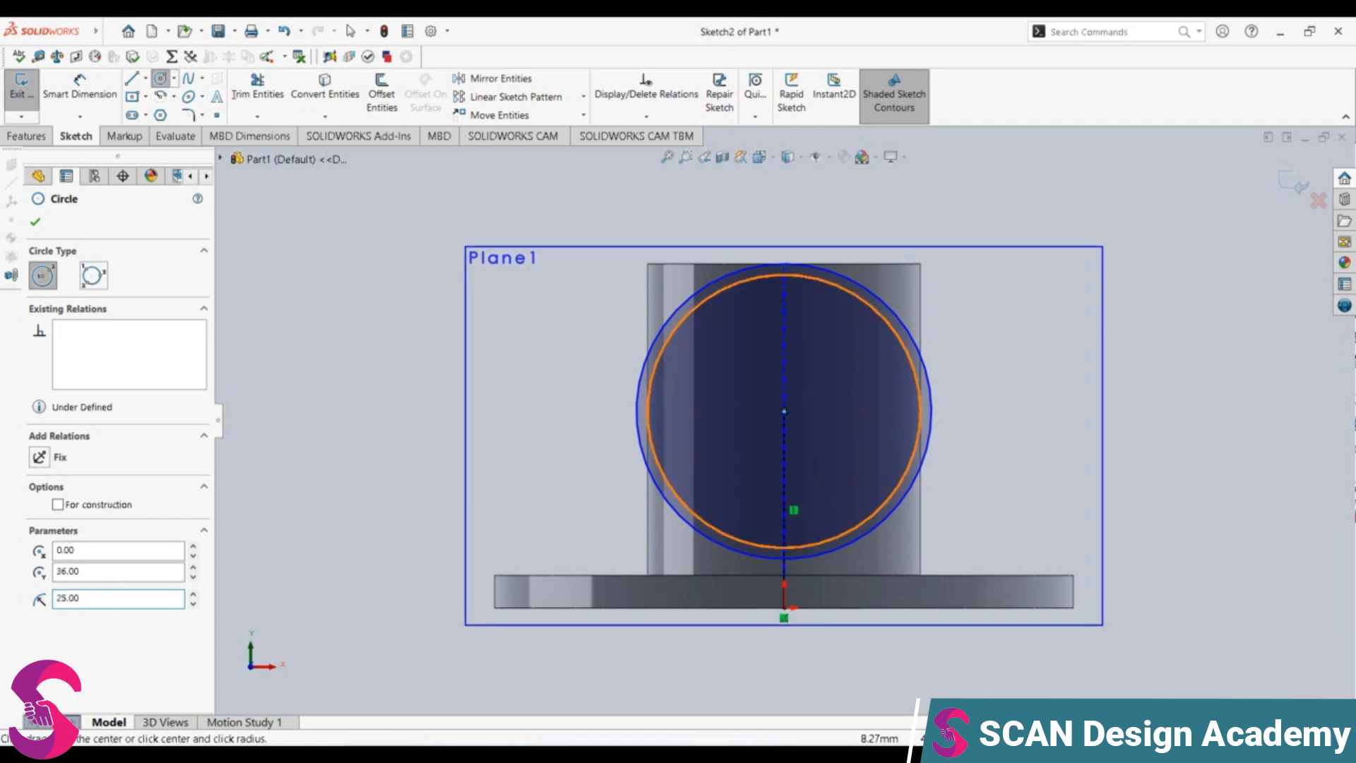
{"action": "key", "text": "Escape"}
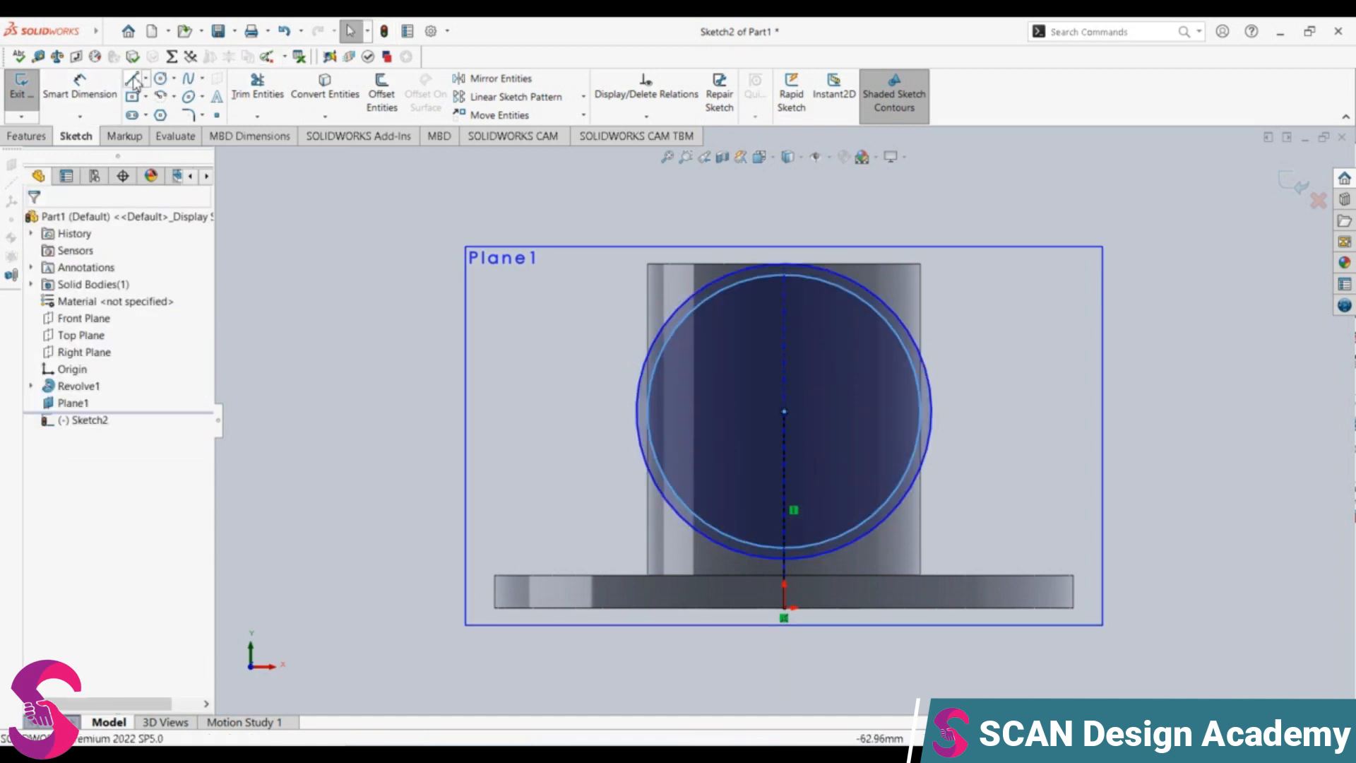
Step: Sketch a diagonal line about 27 mm long from the circles' centre to the upper-right part of the outer circle
{"action": "left_click", "coordinate": [133, 80]}
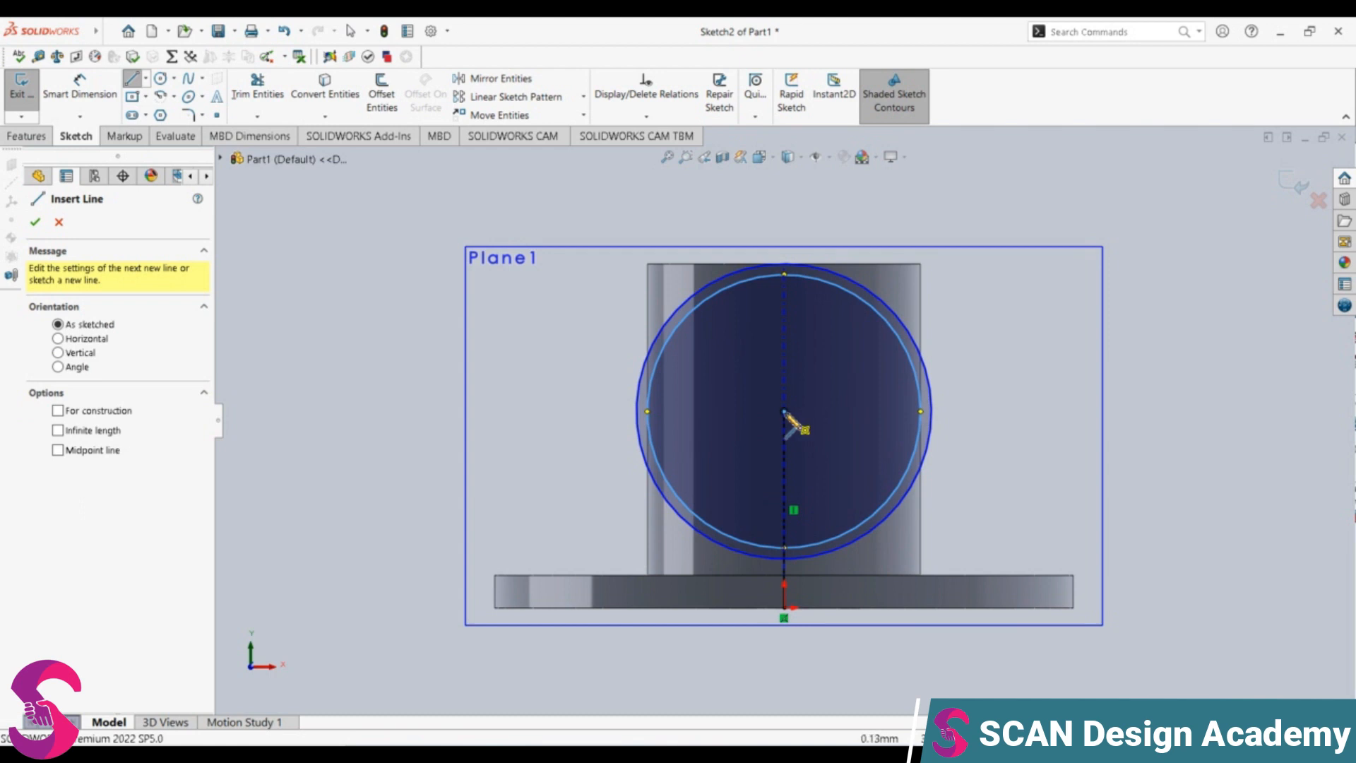
{"action": "left_click", "coordinate": [785, 411]}
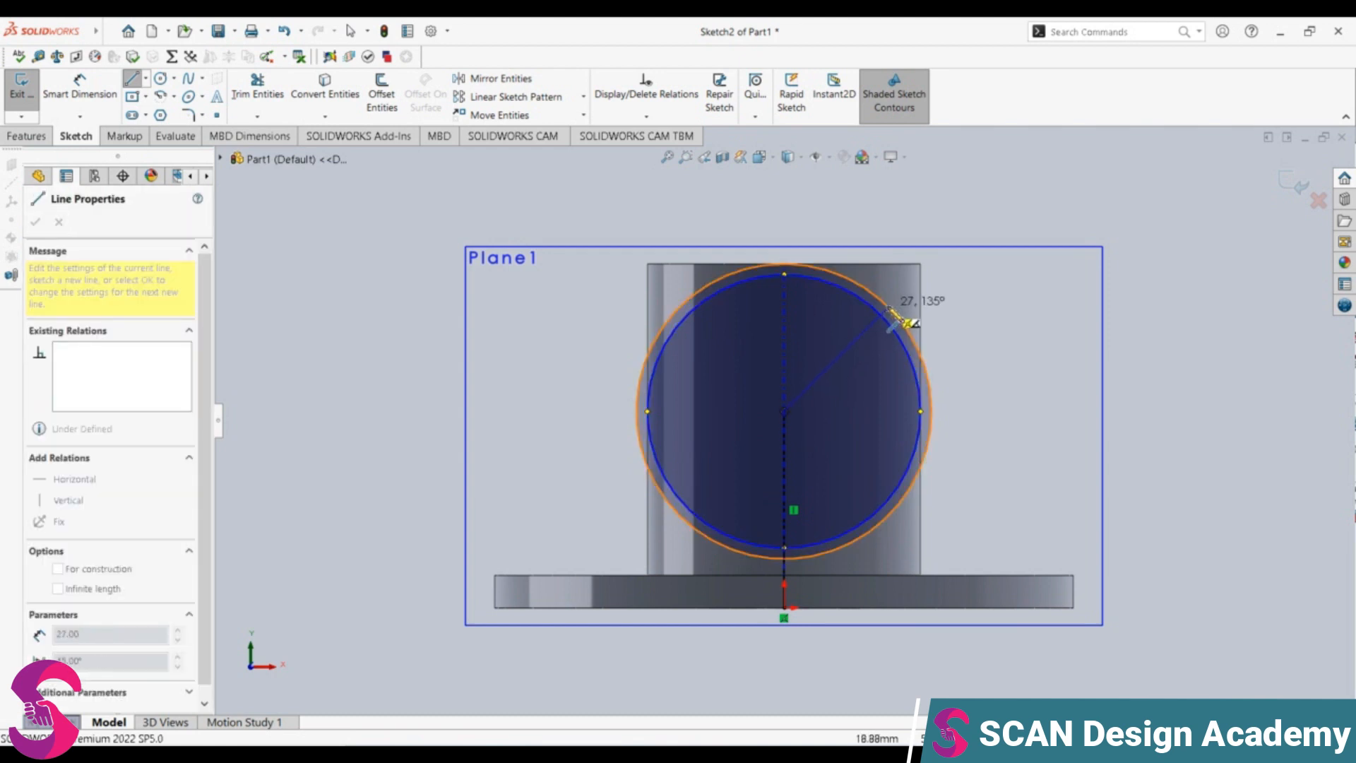
{"action": "left_click", "coordinate": [892, 316]}
{"action": "key", "text": "Escape"}
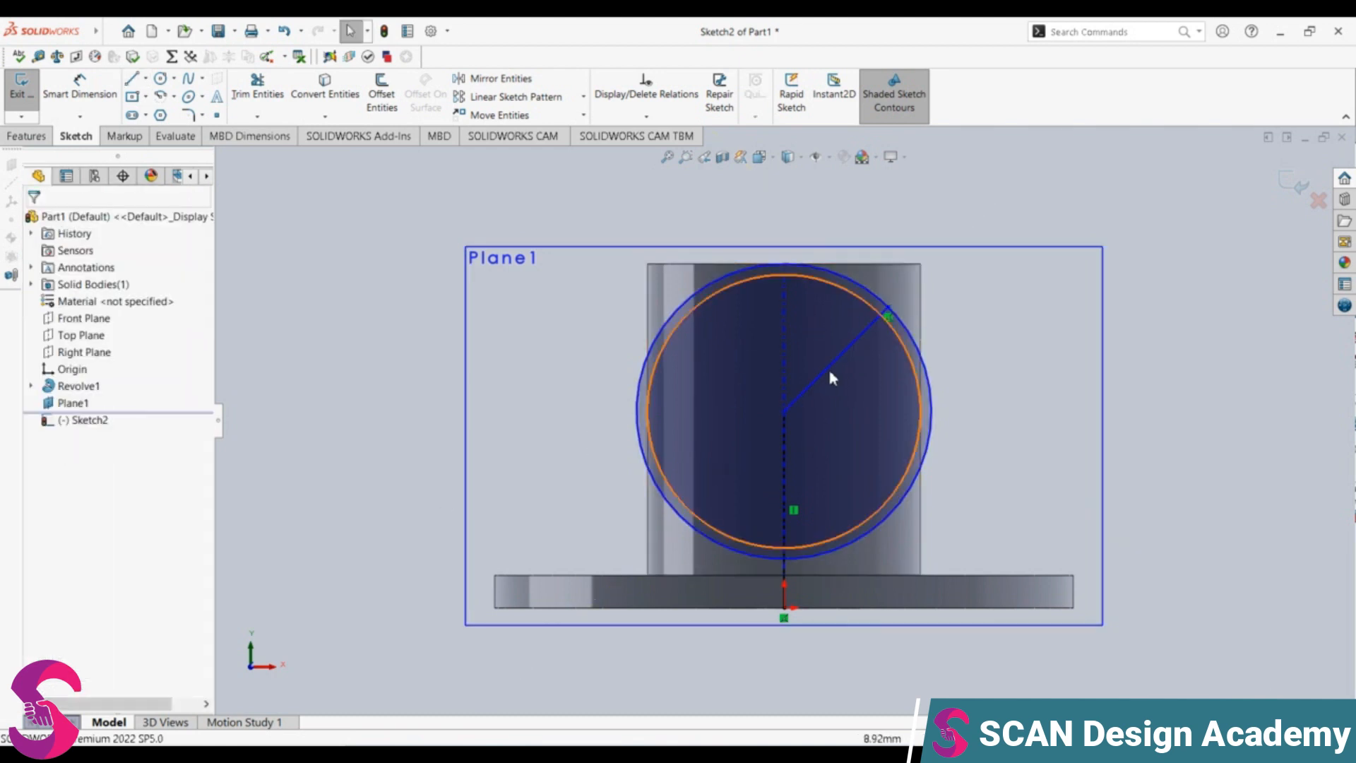
Step: Set the diagonal line's angle to 45°
{"action": "left_click", "coordinate": [818, 387]}
{"action": "double_click", "coordinate": [131, 552]}
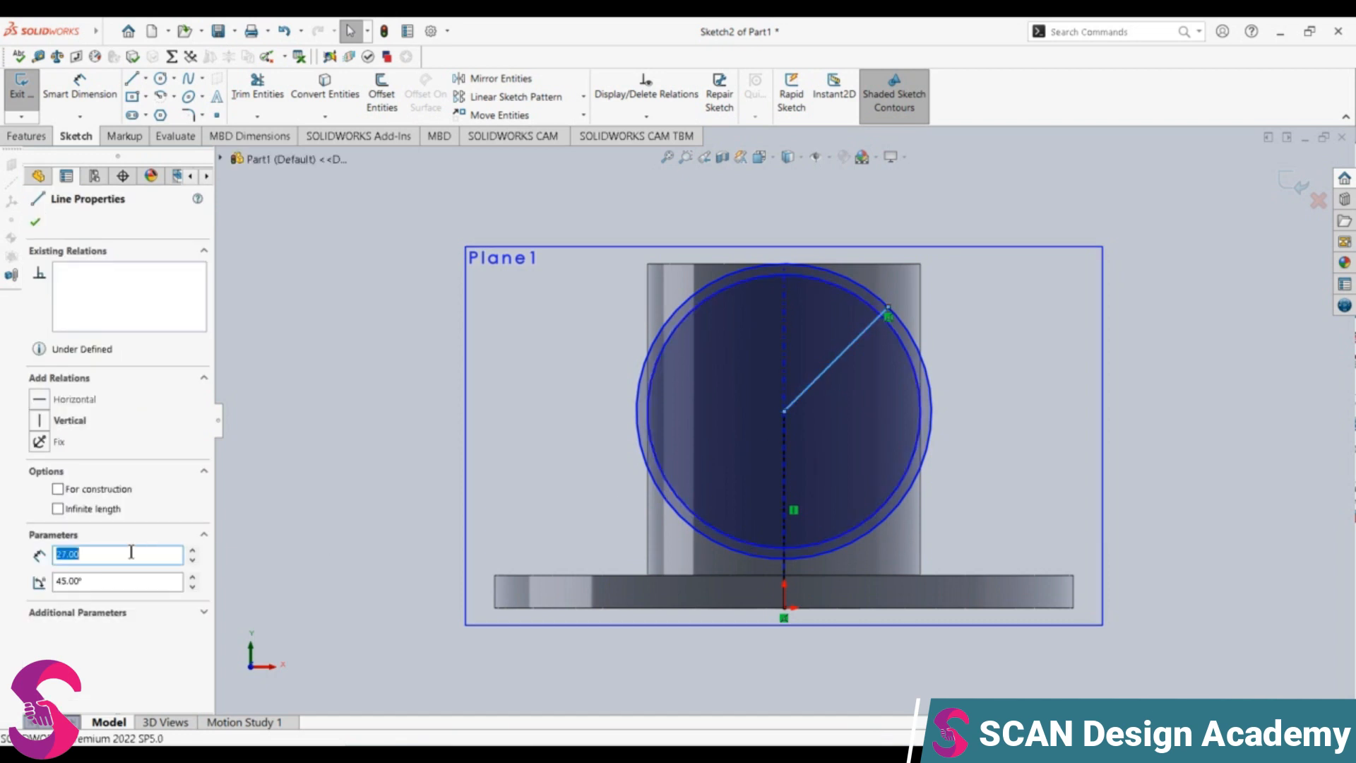
{"action": "double_click", "coordinate": [109, 581]}
{"action": "type", "text": "45"}
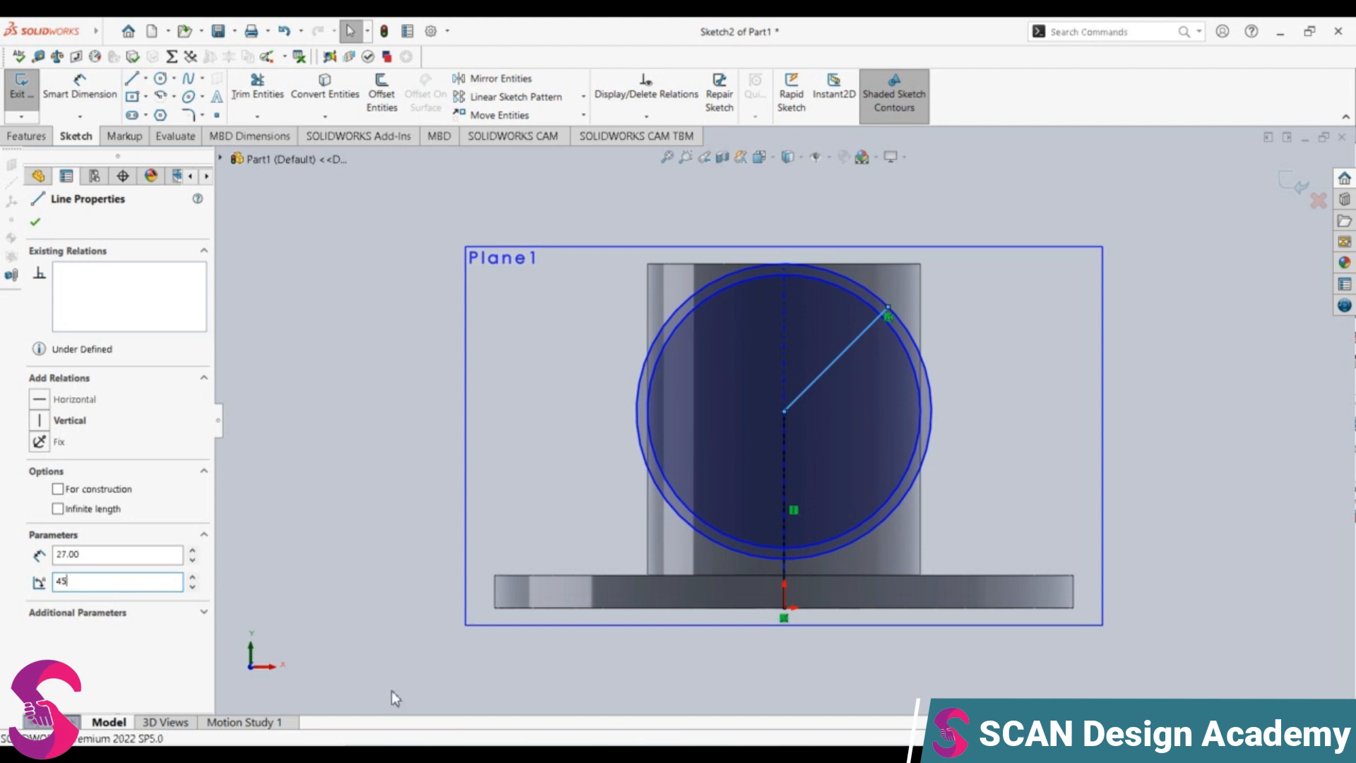
{"action": "left_click", "coordinate": [1054, 499]}
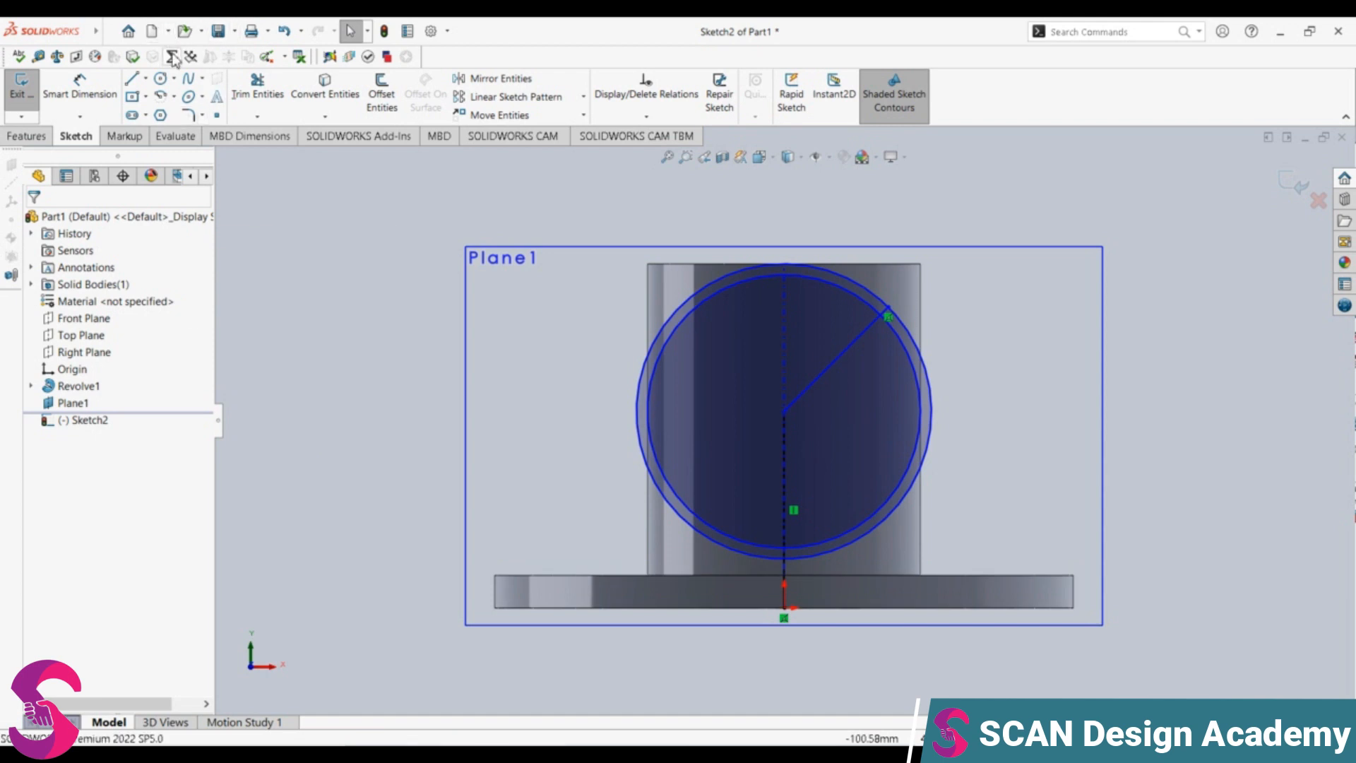
Step: Offset the diagonal line and its connected vertical line by 4 mm toward the lower right
{"action": "left_click", "coordinate": [161, 77]}
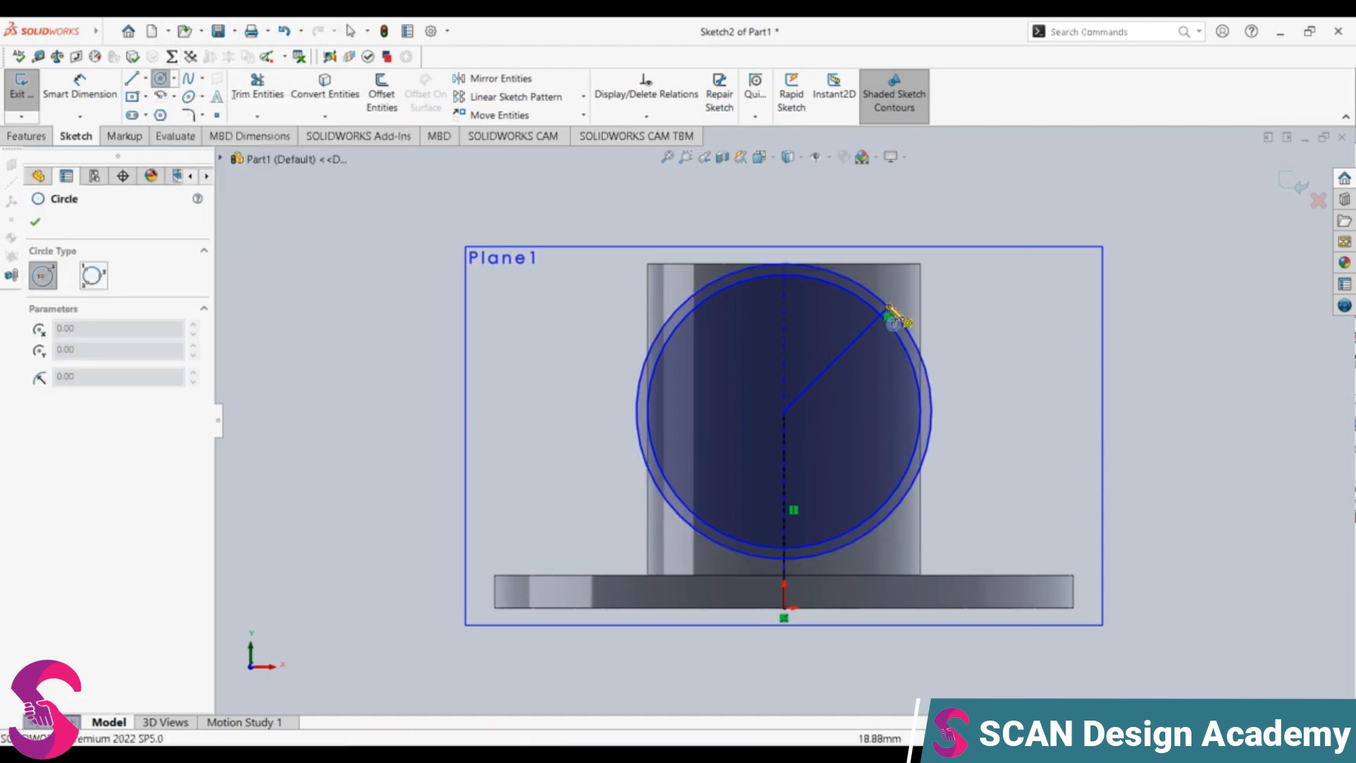
{"action": "key", "text": "Escape"}
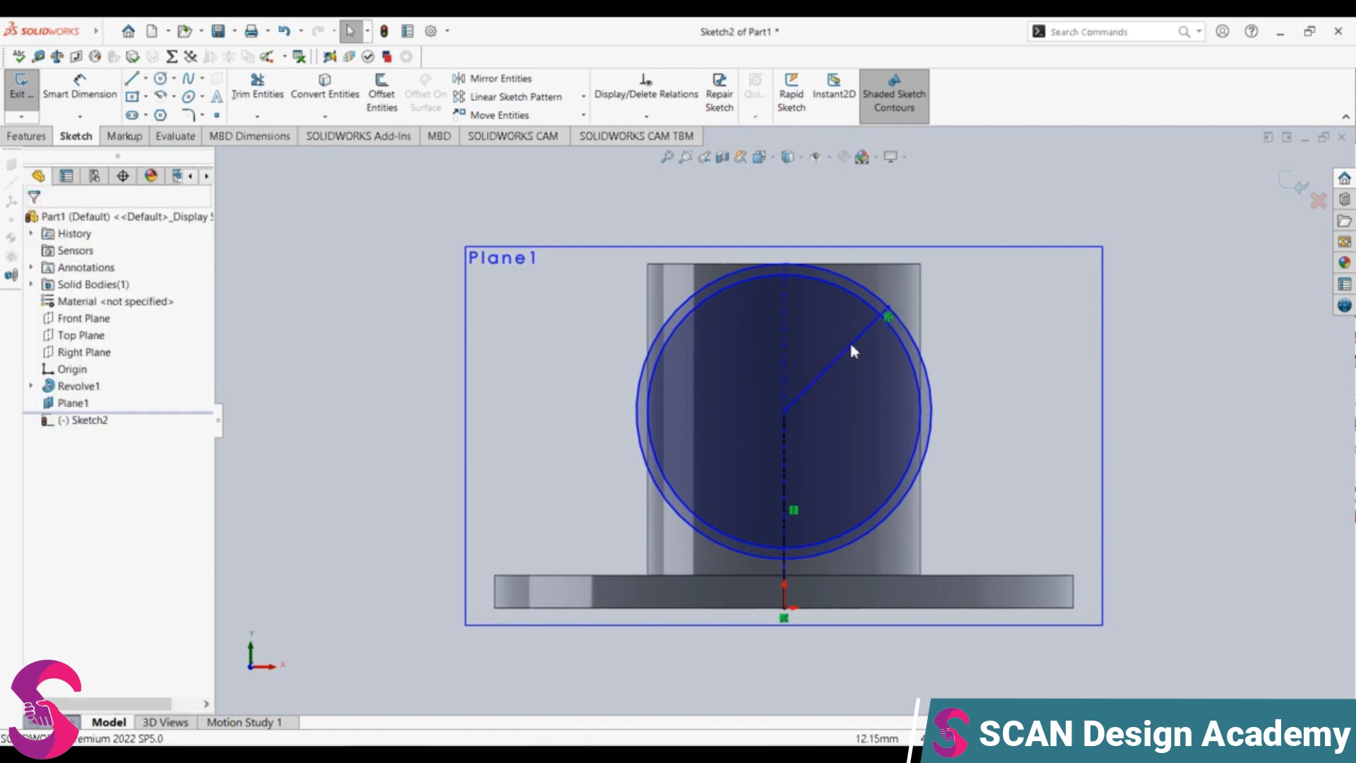
{"action": "left_click", "coordinate": [852, 355]}
{"action": "left_click", "coordinate": [381, 92]}
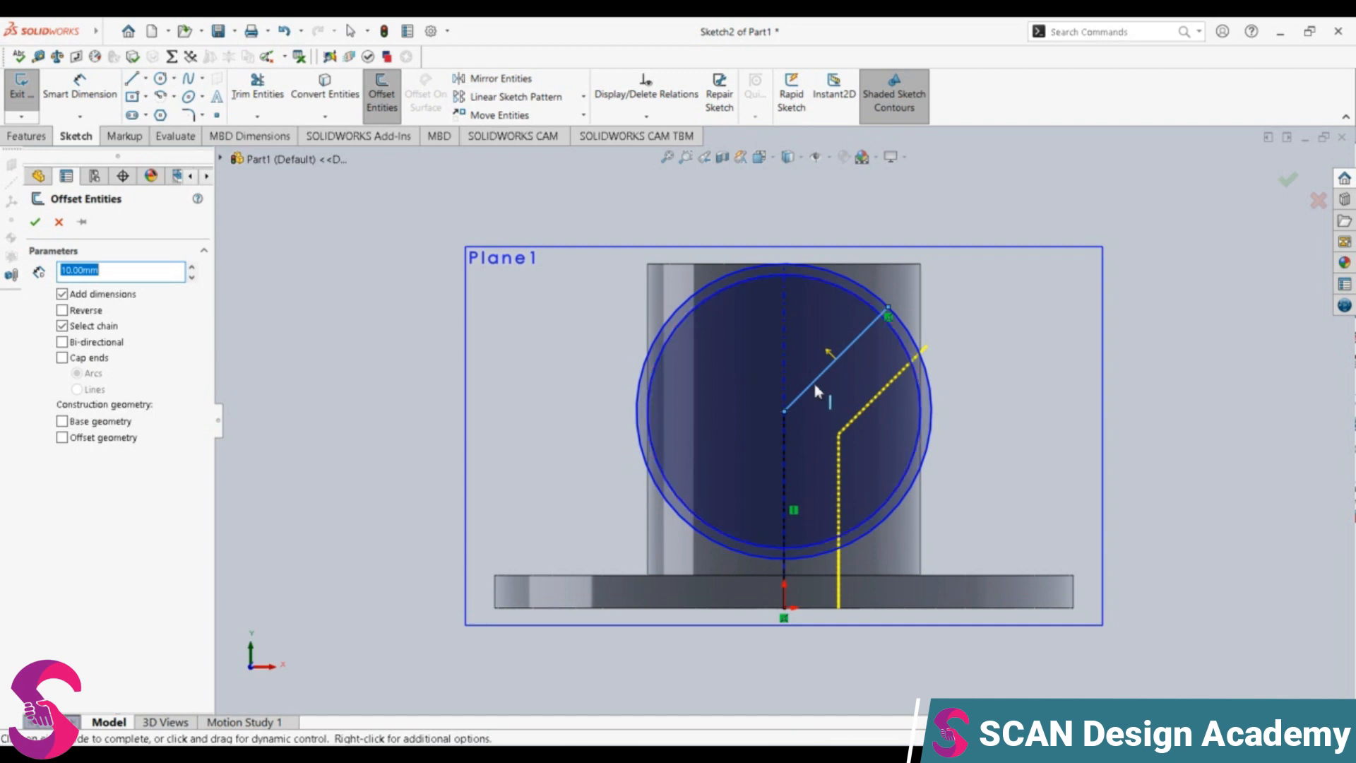
{"action": "type", "text": "4"}
{"action": "key", "text": "Return"}
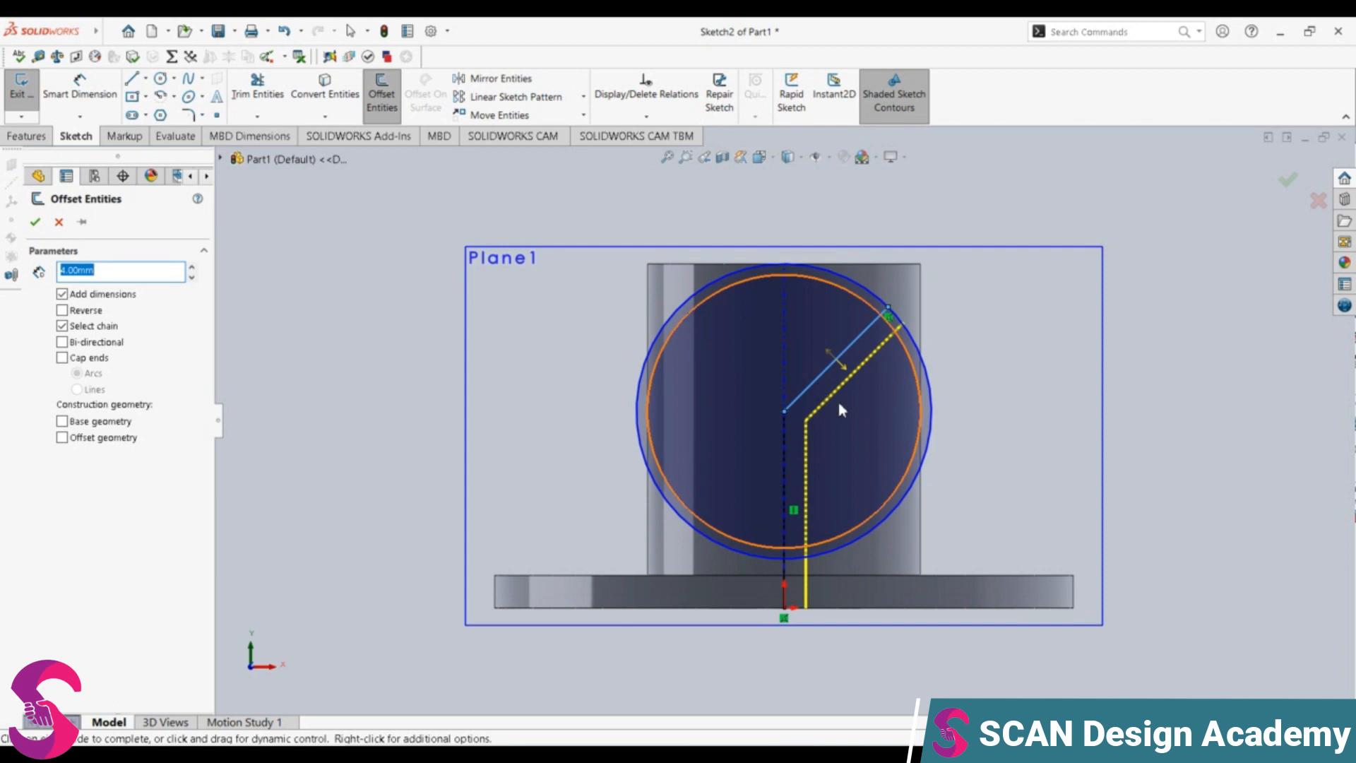
{"action": "left_click", "coordinate": [846, 408]}
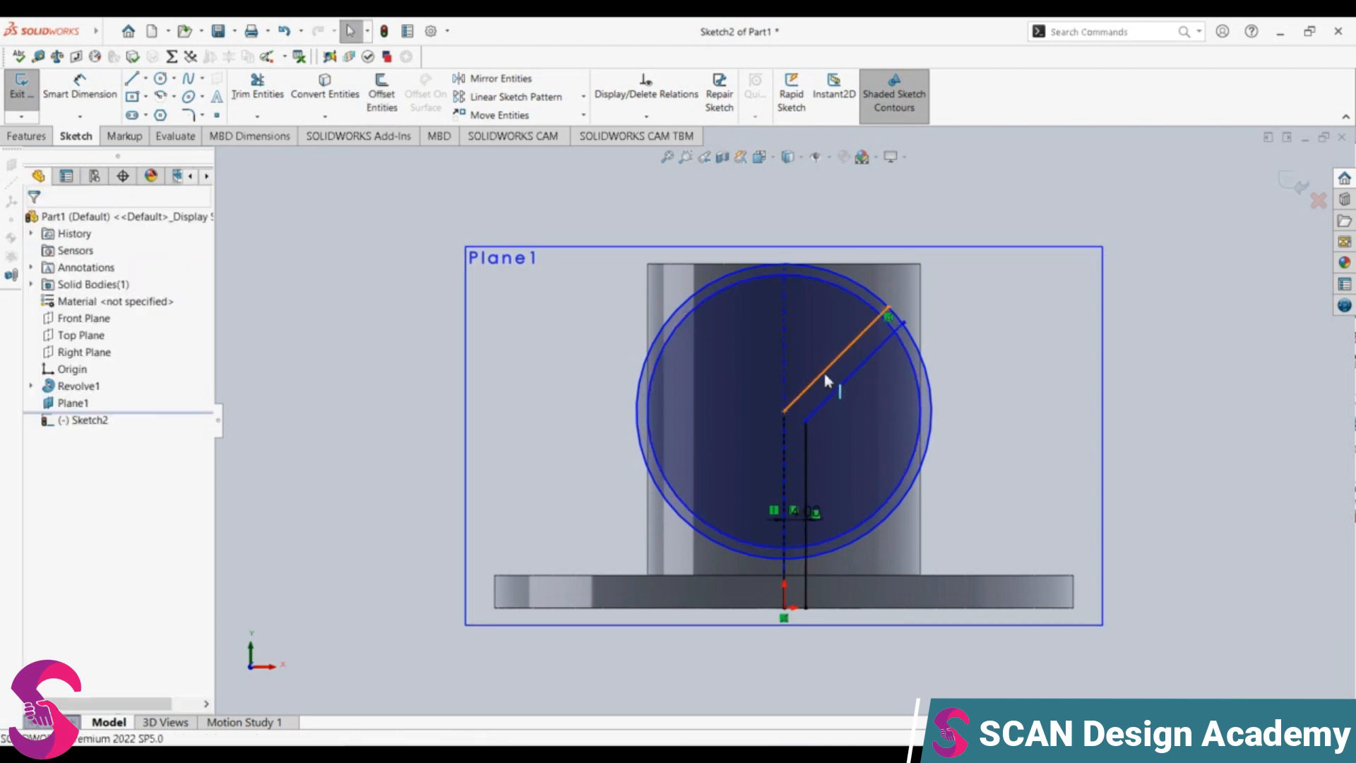
Step: Offset the same diagonal and vertical line chain by 4 mm toward the upper left
{"action": "left_click", "coordinate": [828, 380]}
{"action": "left_click", "coordinate": [543, 235]}
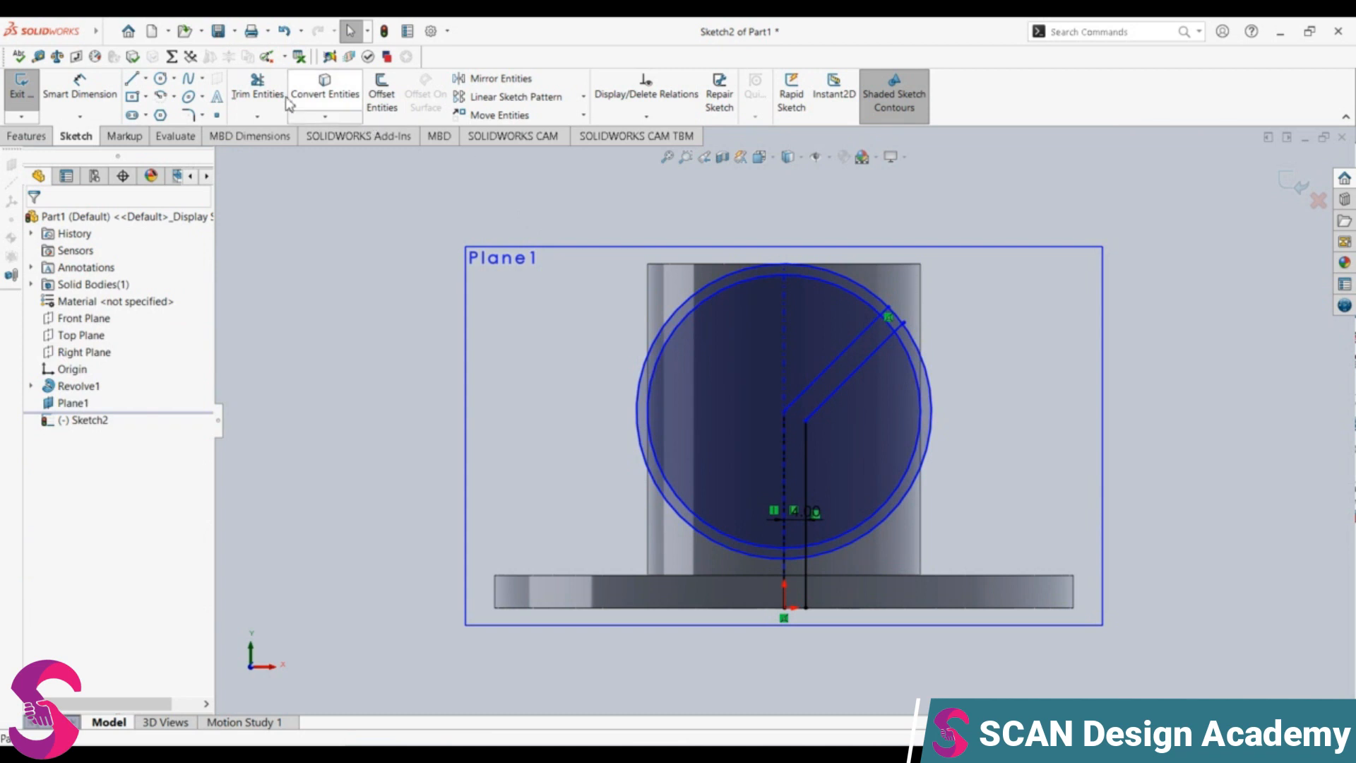
{"action": "left_click", "coordinate": [380, 94]}
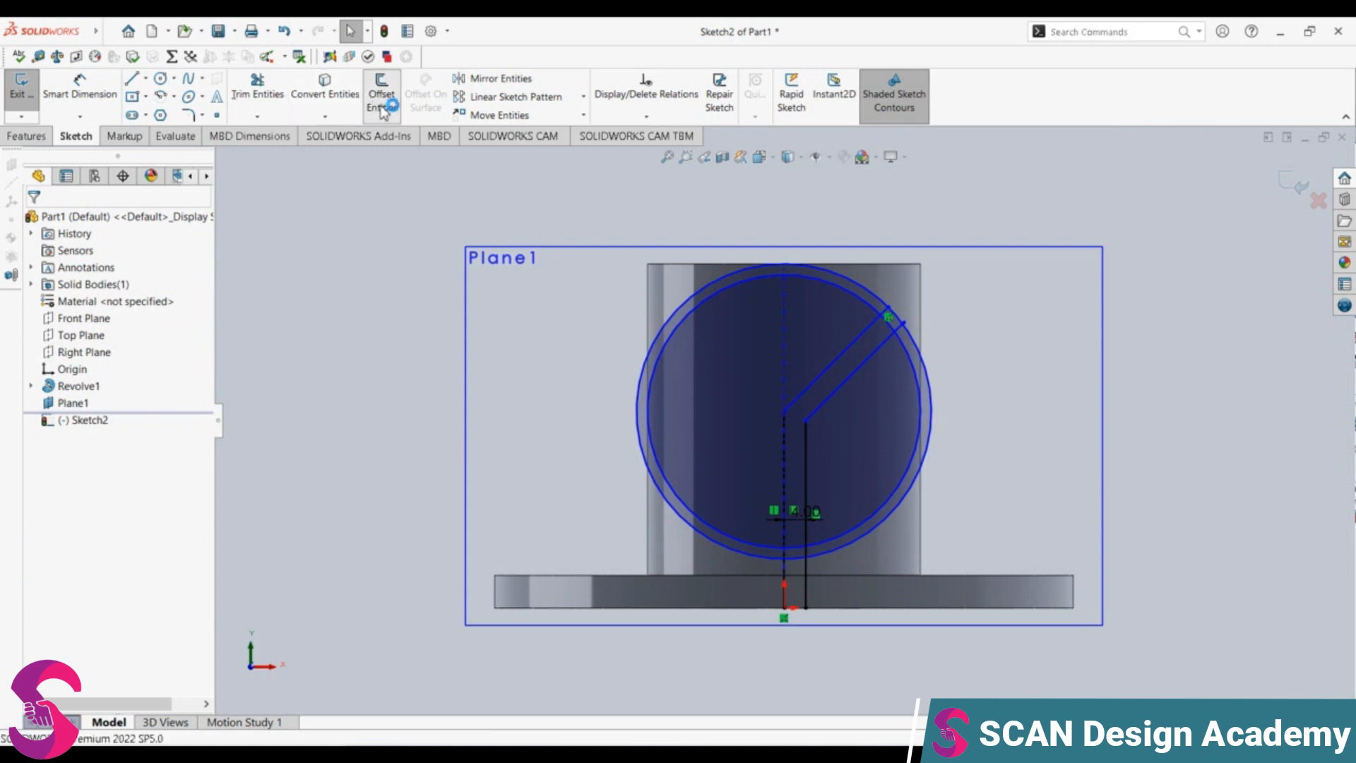
{"action": "left_click", "coordinate": [823, 355]}
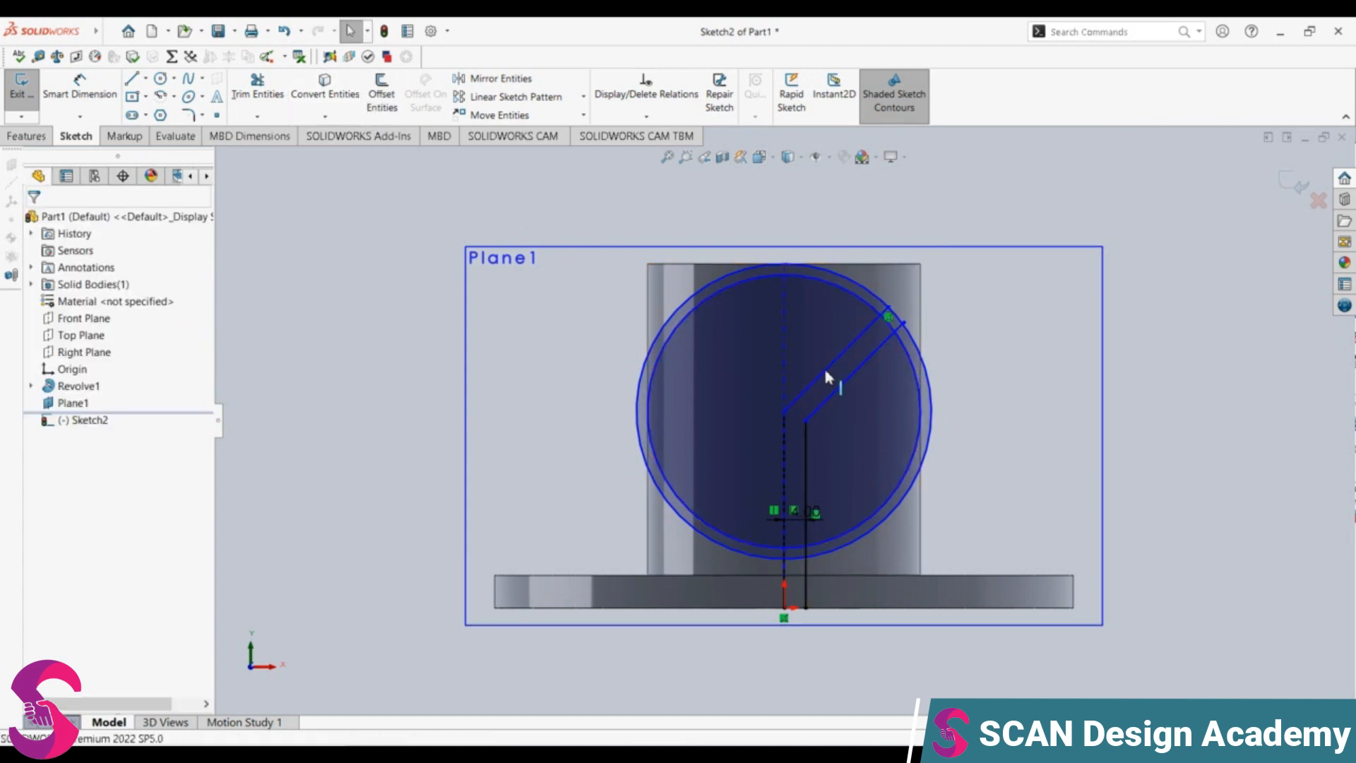
{"action": "left_click", "coordinate": [381, 94]}
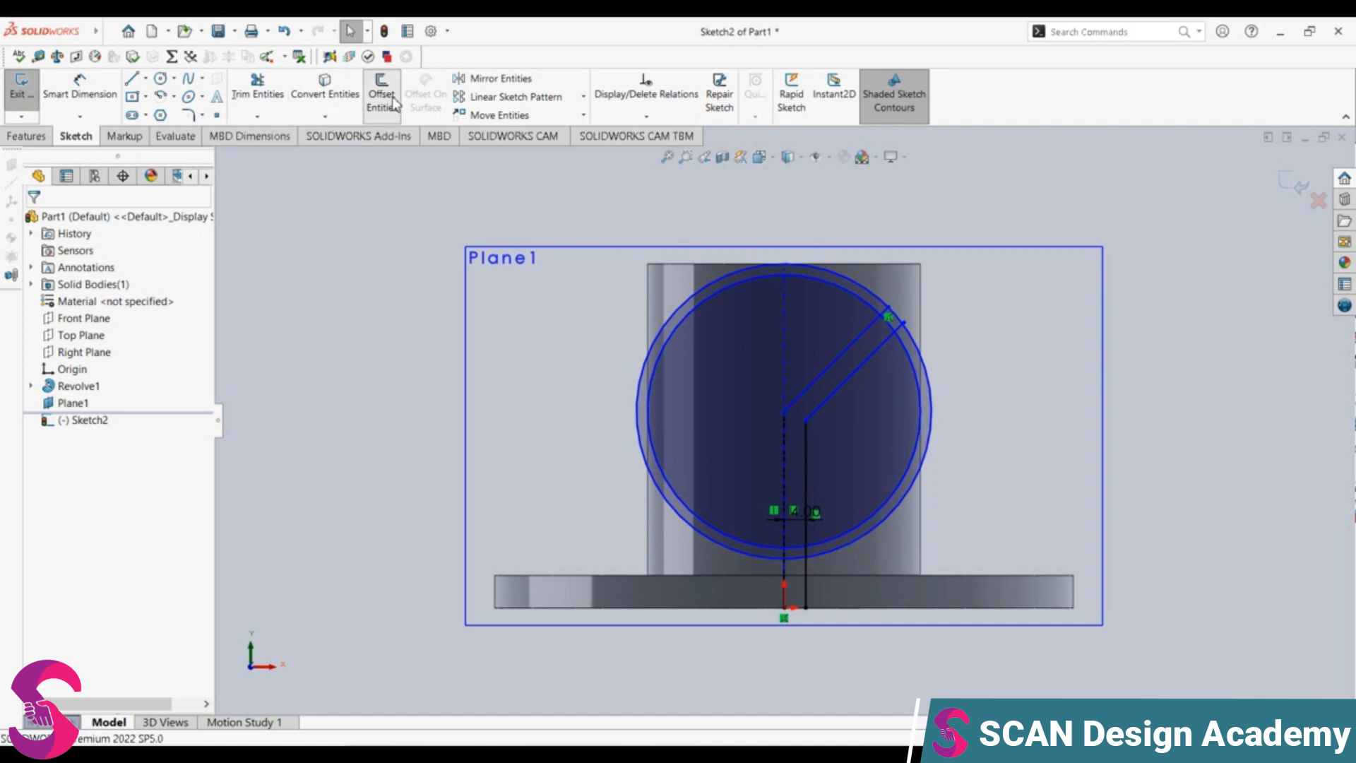
{"action": "left_click", "coordinate": [824, 362]}
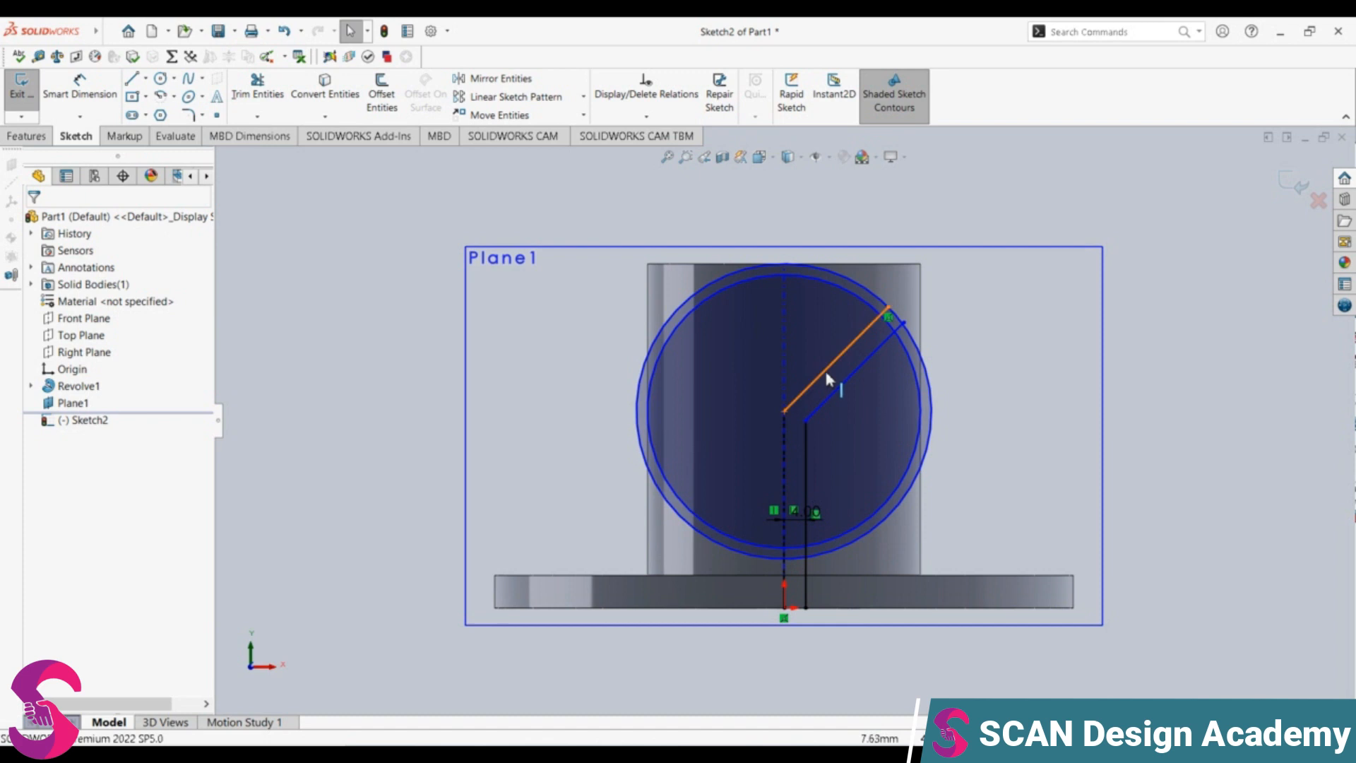
{"action": "left_click", "coordinate": [830, 380]}
{"action": "left_click", "coordinate": [381, 94]}
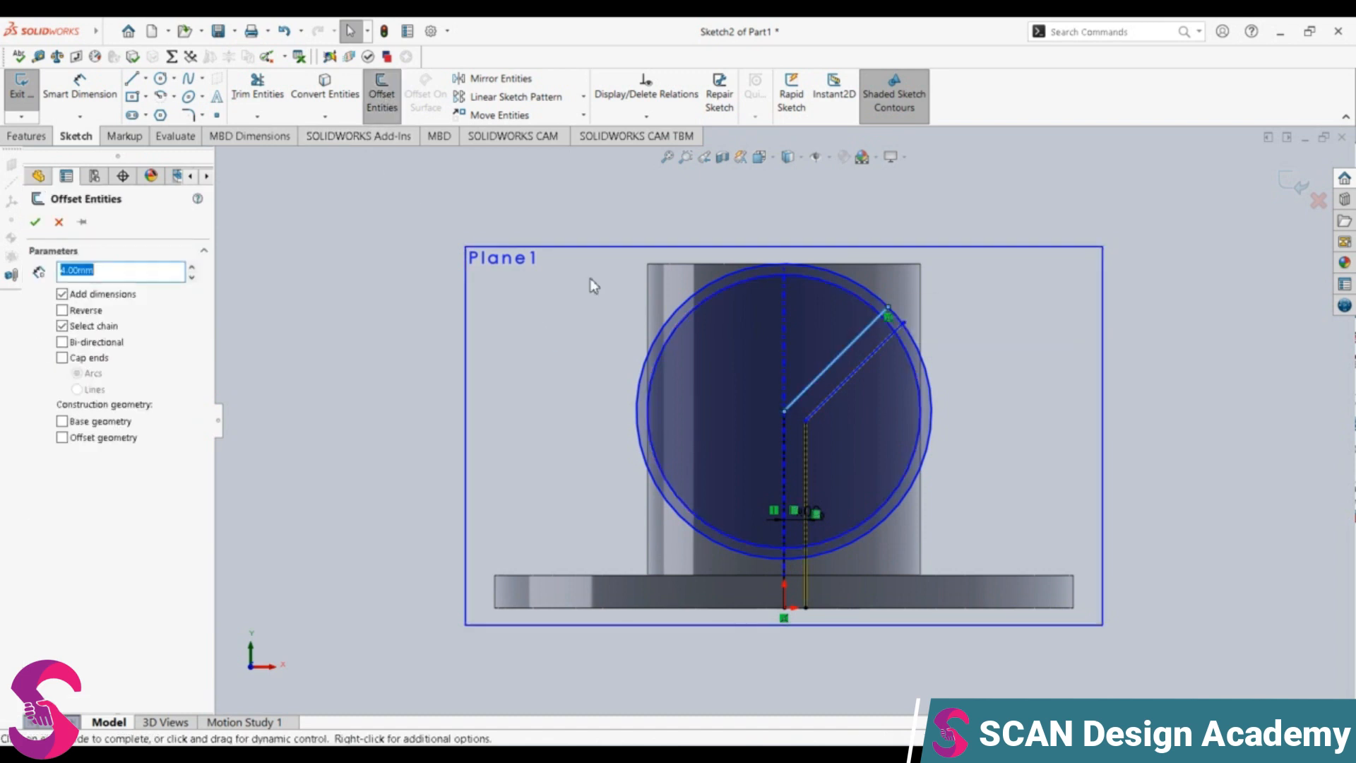
{"action": "left_click", "coordinate": [801, 342]}
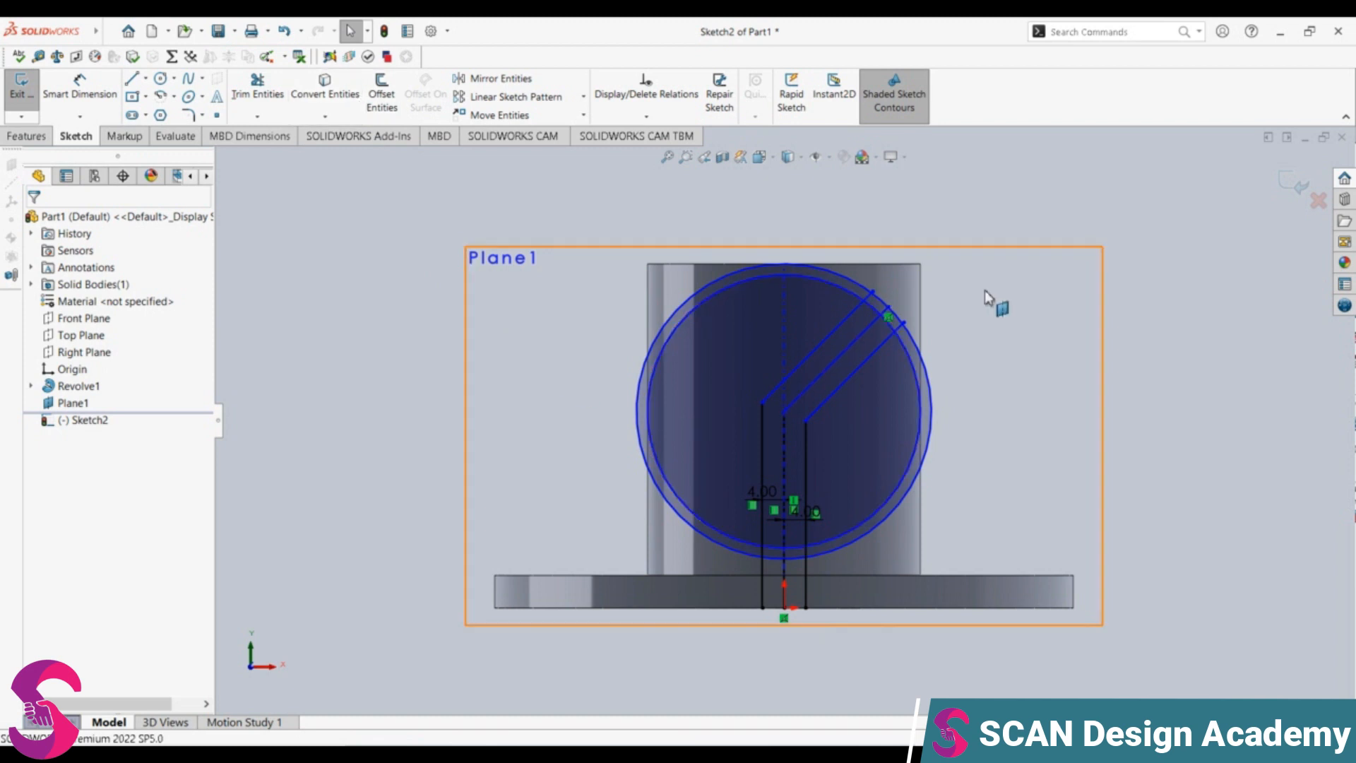
Step: Sketch a circle of 4 mm radius centred where the middle diagonal line meets the outer circle
{"action": "scroll", "coordinate": [911, 315], "scroll_direction": "down", "scroll_amount": 1}
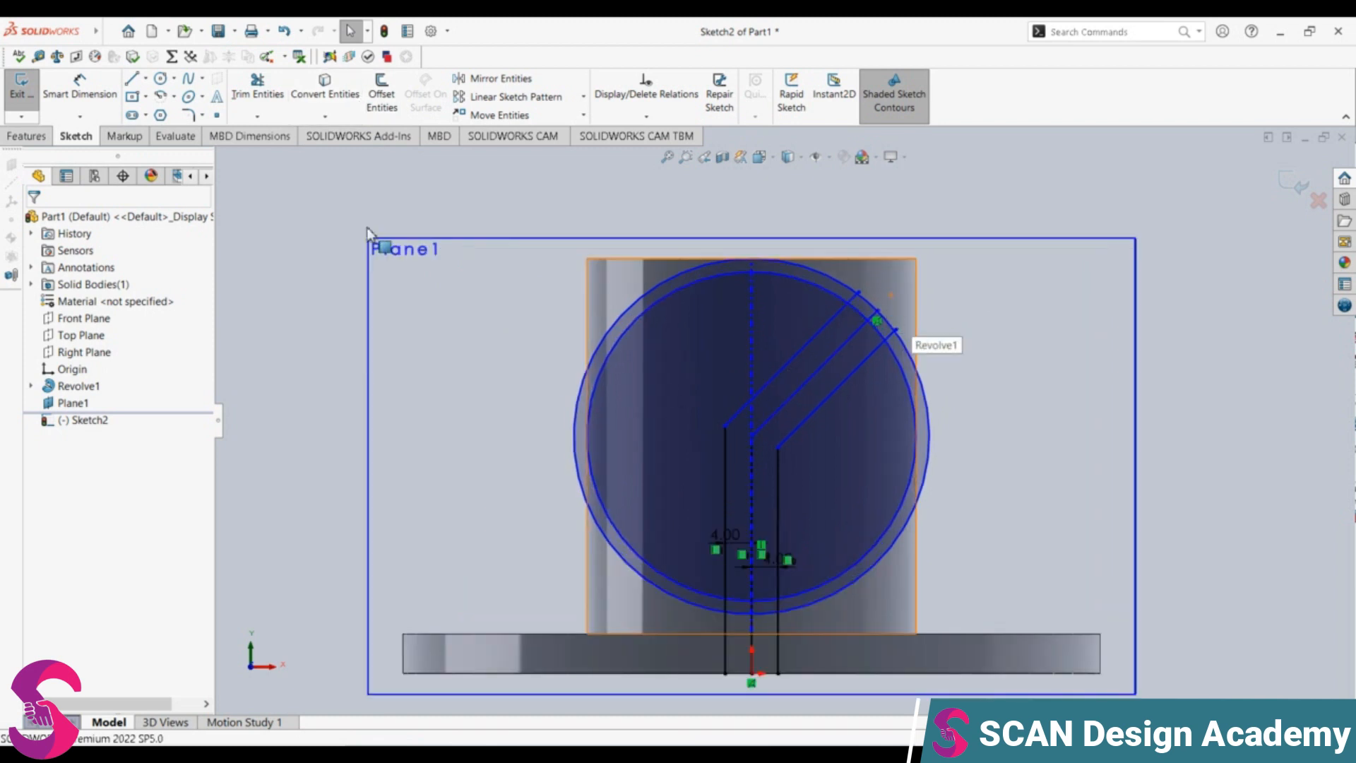
{"action": "mouse_move", "coordinate": [92, 34]}
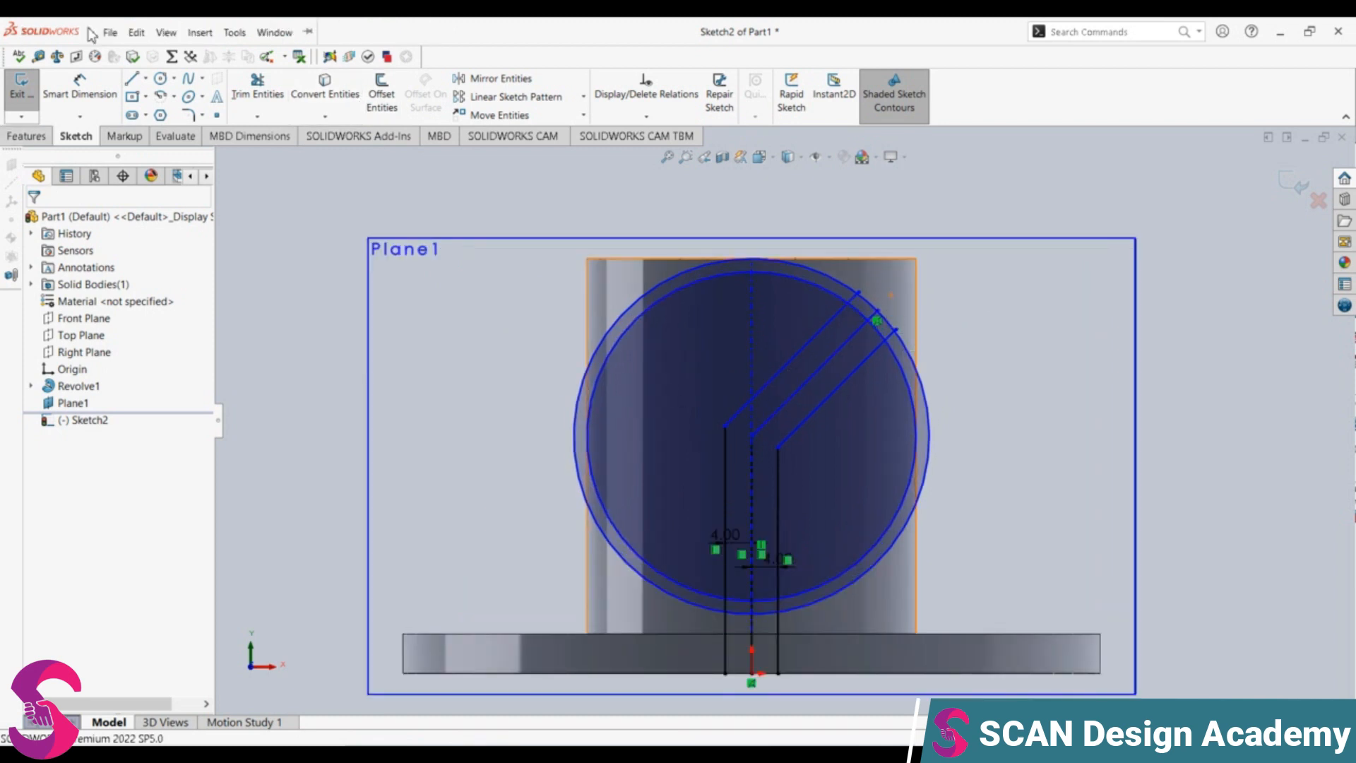
{"action": "left_click", "coordinate": [166, 80]}
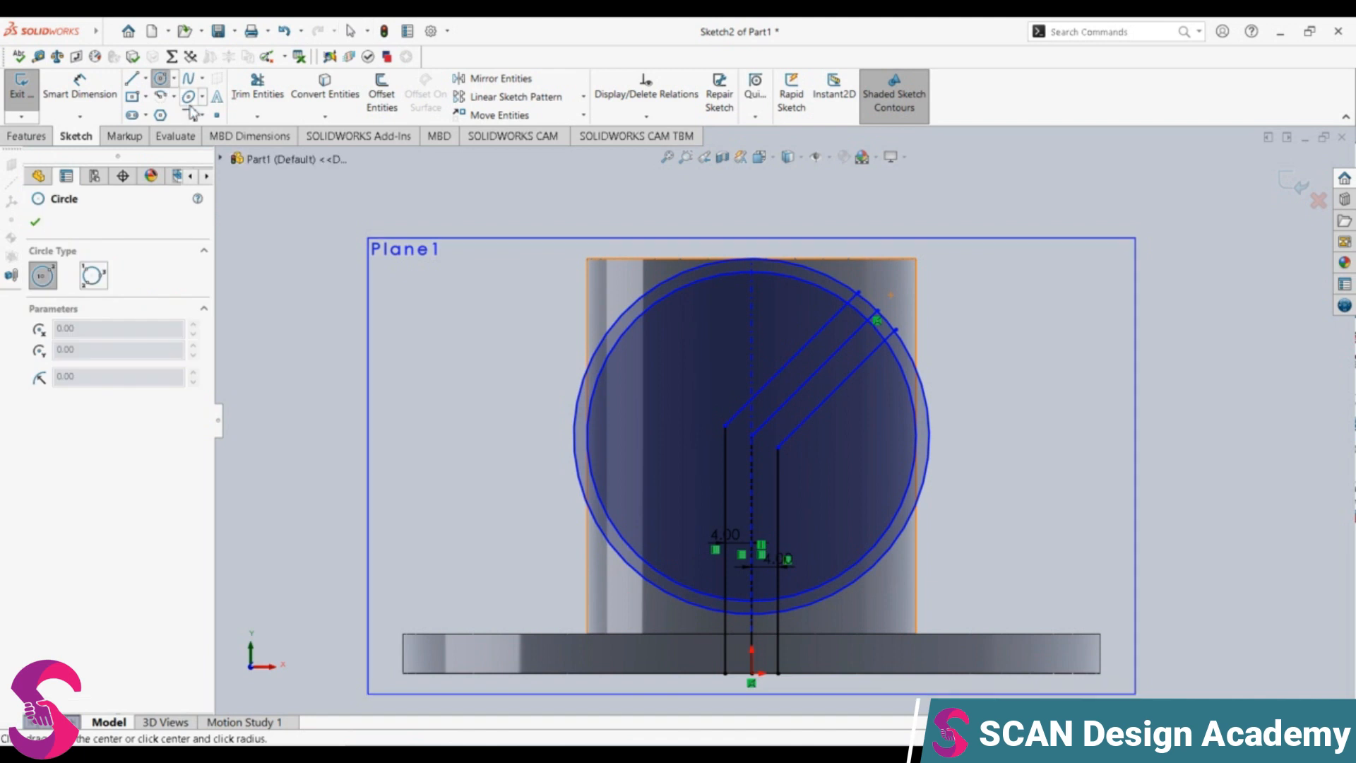
{"action": "left_click", "coordinate": [876, 311]}
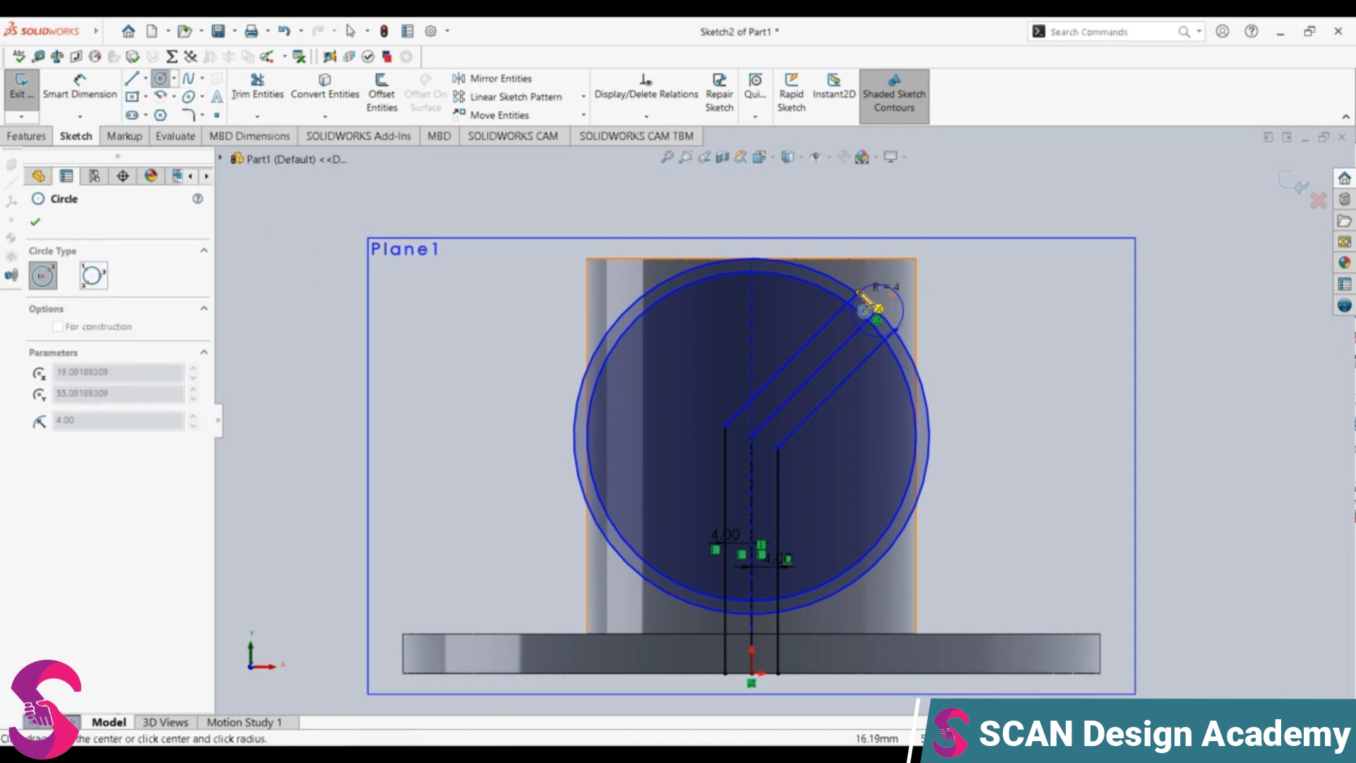
{"action": "left_click", "coordinate": [878, 308]}
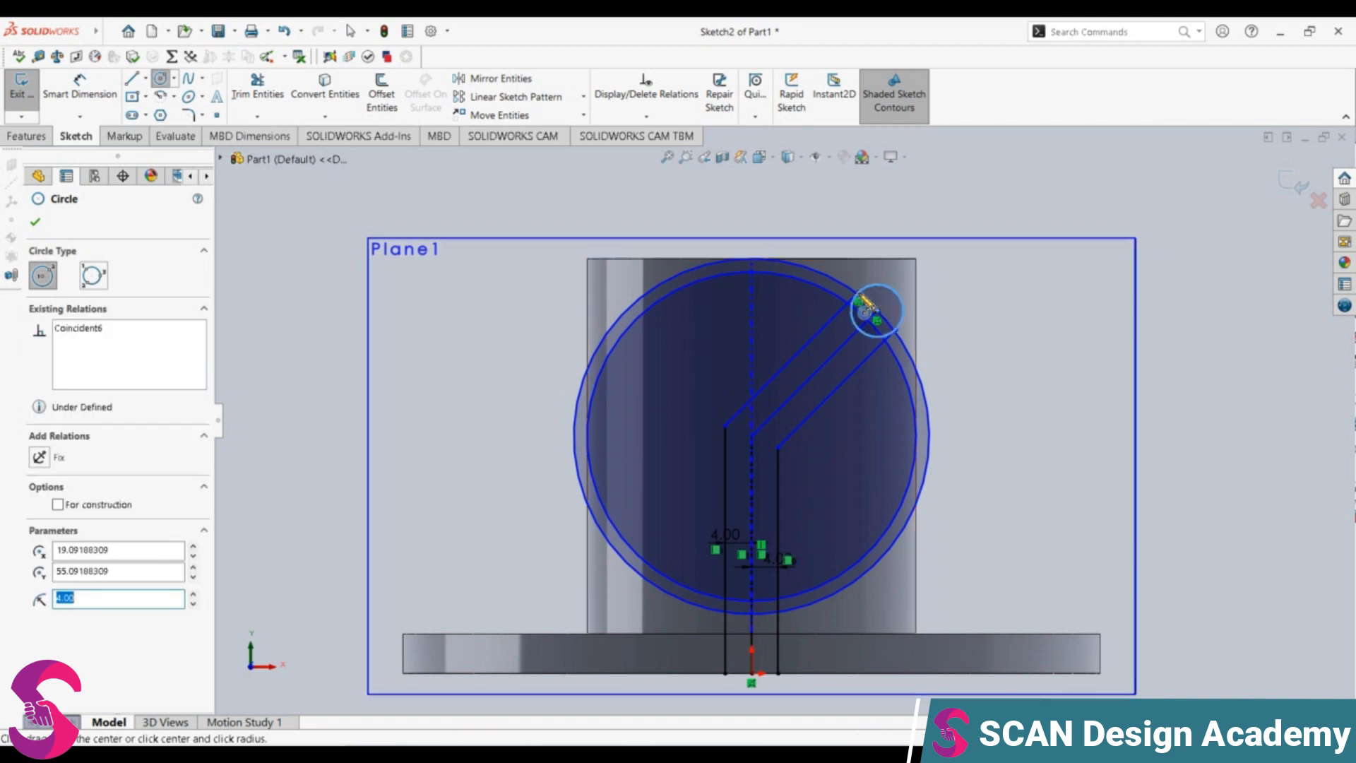
{"action": "key", "text": "Escape"}
Step: Trim the inner part of the 4 mm radius circle and the diagonal lines inside the 25 mm radius circle
{"action": "scroll", "coordinate": [876, 315], "scroll_direction": "down", "scroll_amount": 5}
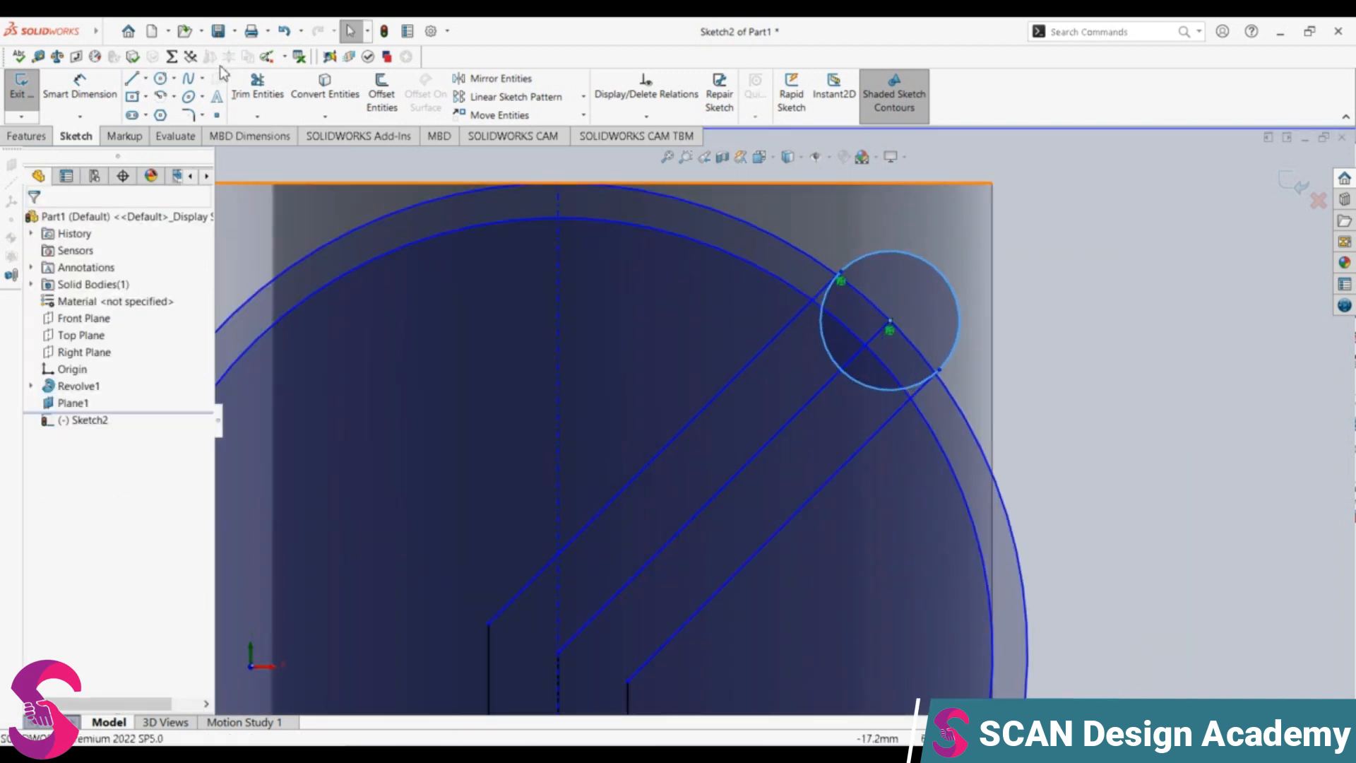
{"action": "left_click", "coordinate": [257, 89]}
{"action": "left_click_drag", "start_coordinate": [823, 305], "coordinate": [828, 359]}
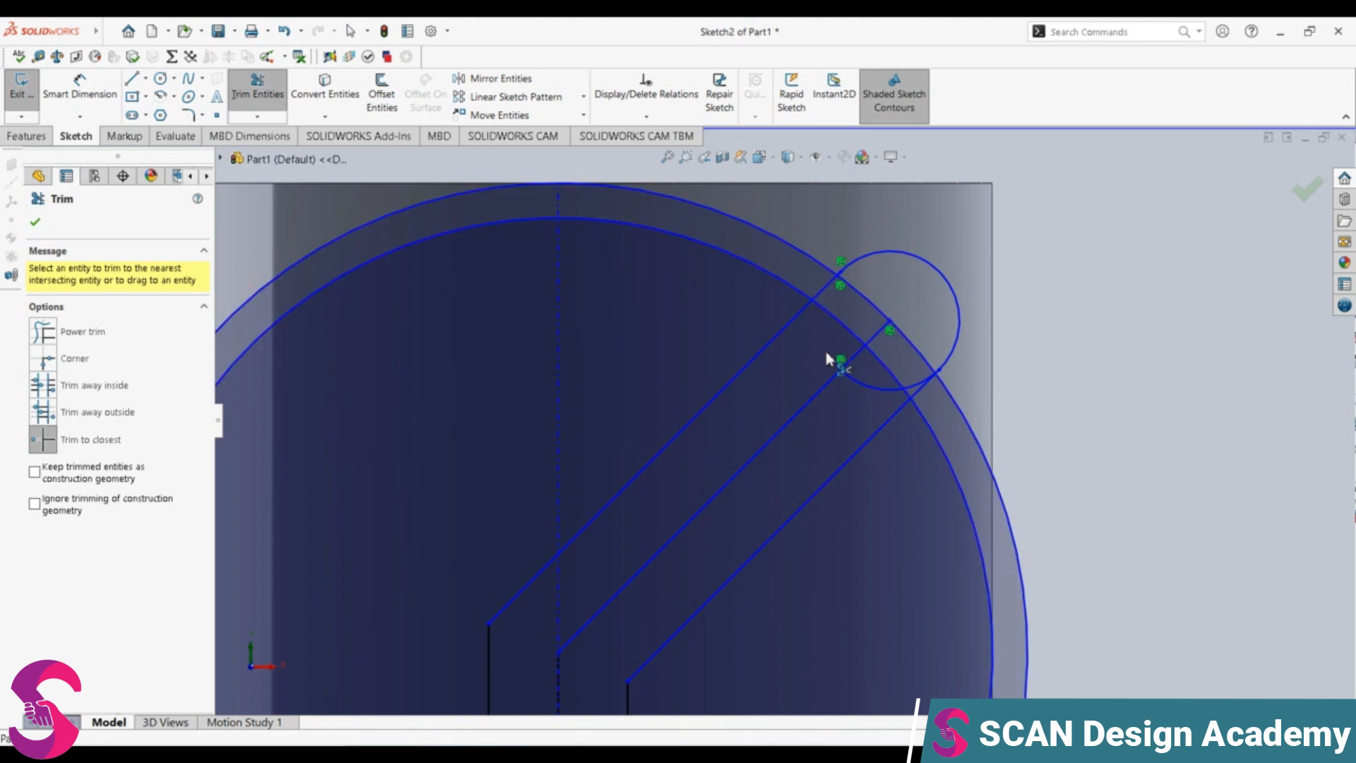
{"action": "left_click", "coordinate": [778, 344]}
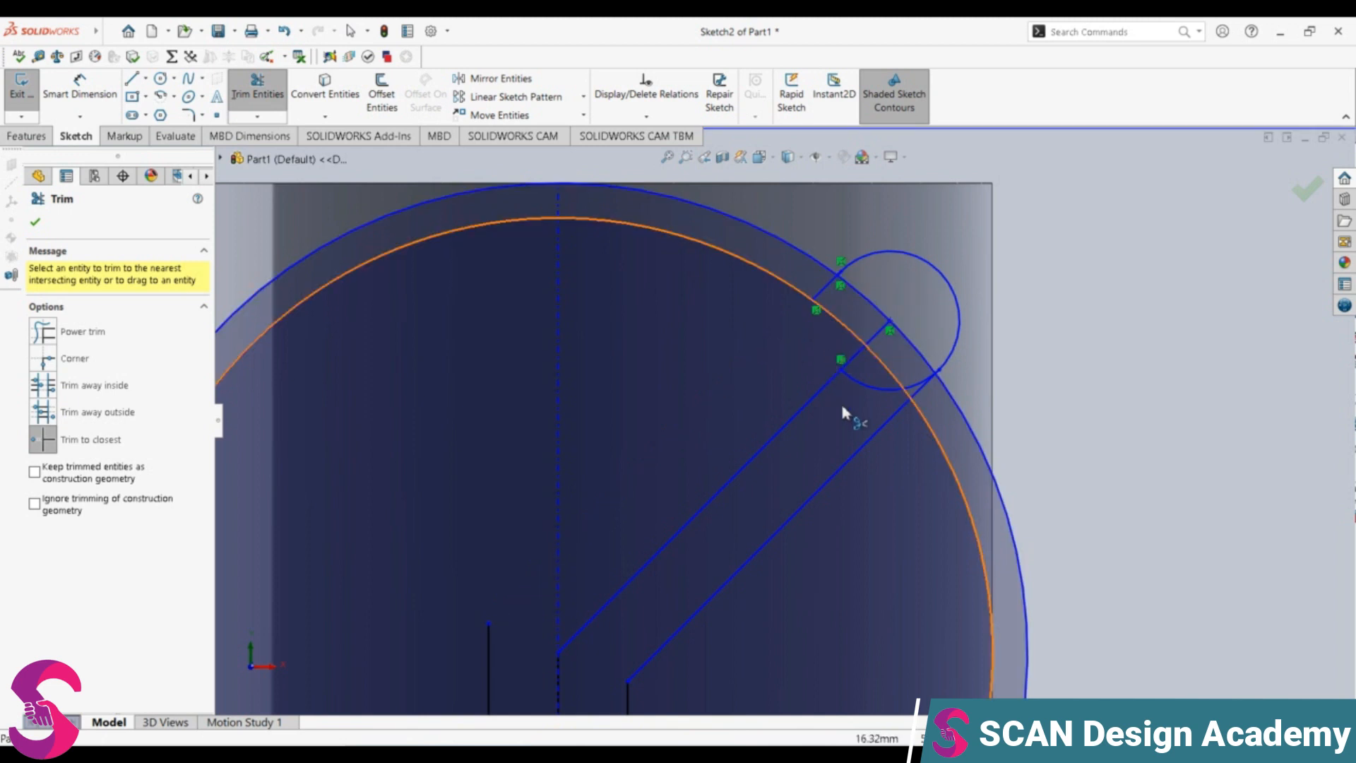
{"action": "left_click", "coordinate": [855, 454]}
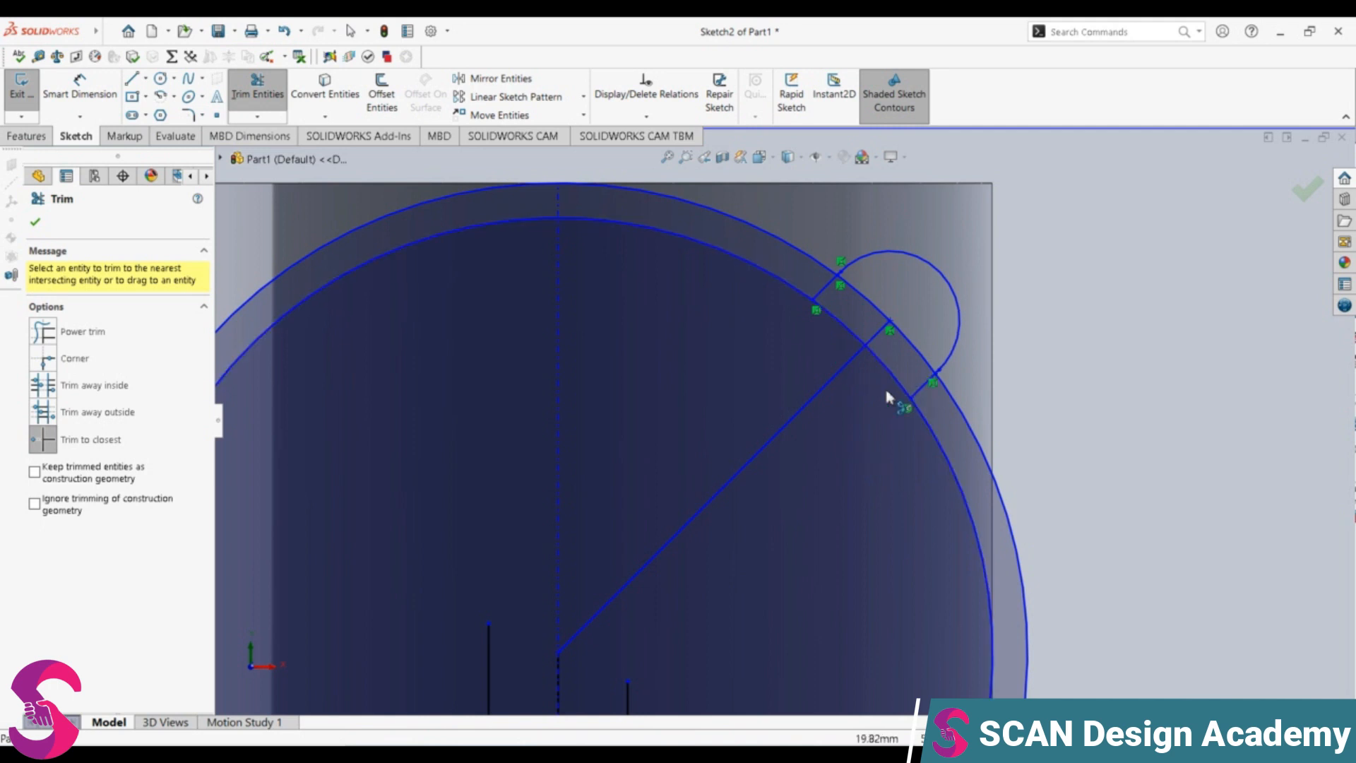
{"action": "left_click", "coordinate": [835, 380]}
Step: Trim away the 27 mm radius circle on both sides of the small lug and its arc inside the lug
{"action": "left_click", "coordinate": [962, 413]}
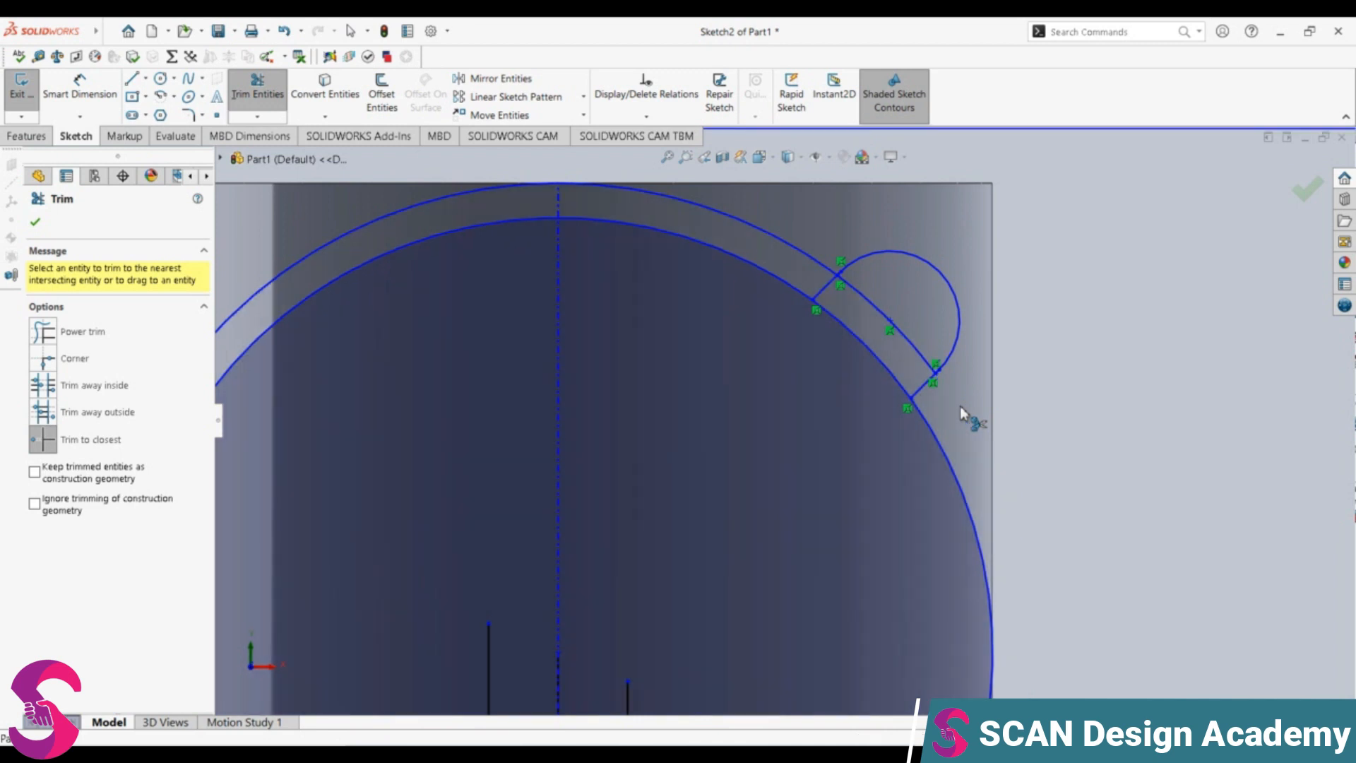
{"action": "left_click", "coordinate": [916, 345]}
{"action": "left_click", "coordinate": [768, 238]}
{"action": "scroll", "coordinate": [812, 414], "scroll_direction": "down", "scroll_amount": 1}
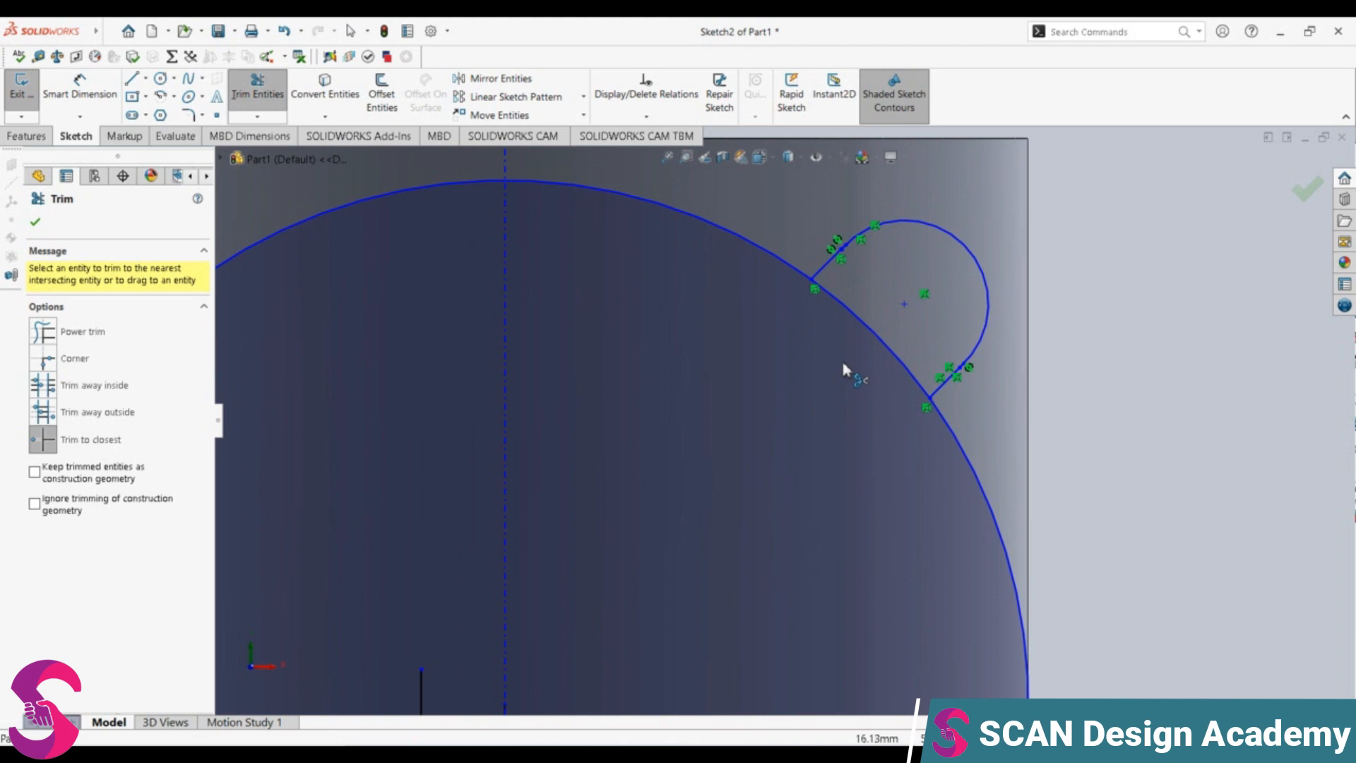
{"action": "scroll", "coordinate": [808, 415], "scroll_direction": "up", "scroll_amount": 5}
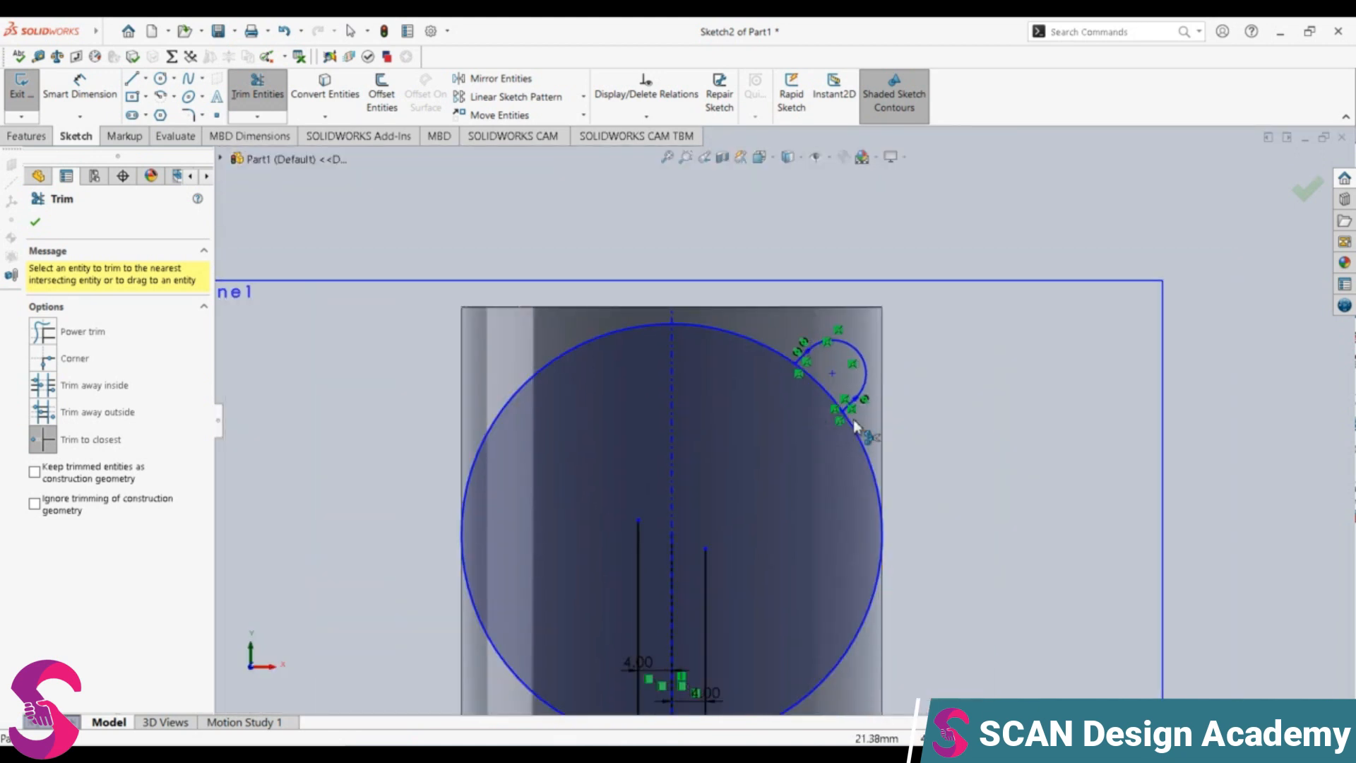
{"action": "scroll", "coordinate": [824, 399], "scroll_direction": "down", "scroll_amount": 1}
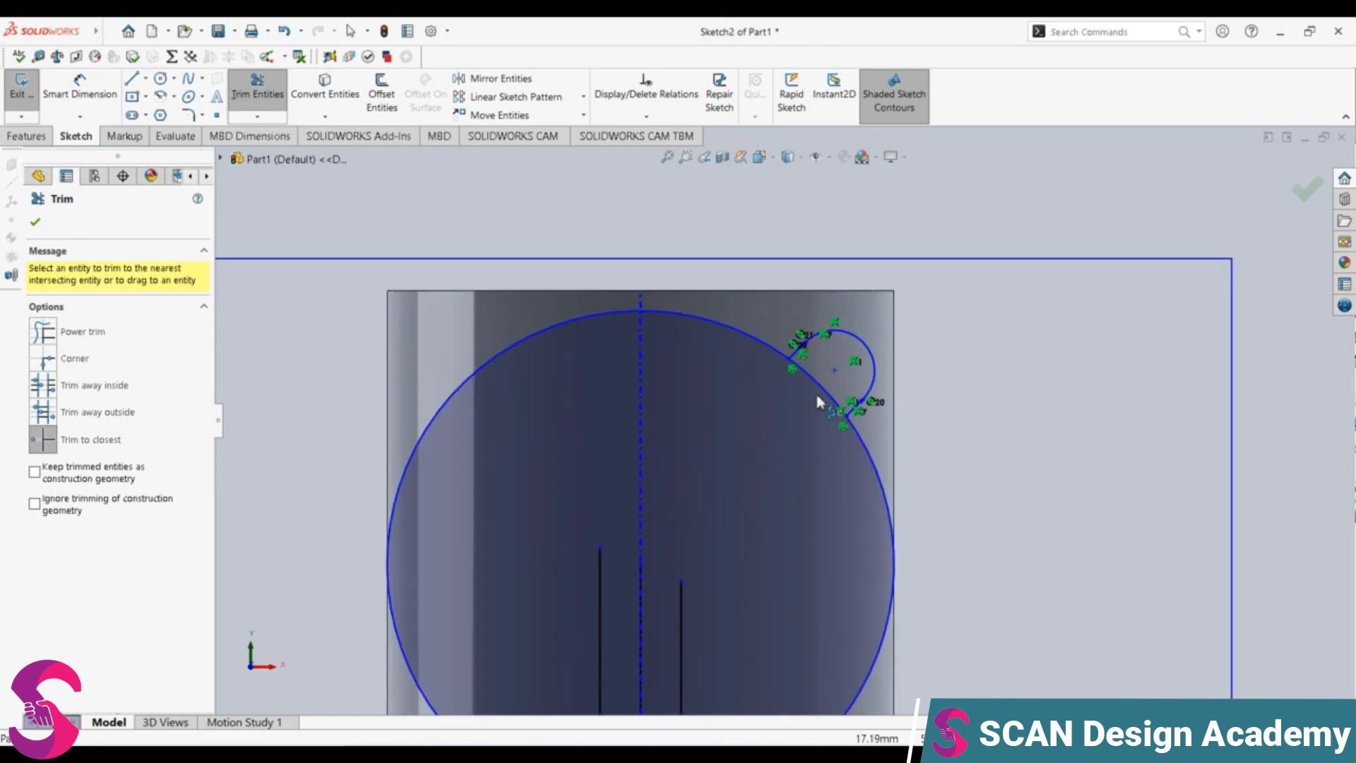
{"action": "scroll", "coordinate": [817, 397], "scroll_direction": "up", "scroll_amount": 3}
{"action": "key", "text": "Escape"}
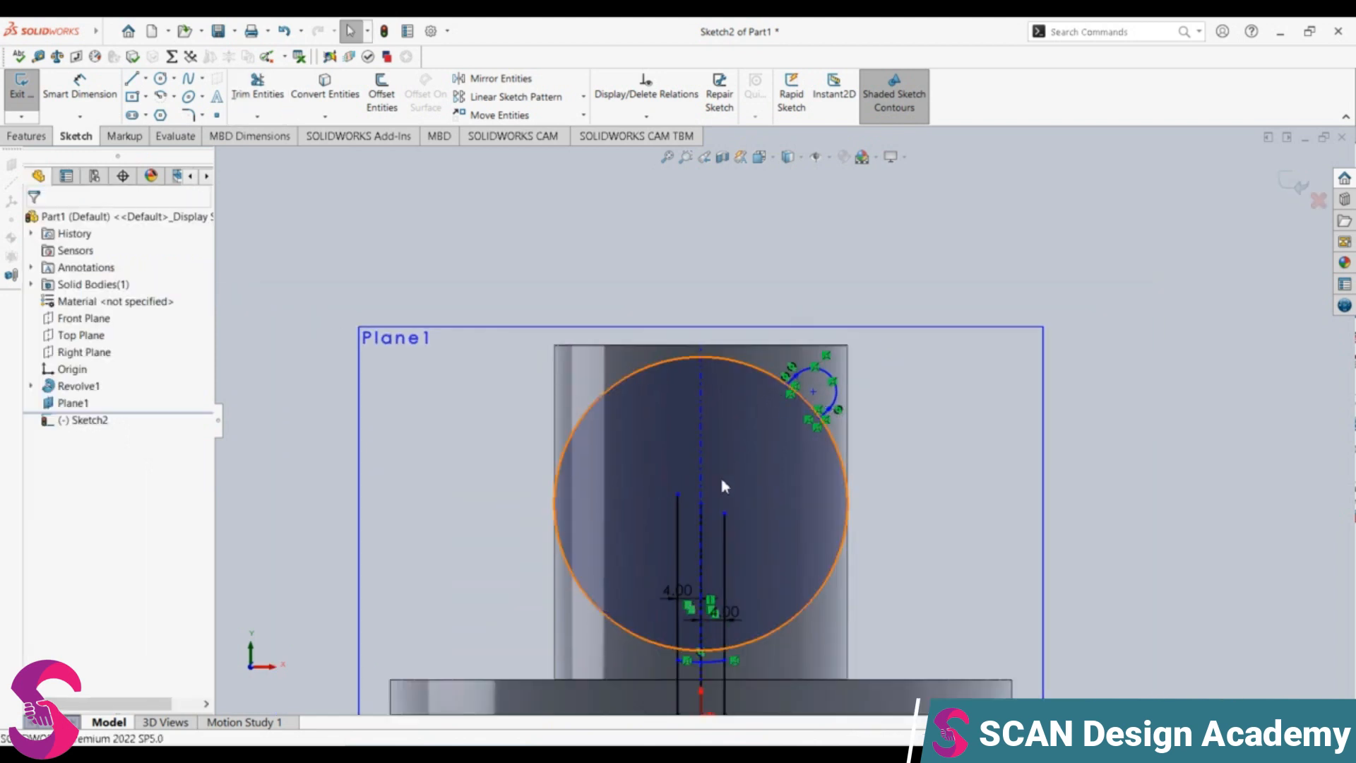
Step: Delete the two vertical offset lines and the leftover short arc below the 25 mm radius circle
{"action": "left_click", "coordinate": [725, 562]}
{"action": "key", "text": "Delete"}
{"action": "left_click", "coordinate": [677, 539]}
{"action": "key", "text": "Delete"}
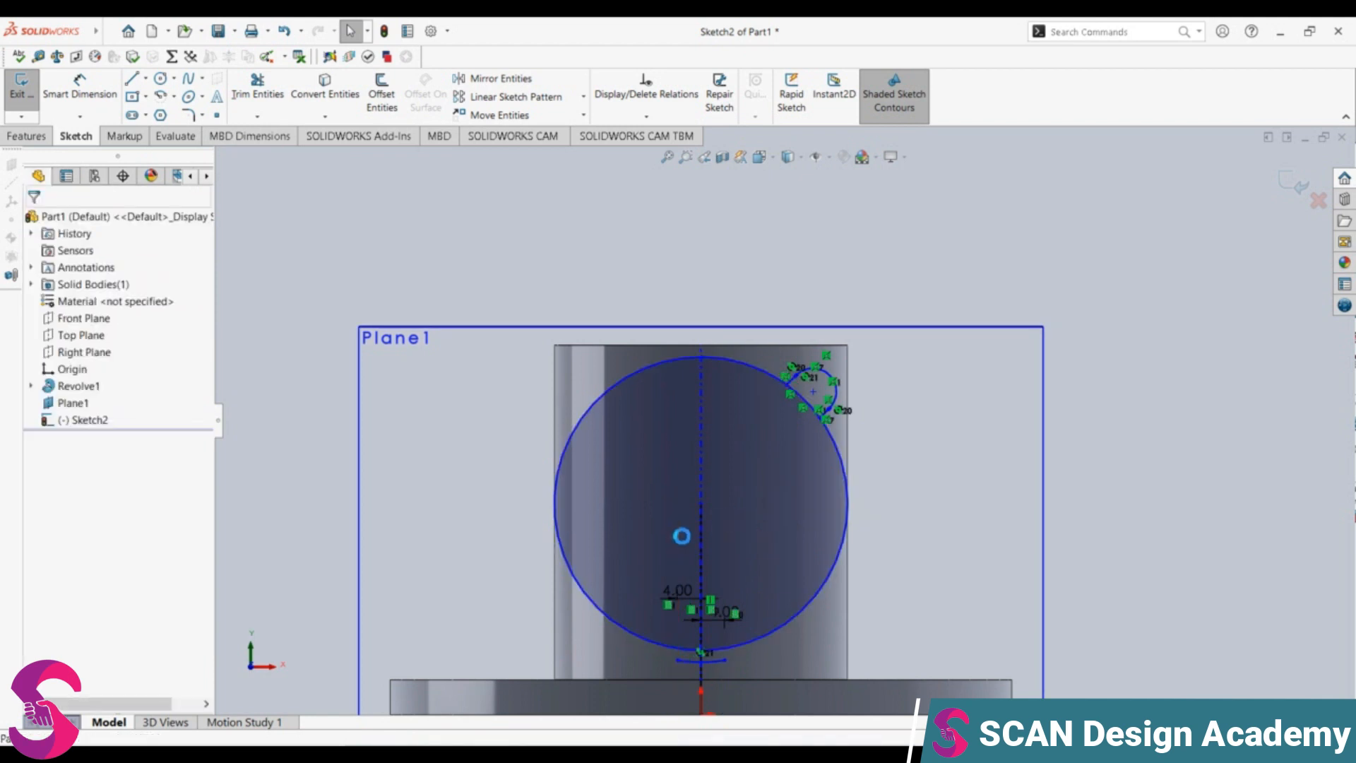
{"action": "left_click", "coordinate": [697, 662]}
{"action": "key", "text": "Delete"}
Step: Undo the accidental deletion of the 25 mm radius circle
{"action": "left_click", "coordinate": [730, 629]}
{"action": "key", "text": "Delete"}
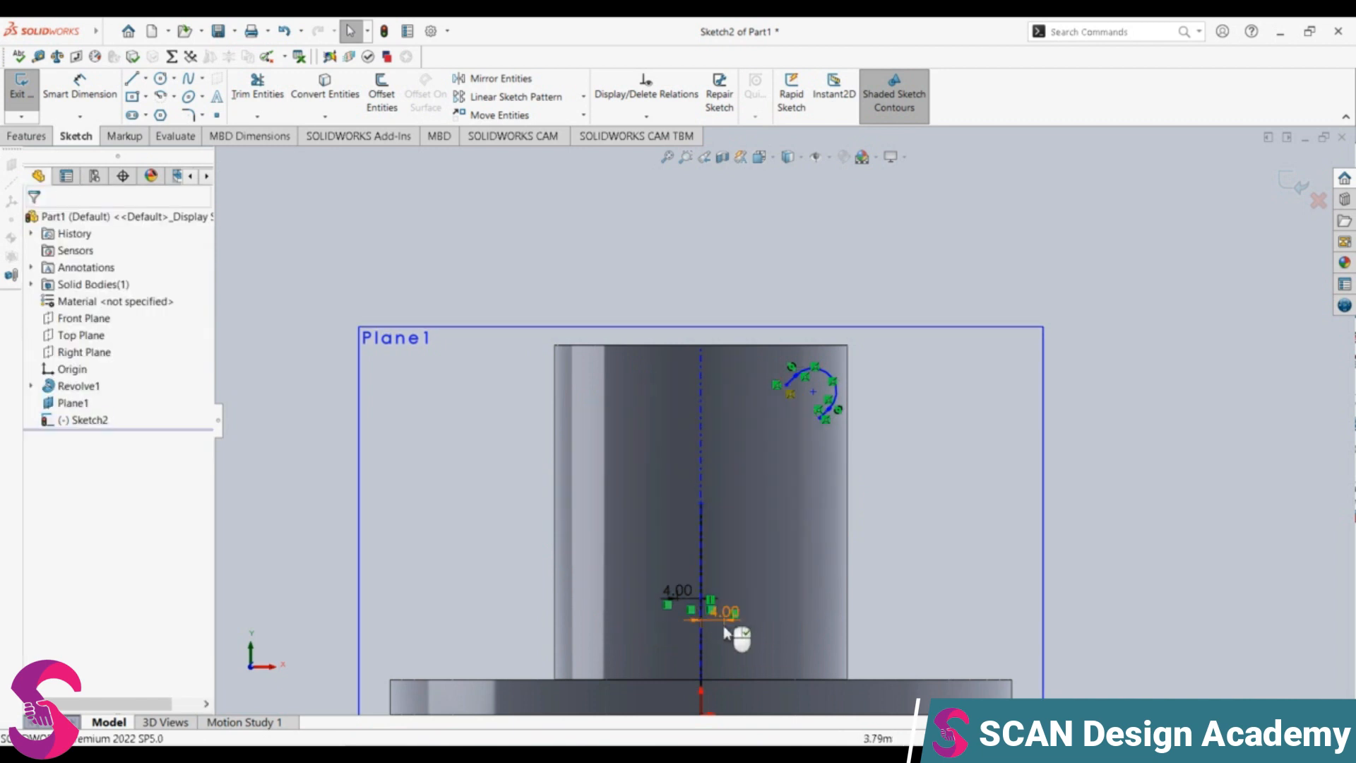
{"action": "key", "text": "ctrl+z"}
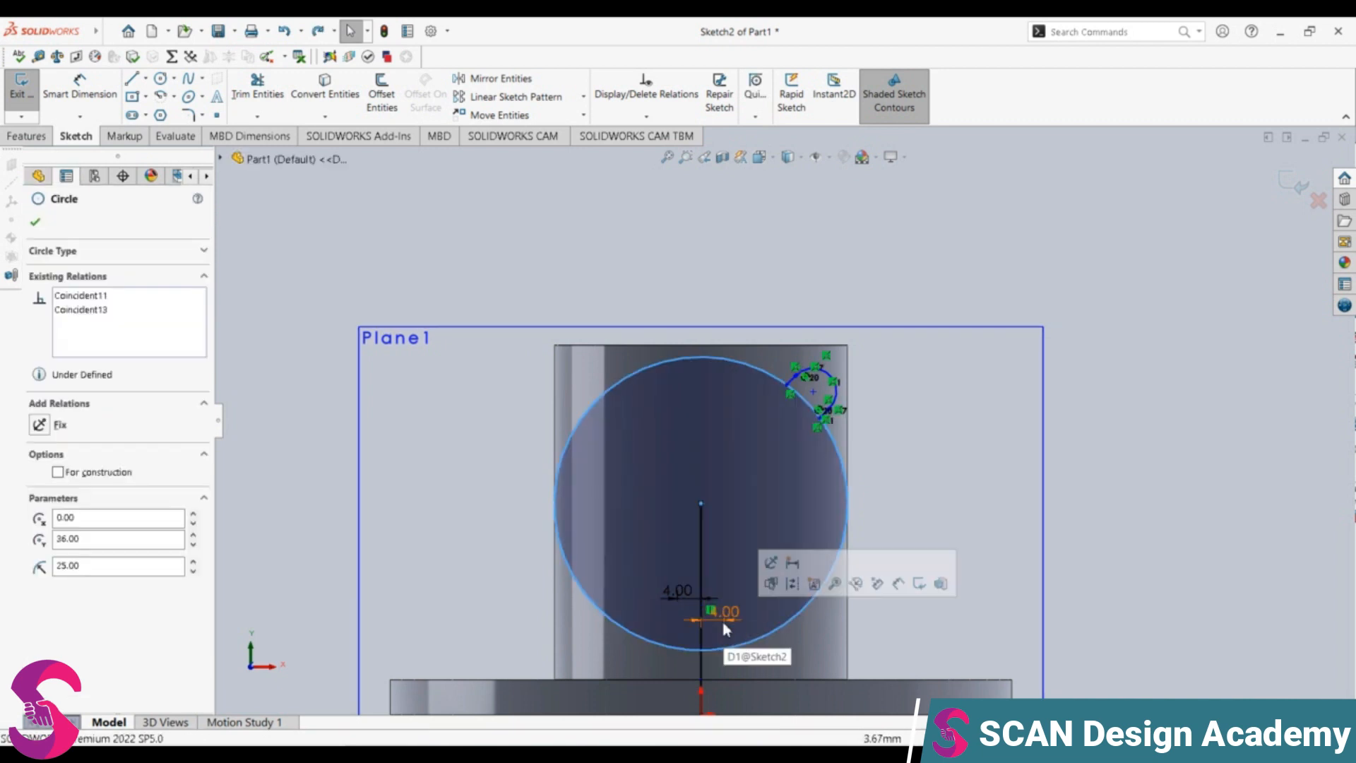
Step: Delete the leftover 4 mm offset dimensions beside the vertical line below the circle's centre
{"action": "left_click", "coordinate": [727, 622]}
{"action": "key", "text": "Delete"}
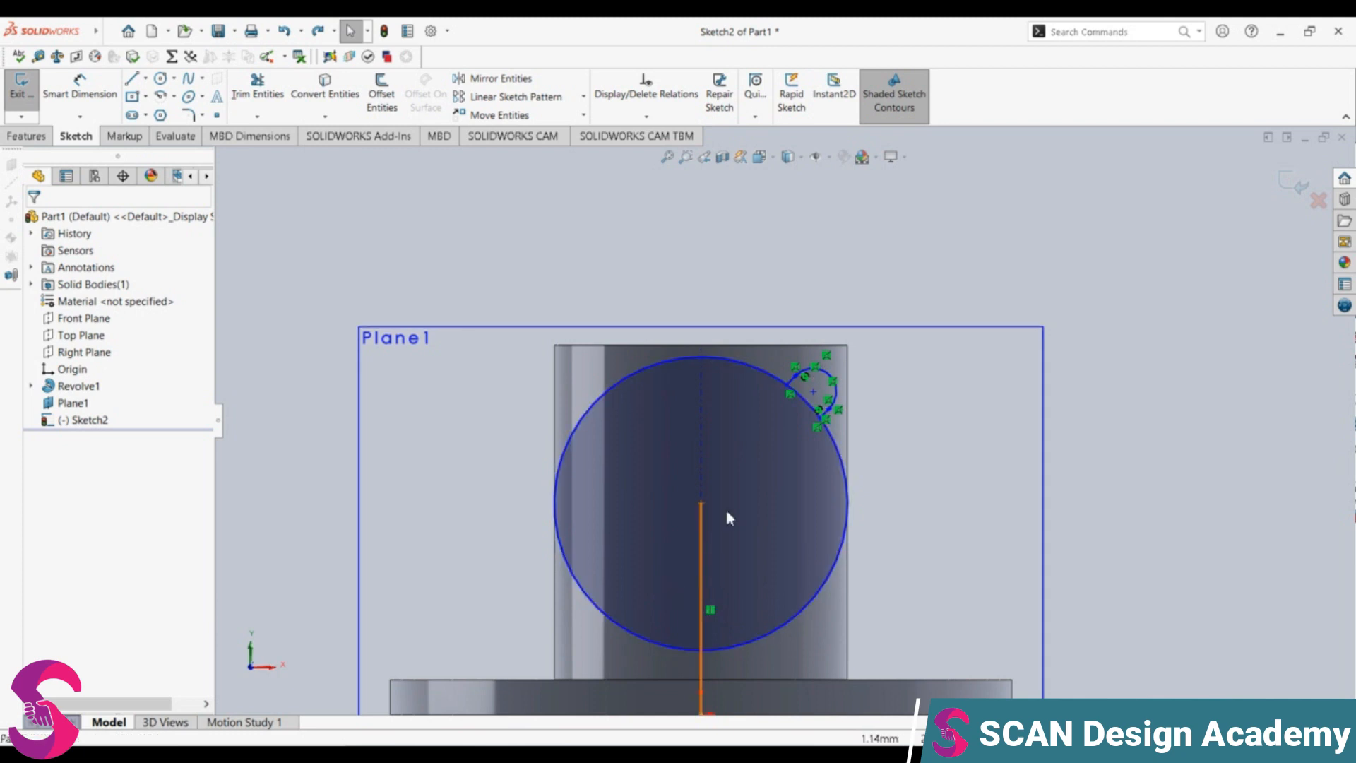
Step: Try to offset the 25 mm radius circle by a distance of 0 mm
{"action": "scroll", "coordinate": [790, 410], "scroll_direction": "down", "scroll_amount": 3}
{"action": "scroll", "coordinate": [787, 404], "scroll_direction": "down", "scroll_amount": 2}
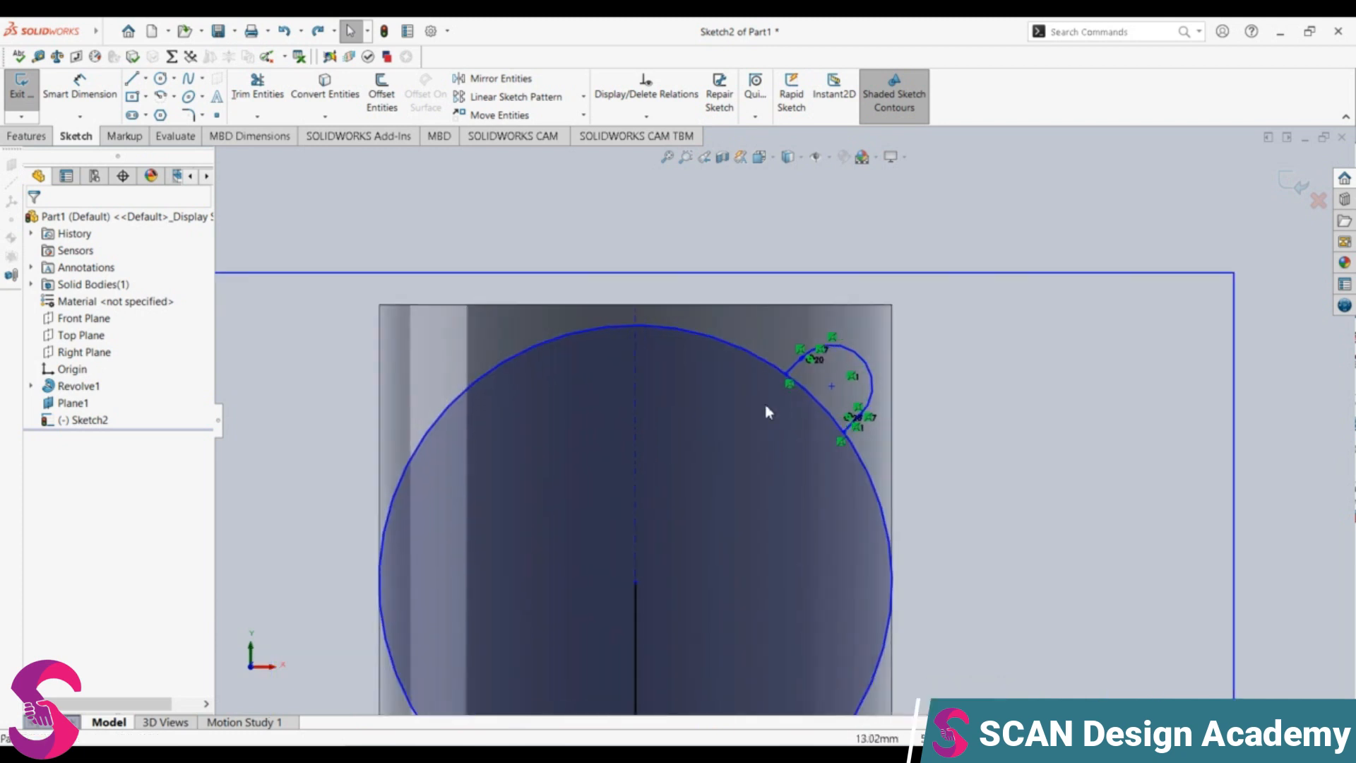
{"action": "left_click", "coordinate": [385, 105]}
{"action": "left_click", "coordinate": [750, 359]}
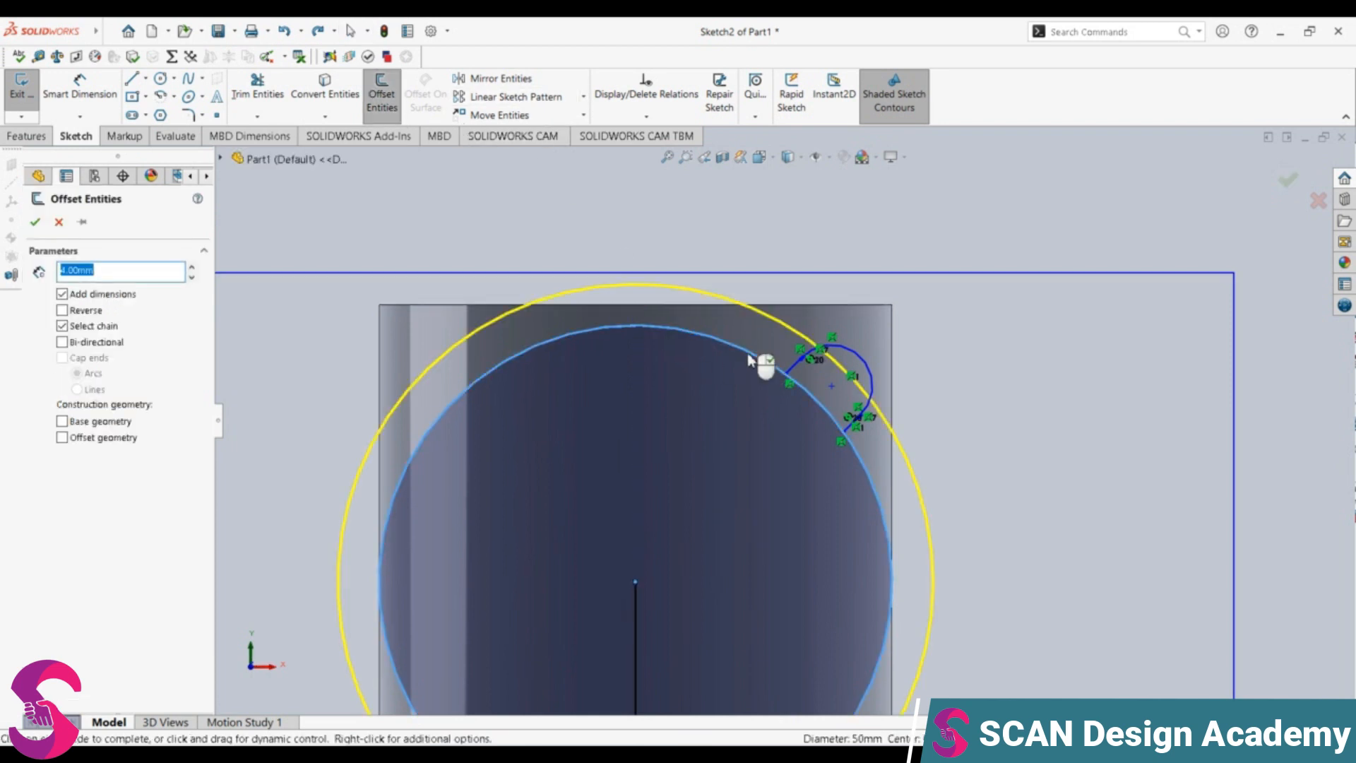
{"action": "type", "text": "0"}
{"action": "key", "text": "Return"}
{"action": "left_click", "coordinate": [762, 371]}
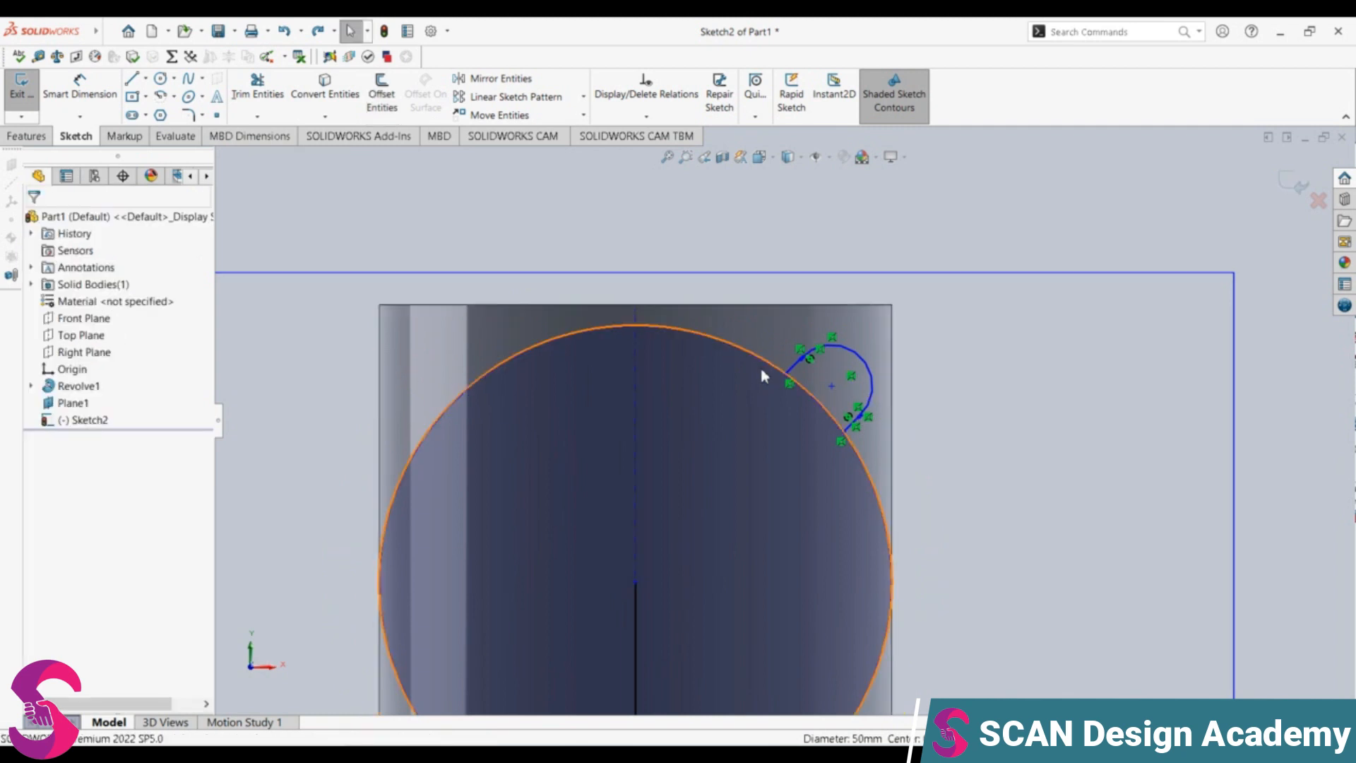
Step: Trim the 25 mm radius circle outside the lug, keeping only the arc that closes the lug profile
{"action": "left_click", "coordinate": [257, 87]}
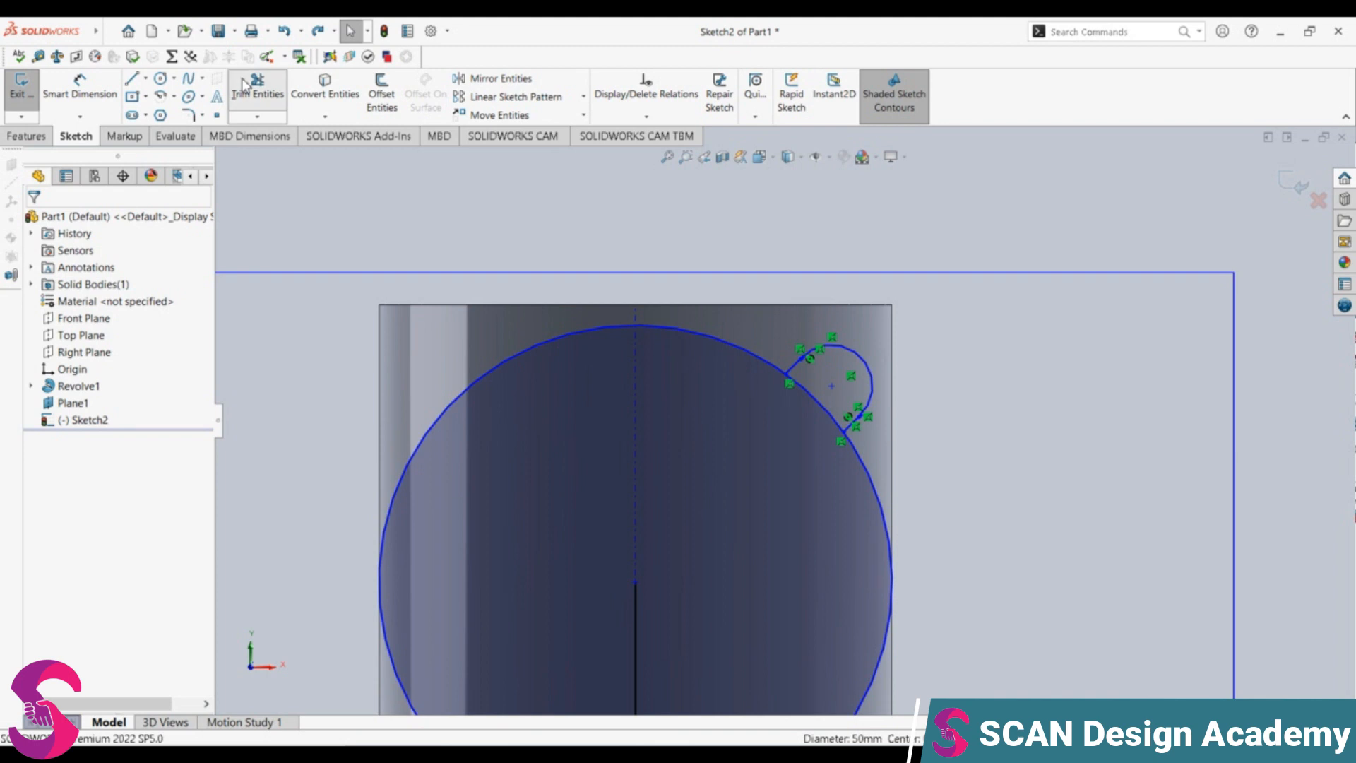
{"action": "left_click", "coordinate": [773, 371]}
{"action": "left_click", "coordinate": [847, 424]}
{"action": "key", "text": "Escape"}
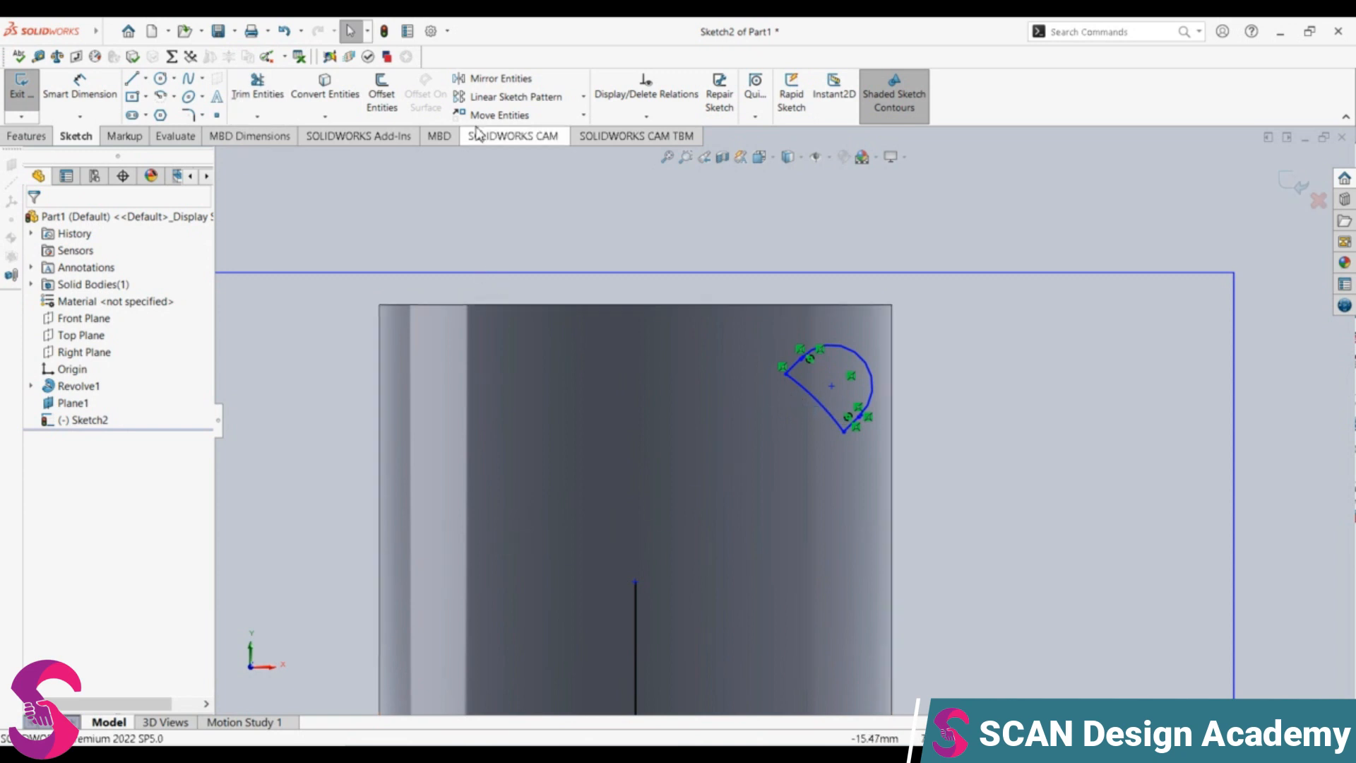
Step: Redraw the 25 mm radius circle from the upper end of the vertical line, passing through the lug's closing arc
{"action": "left_click", "coordinate": [175, 79]}
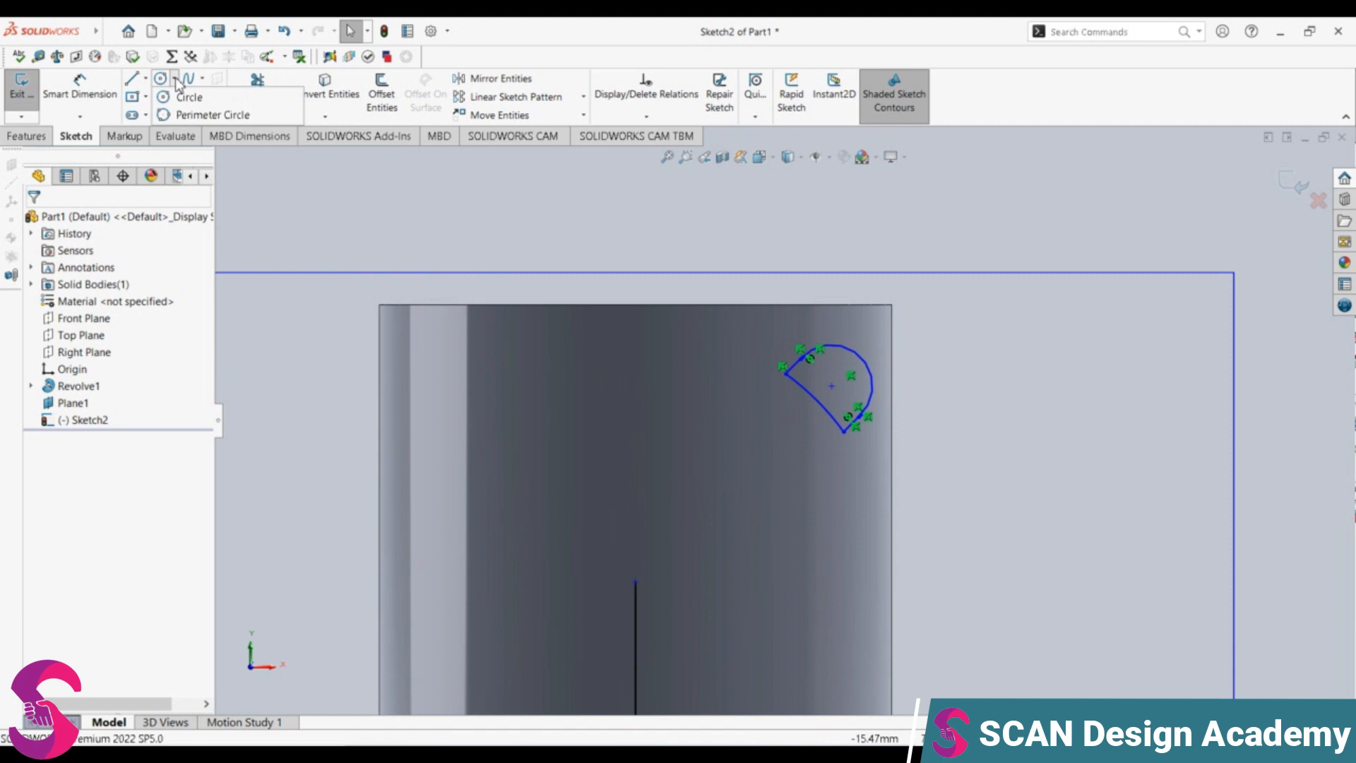
{"action": "left_click", "coordinate": [182, 97]}
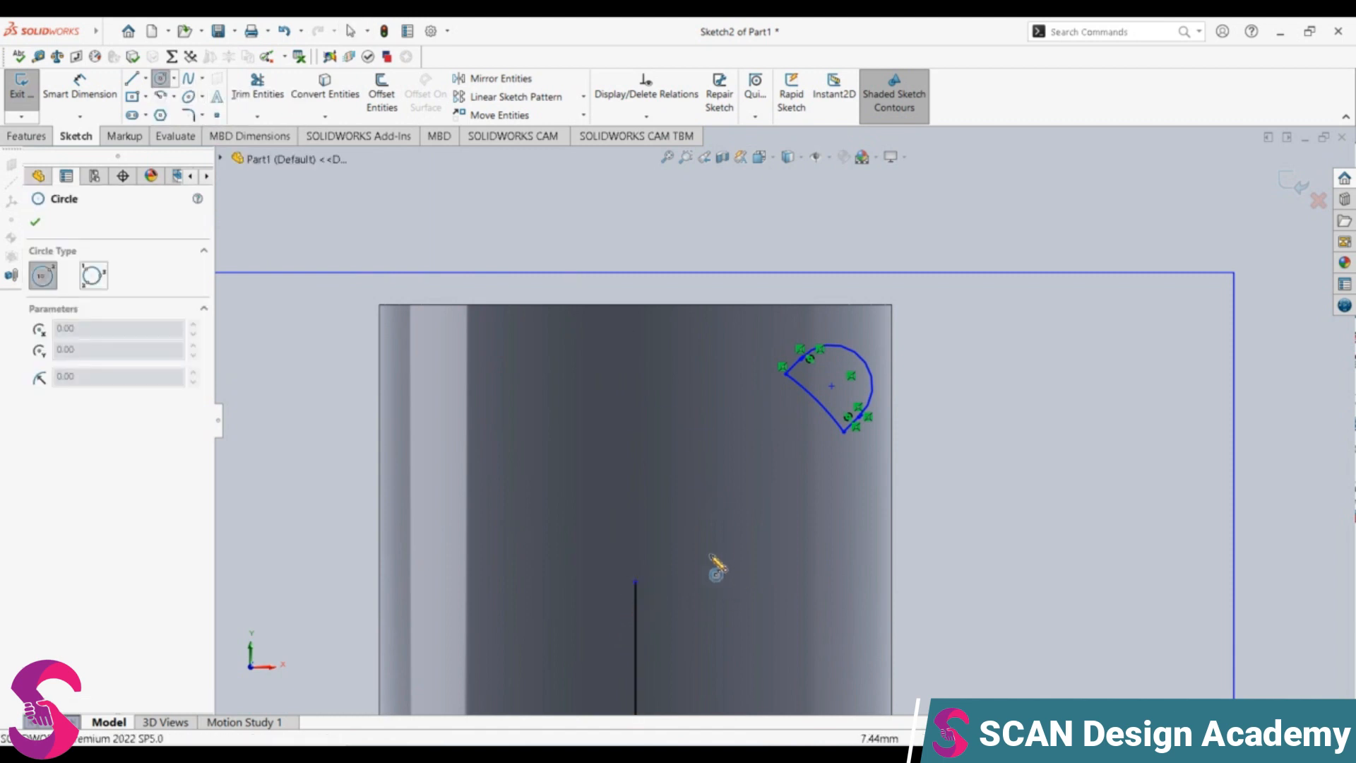
{"action": "left_click", "coordinate": [636, 581]}
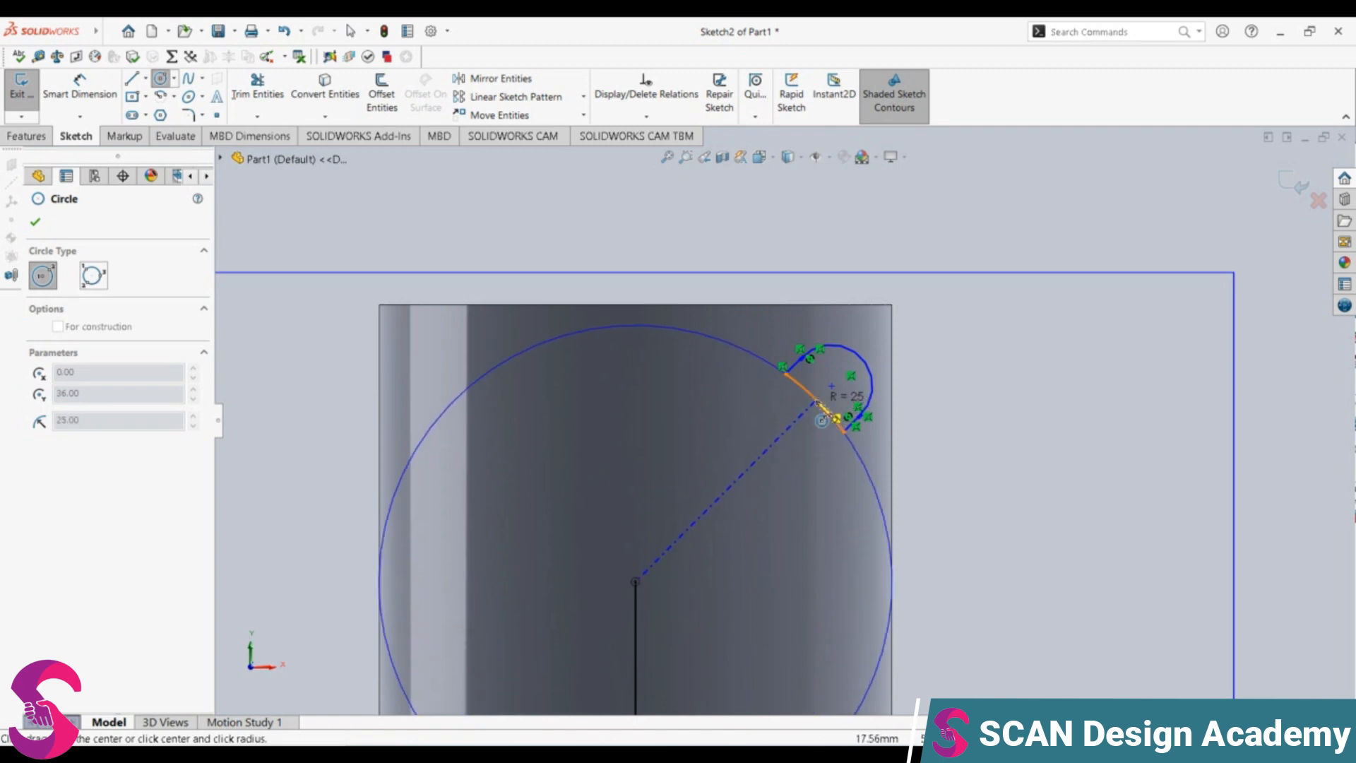
{"action": "left_click", "coordinate": [818, 404]}
{"action": "key", "text": "Escape"}
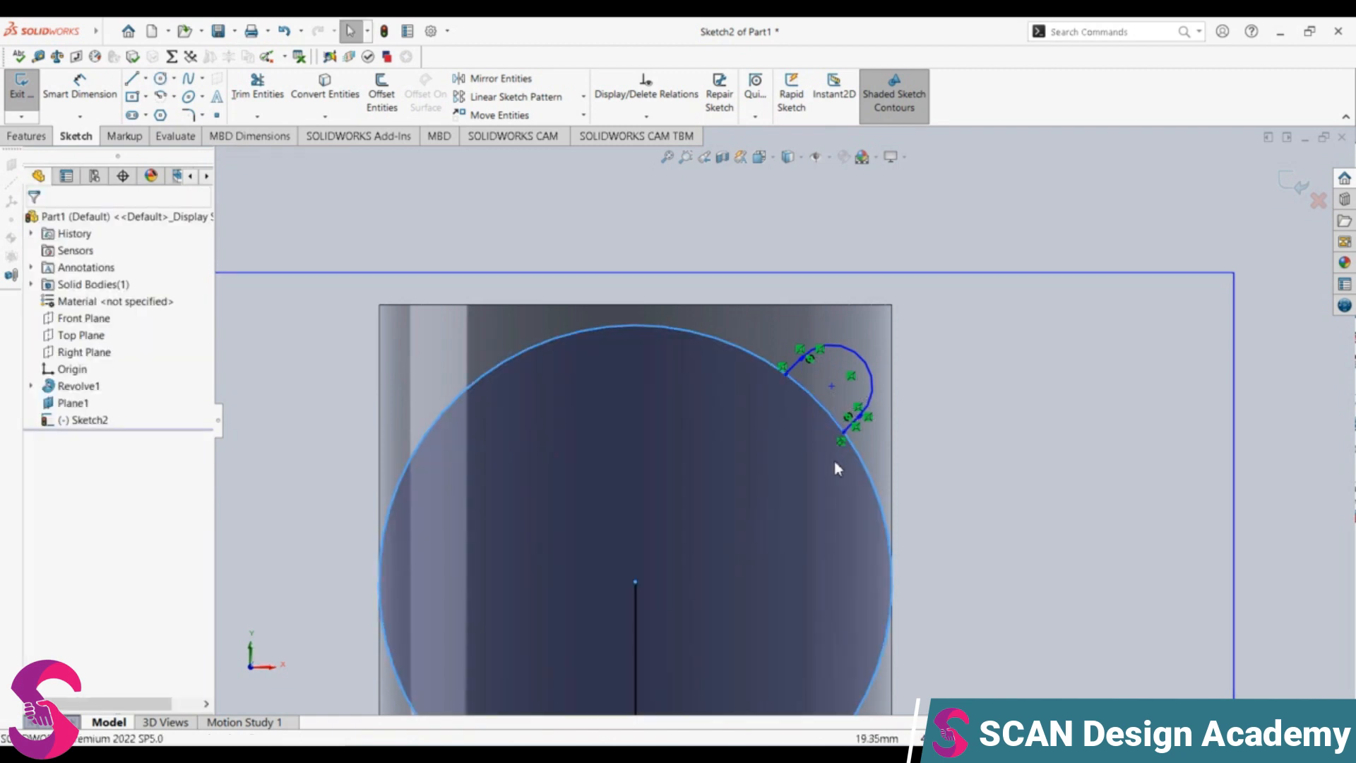
{"action": "key", "text": "z"}
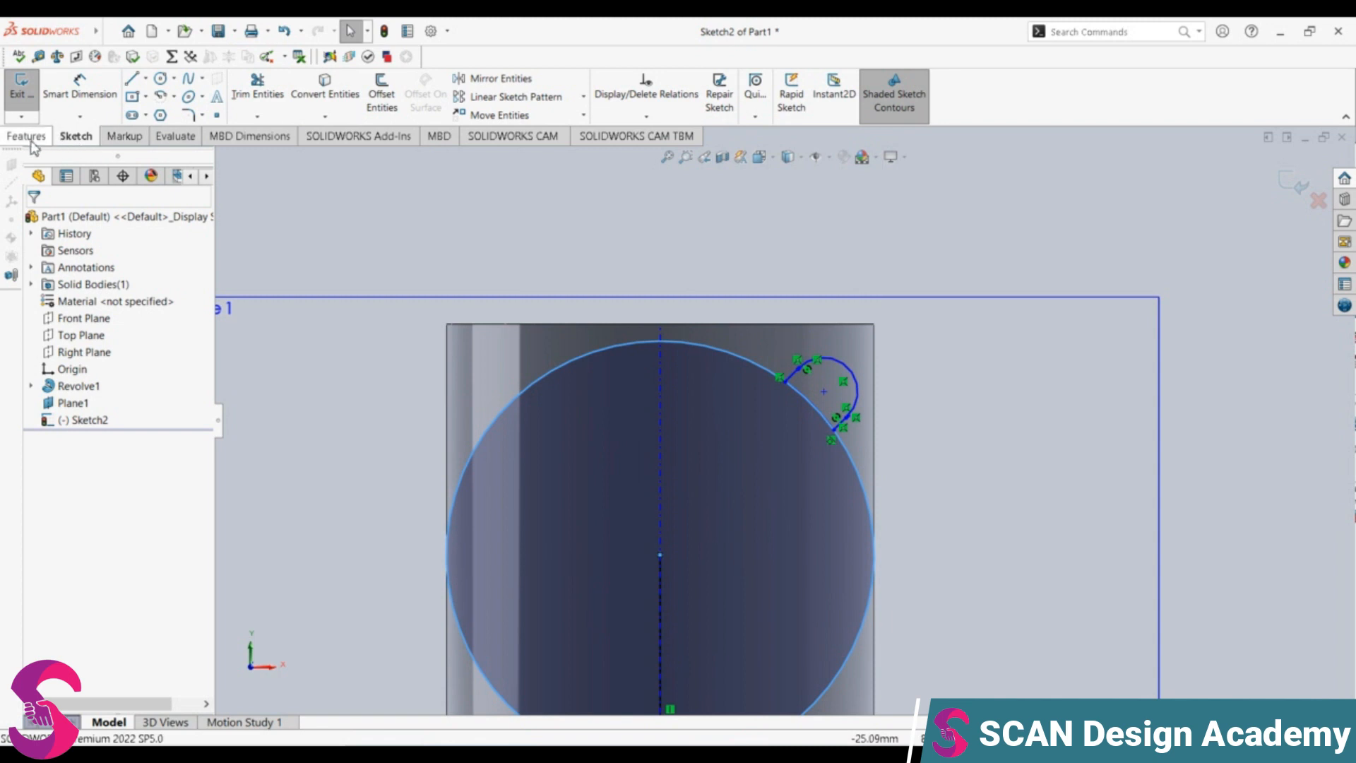
{"action": "left_click", "coordinate": [787, 253]}
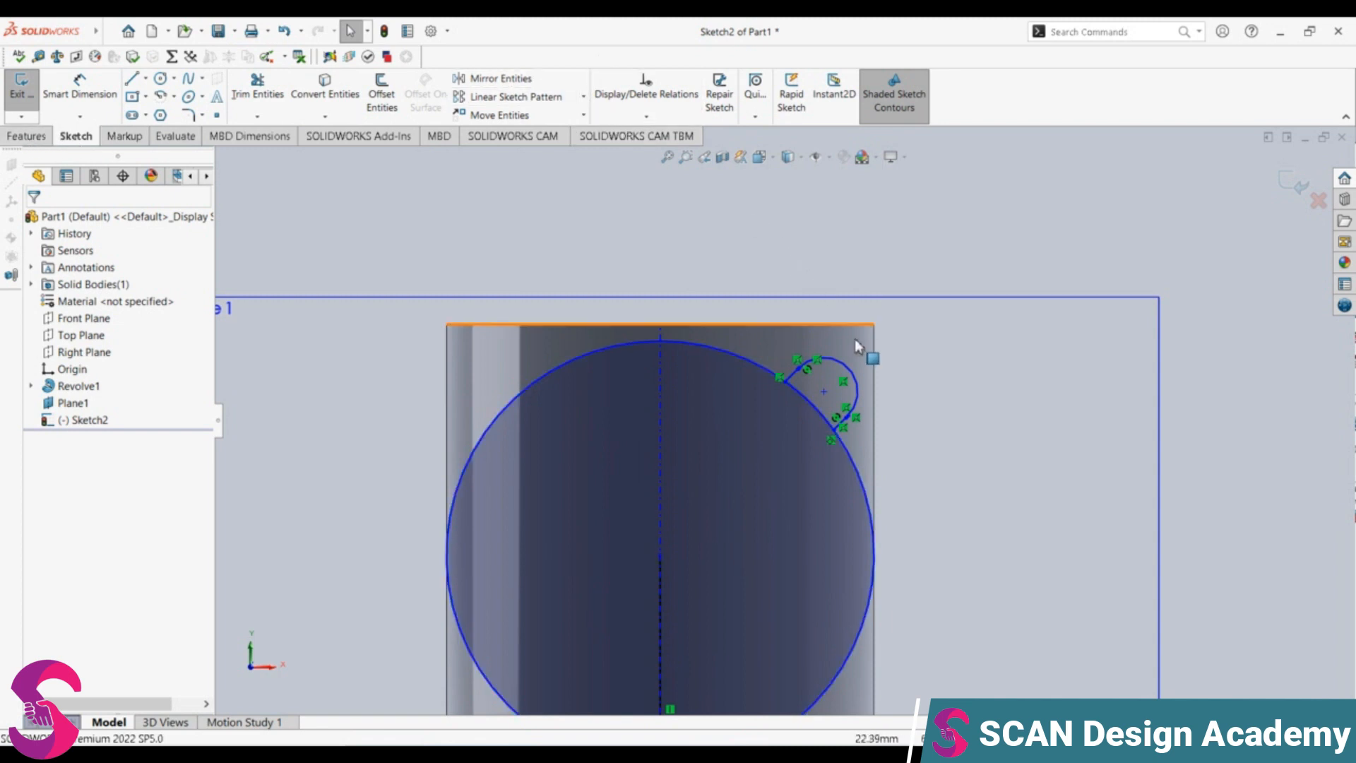
{"action": "left_click", "coordinate": [846, 419]}
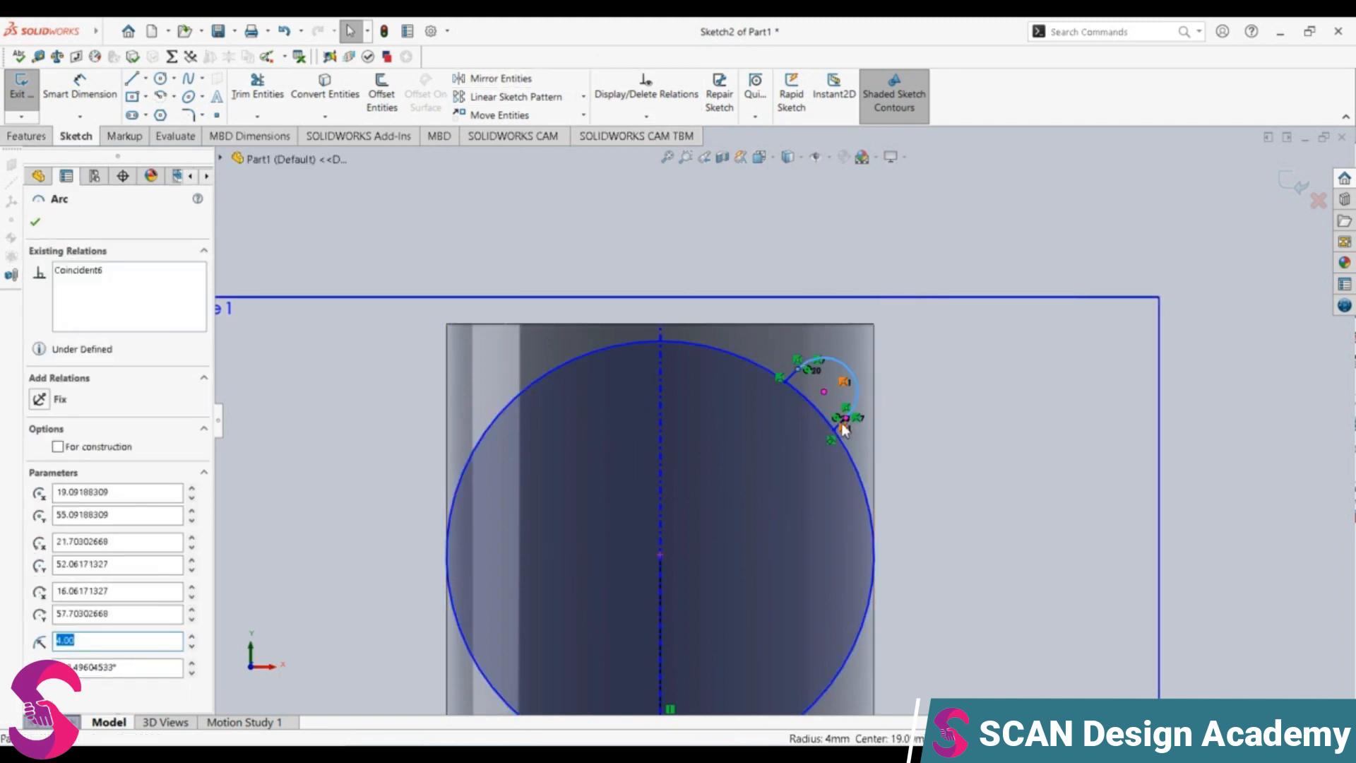
{"action": "scroll", "coordinate": [851, 424], "scroll_direction": "down", "scroll_amount": 4}
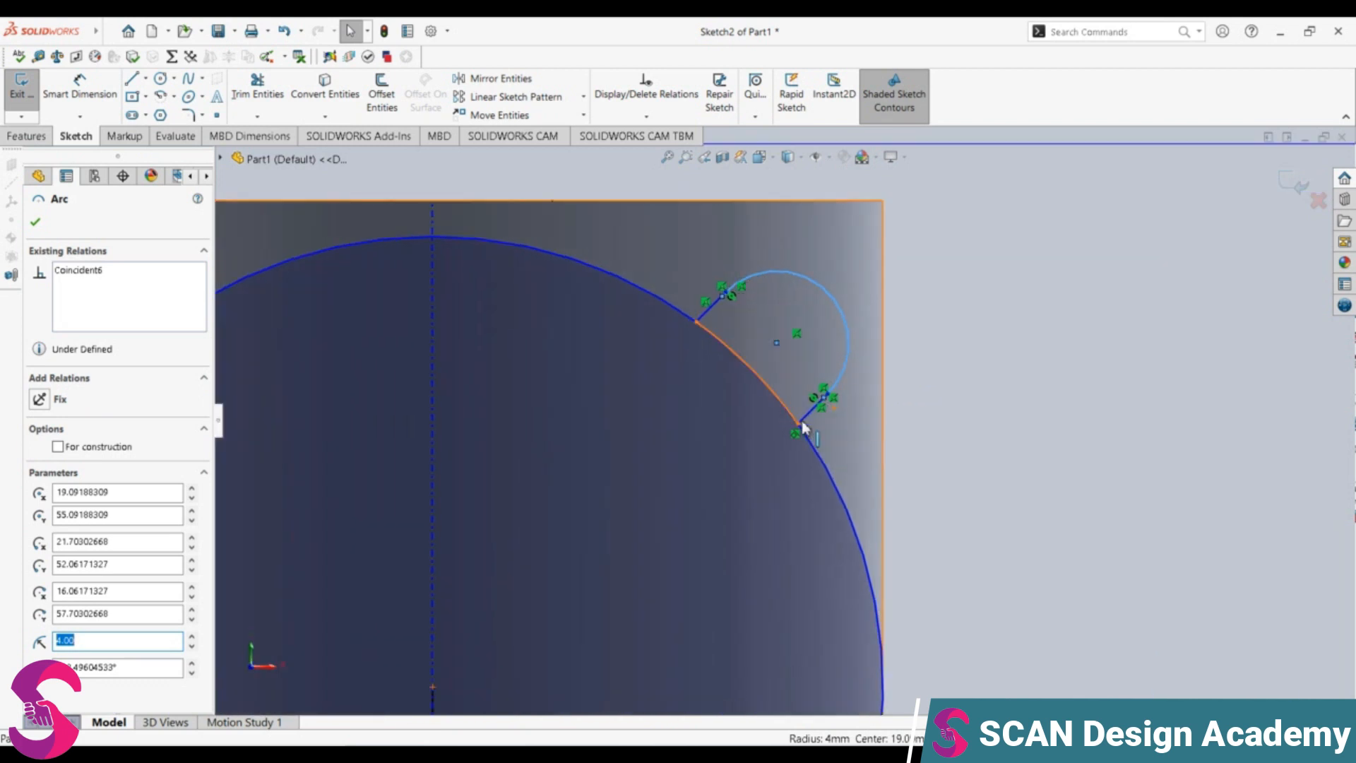
{"action": "left_click", "coordinate": [805, 423]}
{"action": "left_click", "coordinate": [778, 393], "text": "ctrl"}
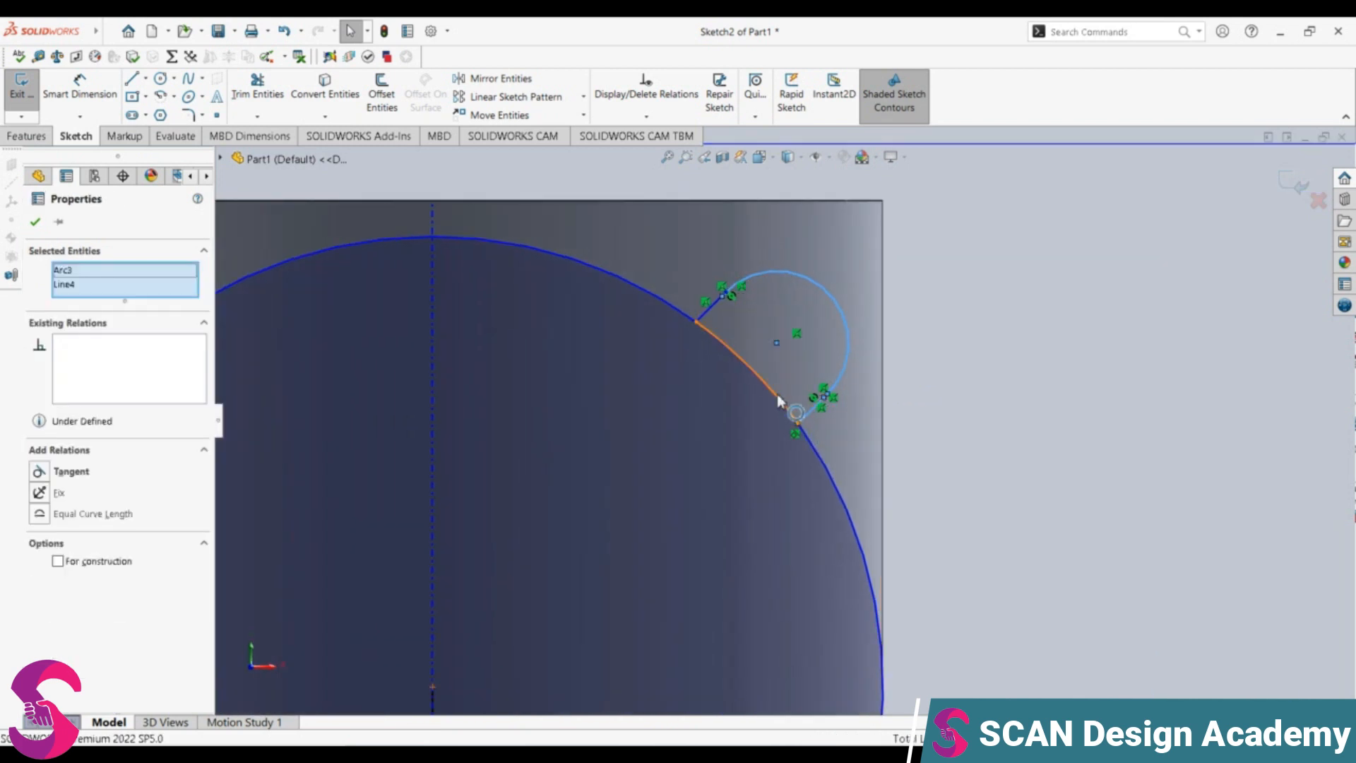
{"action": "left_click", "coordinate": [709, 299], "text": "ctrl"}
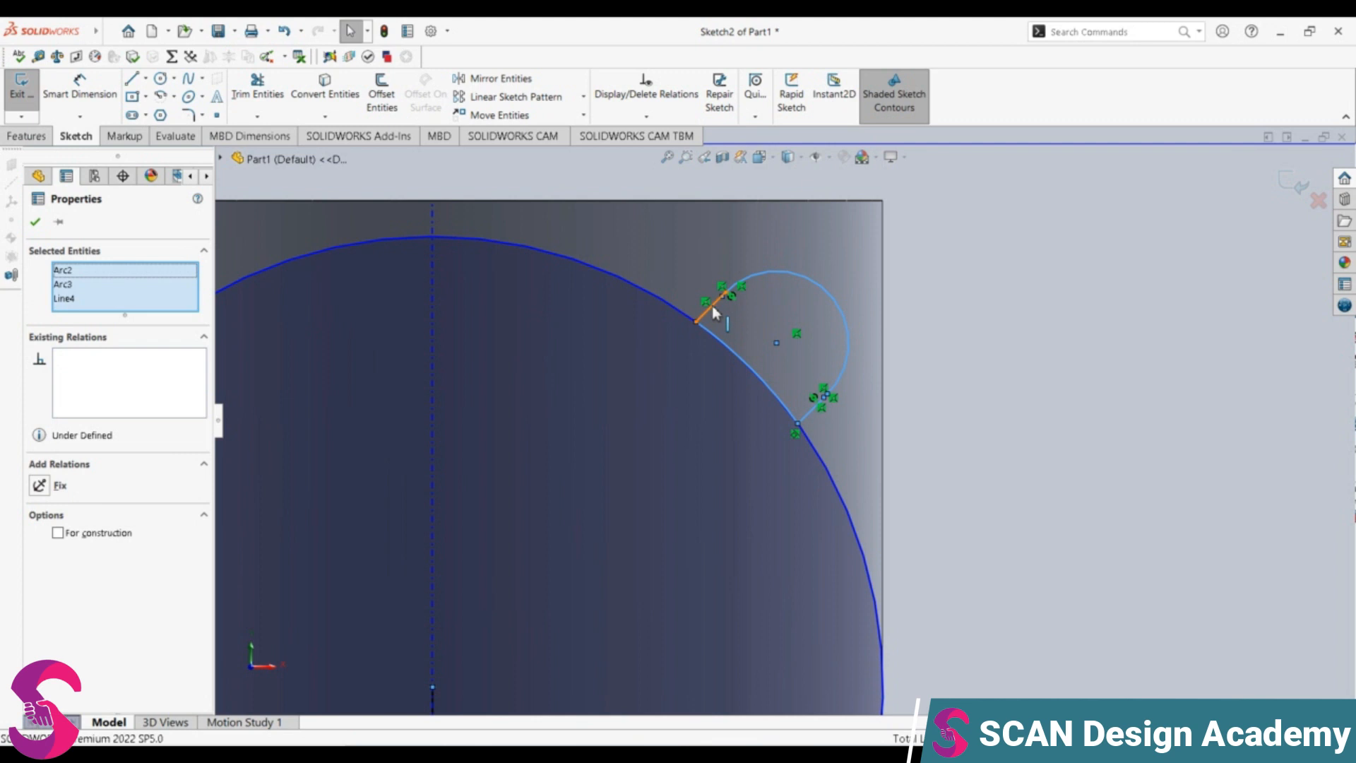
{"action": "left_click", "coordinate": [712, 305], "text": "ctrl"}
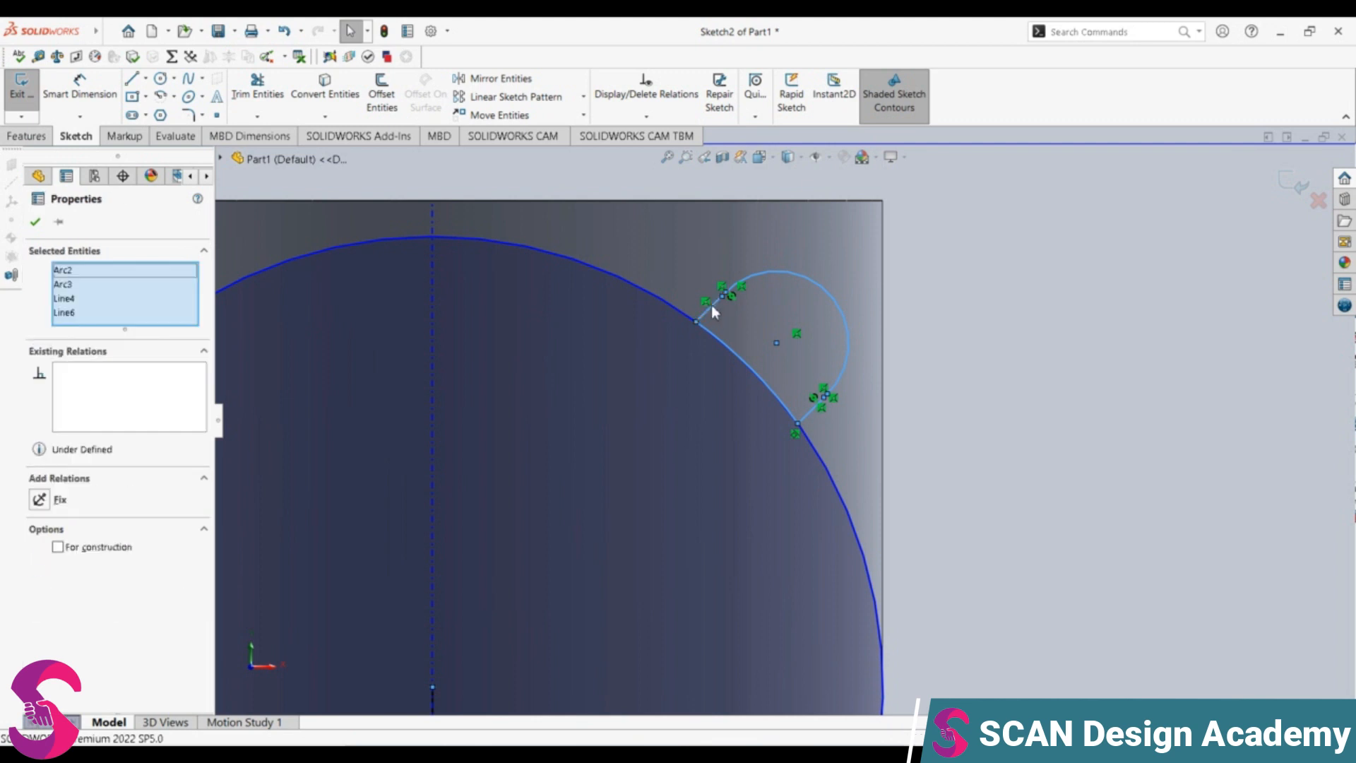
{"action": "left_click", "coordinate": [583, 99]}
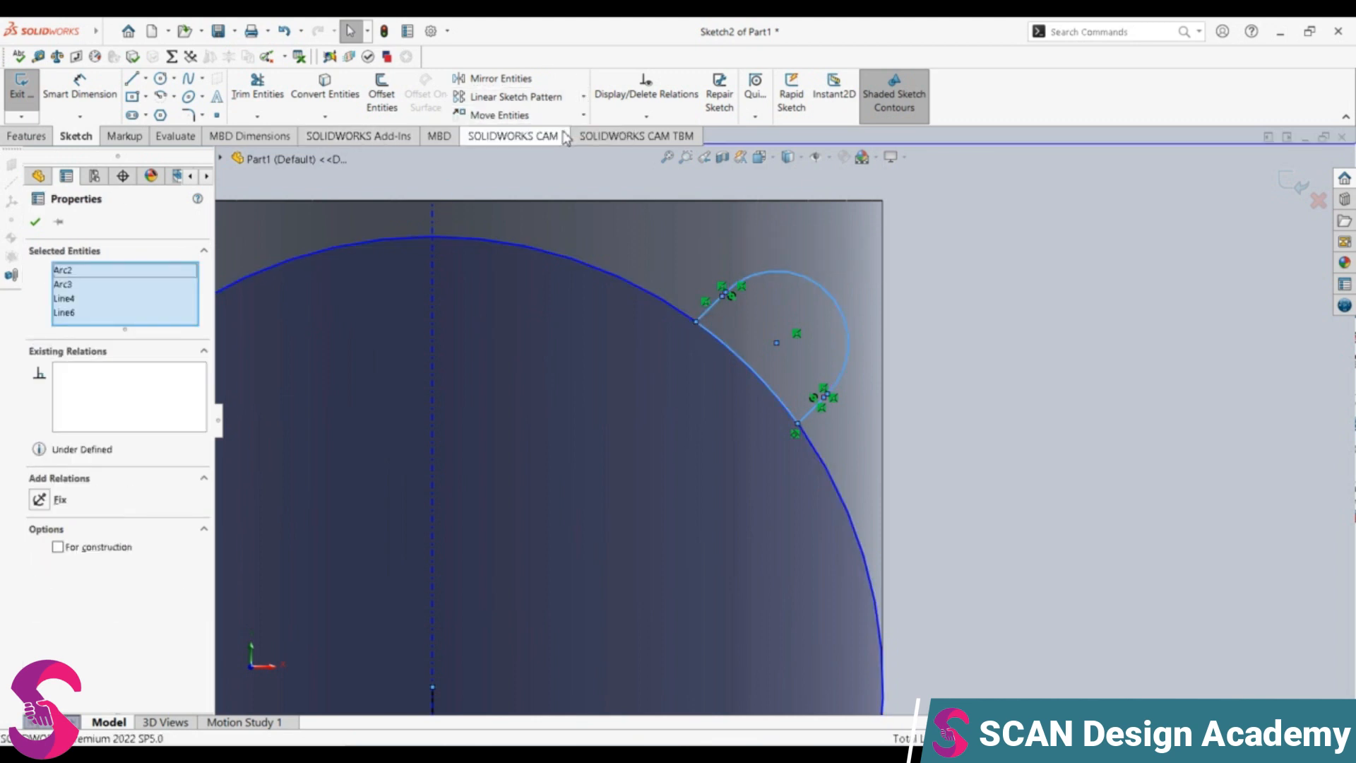
{"action": "scroll", "coordinate": [561, 383], "scroll_direction": "down", "scroll_amount": 2}
{"action": "scroll", "coordinate": [681, 433], "scroll_direction": "up", "scroll_amount": 5}
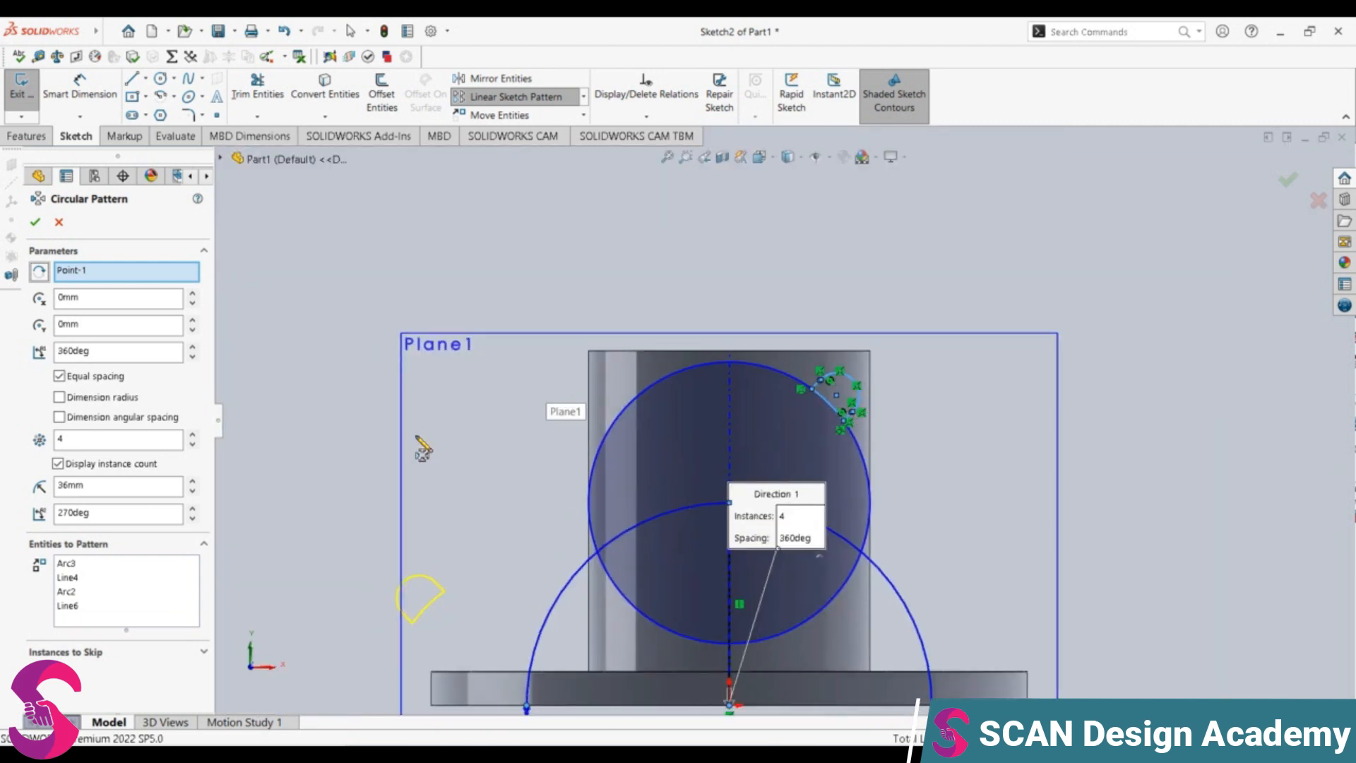
{"action": "left_click", "coordinate": [130, 270]}
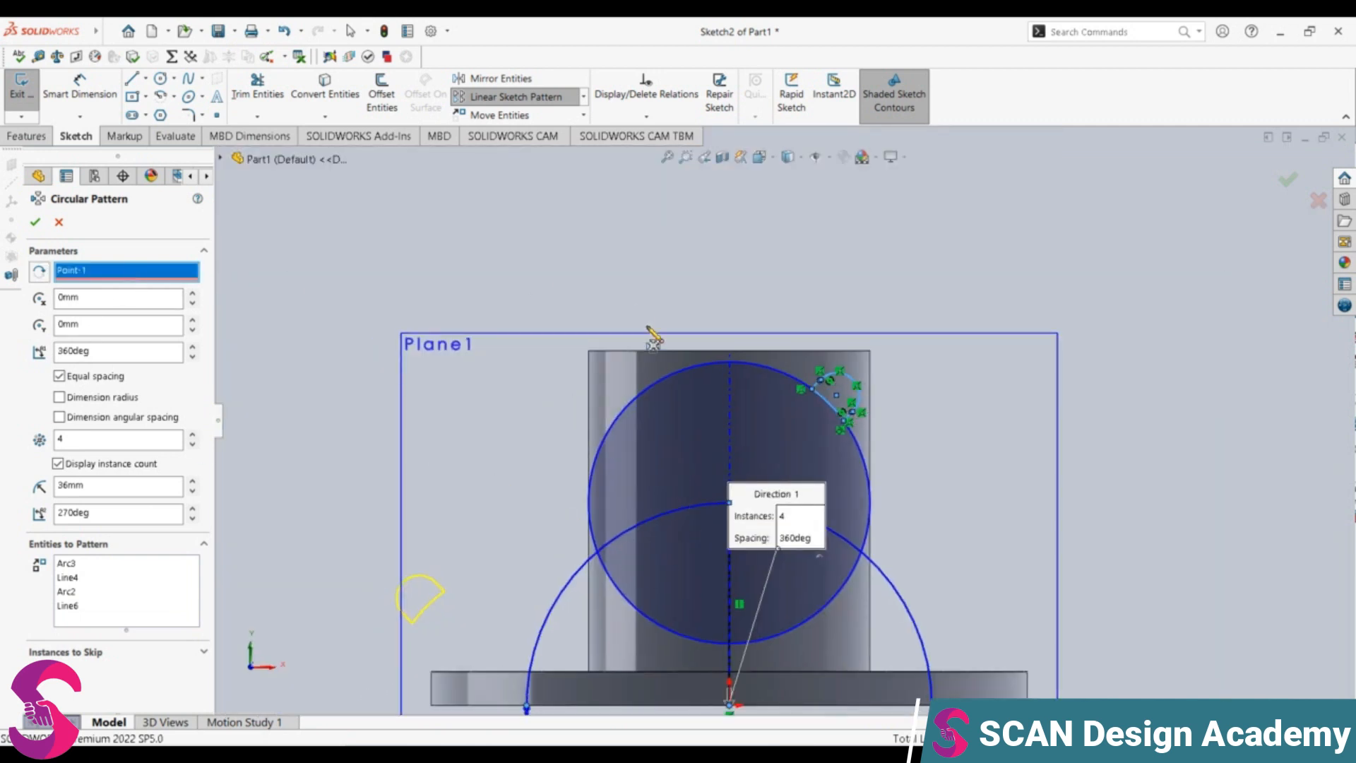
{"action": "left_click", "coordinate": [658, 383]}
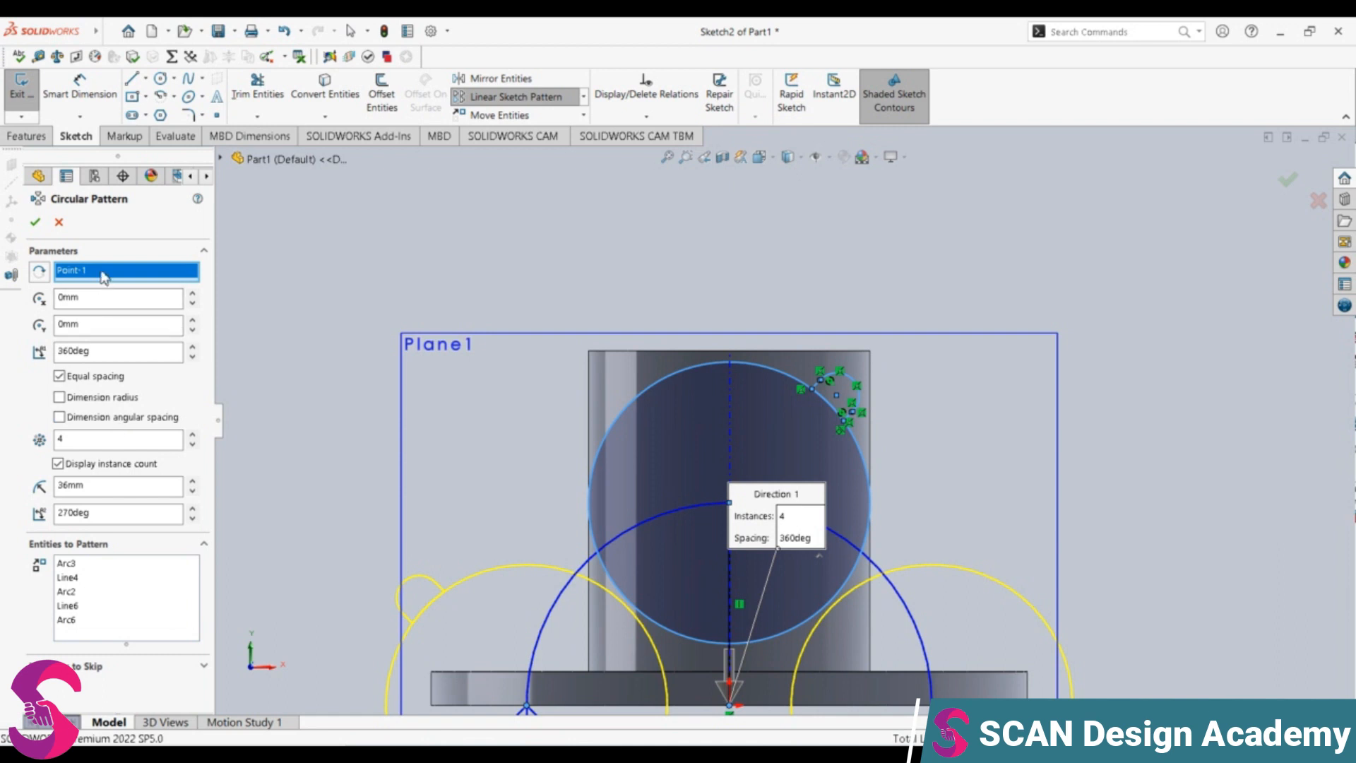
{"action": "key", "text": "Escape"}
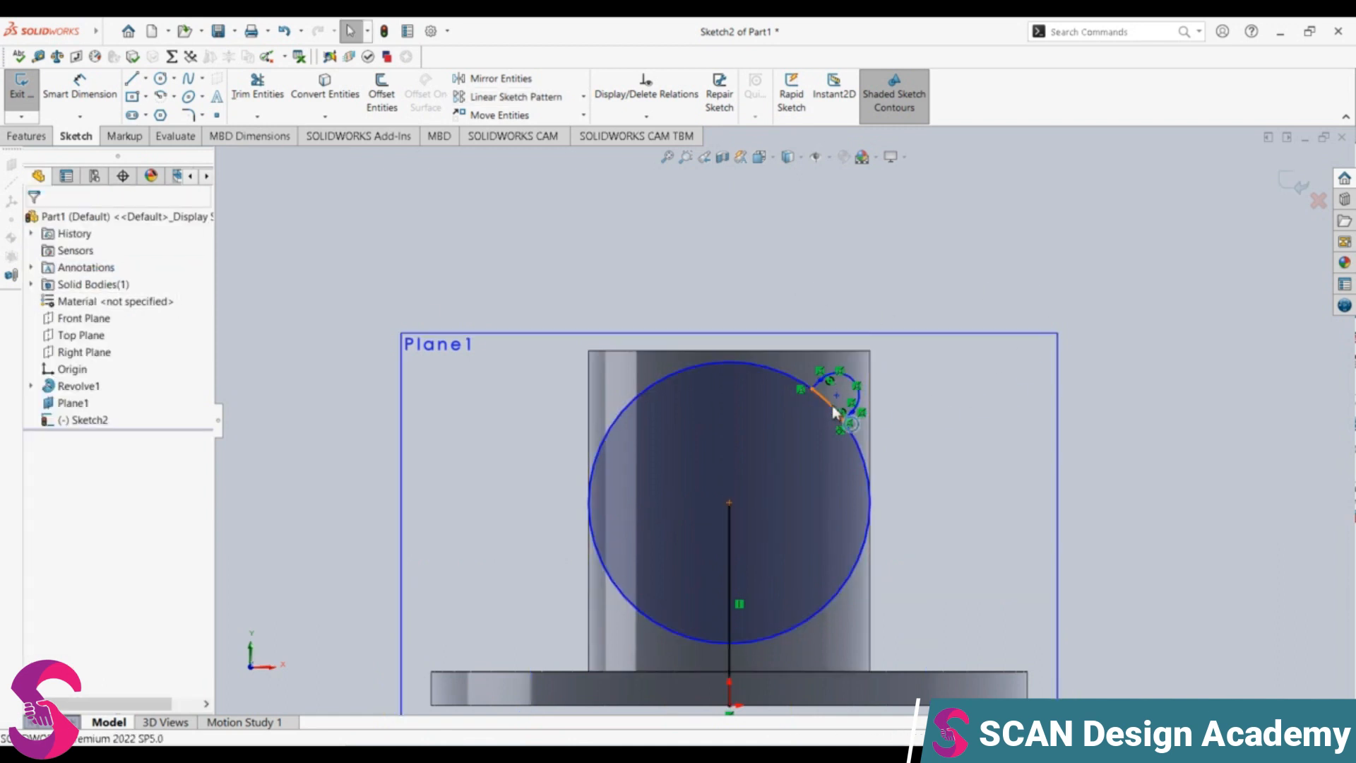
Step: Circular-pattern the closed lug profile, both arcs and both short lines, into 4 equally spaced instances over 360° around the 25 mm radius circle's centre
{"action": "left_click", "coordinate": [826, 405]}
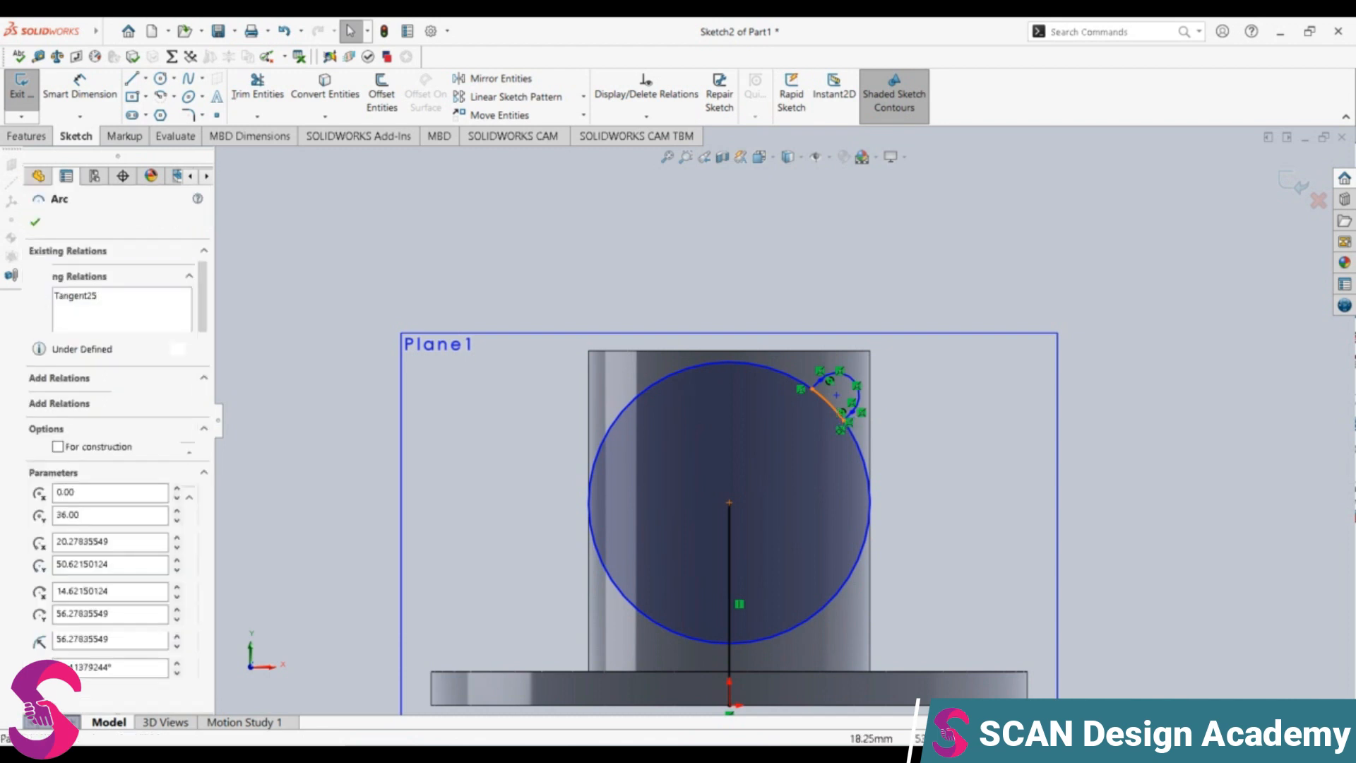
{"action": "left_click", "coordinate": [816, 388], "text": "ctrl"}
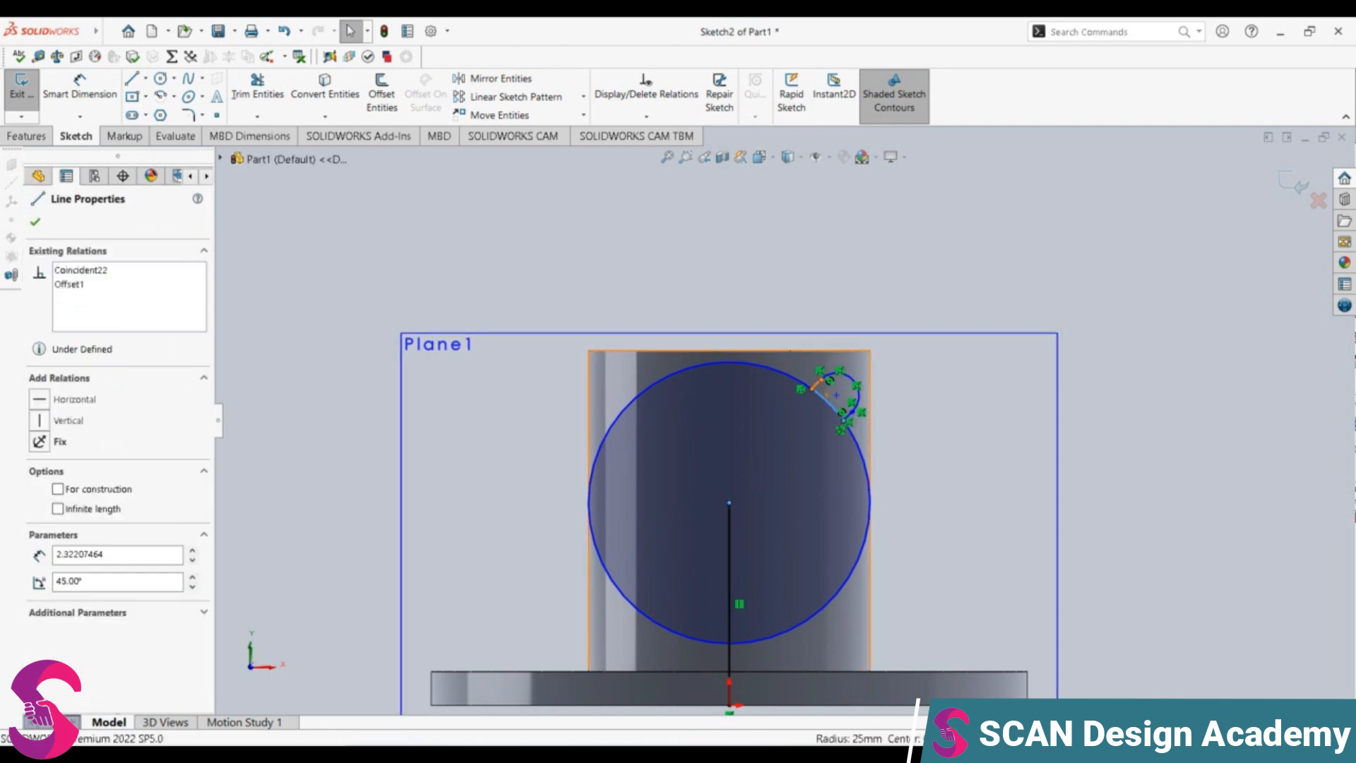
{"action": "left_click", "coordinate": [851, 379], "text": "ctrl"}
{"action": "left_click", "coordinate": [846, 421], "text": "ctrl"}
{"action": "scroll", "coordinate": [847, 421], "scroll_direction": "down", "scroll_amount": 5}
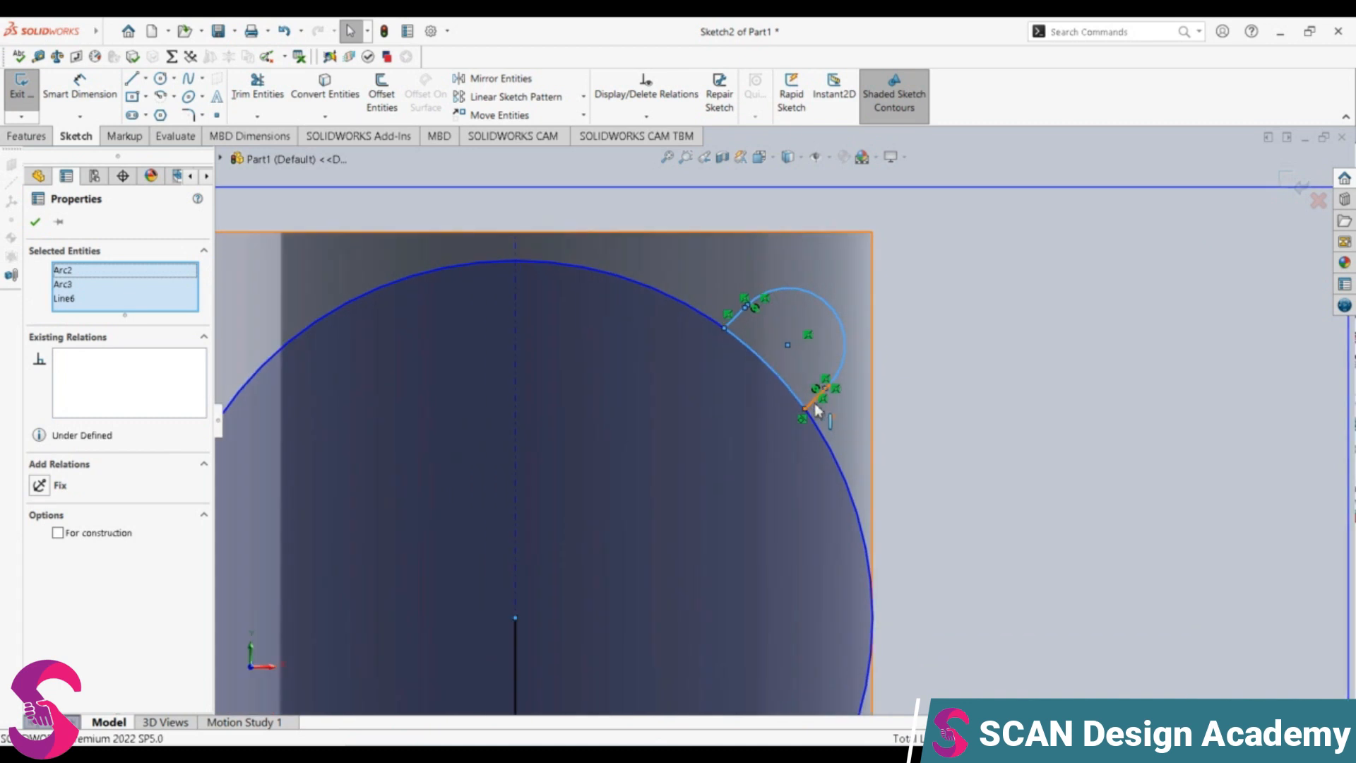
{"action": "left_click", "coordinate": [815, 405], "text": "ctrl"}
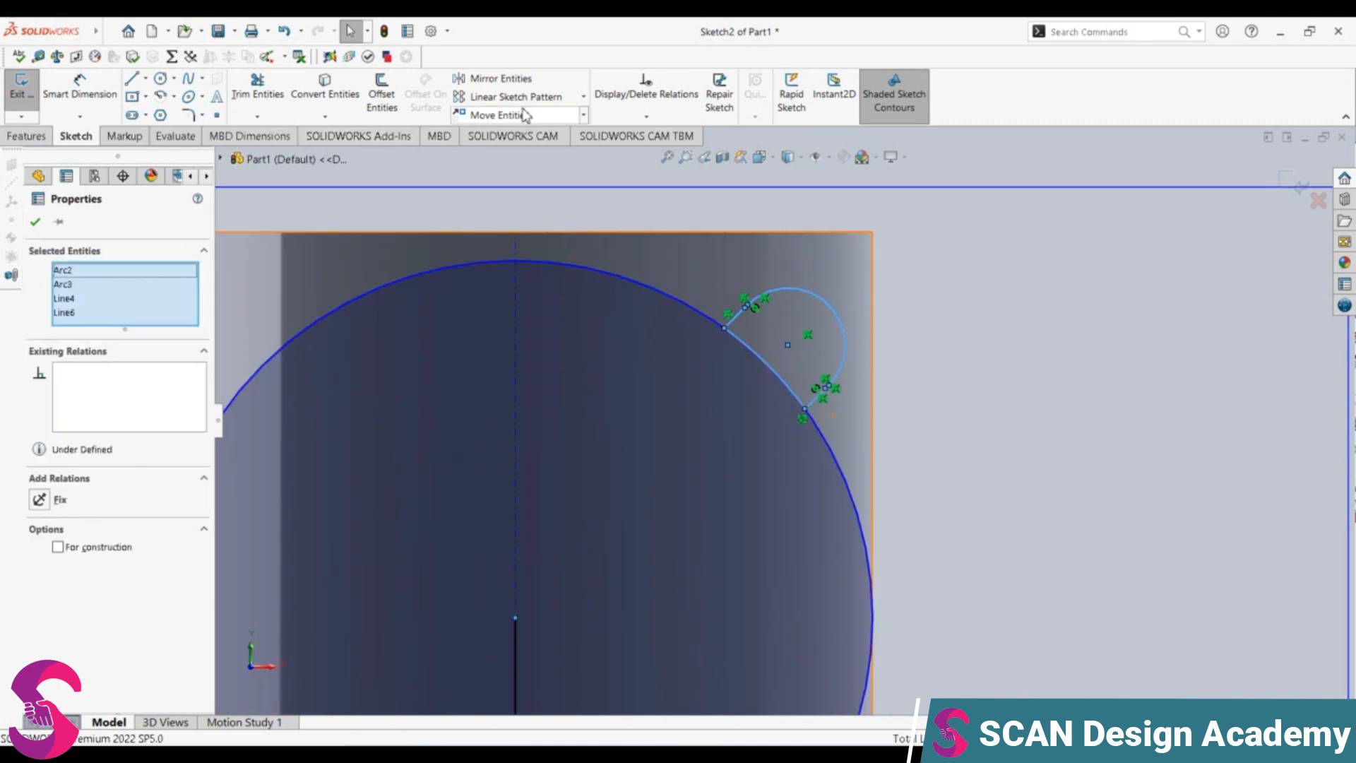
{"action": "left_click", "coordinate": [584, 96]}
{"action": "left_click", "coordinate": [551, 131]}
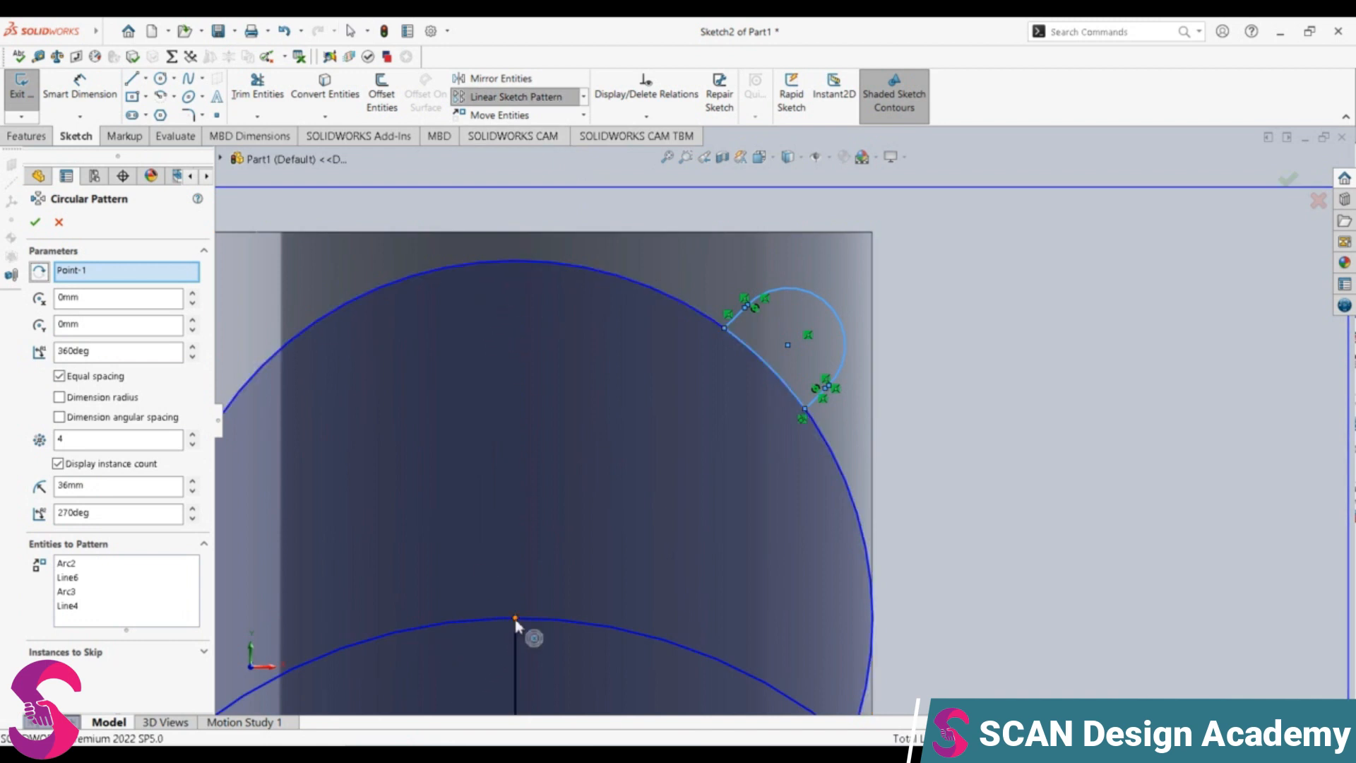
{"action": "left_click", "coordinate": [565, 271]}
{"action": "left_click", "coordinate": [170, 281]}
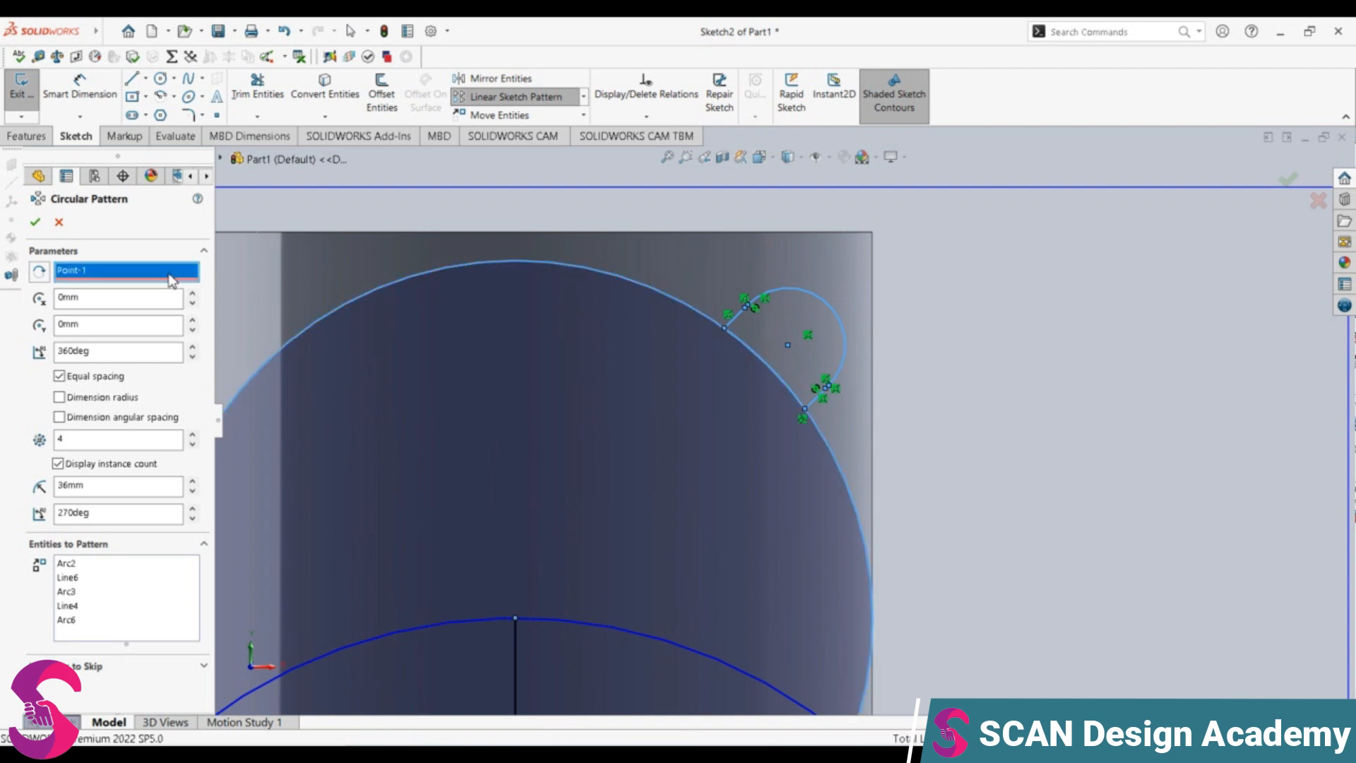
{"action": "left_click", "coordinate": [618, 282]}
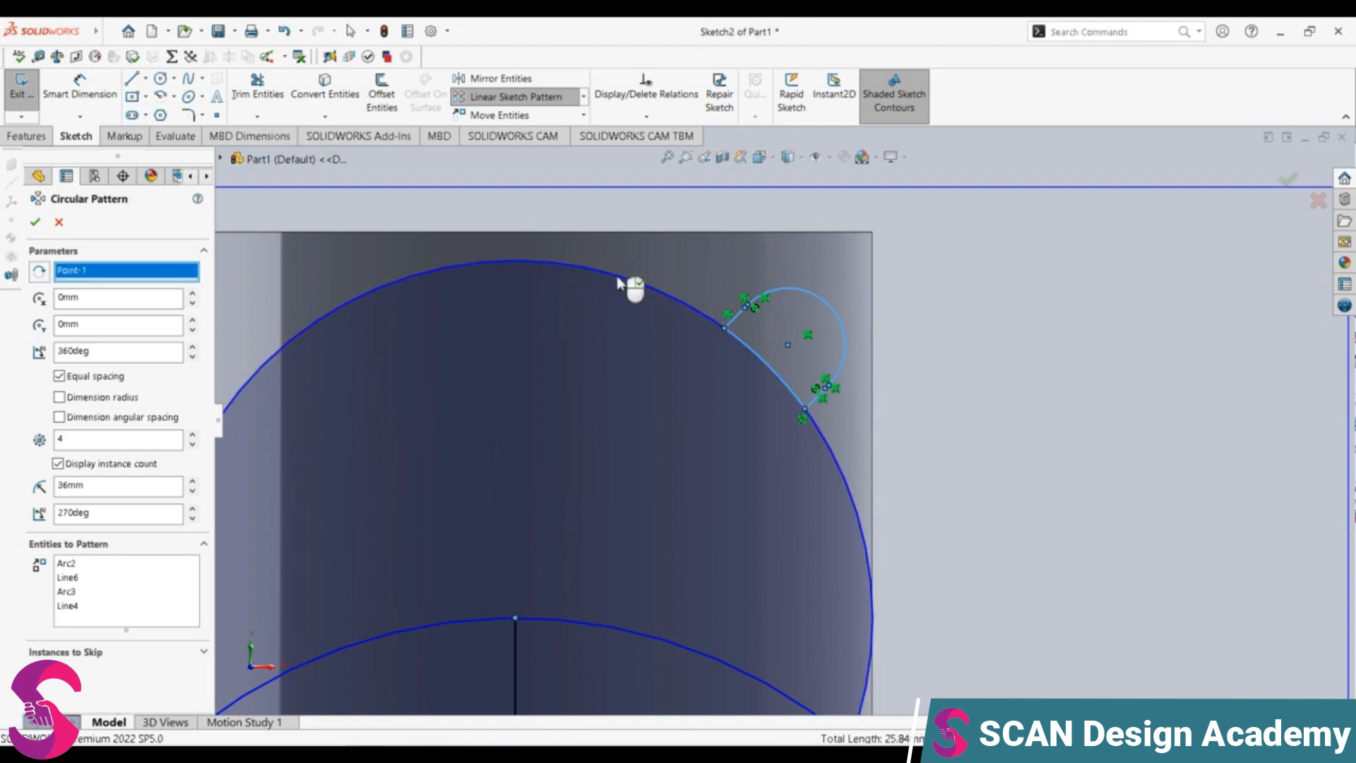
{"action": "left_click", "coordinate": [514, 619]}
{"action": "scroll", "coordinate": [529, 622], "scroll_direction": "up", "scroll_amount": 3}
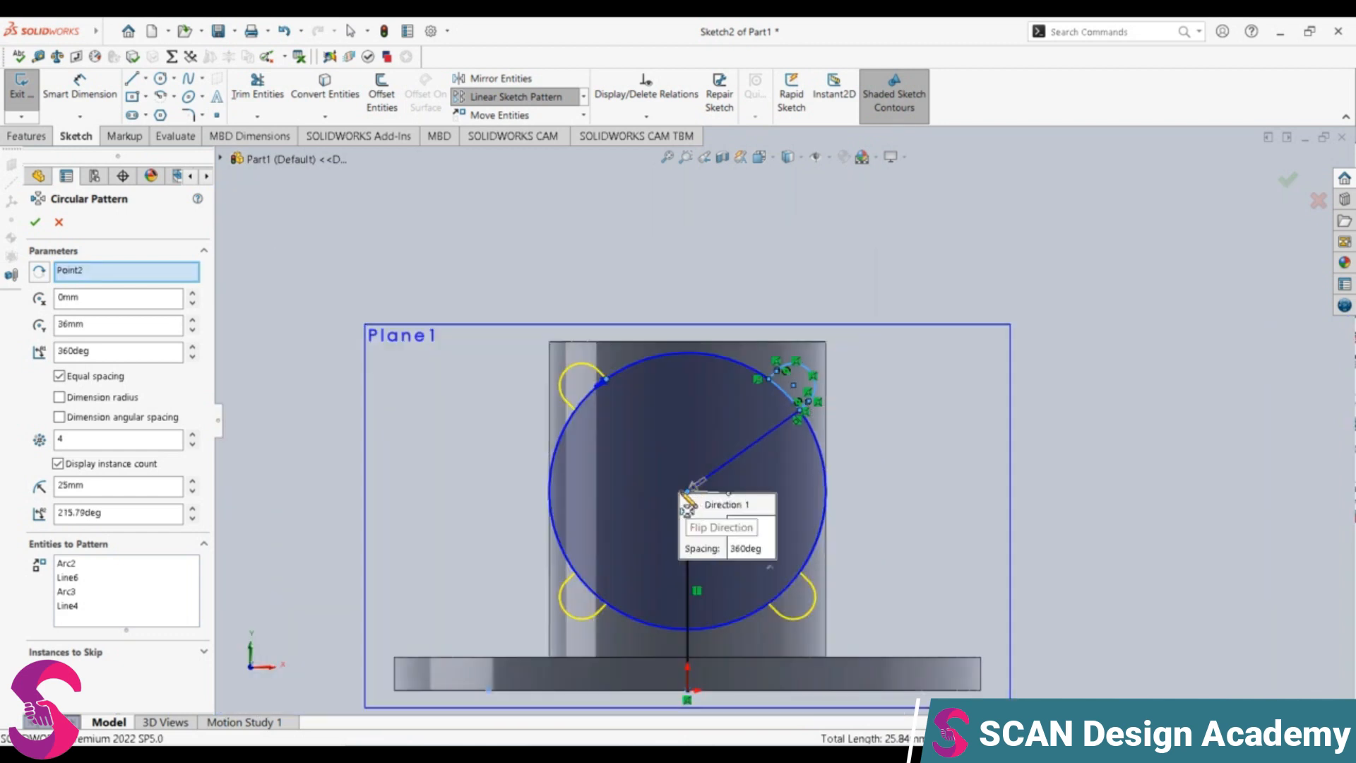
{"action": "left_click", "coordinate": [36, 223]}
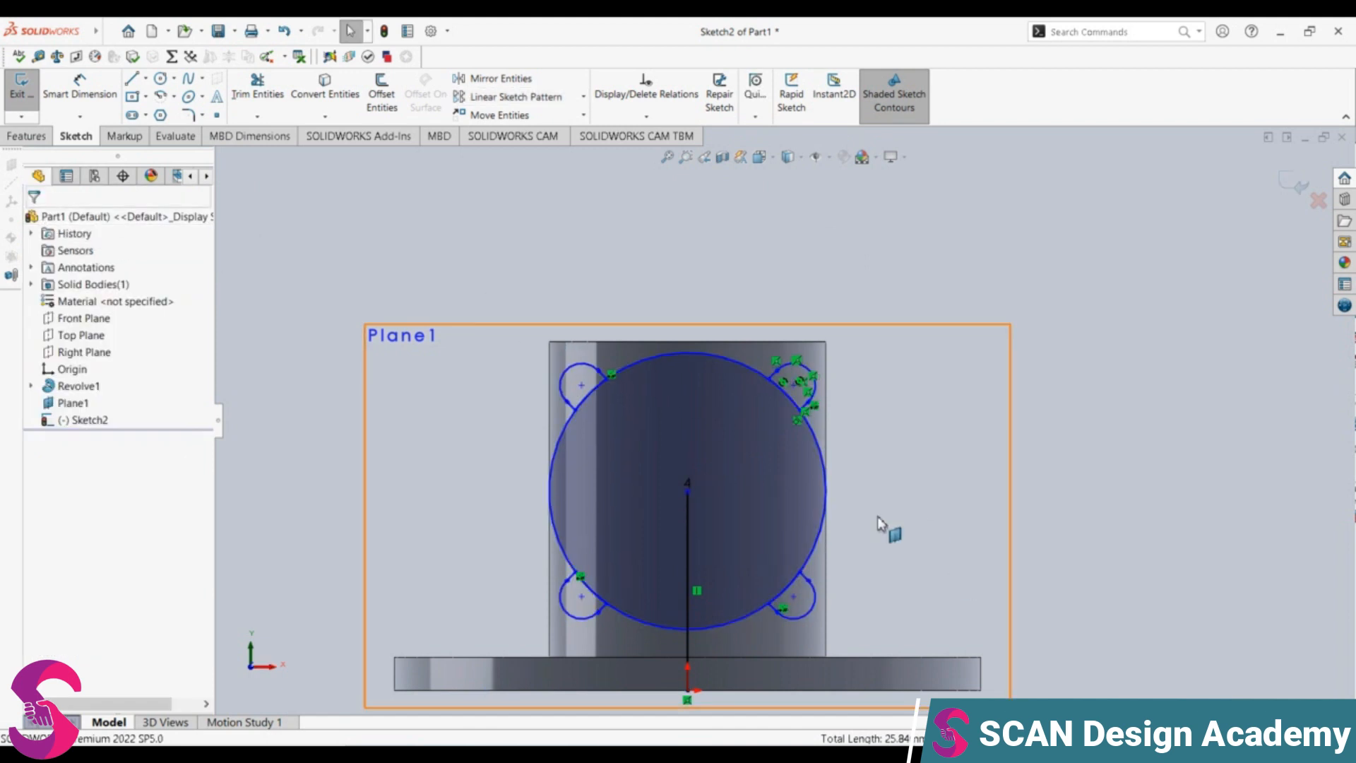
Step: Draw a 27 mm line at 45° from the large circle's centre to the arc centre of the upper-right lug
{"action": "scroll", "coordinate": [794, 392], "scroll_direction": "down", "scroll_amount": 3}
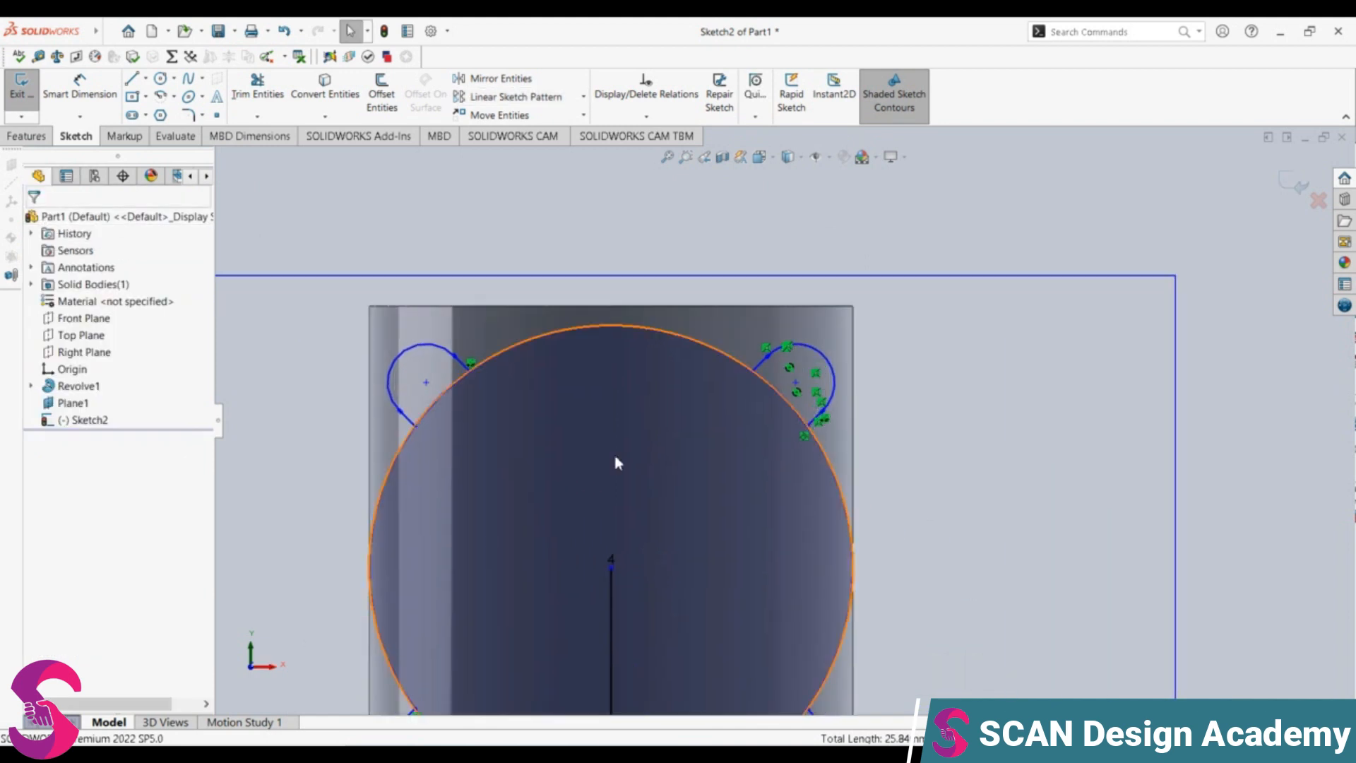
{"action": "left_click", "coordinate": [140, 81]}
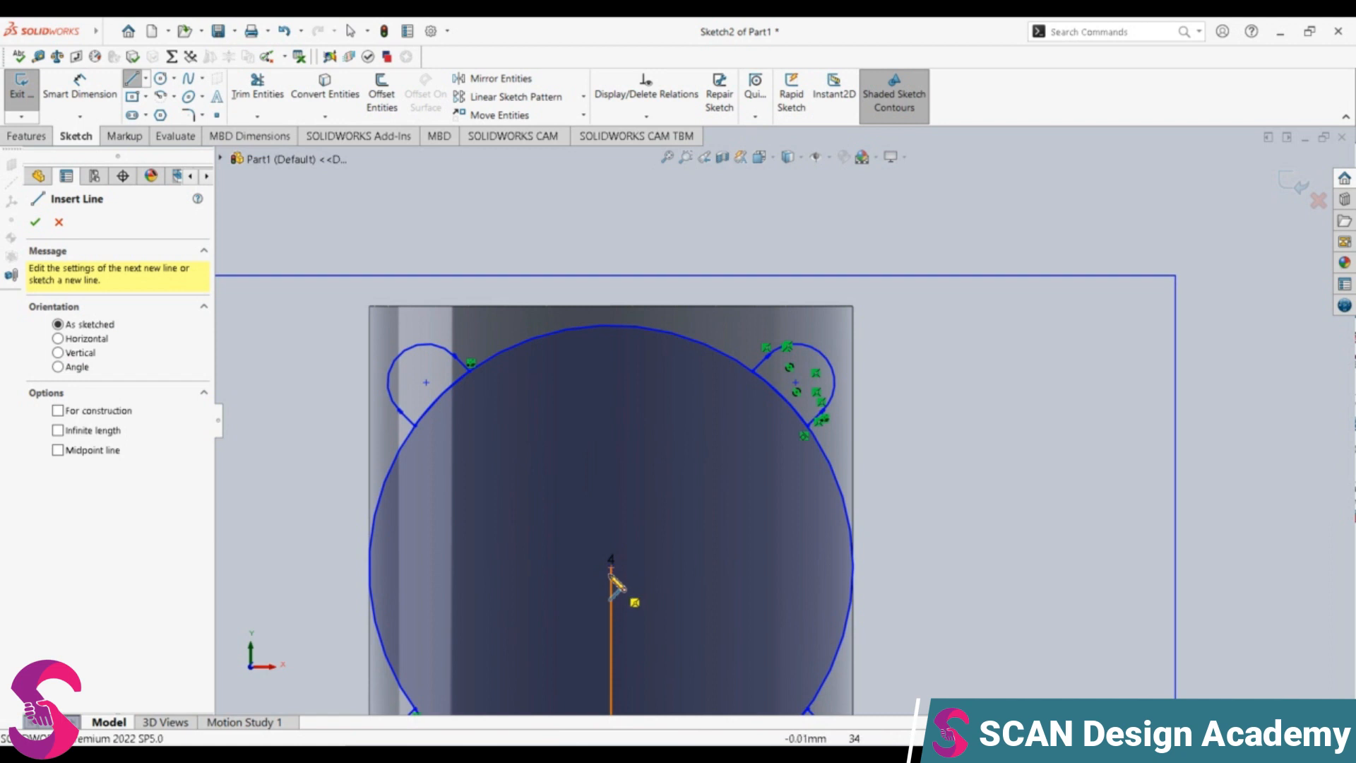
{"action": "left_click", "coordinate": [611, 563]}
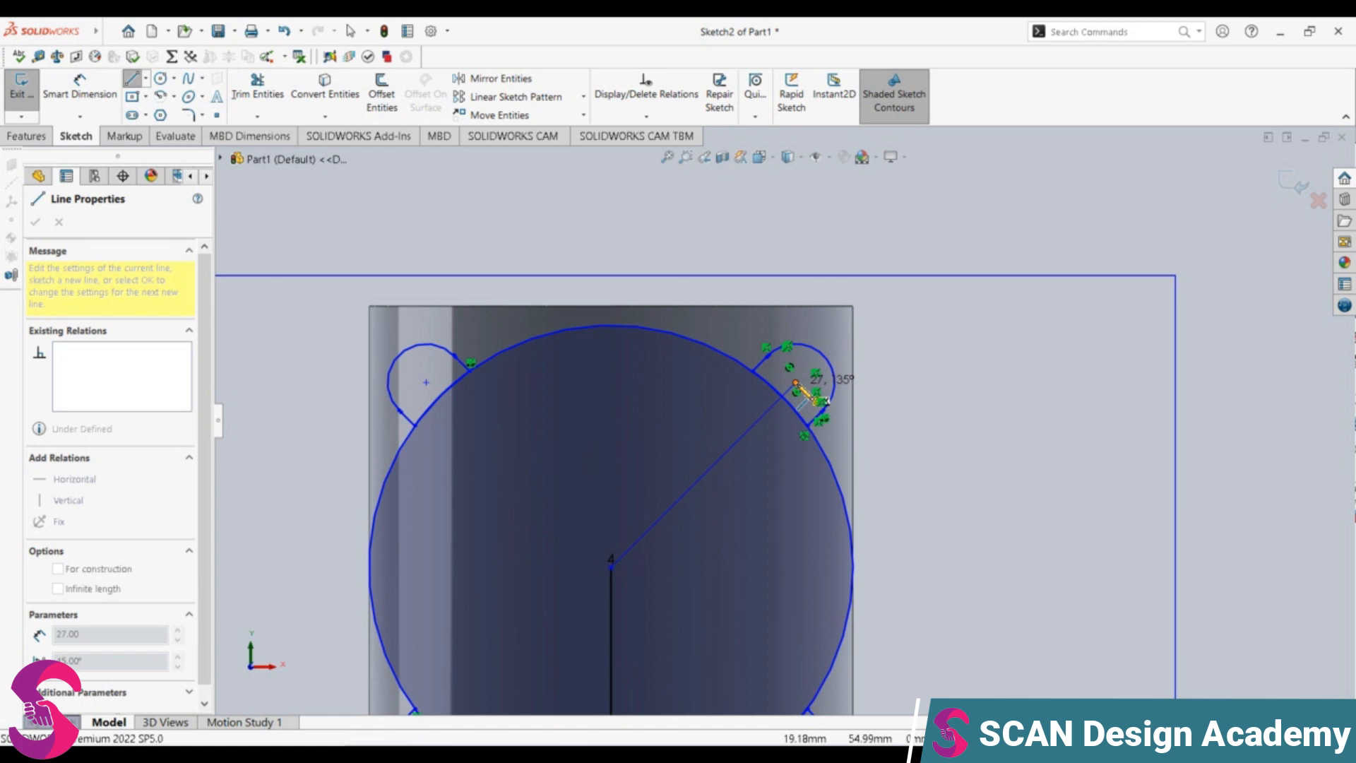
{"action": "left_click", "coordinate": [796, 382]}
{"action": "key", "text": "Escape"}
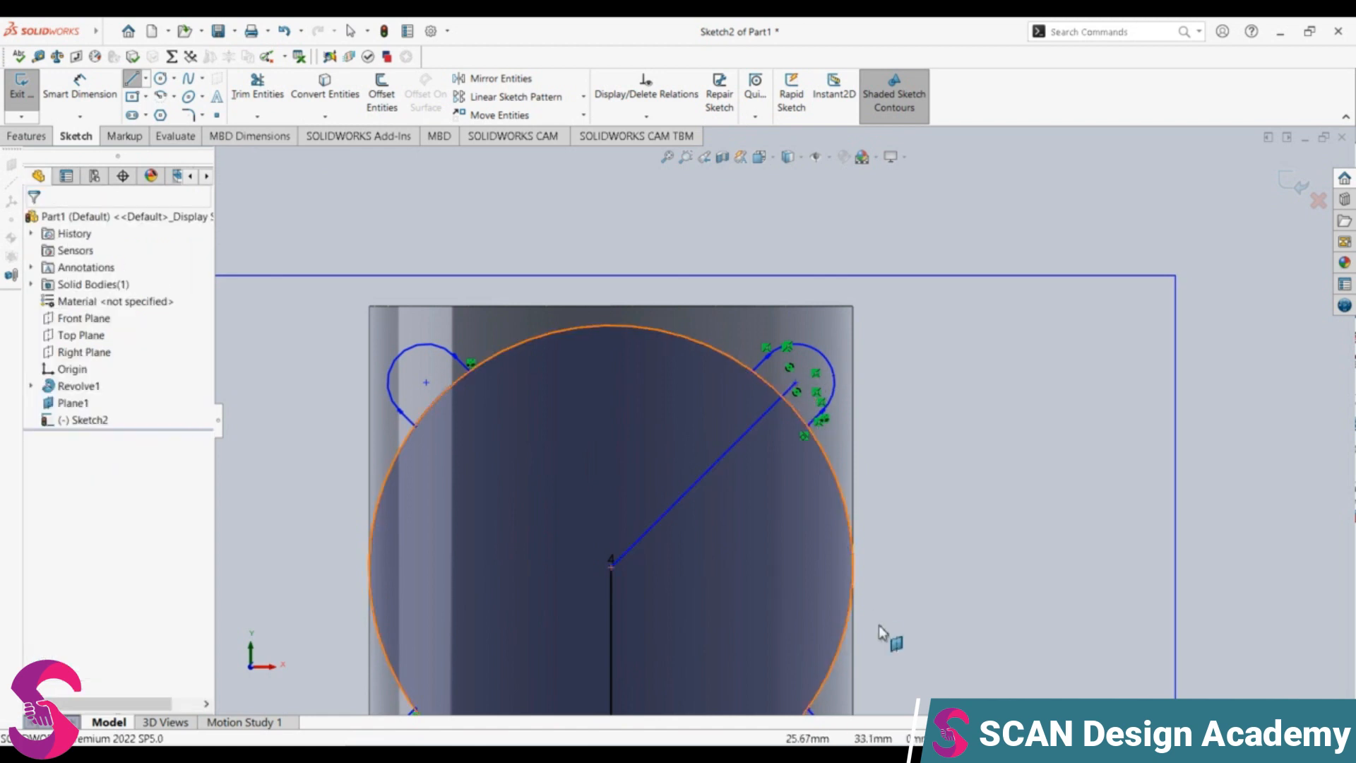
Step: Start a boss extrude of the lugged circle sketch and pick the two upper lug regions as contours
{"action": "scroll", "coordinate": [854, 461], "scroll_direction": "down", "scroll_amount": 3}
{"action": "scroll", "coordinate": [855, 461], "scroll_direction": "up", "scroll_amount": 8}
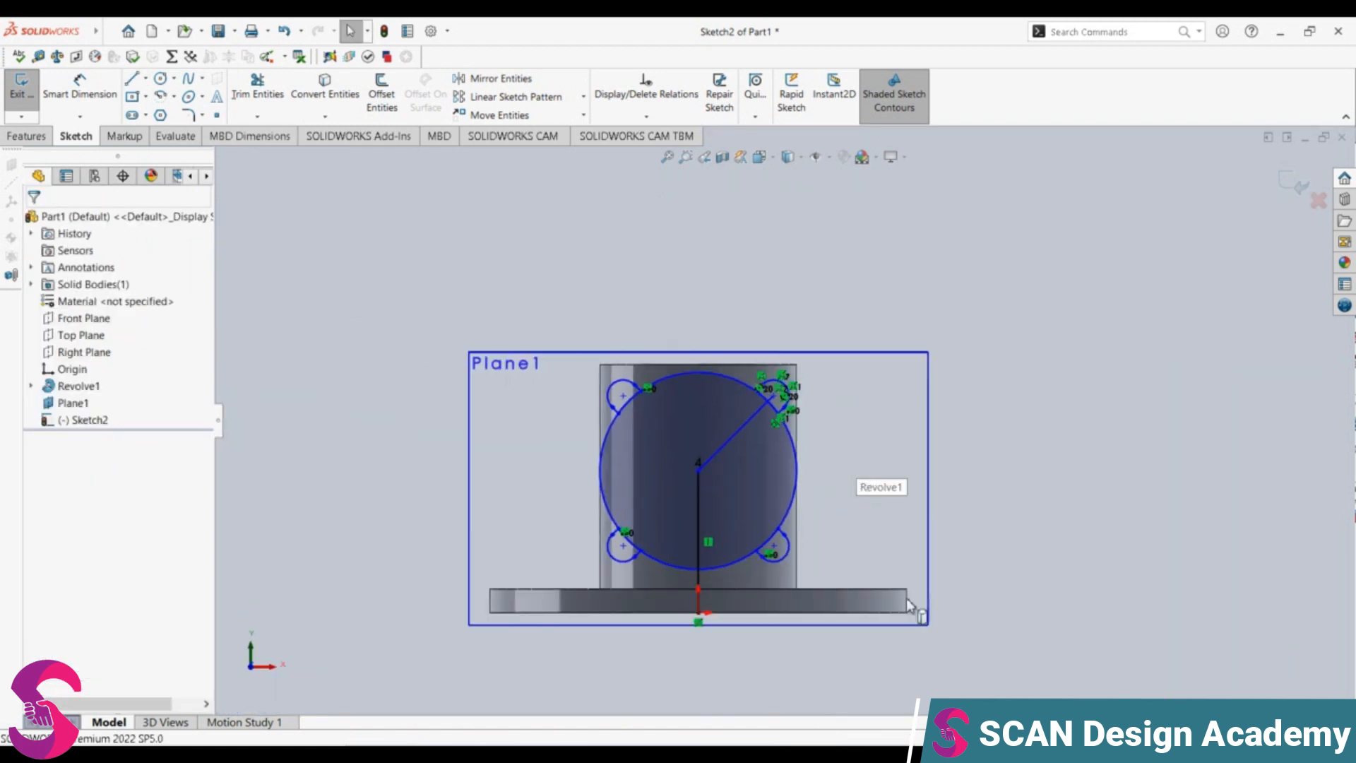
{"action": "scroll", "coordinate": [791, 399], "scroll_direction": "down", "scroll_amount": 3}
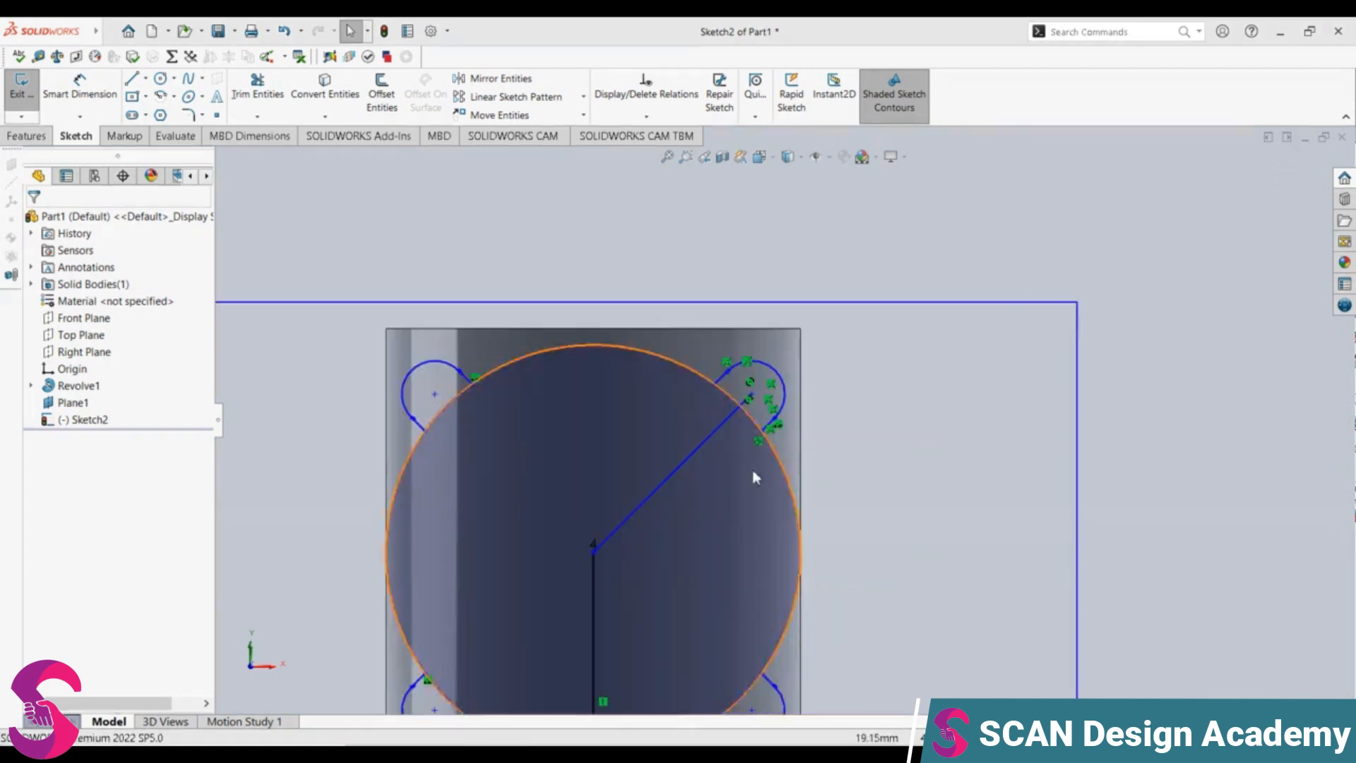
{"action": "middle_click_drag", "start_coordinate": [775, 431], "coordinate": [814, 477]}
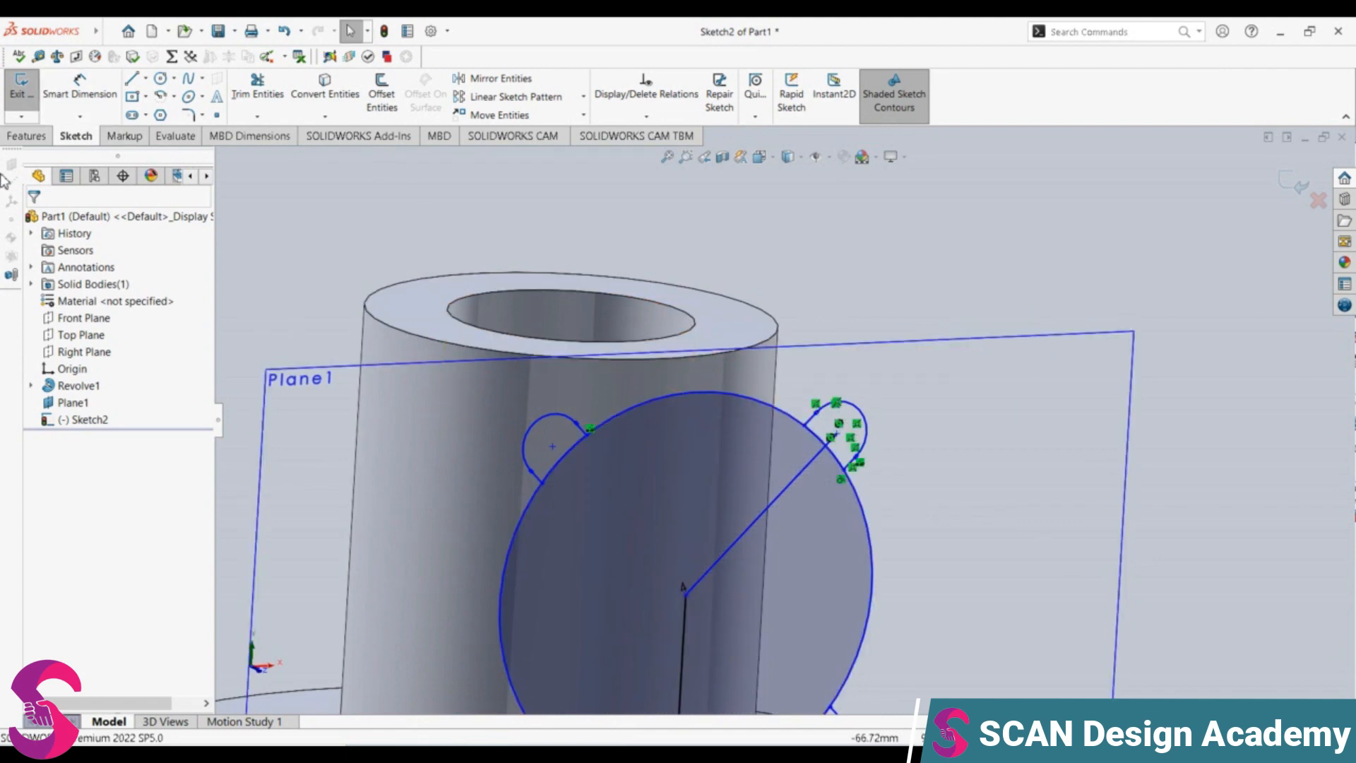
{"action": "left_click", "coordinate": [26, 136]}
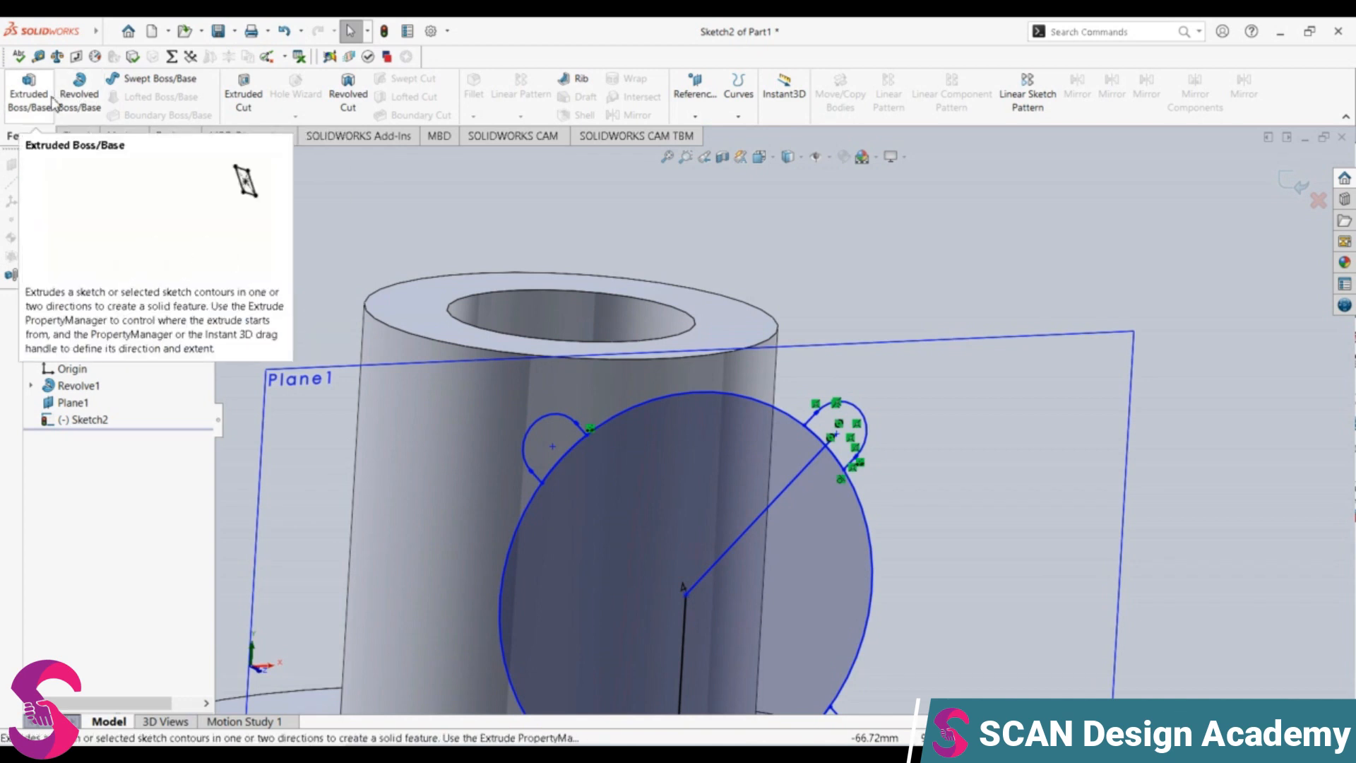
{"action": "left_click", "coordinate": [29, 92]}
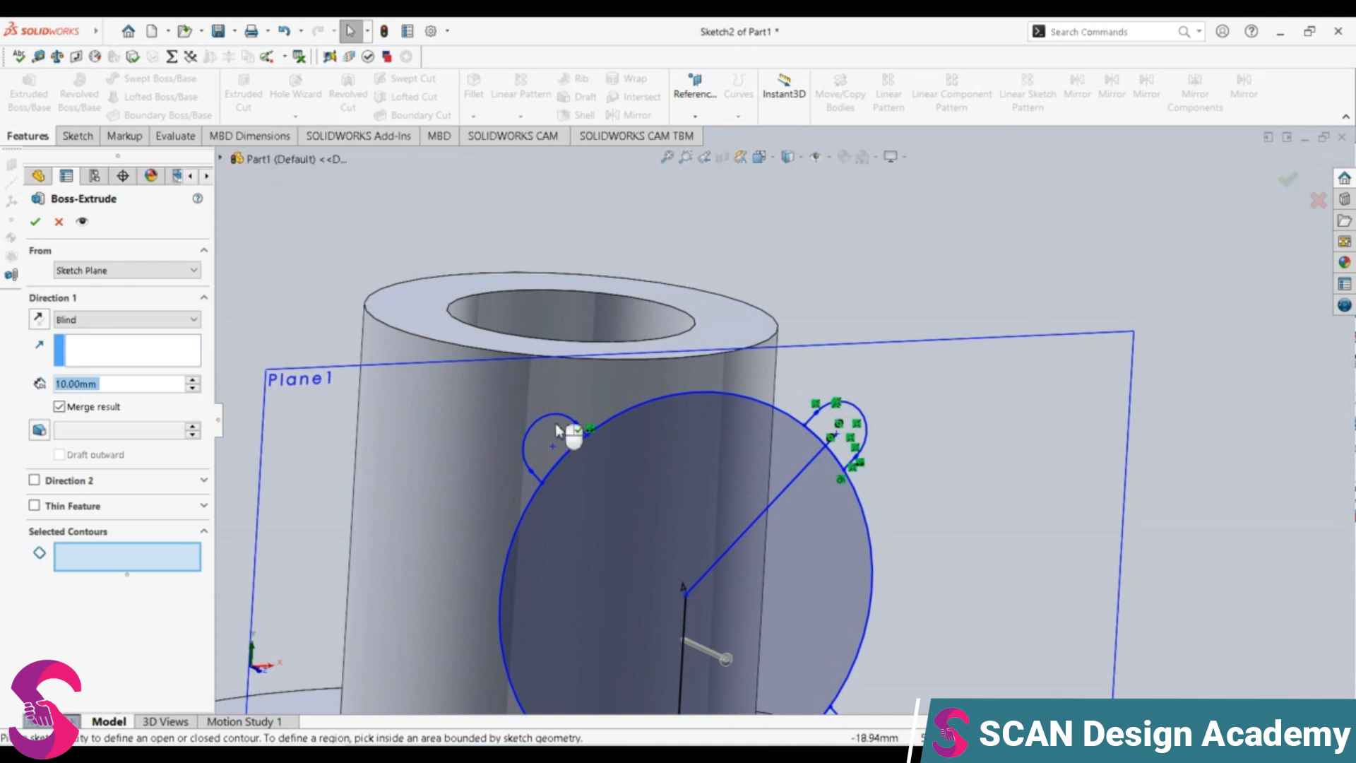
{"action": "left_click", "coordinate": [546, 446]}
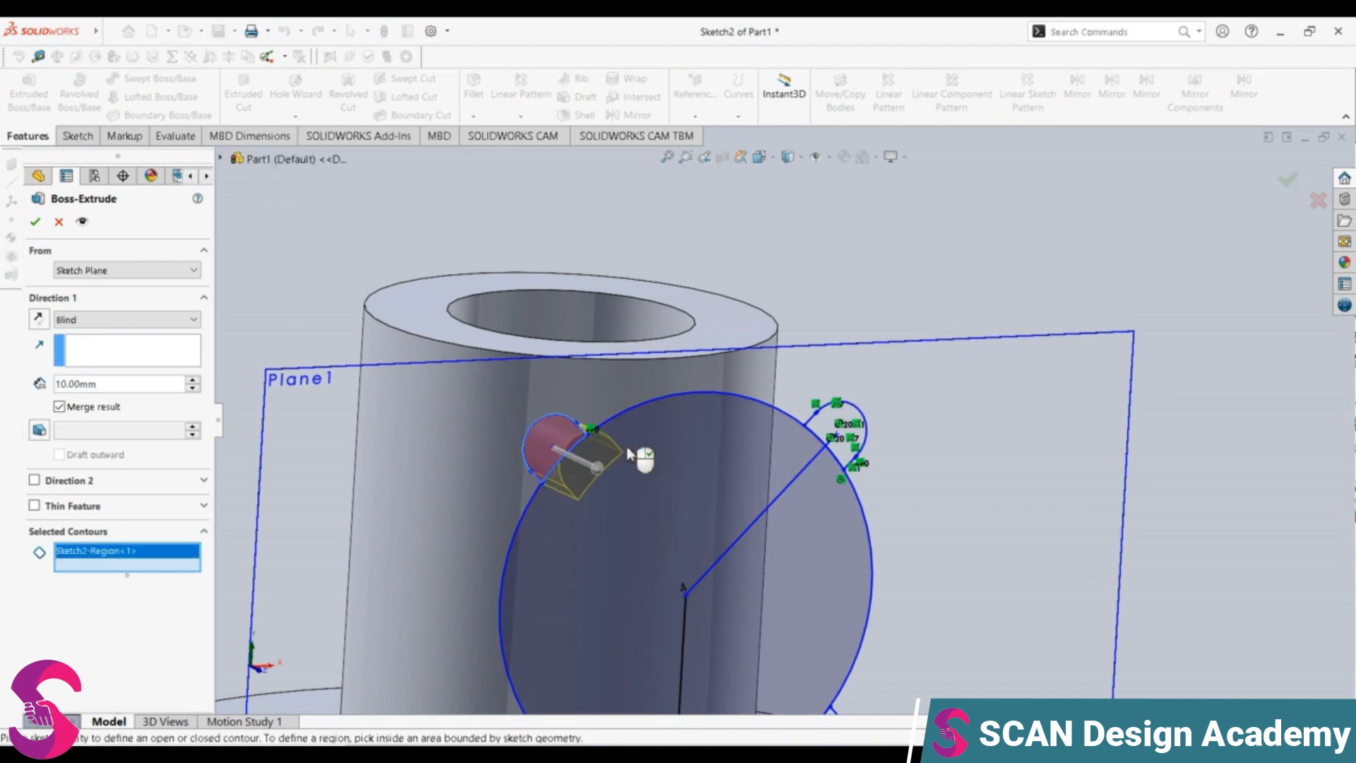
{"action": "left_click", "coordinate": [840, 433]}
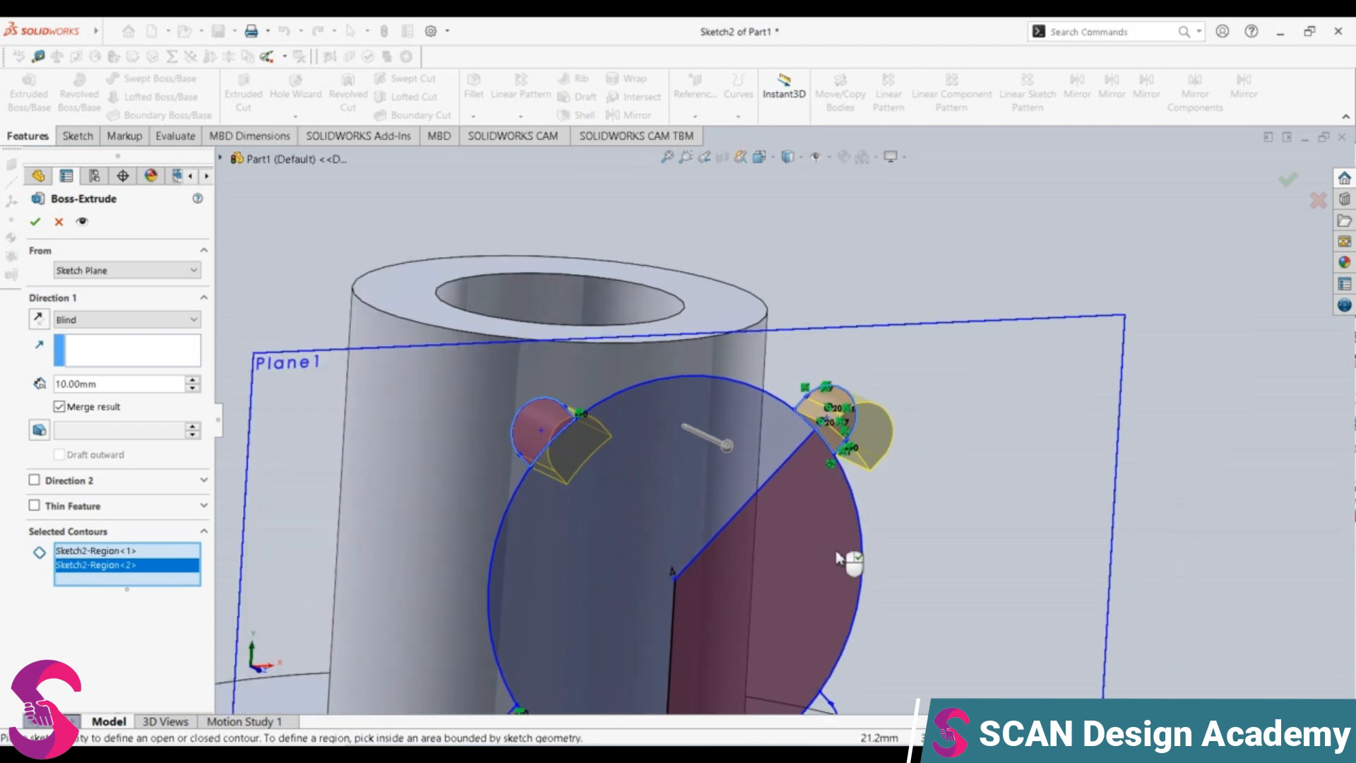
Step: Add the two lower lug regions and both regions of the large circle to the extrude's selected contours
{"action": "scroll", "coordinate": [840, 555], "scroll_direction": "down", "scroll_amount": 6}
{"action": "scroll", "coordinate": [840, 556], "scroll_direction": "up", "scroll_amount": 6}
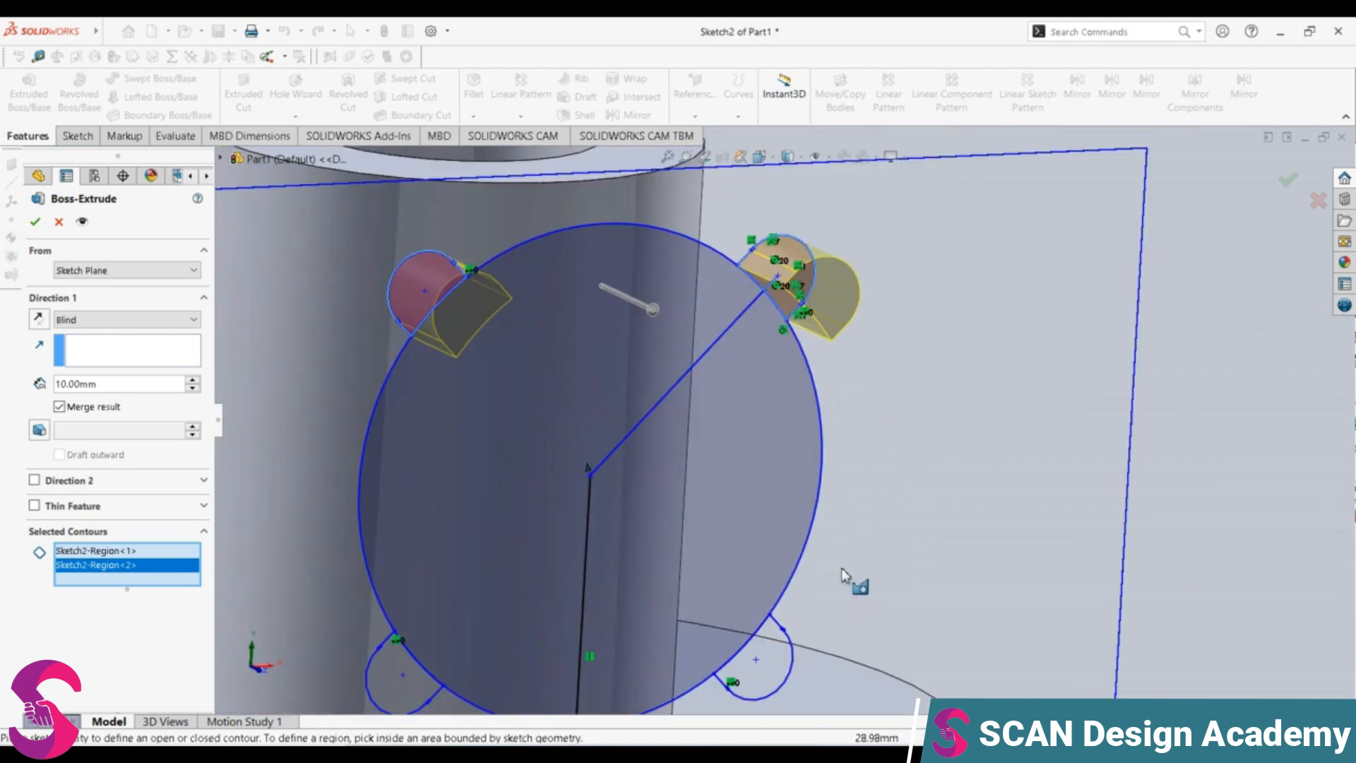
{"action": "left_click", "coordinate": [747, 573]}
{"action": "left_click", "coordinate": [559, 565]}
{"action": "left_click", "coordinate": [620, 530]}
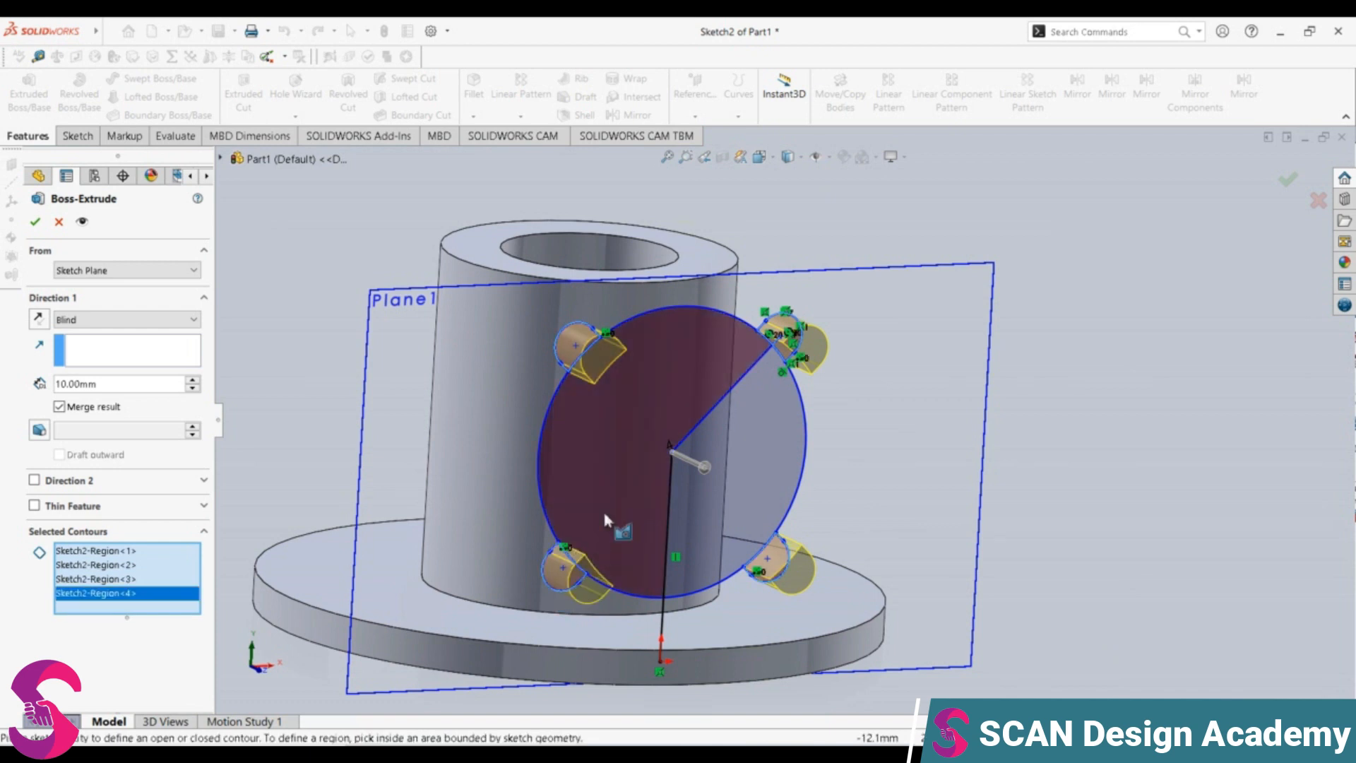
{"action": "left_click", "coordinate": [719, 503]}
{"action": "middle_click_drag", "start_coordinate": [726, 560], "coordinate": [775, 591]}
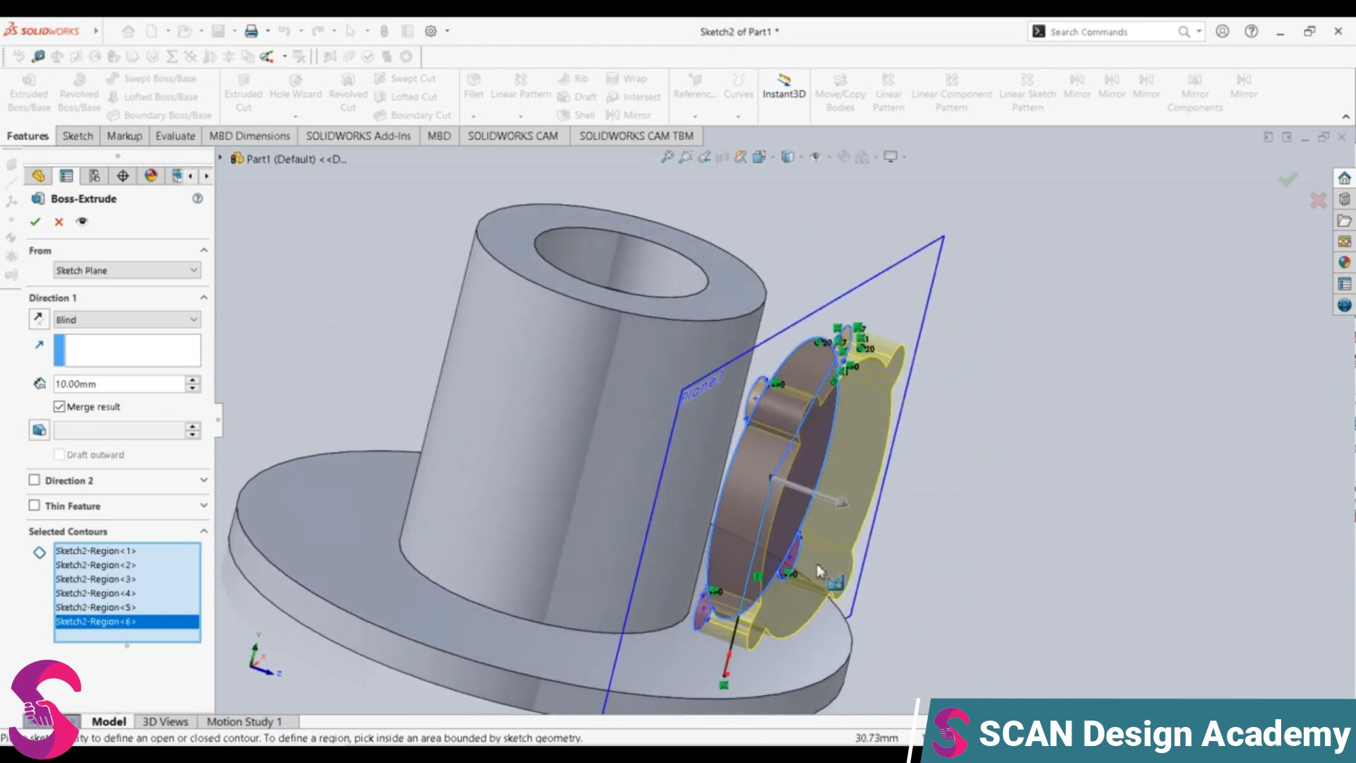
Step: Extrude the selected regions backwards toward the cylinder with end condition Up To Surface, ending on the cylinder's outer face
{"action": "left_click_drag", "start_coordinate": [851, 542], "coordinate": [673, 459]}
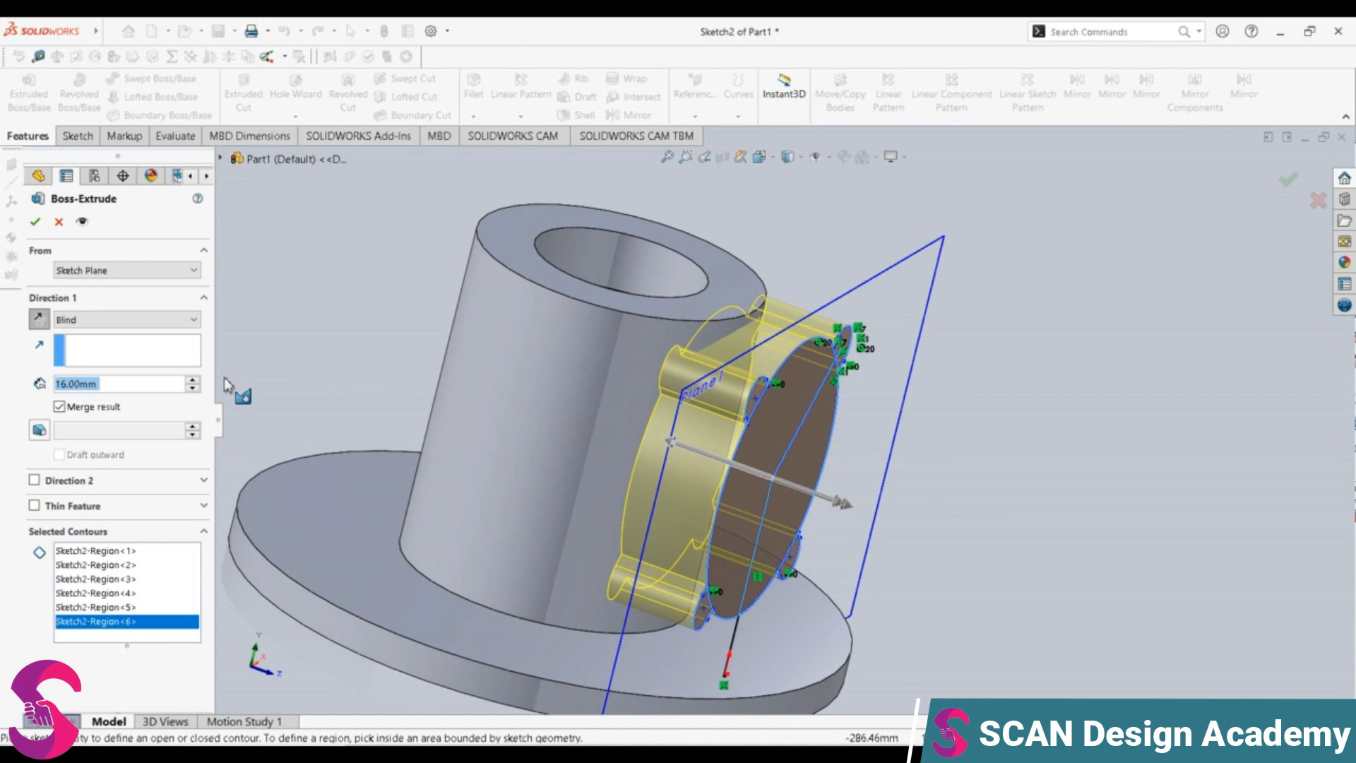
{"action": "left_click", "coordinate": [121, 320]}
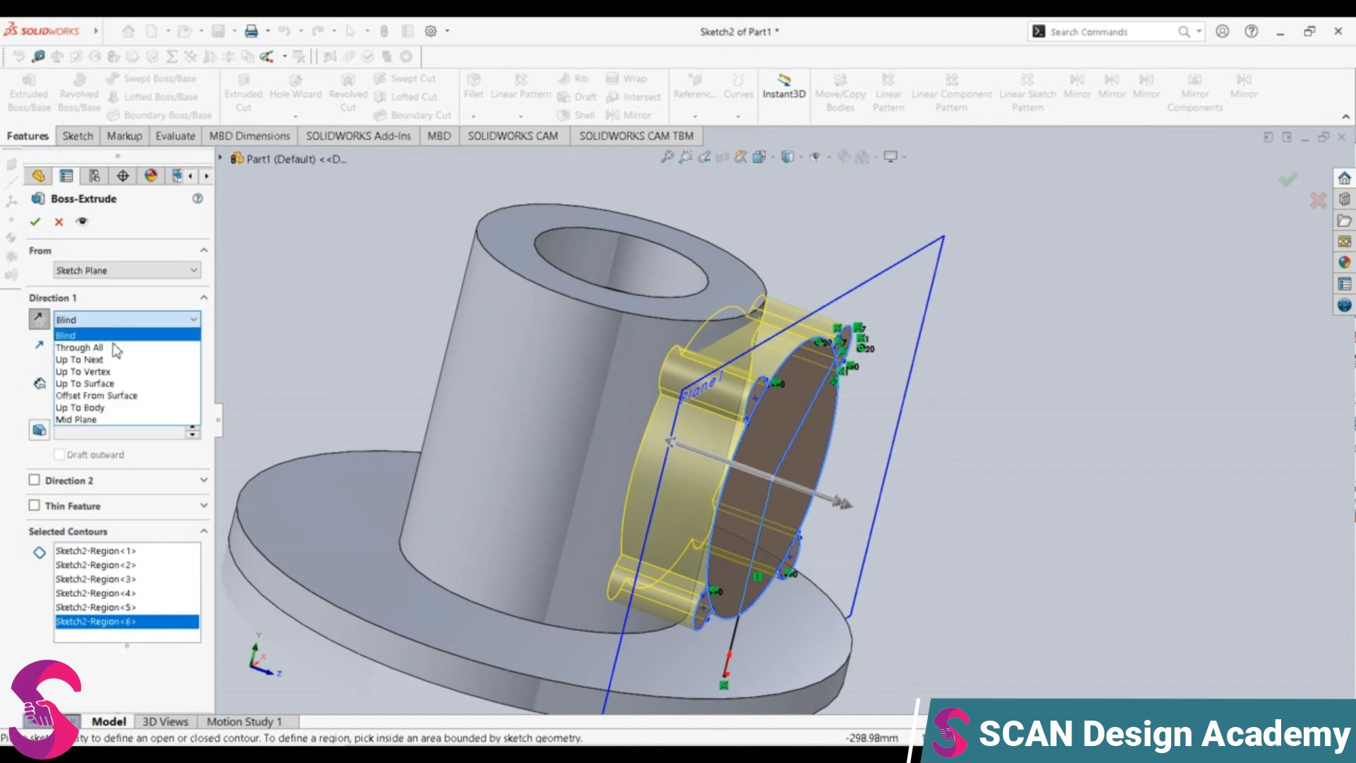
{"action": "left_click", "coordinate": [123, 384]}
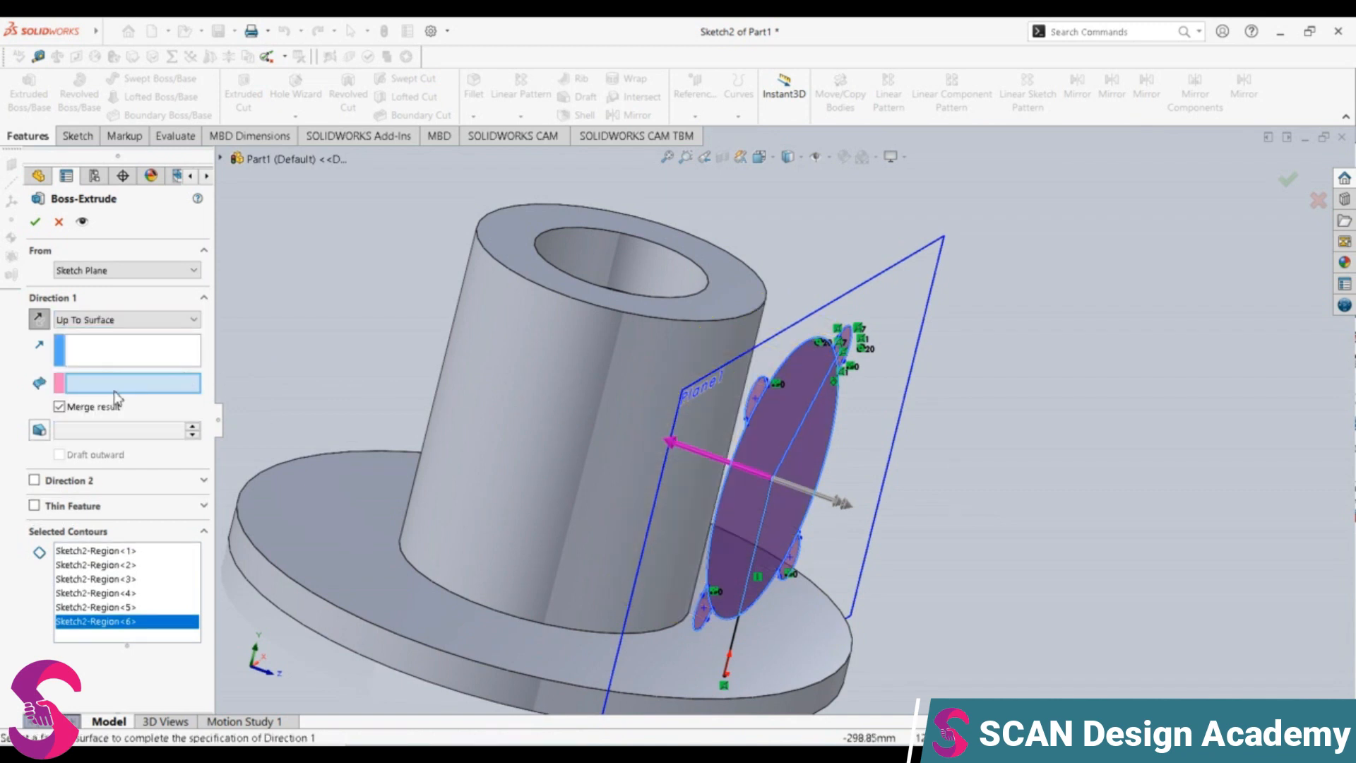
{"action": "left_click", "coordinate": [622, 414]}
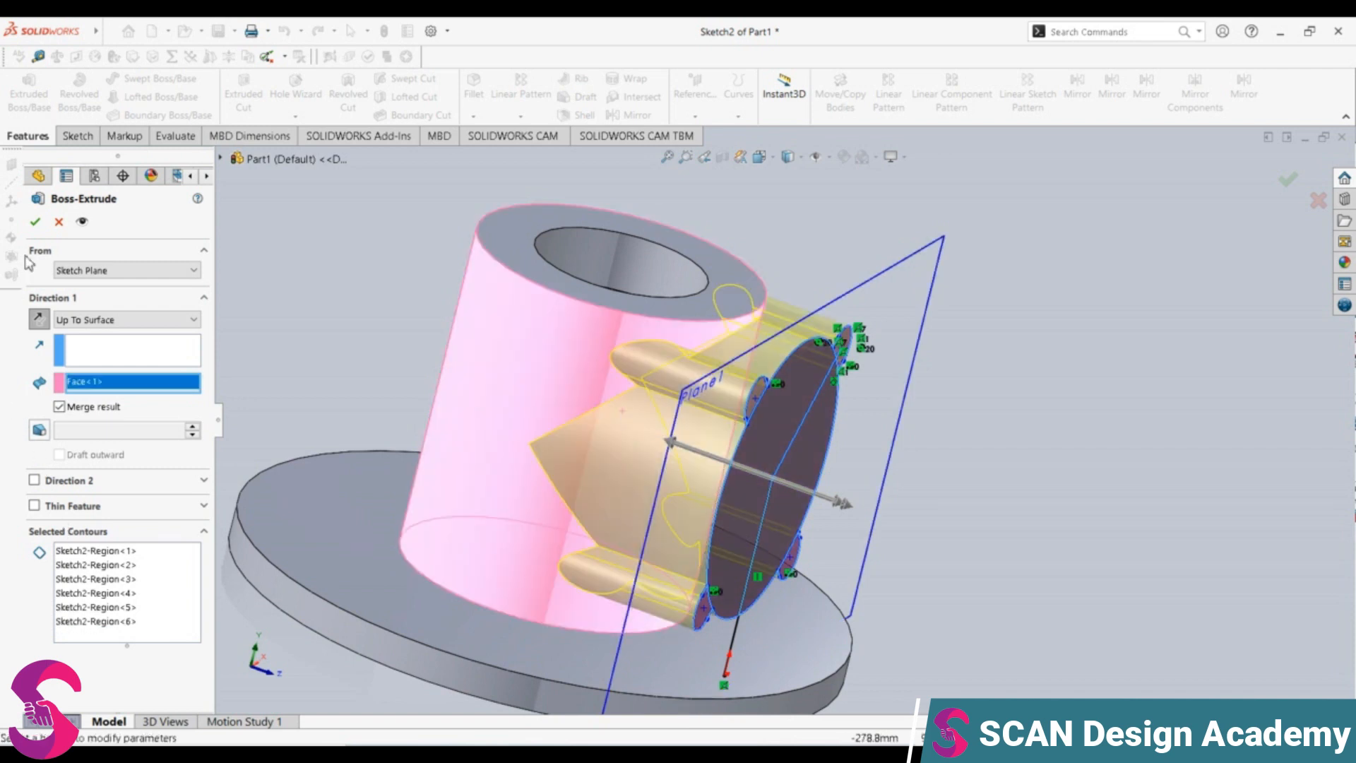
{"action": "left_click", "coordinate": [36, 223]}
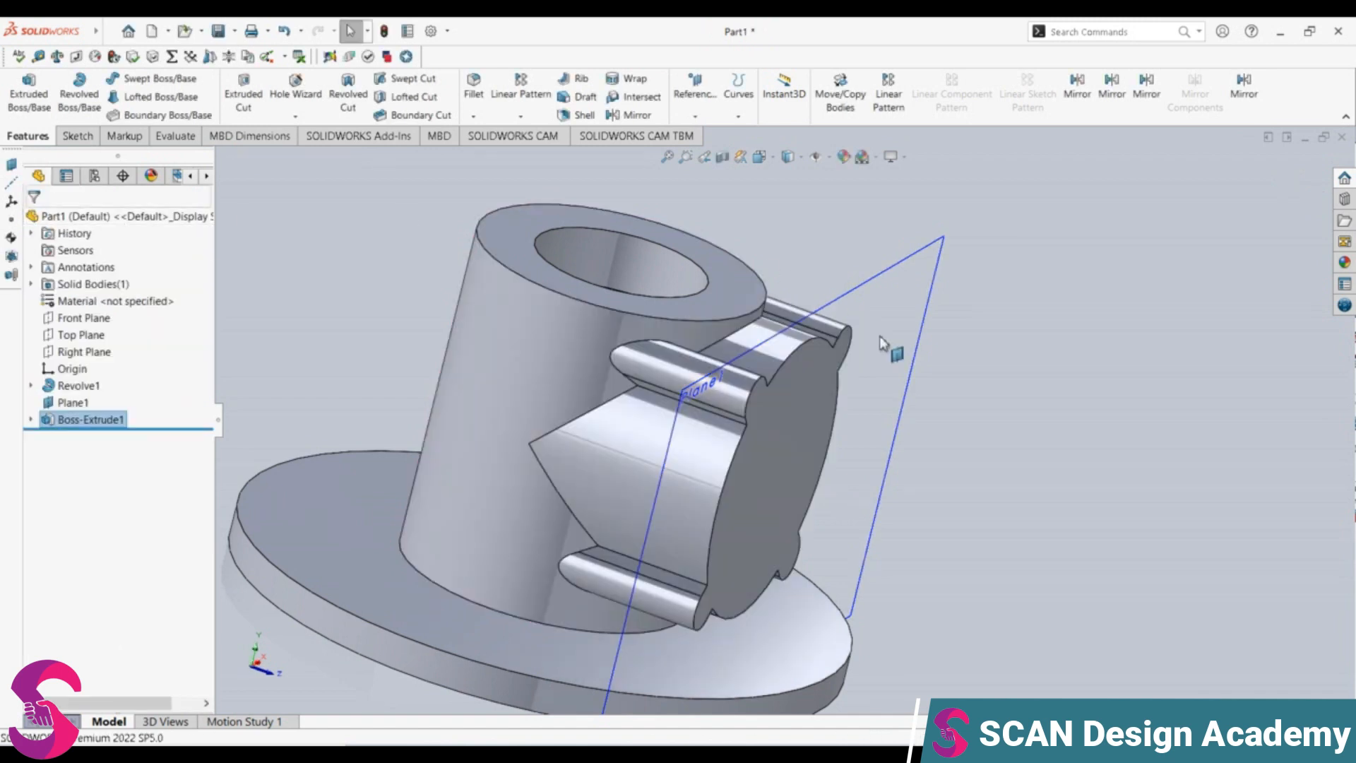
Step: Start a new sketch on Plane1 and orient the view normal to that plane
{"action": "middle_click_drag", "start_coordinate": [753, 503], "coordinate": [650, 433]}
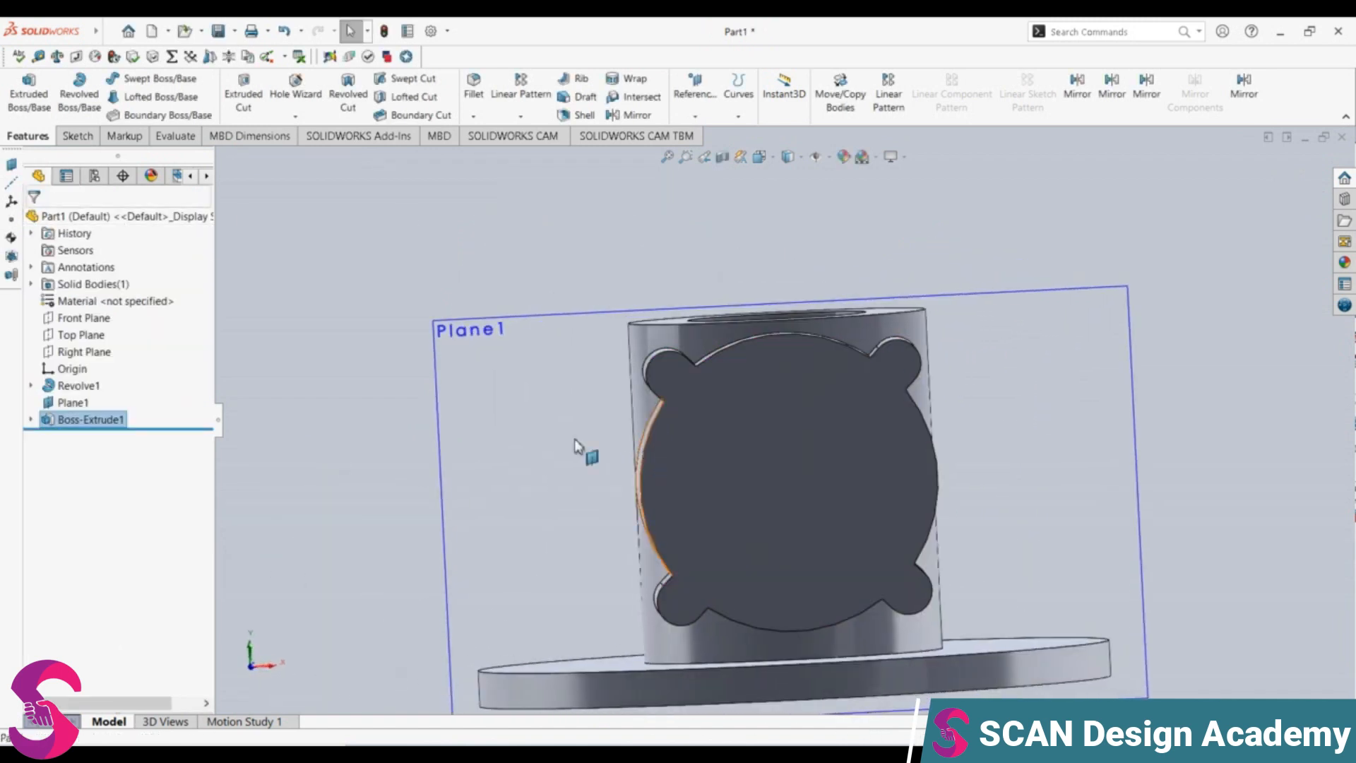
{"action": "left_click", "coordinate": [74, 402]}
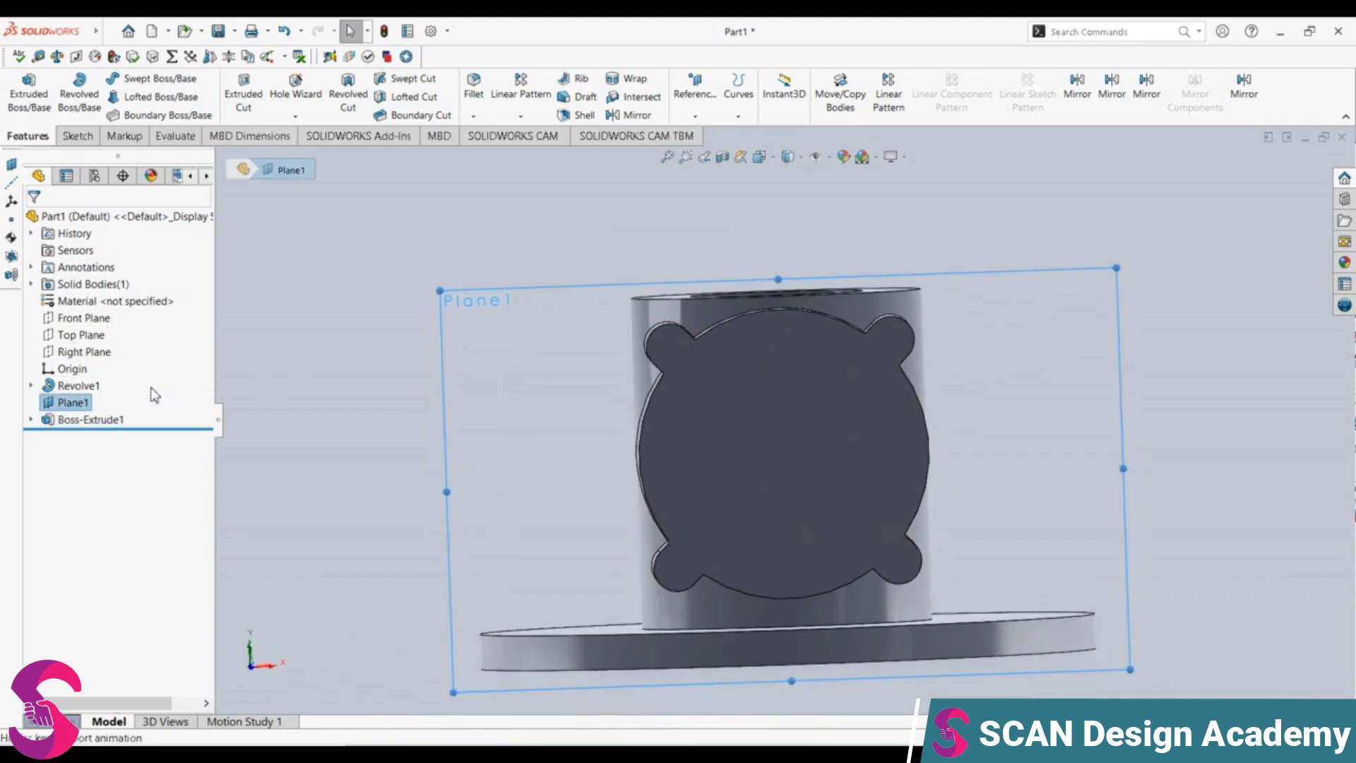
{"action": "left_click", "coordinate": [94, 137]}
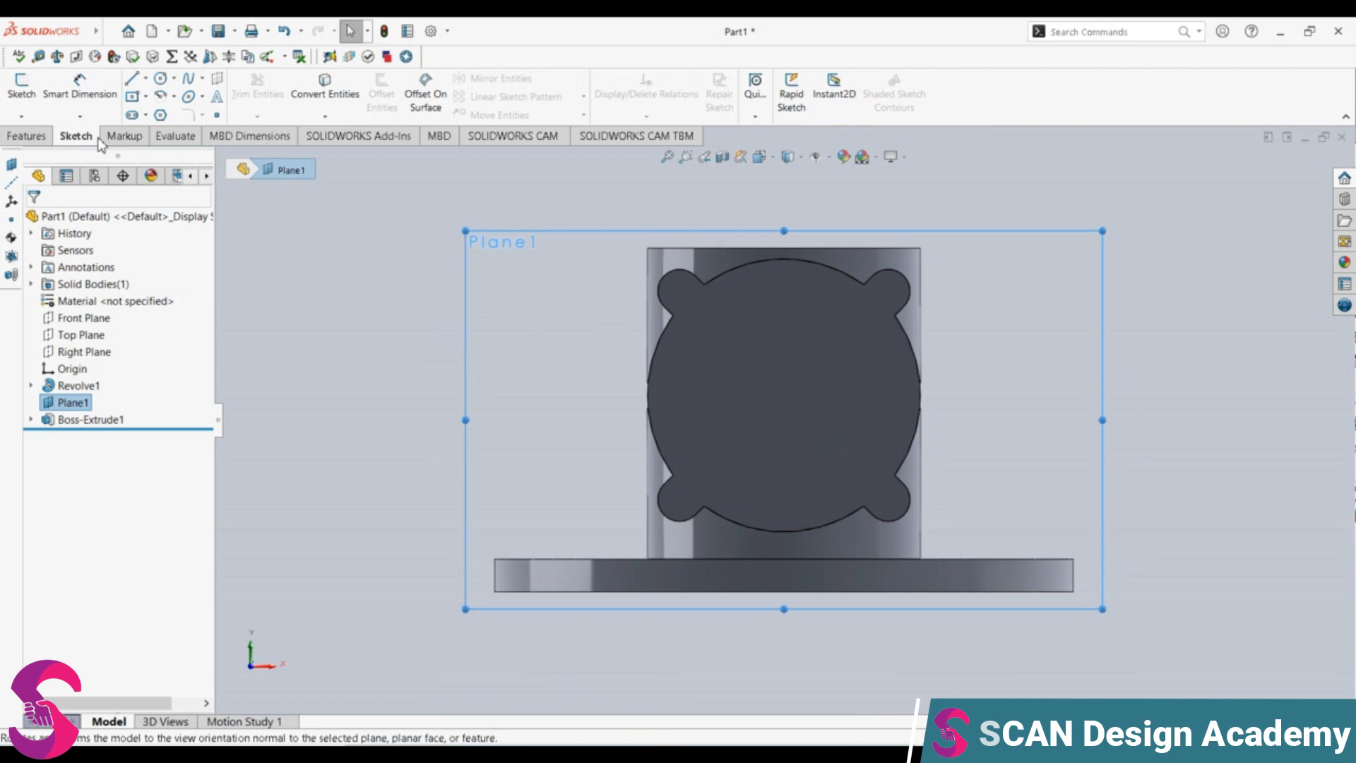
{"action": "left_click", "coordinate": [161, 79]}
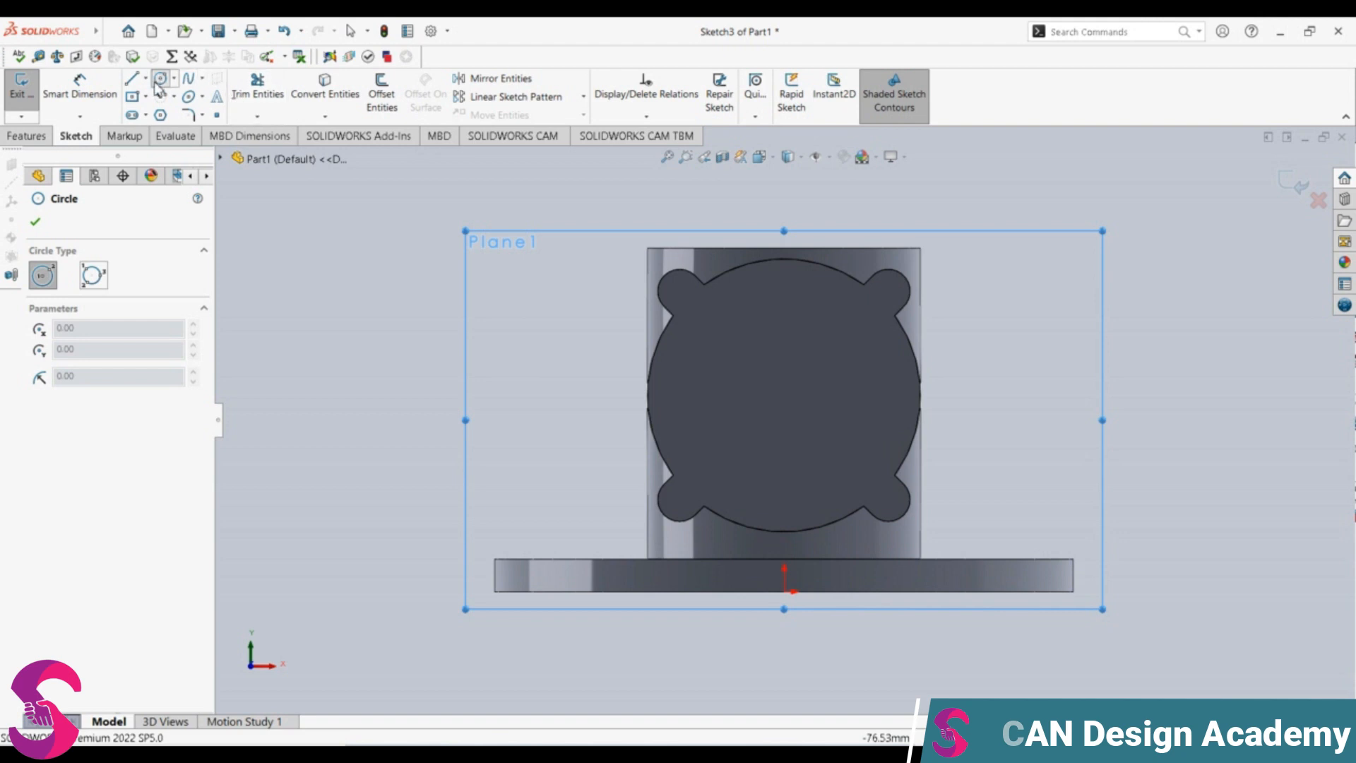
{"action": "left_click", "coordinate": [136, 80]}
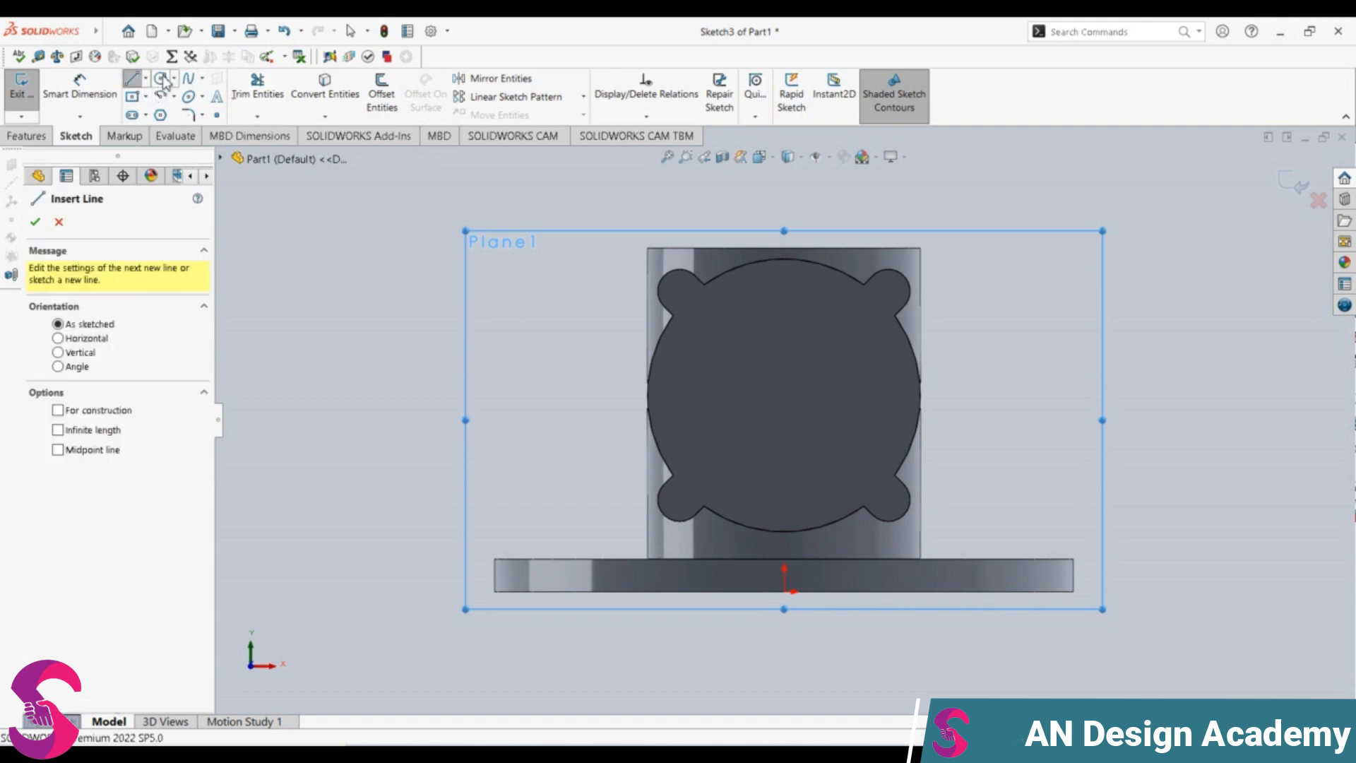
{"action": "left_click", "coordinate": [162, 78]}
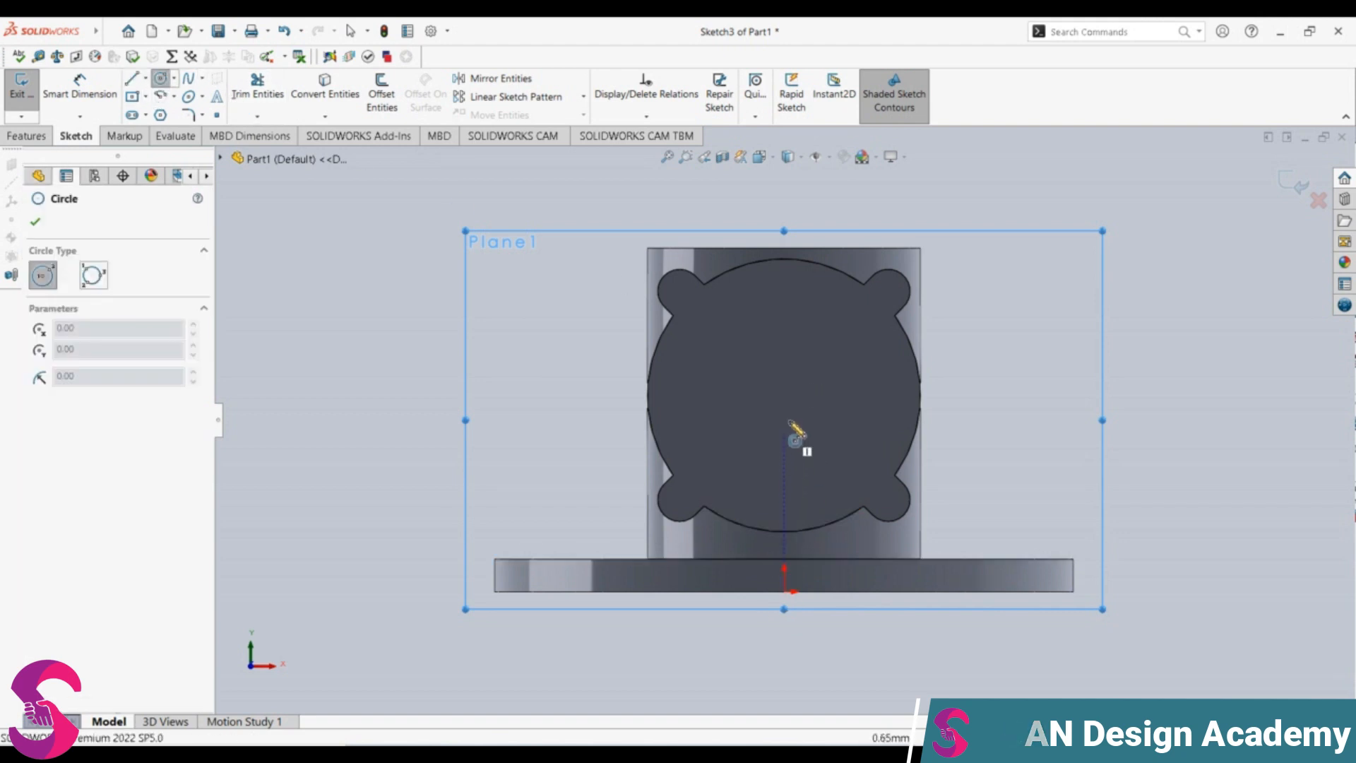
{"action": "key", "text": "Escape"}
{"action": "left_click", "coordinate": [818, 454]}
{"action": "middle_click_drag", "start_coordinate": [817, 454], "coordinate": [773, 452]}
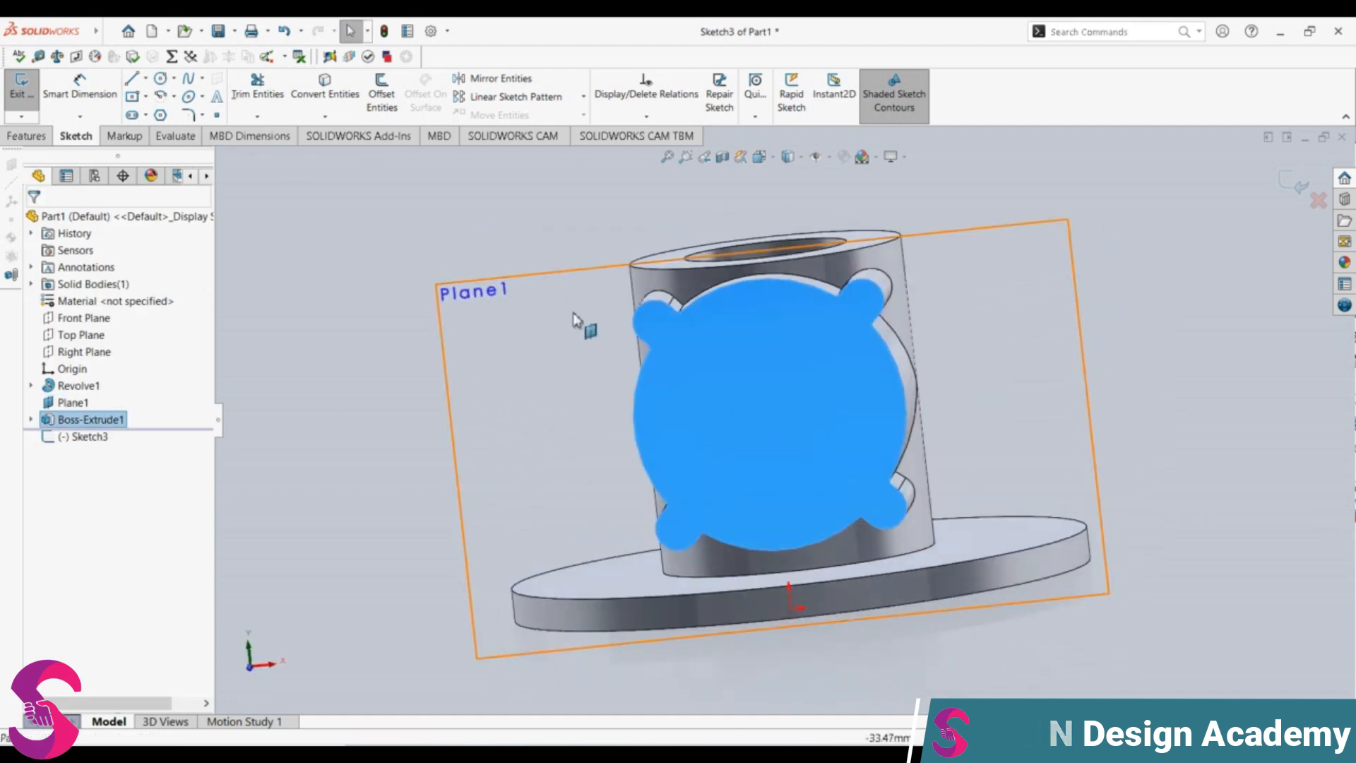
{"action": "left_click", "coordinate": [356, 269]}
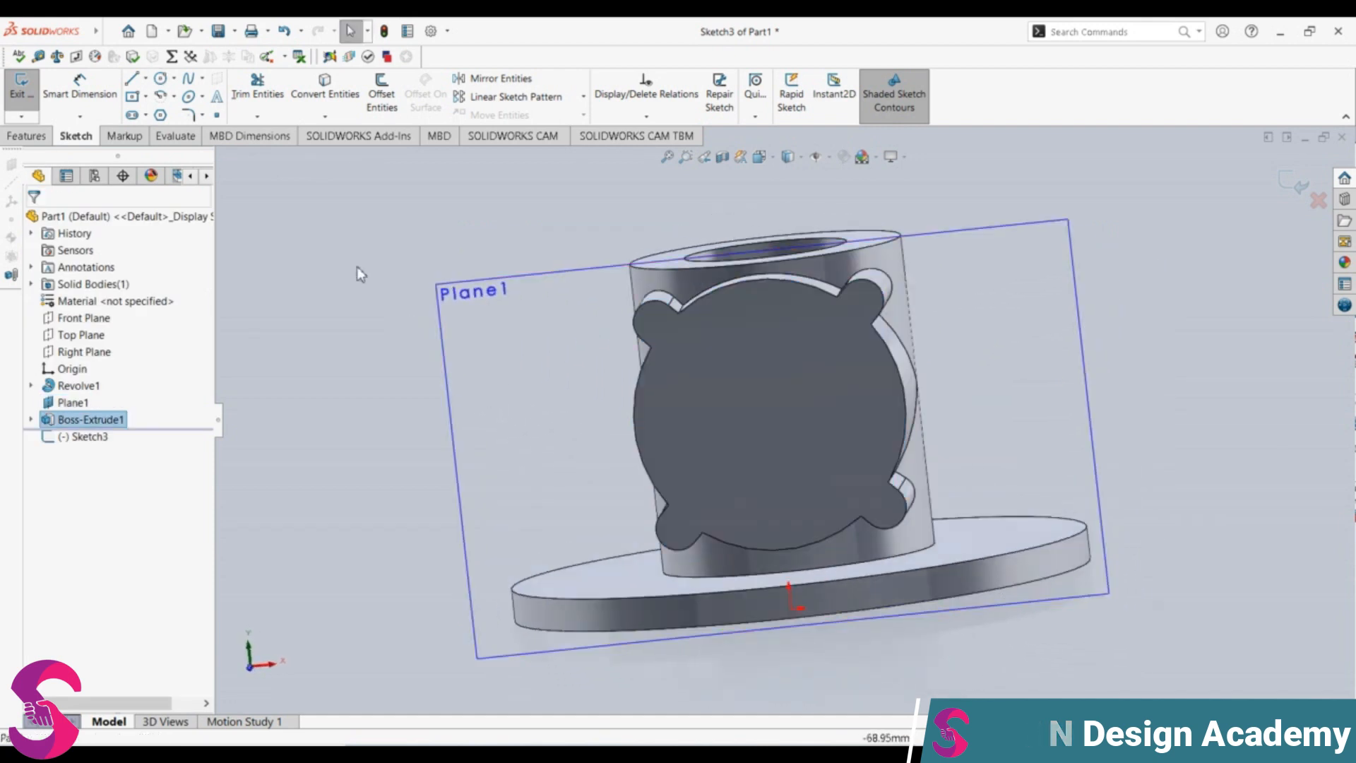
{"action": "left_click", "coordinate": [74, 409]}
{"action": "left_click", "coordinate": [148, 388]}
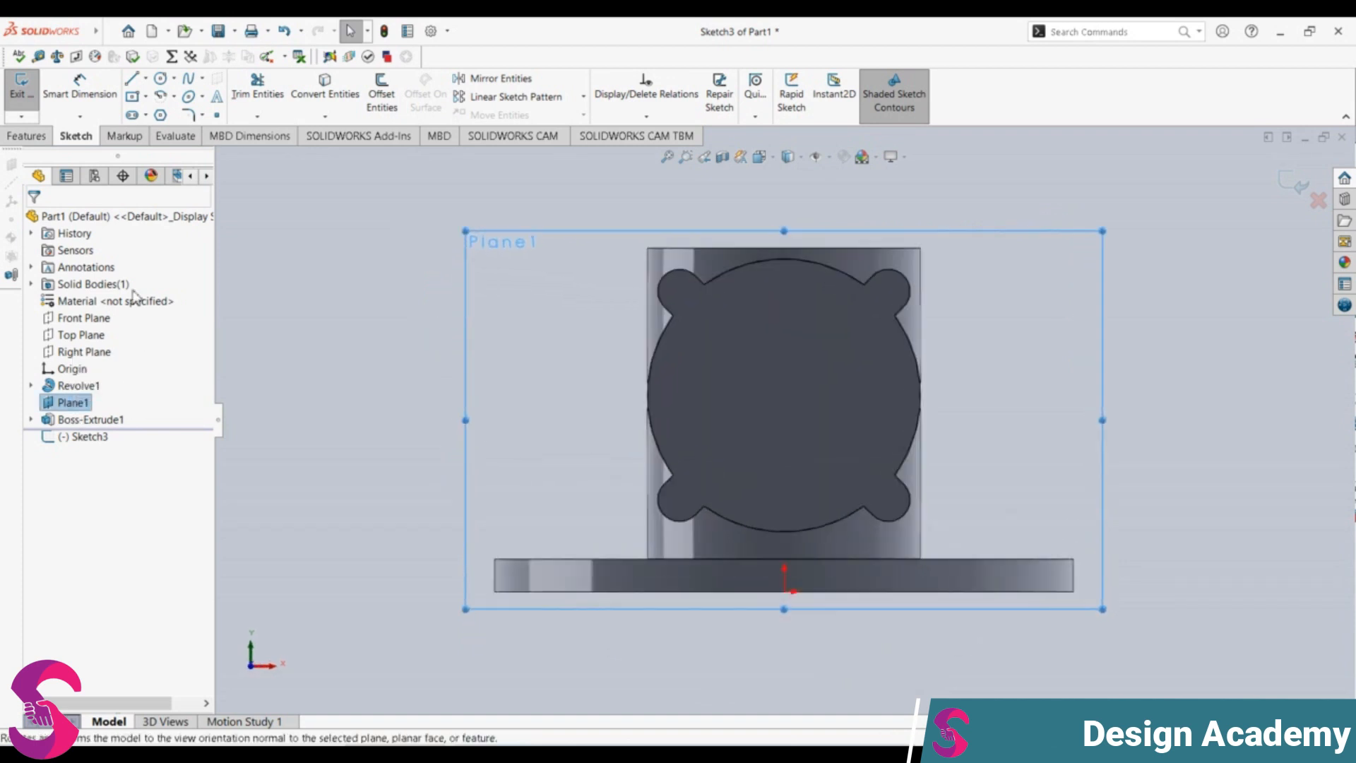
Step: Draw a nearly vertical line from the origin up across the extruded face and set its length to 36 mm
{"action": "left_click", "coordinate": [133, 81]}
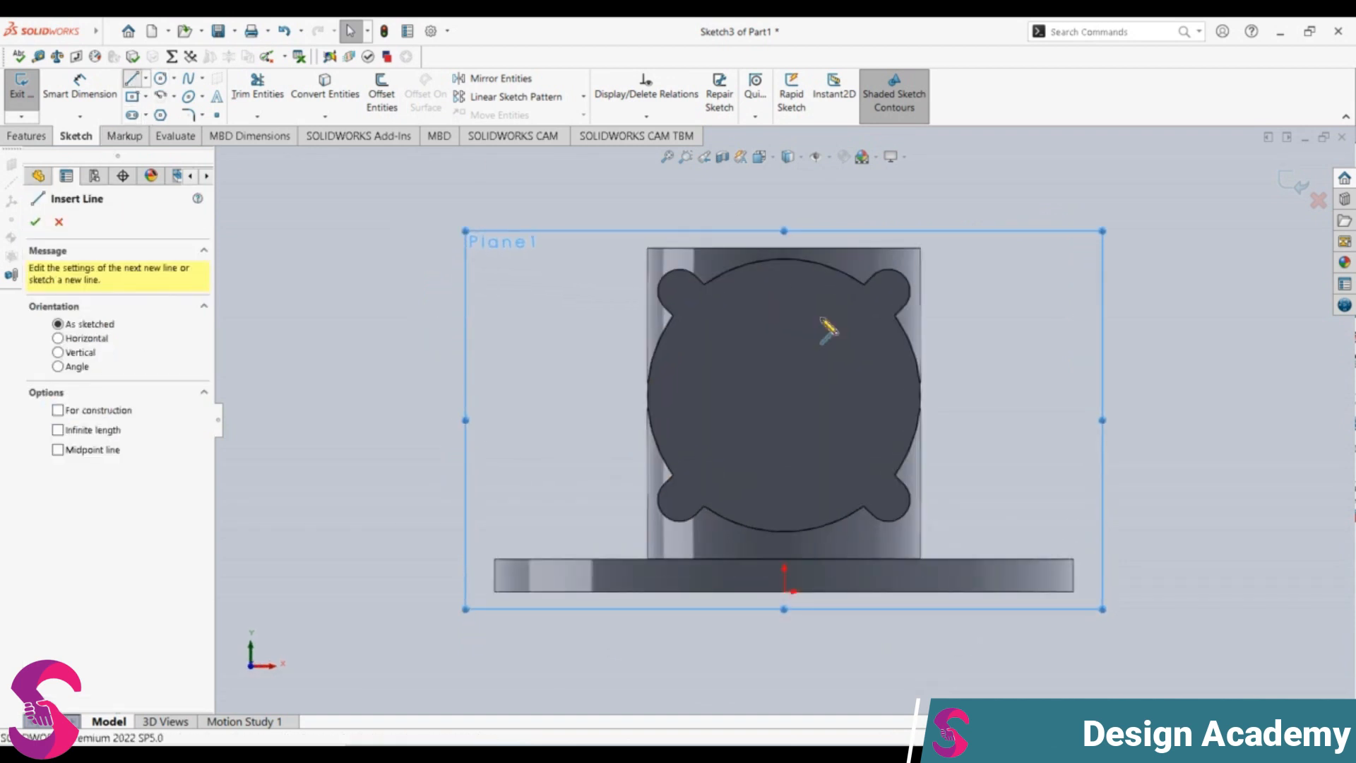
{"action": "left_click", "coordinate": [784, 591]}
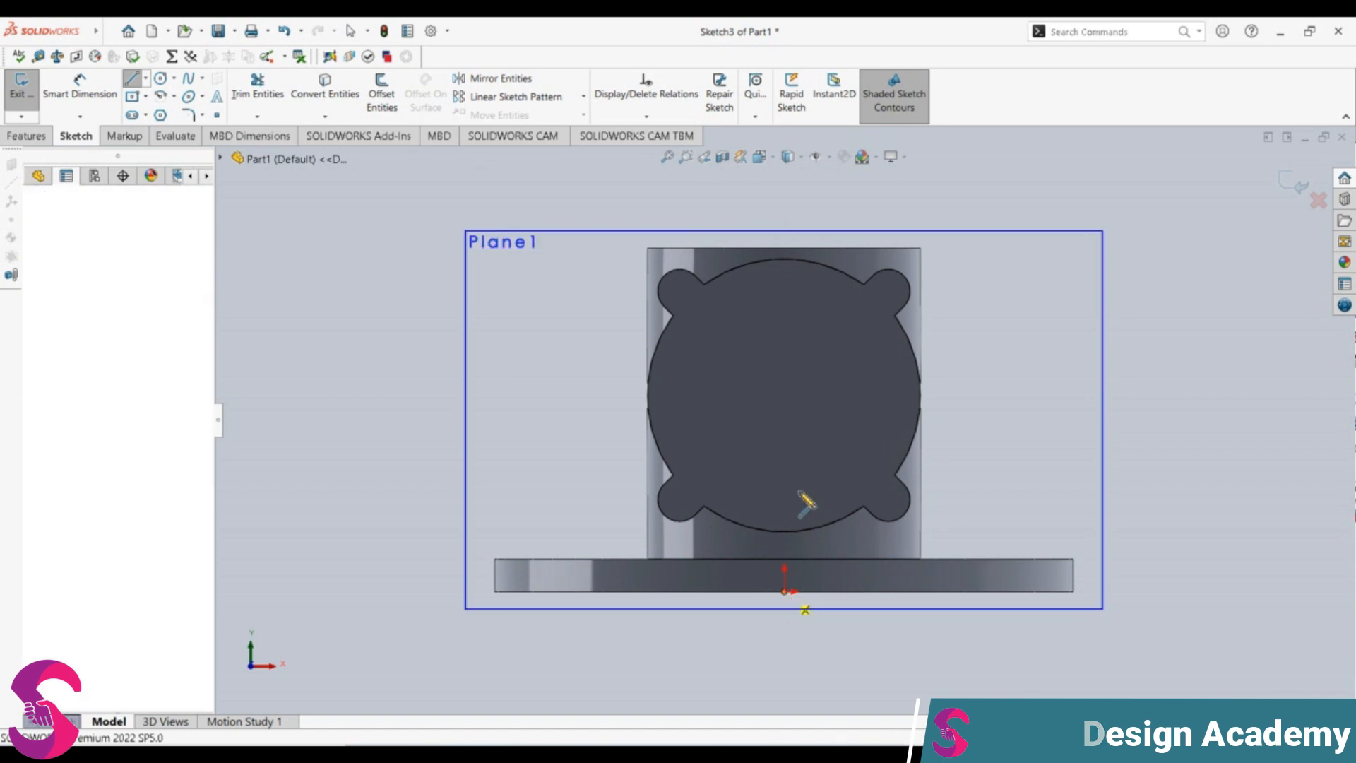
{"action": "left_click", "coordinate": [781, 346]}
{"action": "key", "text": "Escape"}
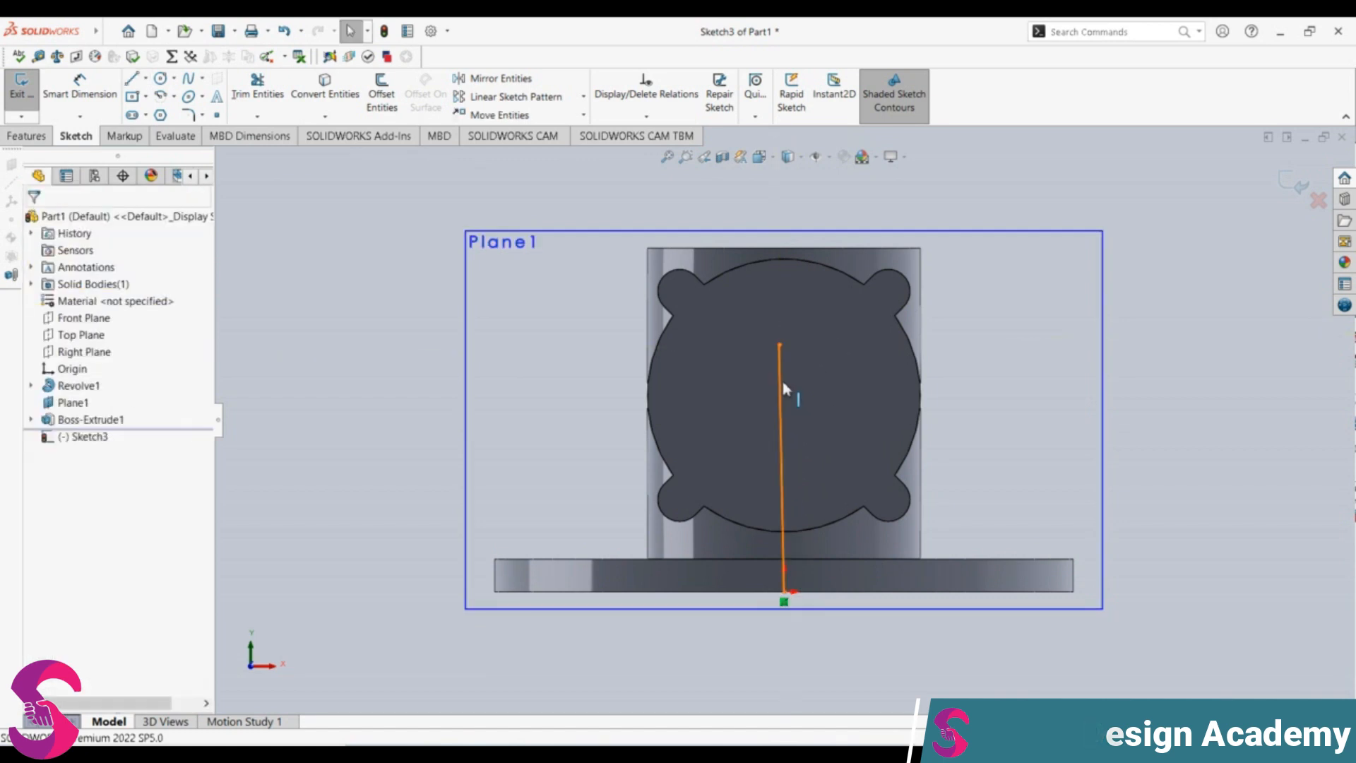
{"action": "left_click", "coordinate": [790, 373]}
{"action": "type", "text": "36"}
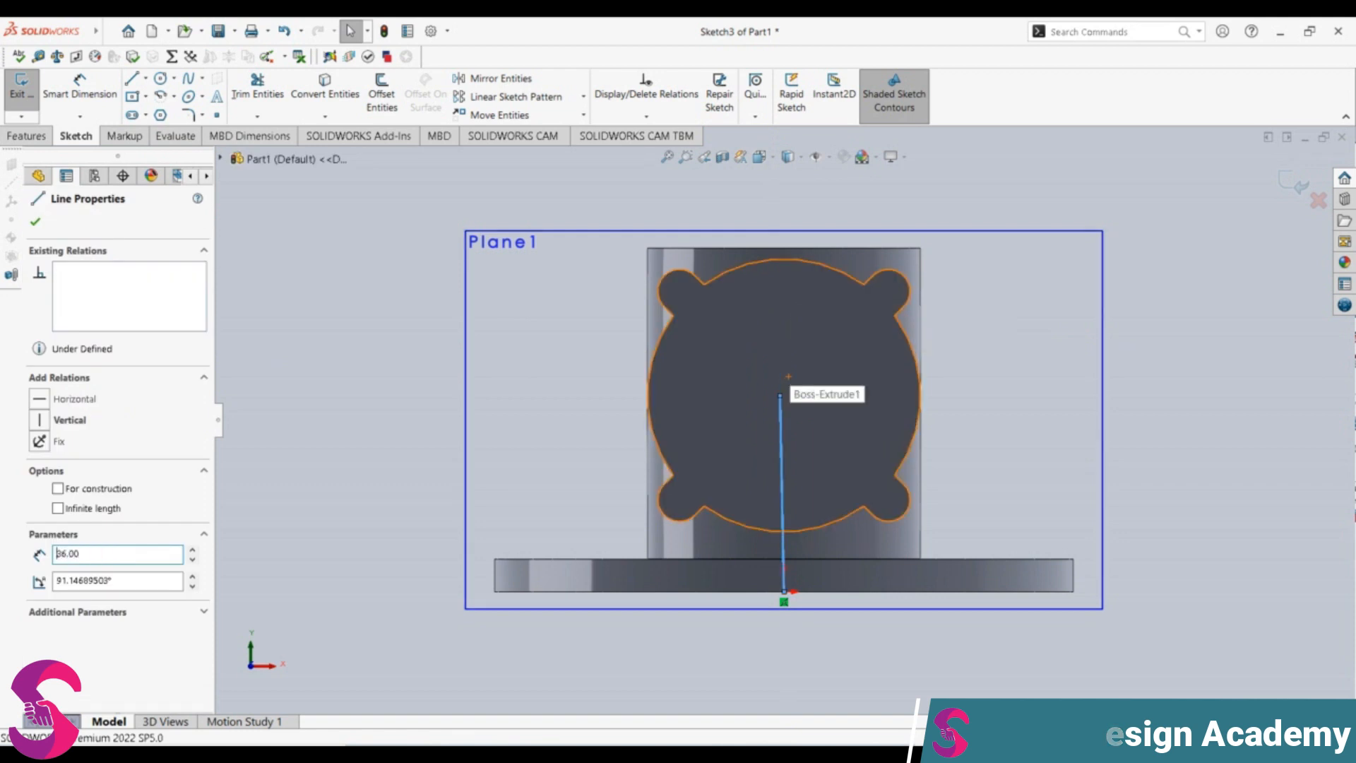
{"action": "key", "text": "Escape"}
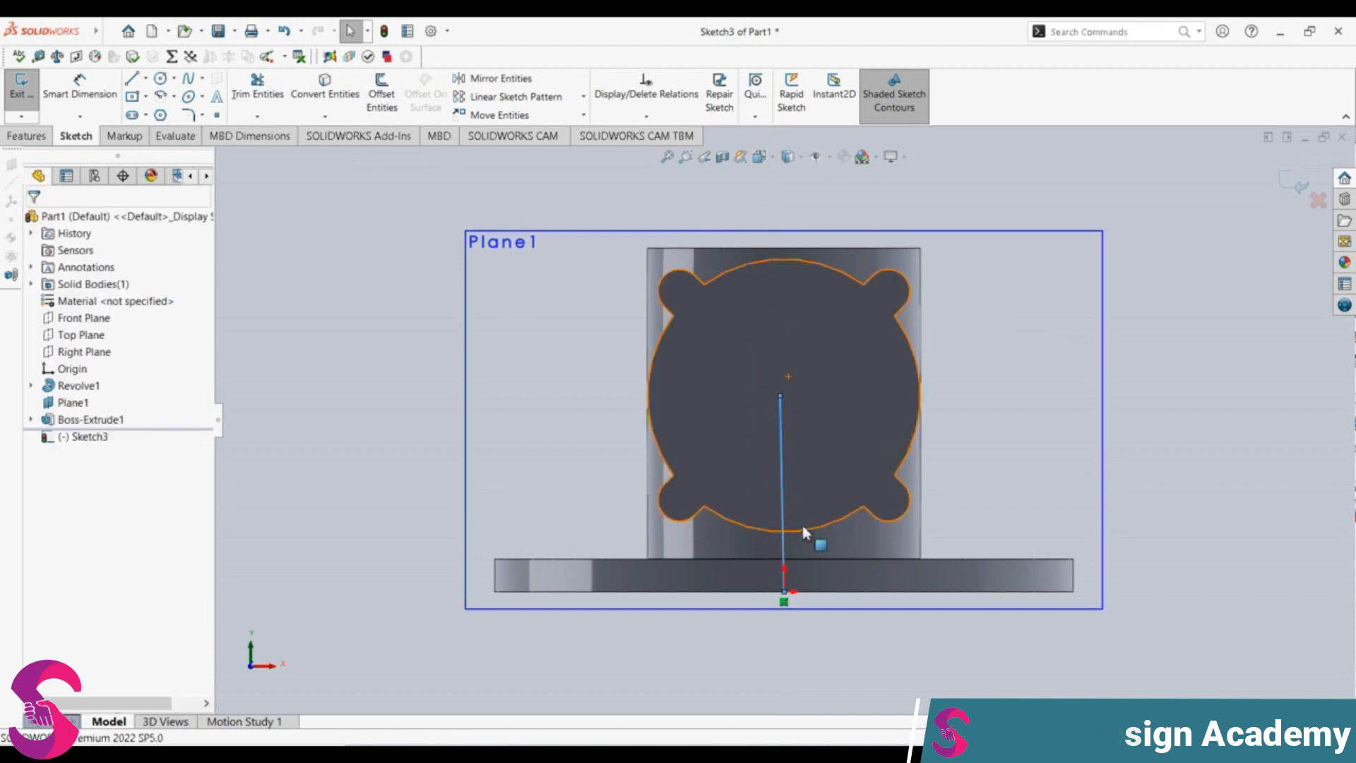
Step: Draw a circle of about 21.6 mm radius centred on the upper end of the 36 mm line
{"action": "scroll", "coordinate": [740, 505], "scroll_direction": "down", "scroll_amount": 3}
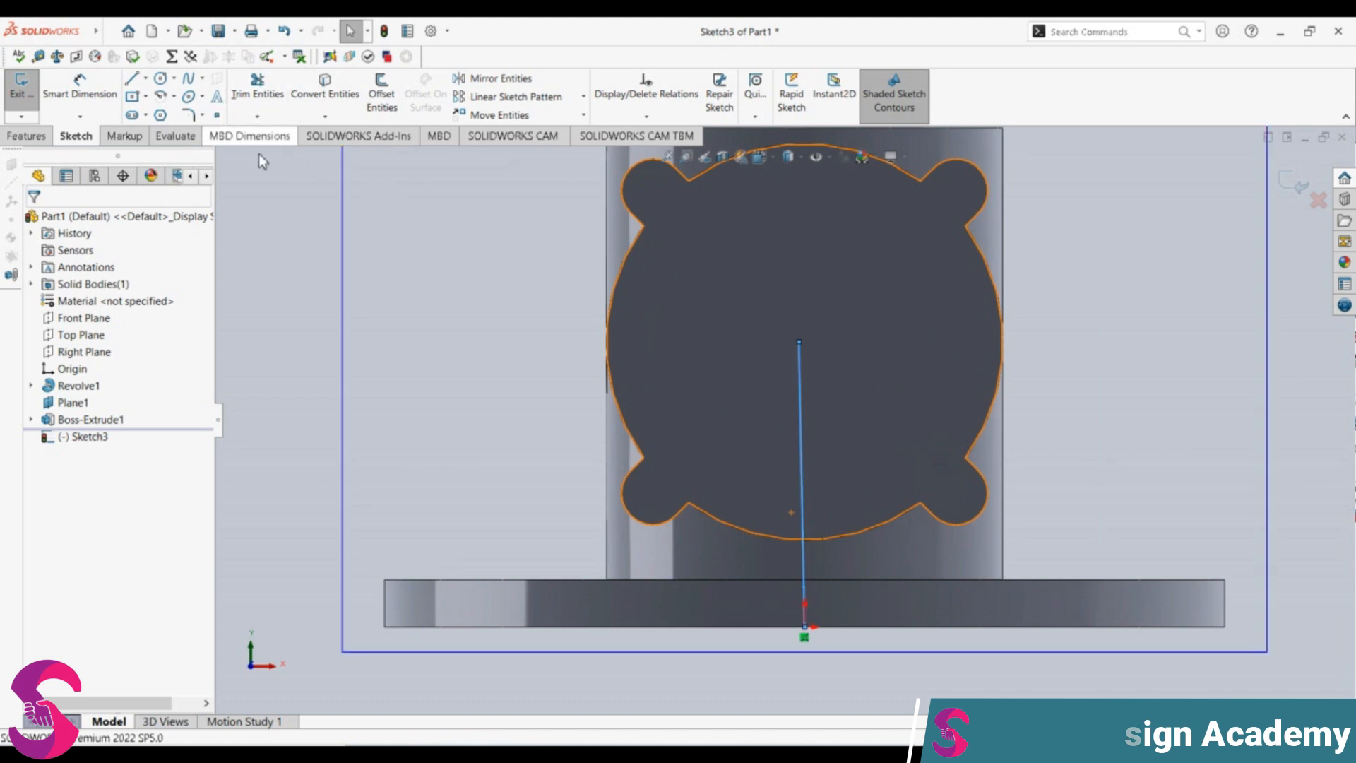
{"action": "left_click", "coordinate": [159, 80]}
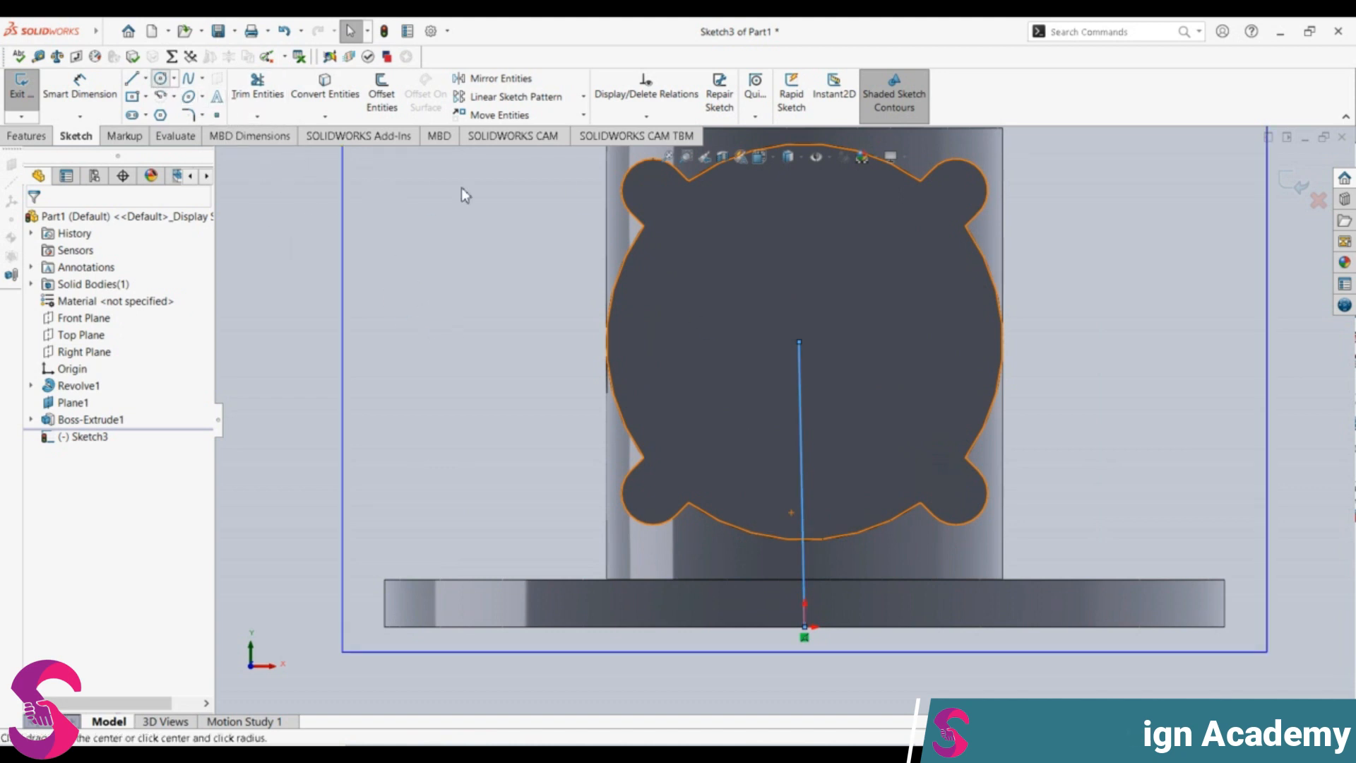
{"action": "left_click", "coordinate": [800, 343]}
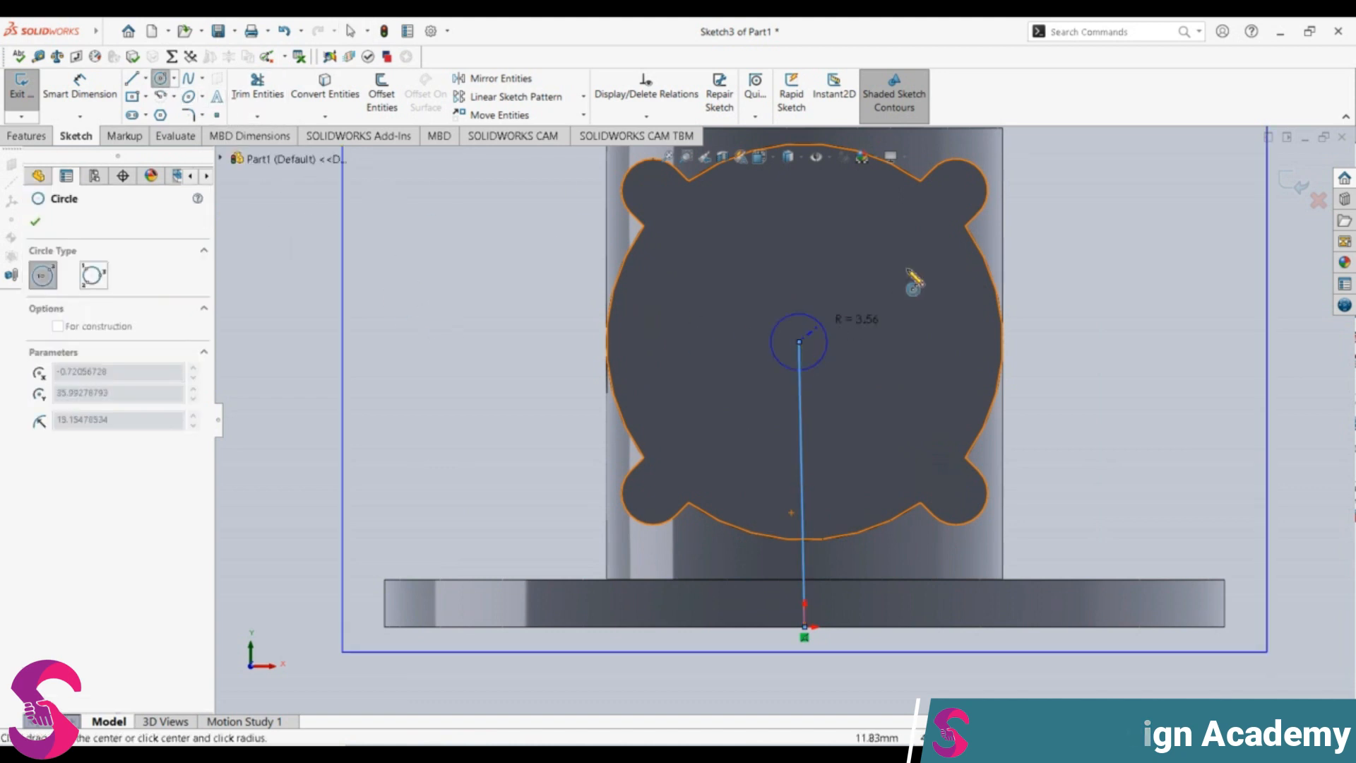
{"action": "left_click", "coordinate": [939, 244]}
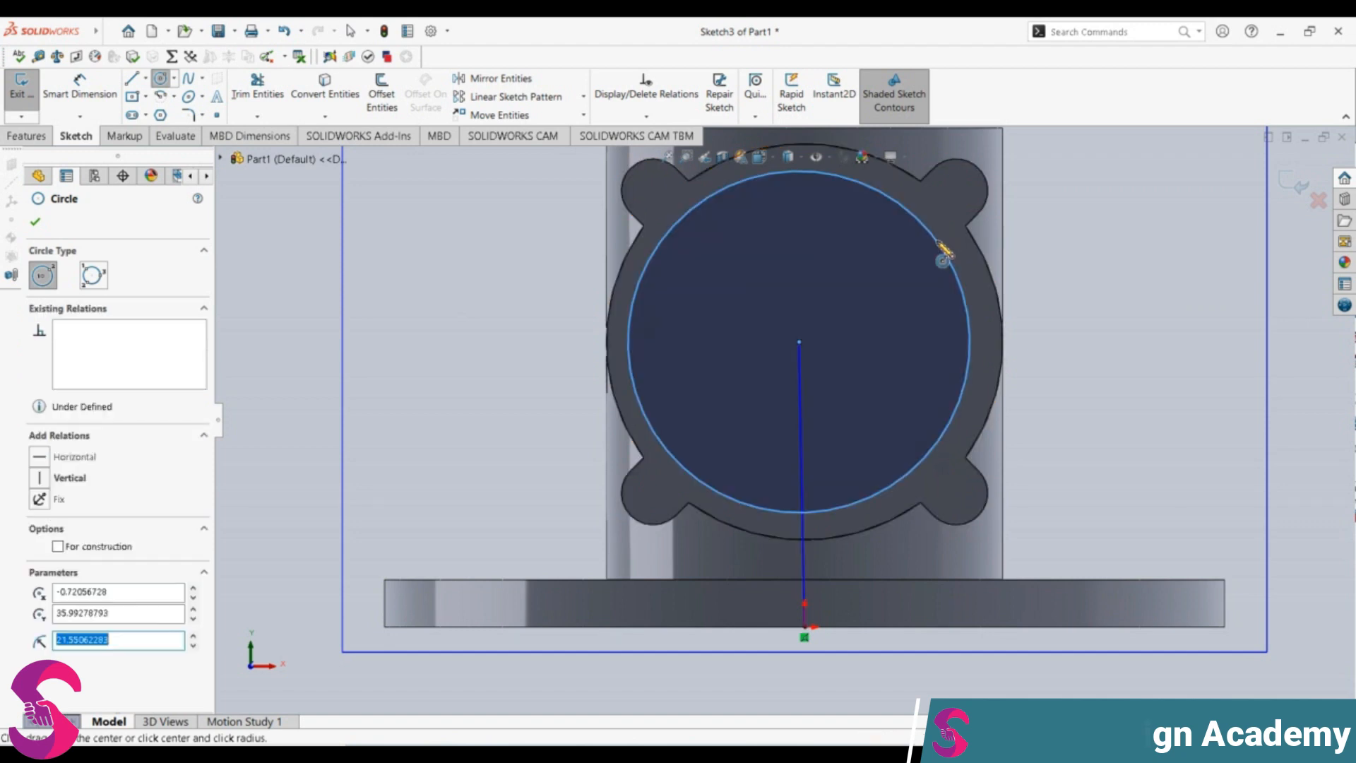
{"action": "key", "text": "Escape"}
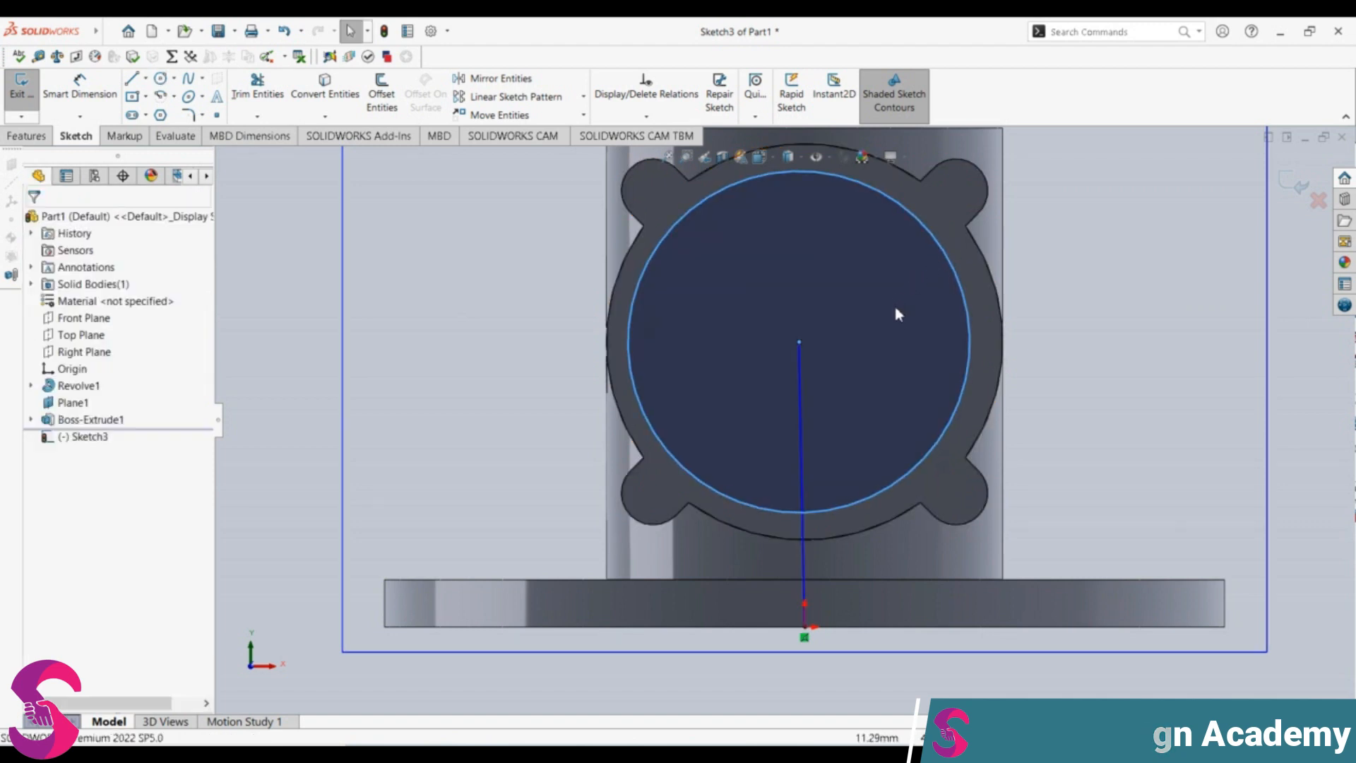
Step: Delete the new circle and the 36 mm line from the sketch on Plane1
{"action": "key", "text": "Delete"}
{"action": "left_click", "coordinate": [803, 434]}
{"action": "key", "text": "Delete"}
{"action": "scroll", "coordinate": [796, 454], "scroll_direction": "down", "scroll_amount": 5}
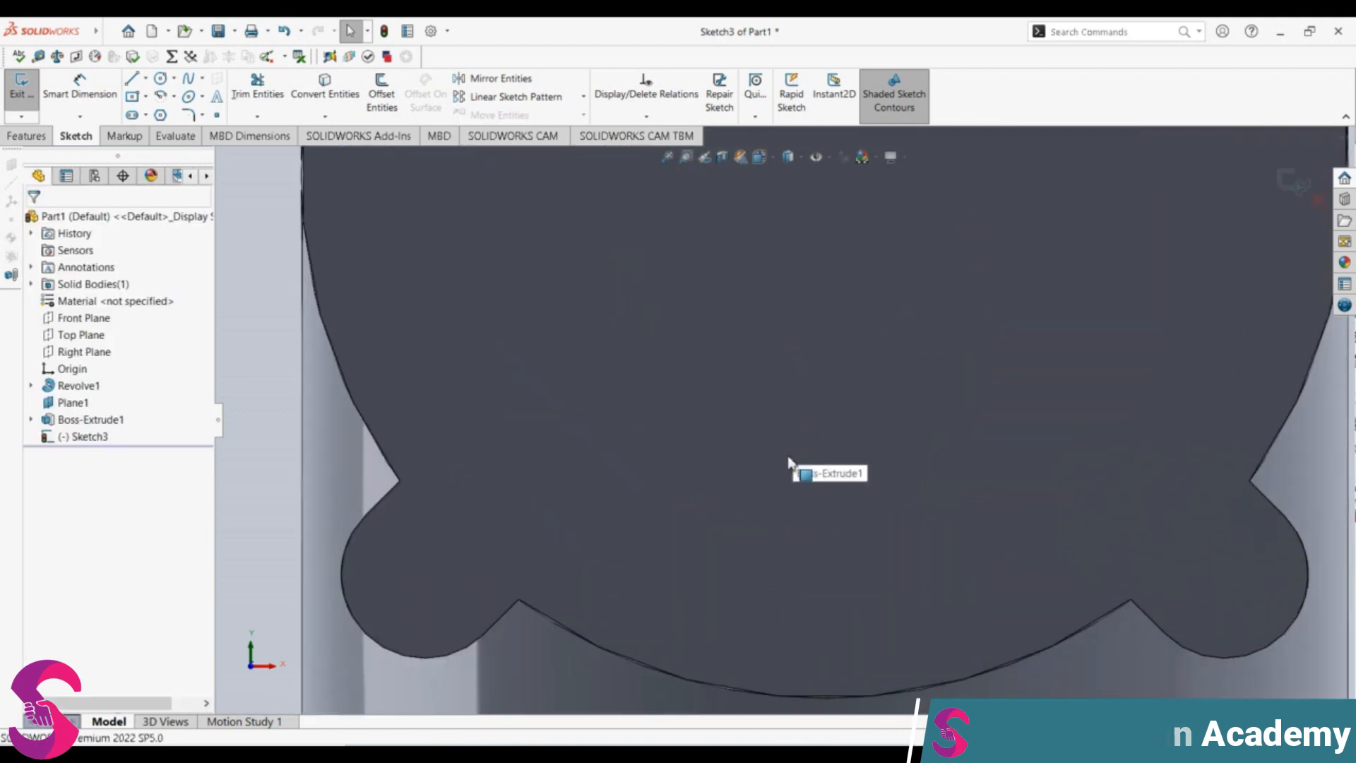
{"action": "scroll", "coordinate": [794, 473], "scroll_direction": "up", "scroll_amount": 6}
{"action": "scroll", "coordinate": [1120, 545], "scroll_direction": "up", "scroll_amount": 1}
{"action": "scroll", "coordinate": [975, 333], "scroll_direction": "down", "scroll_amount": 1}
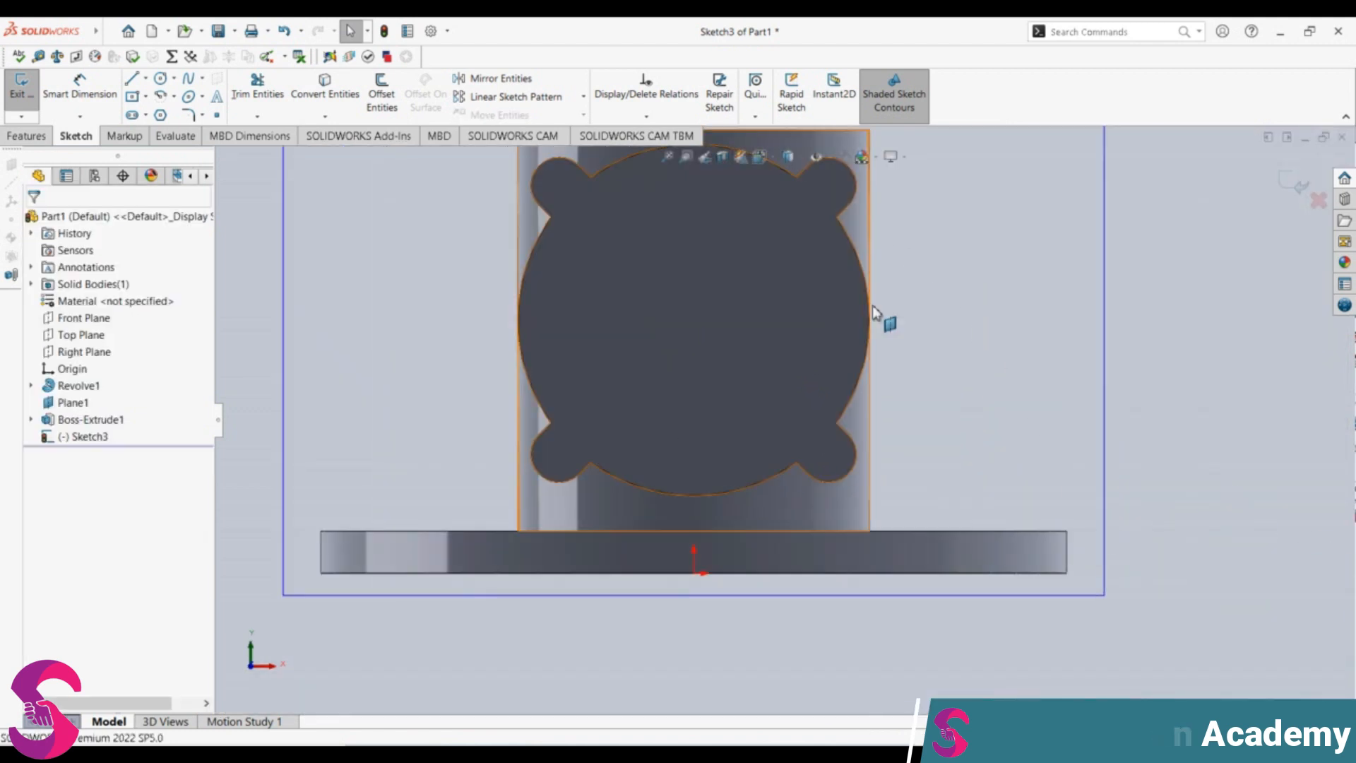
{"action": "left_click", "coordinate": [133, 81]}
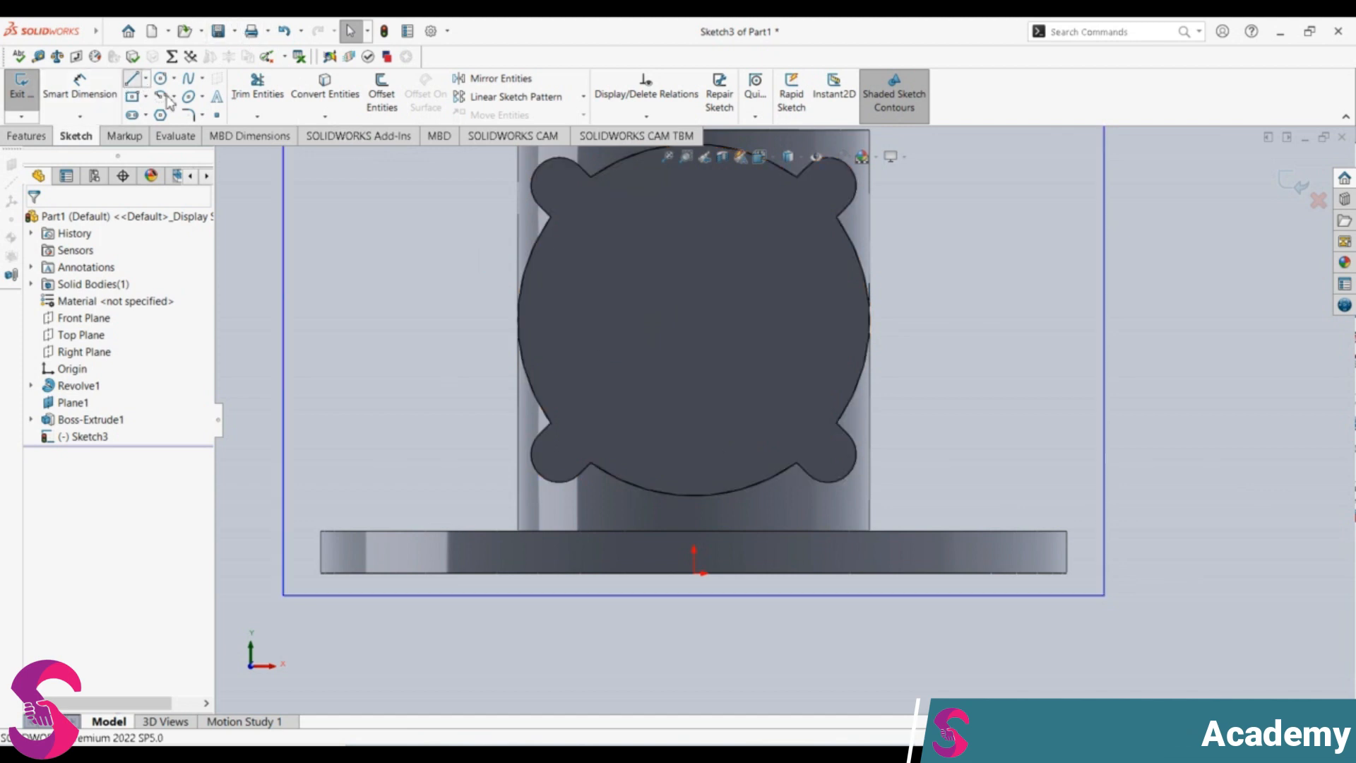
{"action": "left_click", "coordinate": [699, 496]}
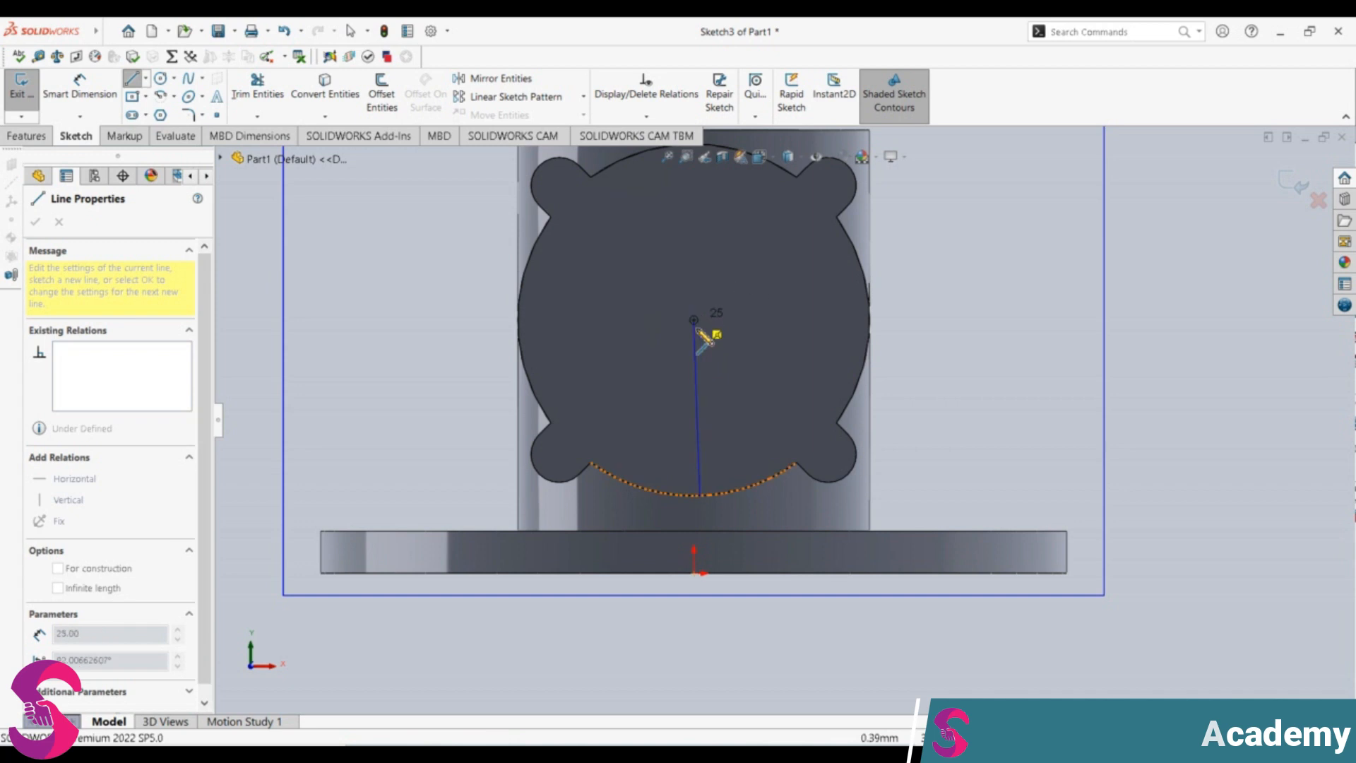
{"action": "key", "text": "Escape"}
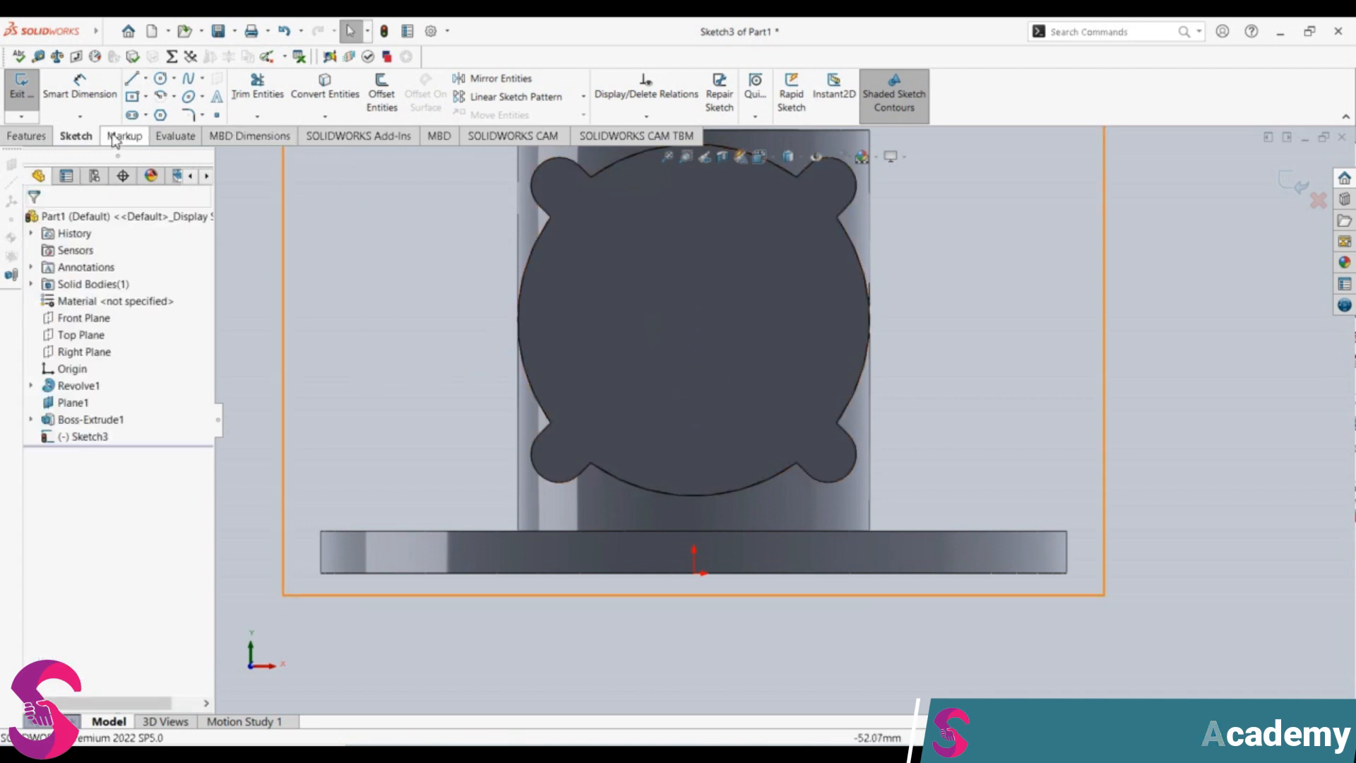
Step: Draw a vertical line from the origin up across the boss face and set its length to 36 mm
{"action": "left_click", "coordinate": [132, 84]}
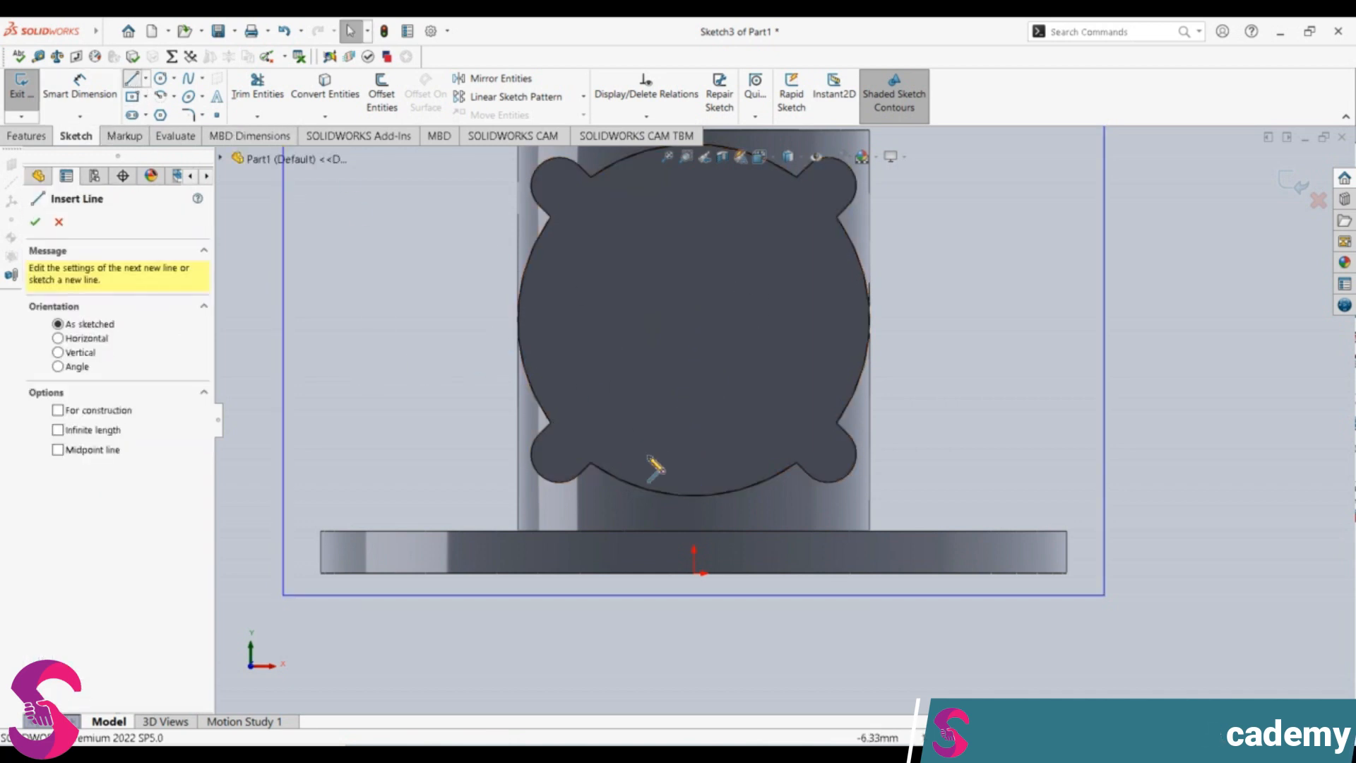
{"action": "left_click", "coordinate": [694, 572]}
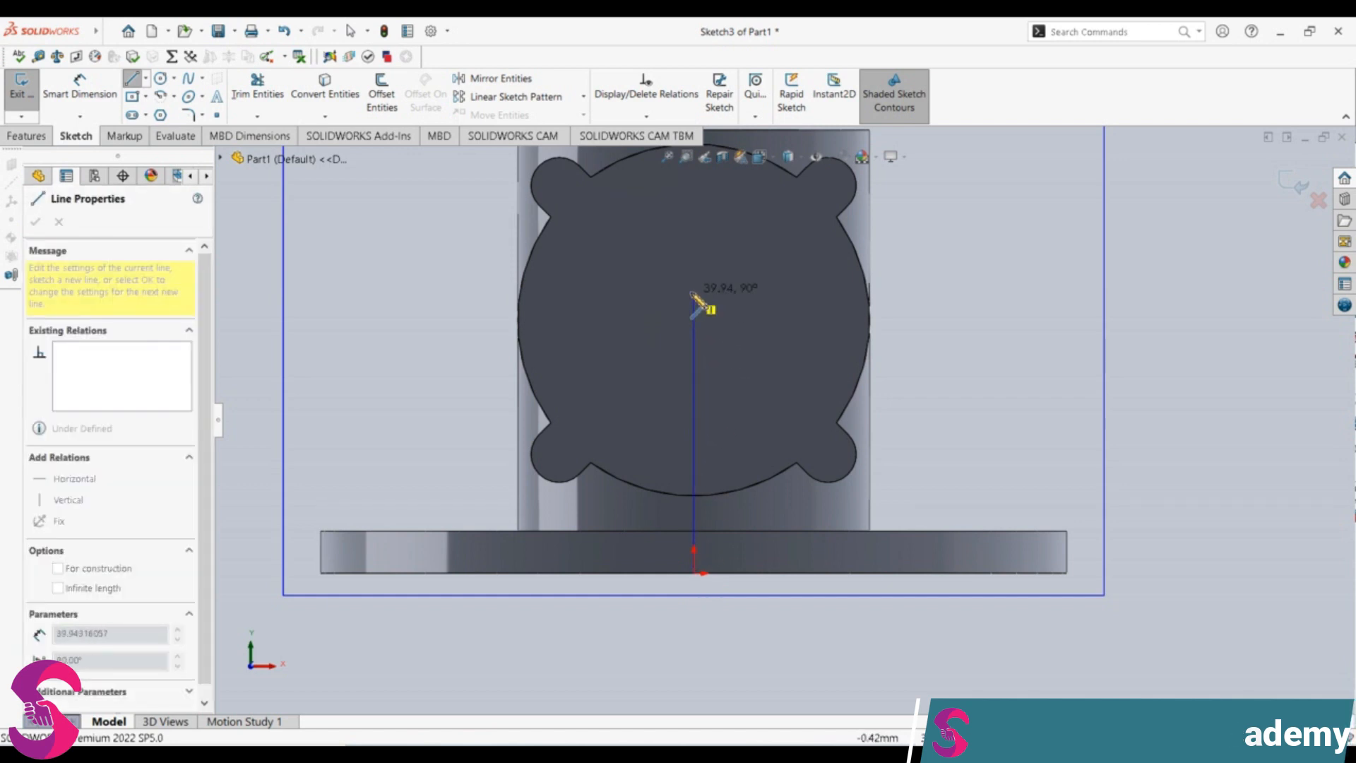
{"action": "left_click", "coordinate": [693, 294]}
{"action": "key", "text": "Escape"}
{"action": "left_click", "coordinate": [695, 318]}
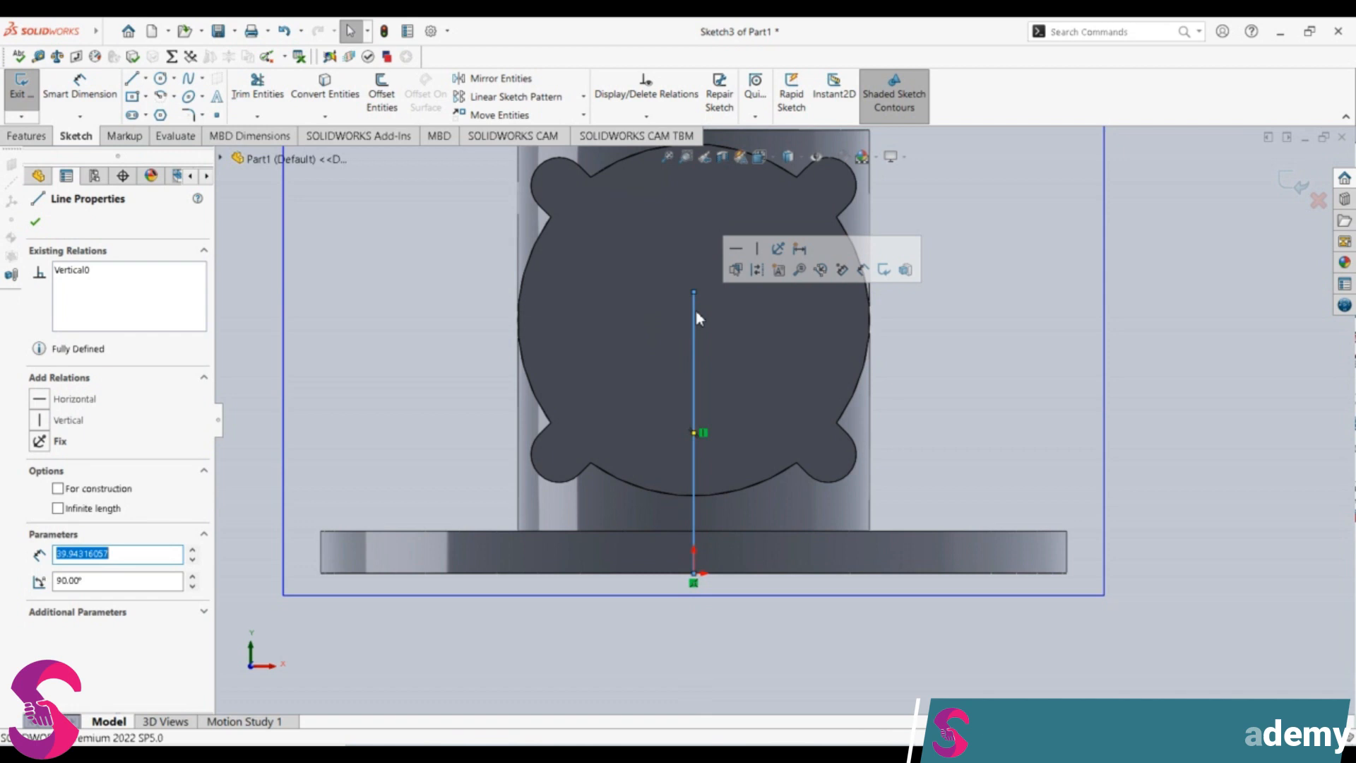
{"action": "type", "text": "36"}
{"action": "key", "text": "Return"}
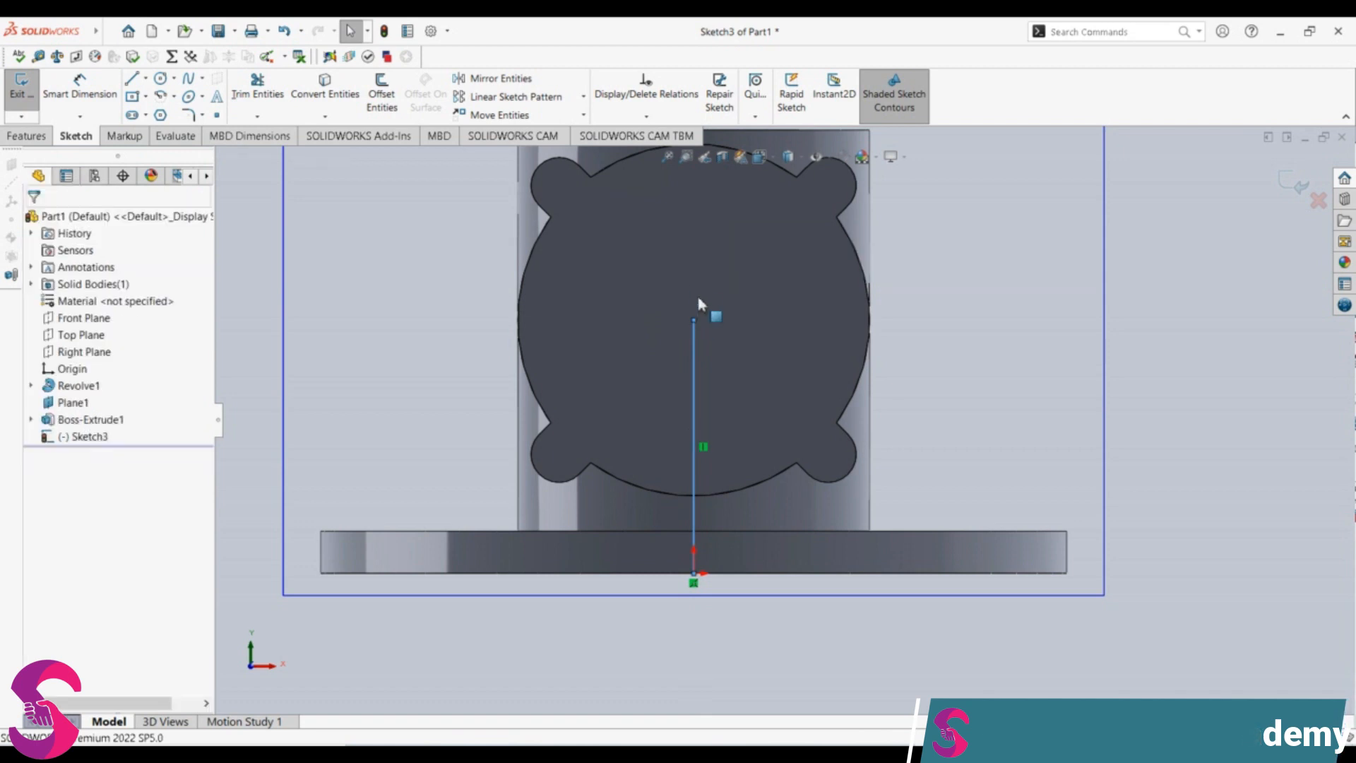
{"action": "left_click", "coordinate": [325, 115]}
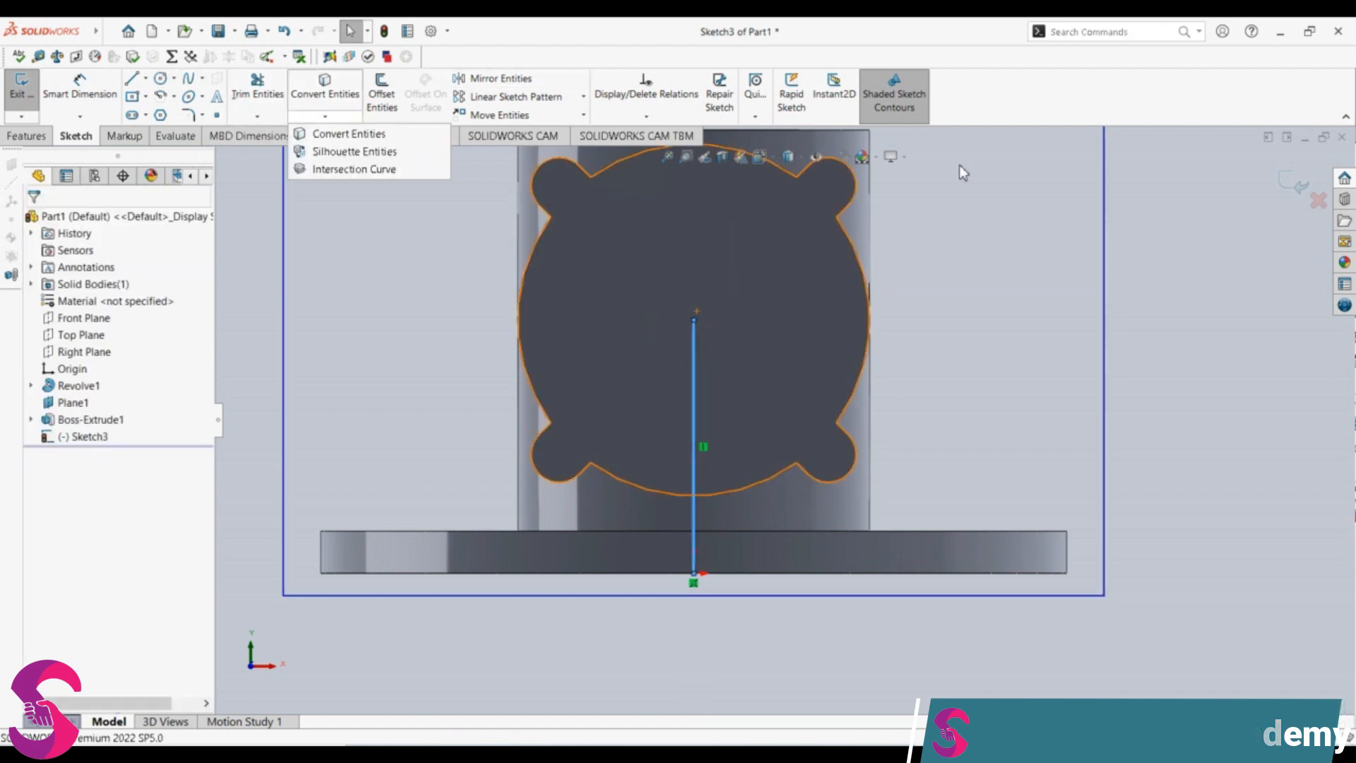
{"action": "key", "text": "Escape"}
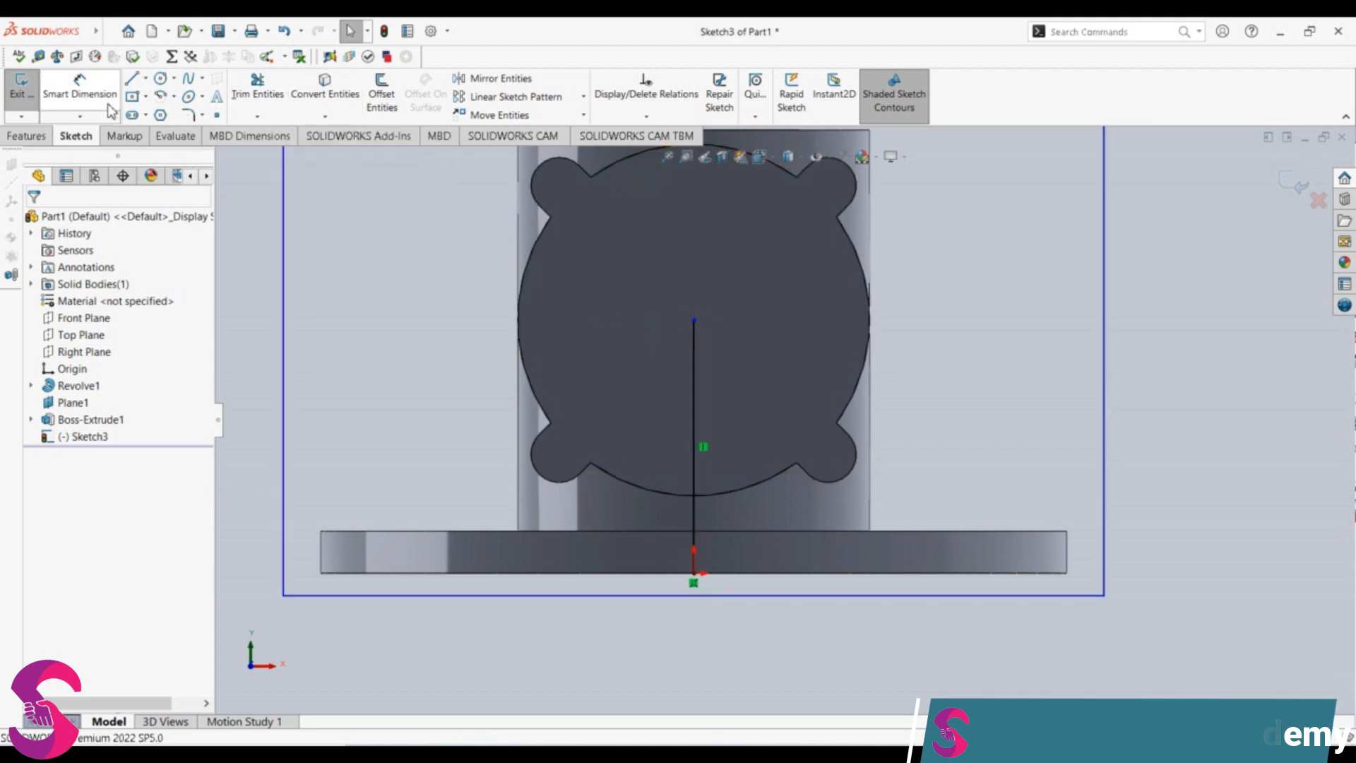
{"action": "left_click", "coordinate": [131, 79]}
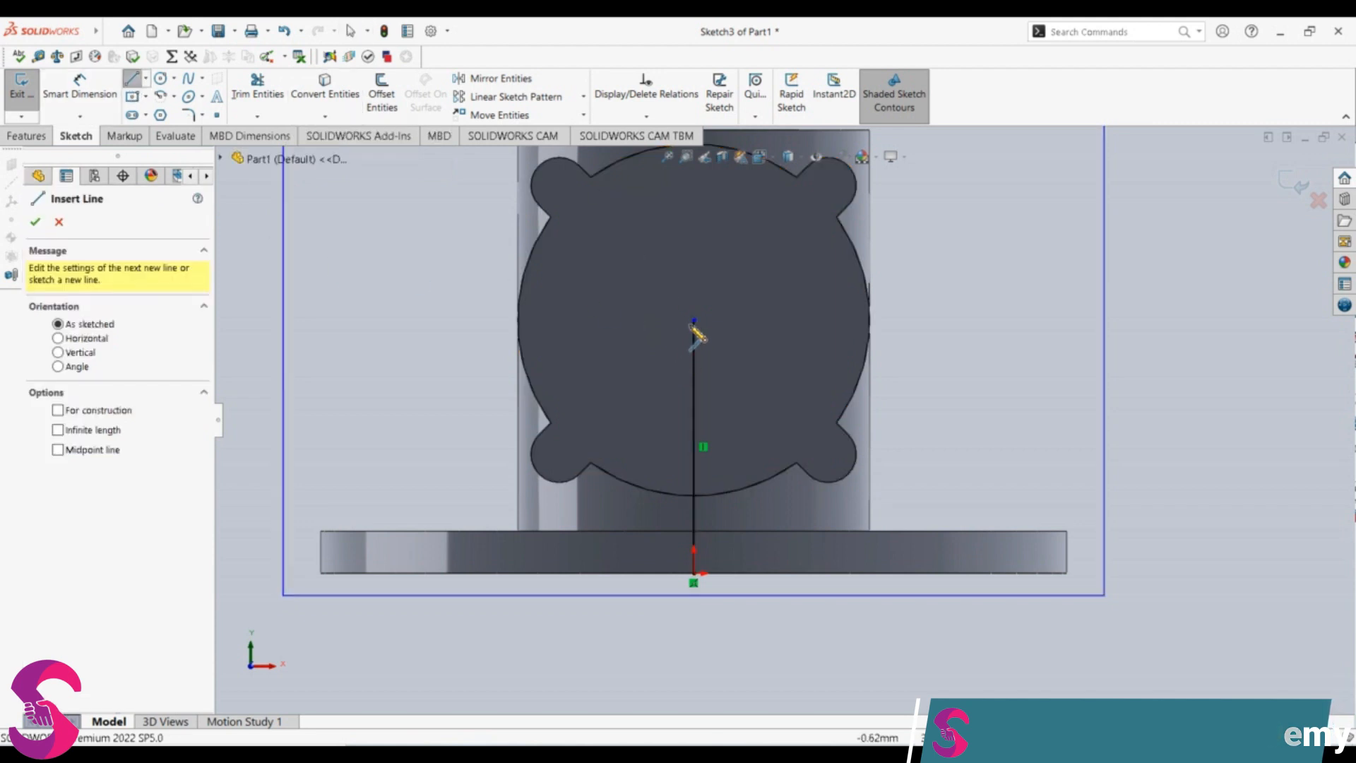
{"action": "key", "text": "Escape"}
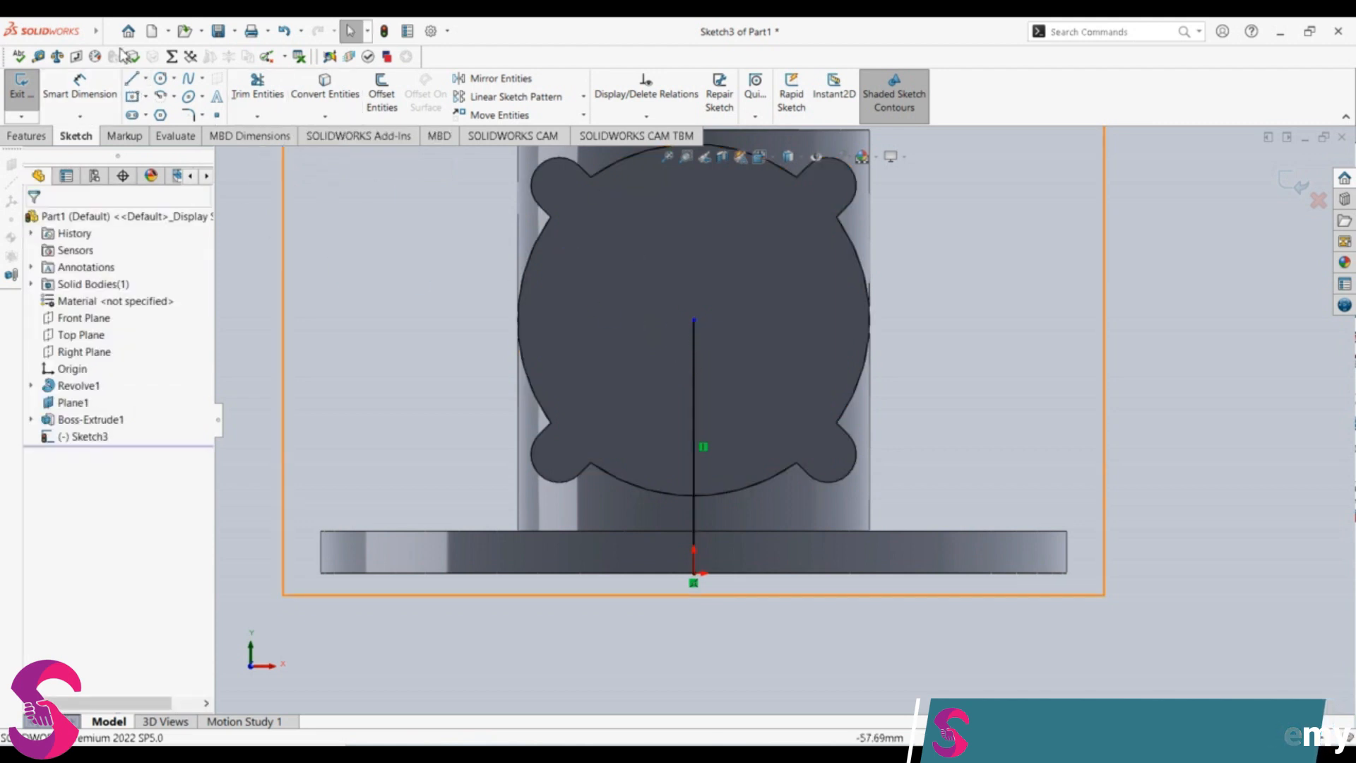
Step: Draw a circle centred on the upper end of the 36 mm line and set its radius to 27 mm
{"action": "left_click", "coordinate": [160, 79]}
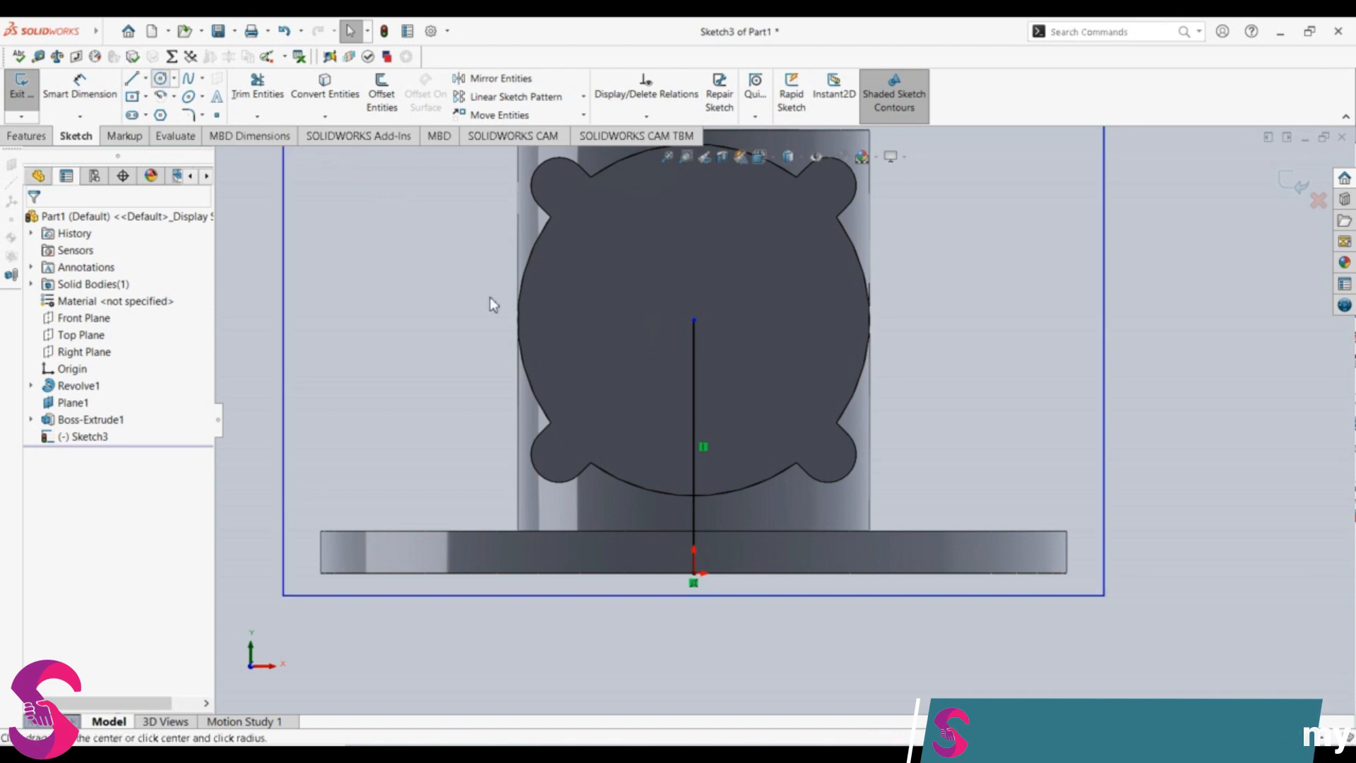
{"action": "left_click", "coordinate": [694, 321]}
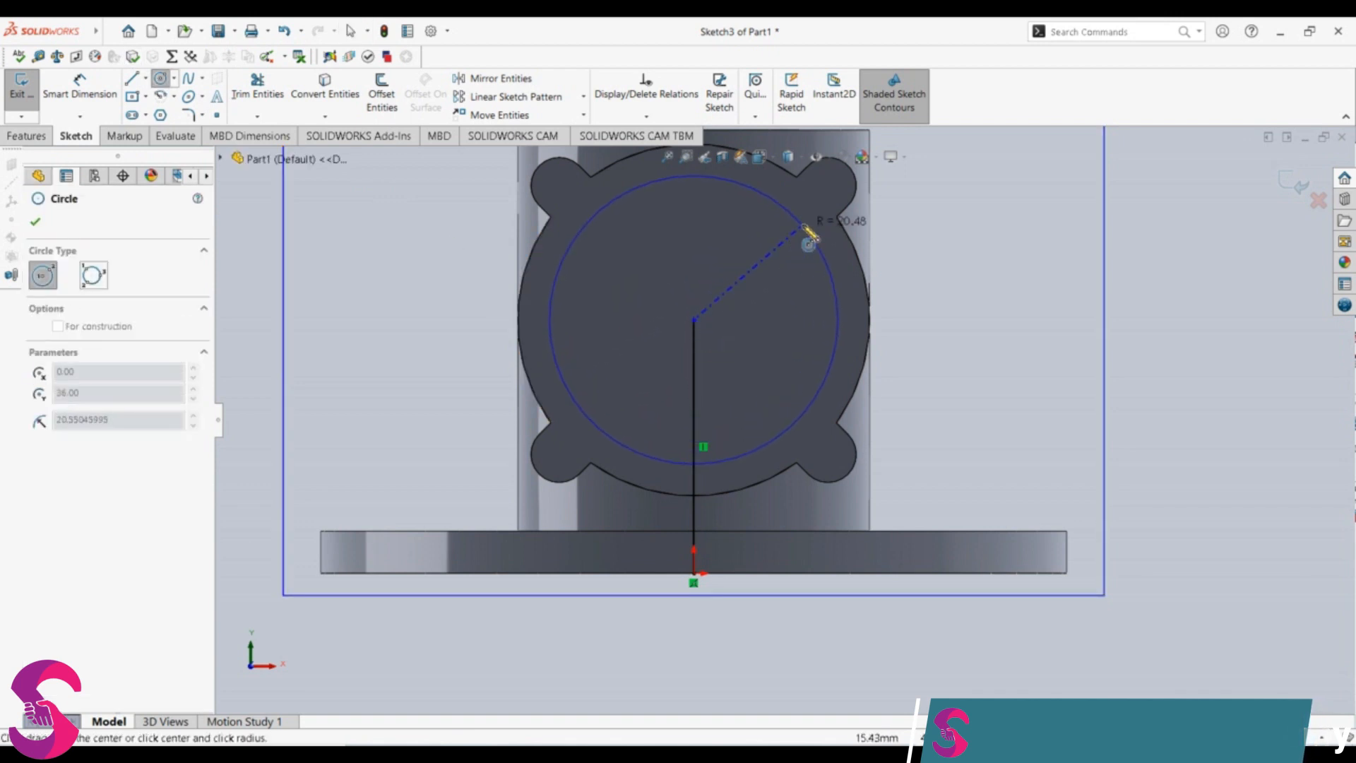
{"action": "left_click", "coordinate": [833, 184]}
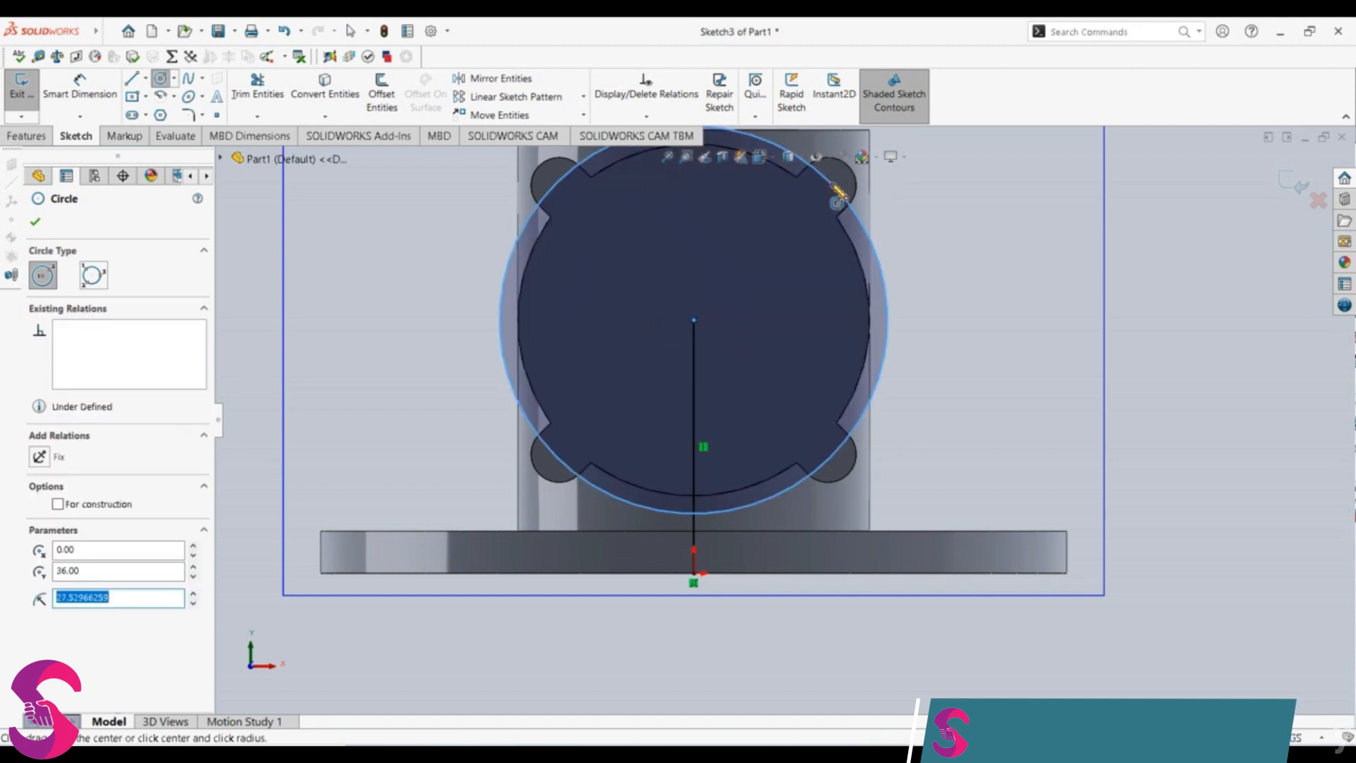
{"action": "key", "text": "Return"}
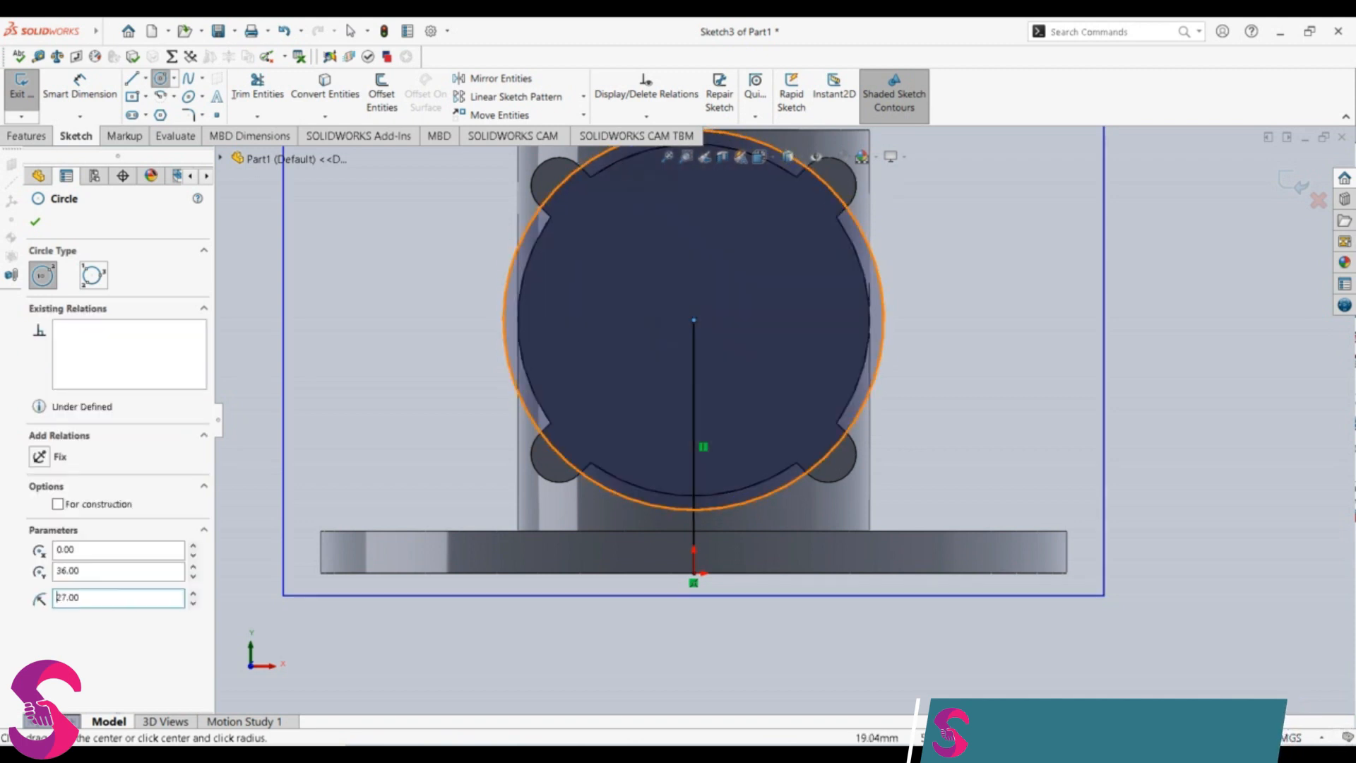
{"action": "key", "text": "Escape"}
Step: Draw a 45° line from the large circle's centre towards the upper-right lug and set its length to 27 mm
{"action": "mouse_move", "coordinate": [78, 25]}
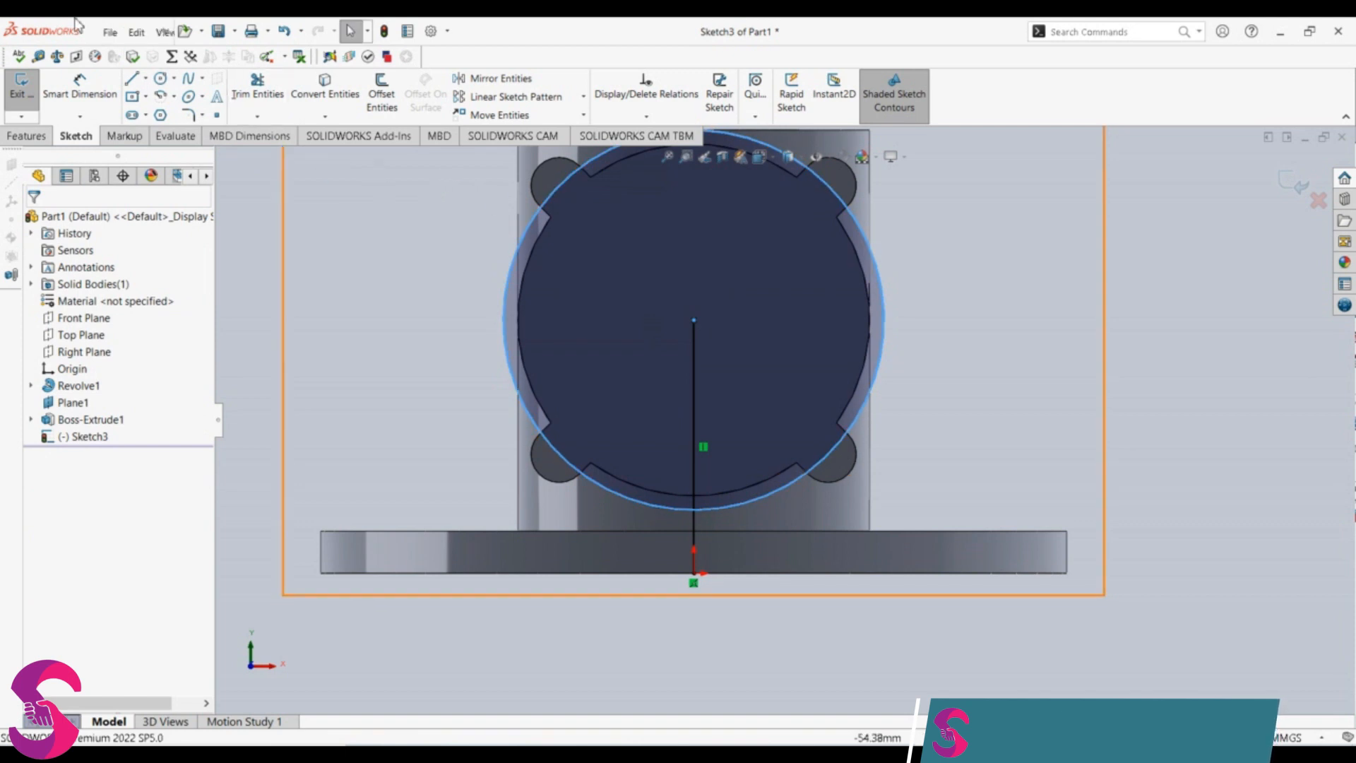
{"action": "left_click", "coordinate": [131, 78]}
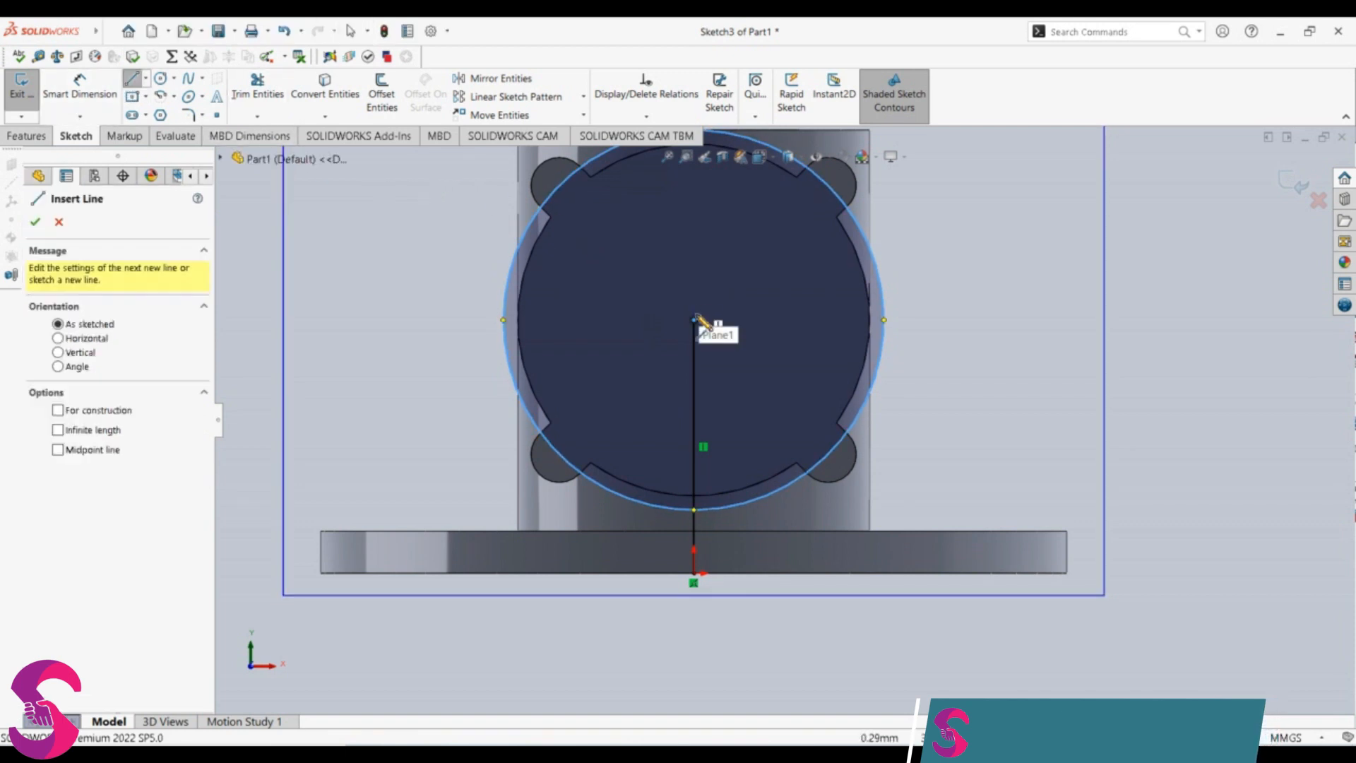
{"action": "left_click", "coordinate": [694, 321]}
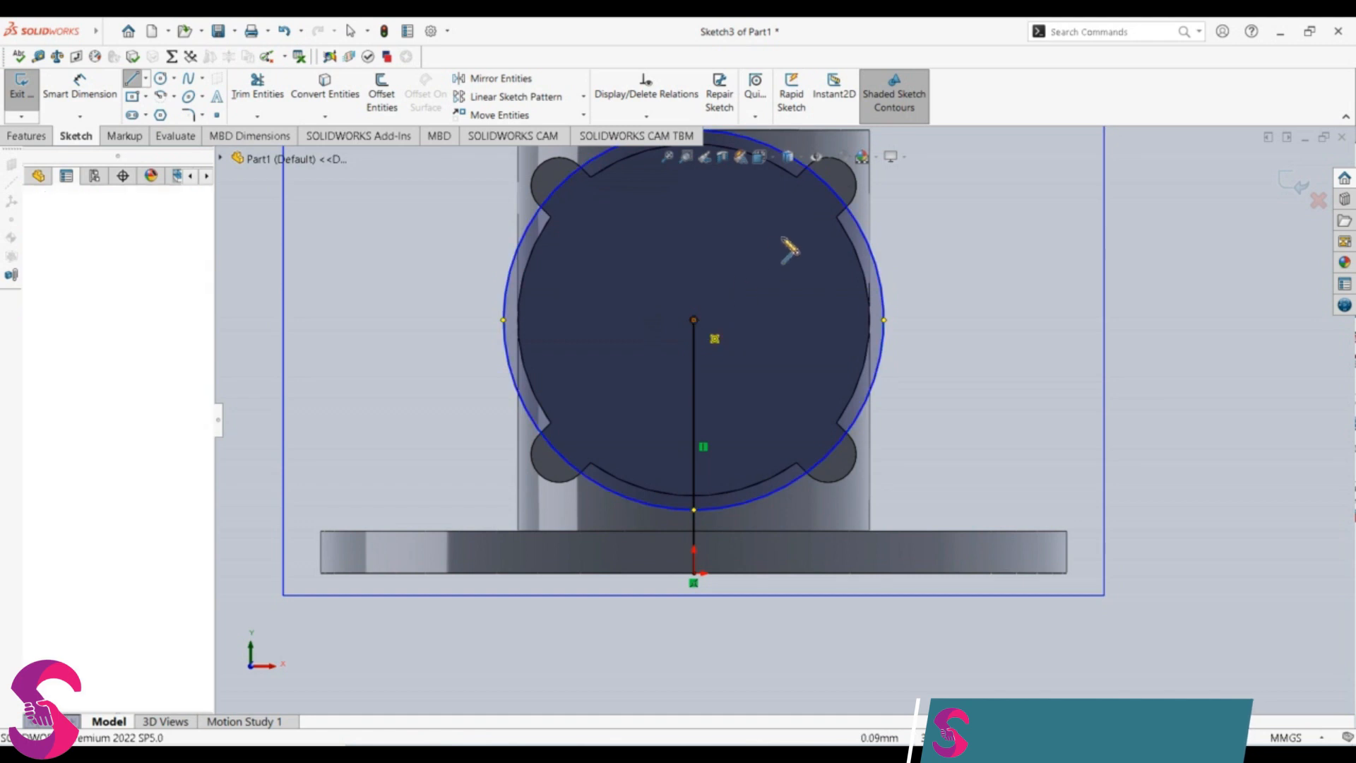
{"action": "double_click", "coordinate": [819, 187]}
{"action": "key", "text": "Escape"}
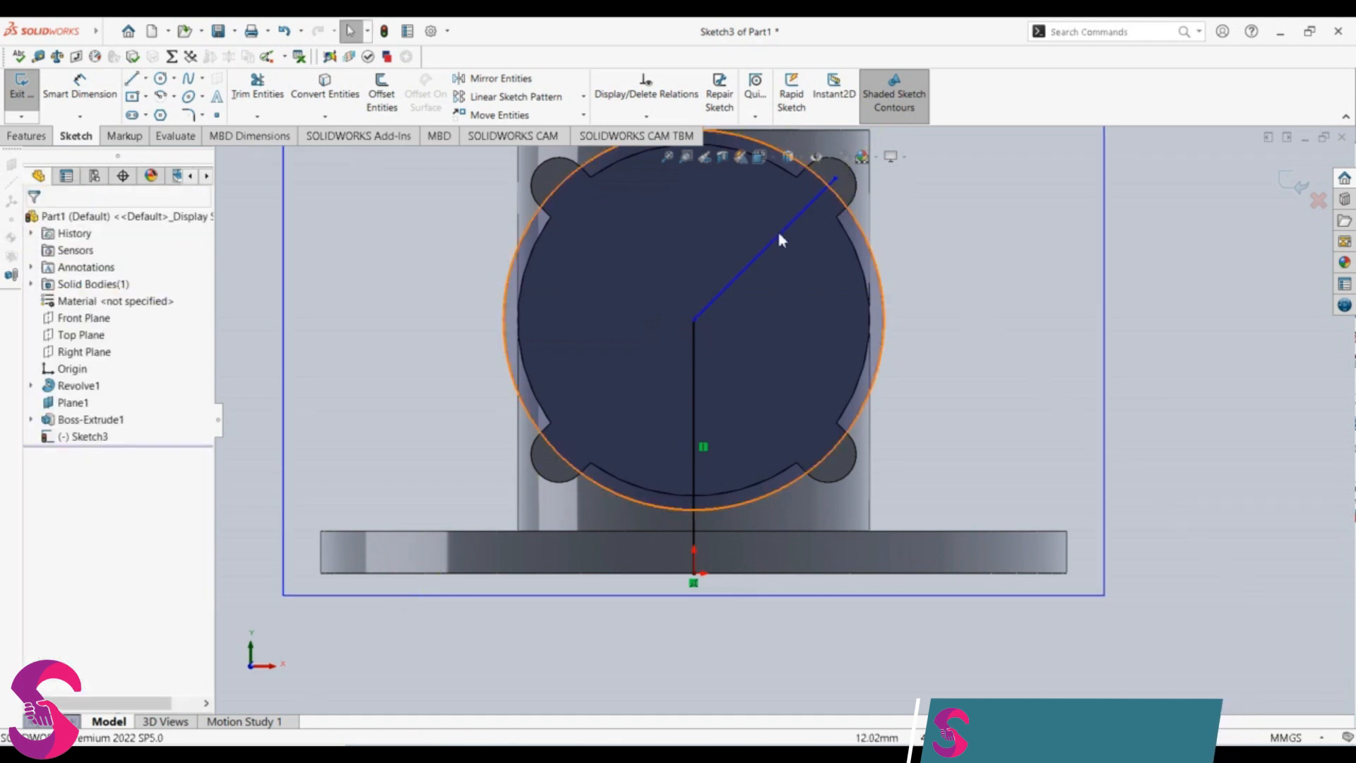
{"action": "left_click", "coordinate": [776, 256]}
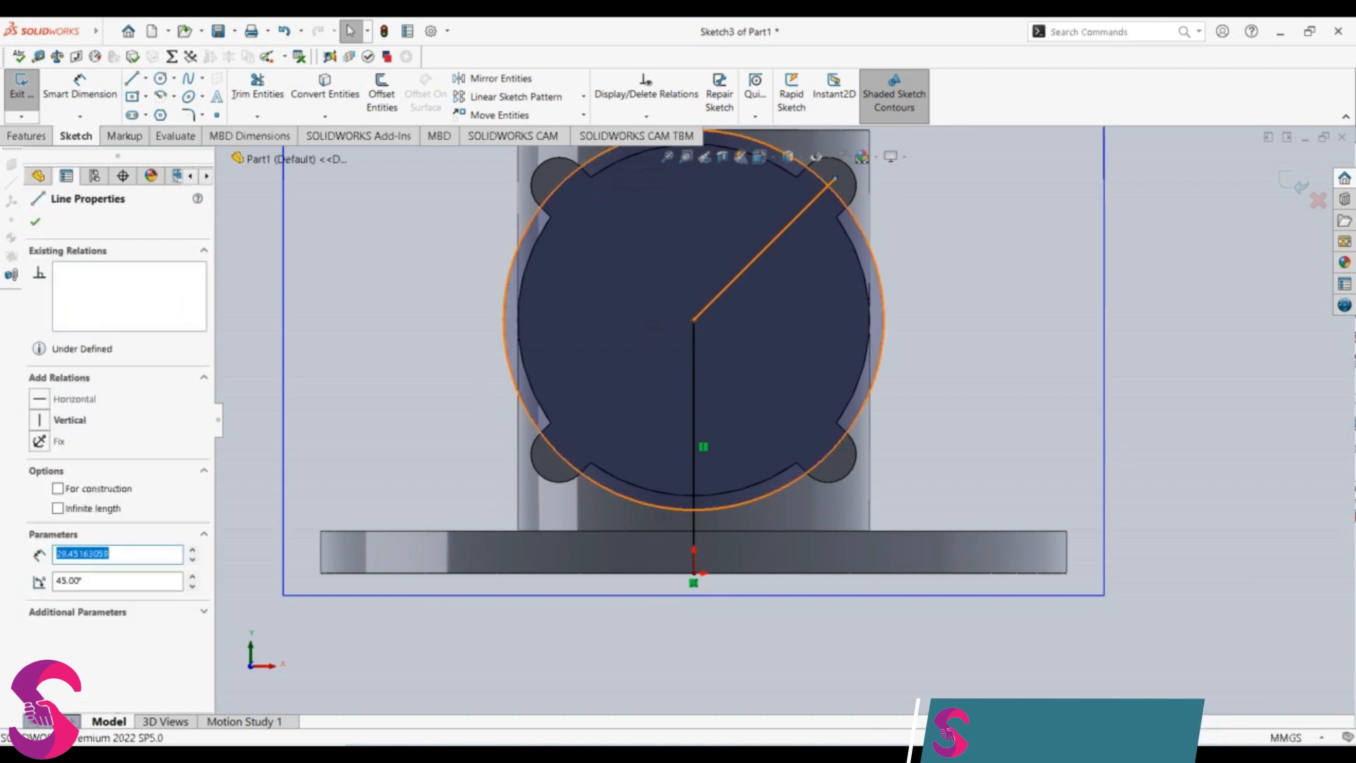
{"action": "left_click_drag", "start_coordinate": [138, 555], "coordinate": [85, 600]}
{"action": "type", "text": "27"}
{"action": "key", "text": "Return"}
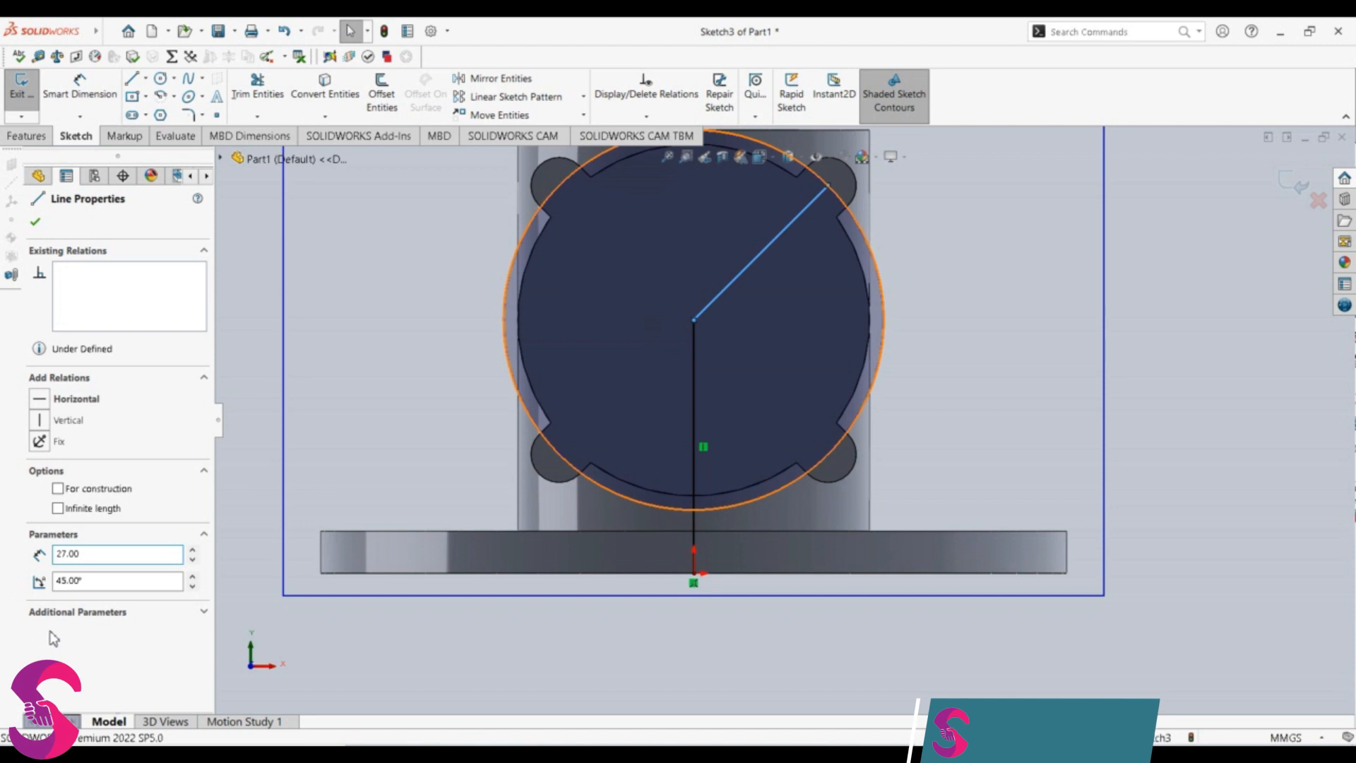
{"action": "left_click", "coordinate": [35, 223]}
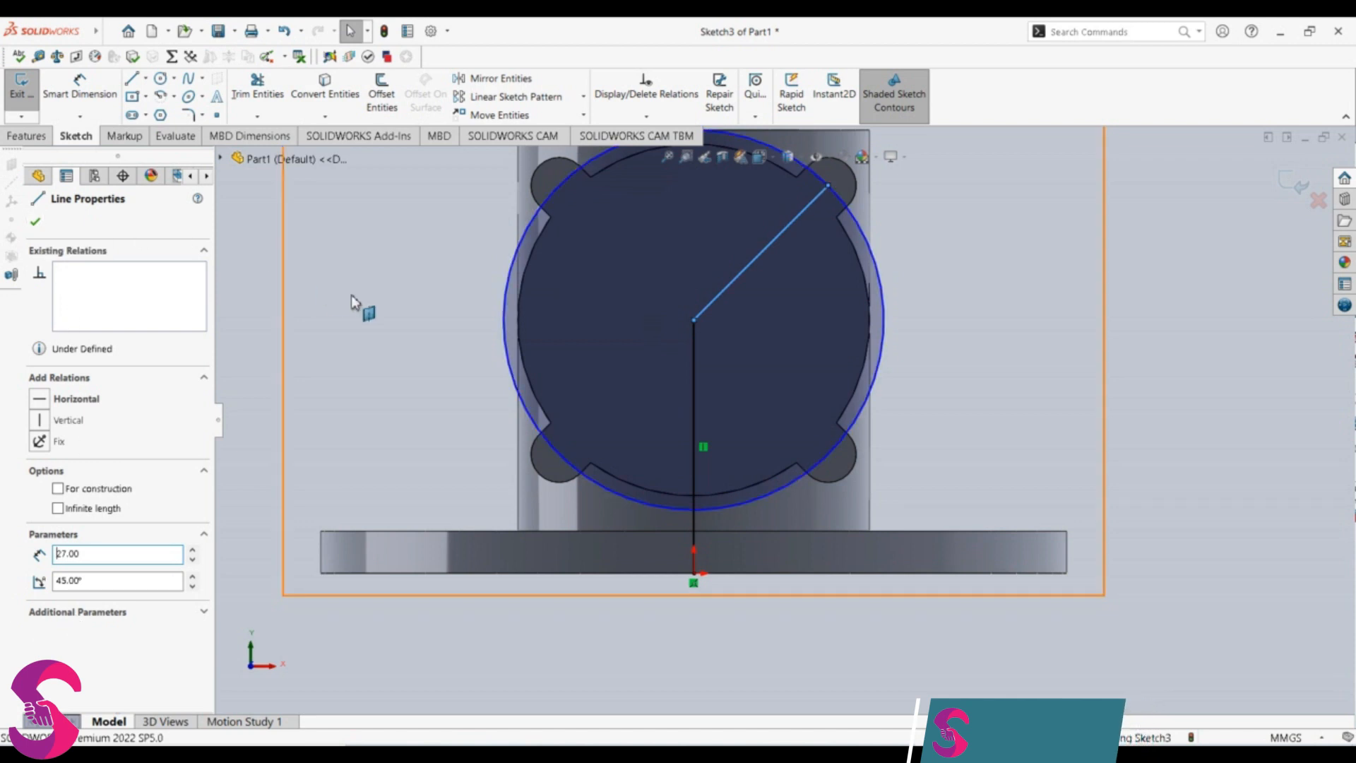
Step: Draw a circle centred on the outer end of the 45° line, in the upper-right lug, with a radius of 1.75 mm
{"action": "left_click", "coordinate": [161, 79]}
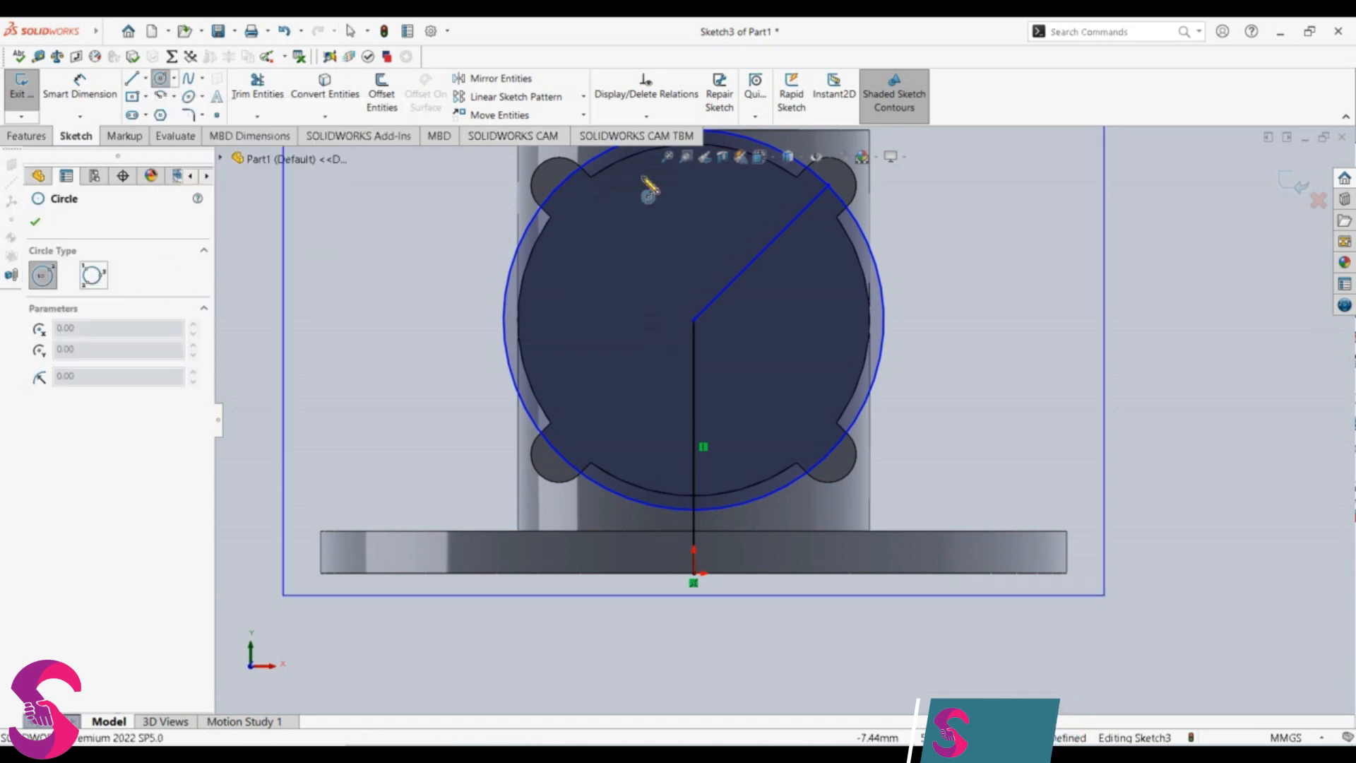
{"action": "left_click", "coordinate": [829, 185]}
{"action": "left_click", "coordinate": [844, 185]}
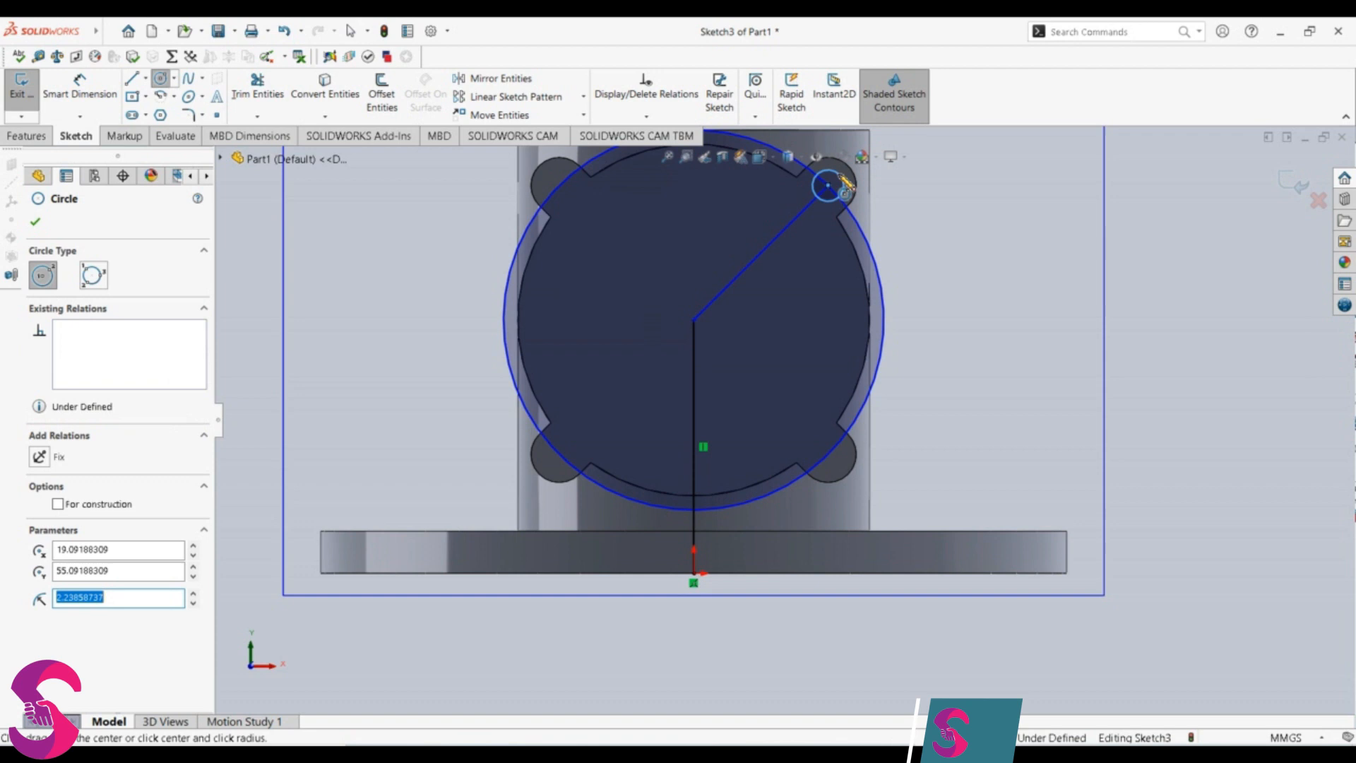
{"action": "type", "text": "1.75"}
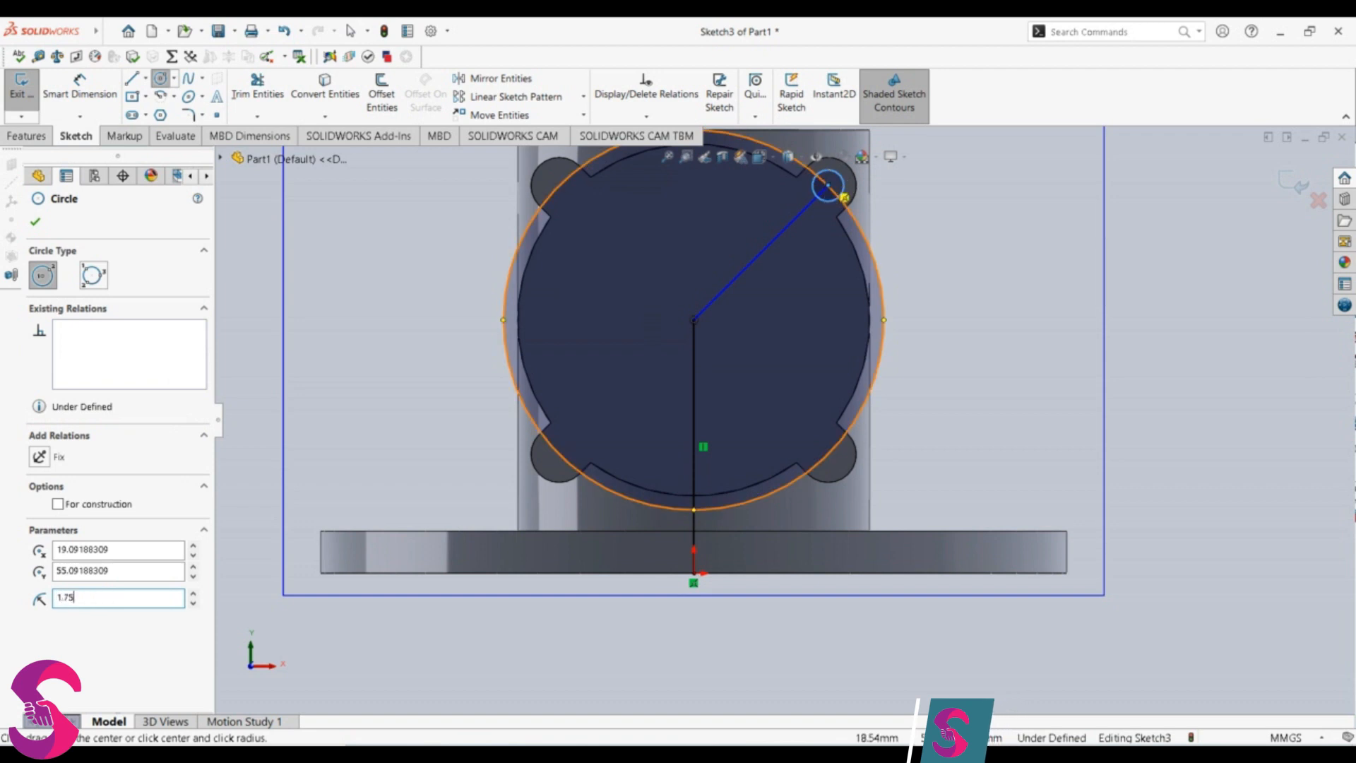
{"action": "key", "text": "Return"}
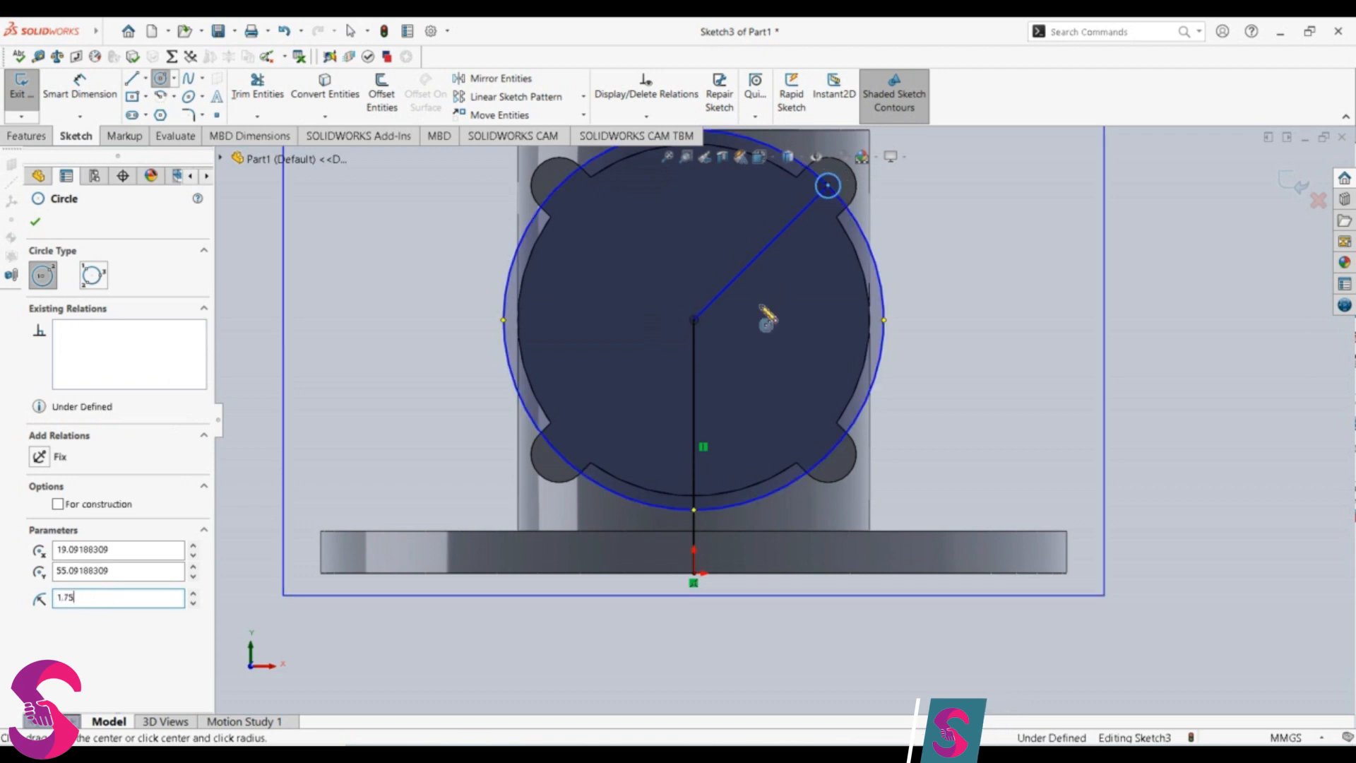
{"action": "key", "text": "Escape"}
Step: Delete the 45° line and the vertical 36 mm line, keeping both circles in the sketch
{"action": "left_click", "coordinate": [724, 289]}
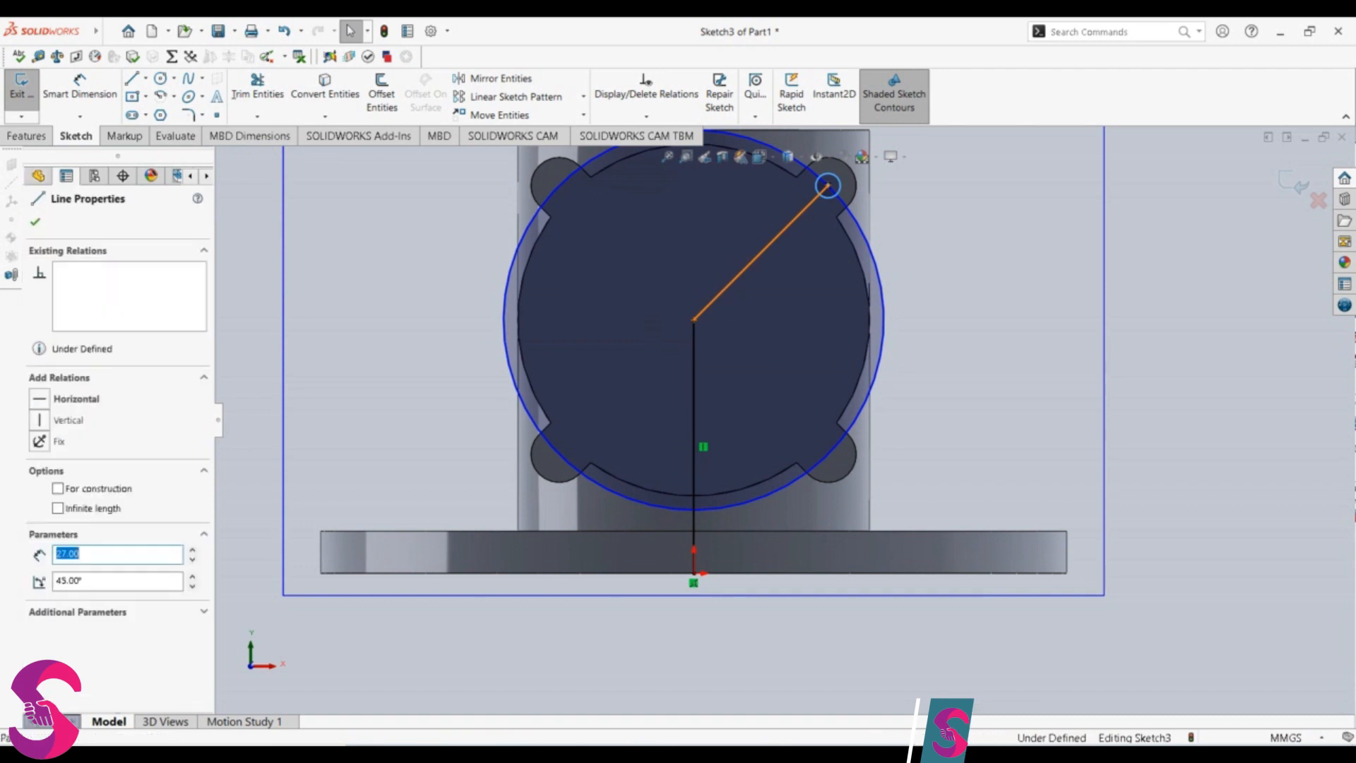
{"action": "key", "text": "Delete"}
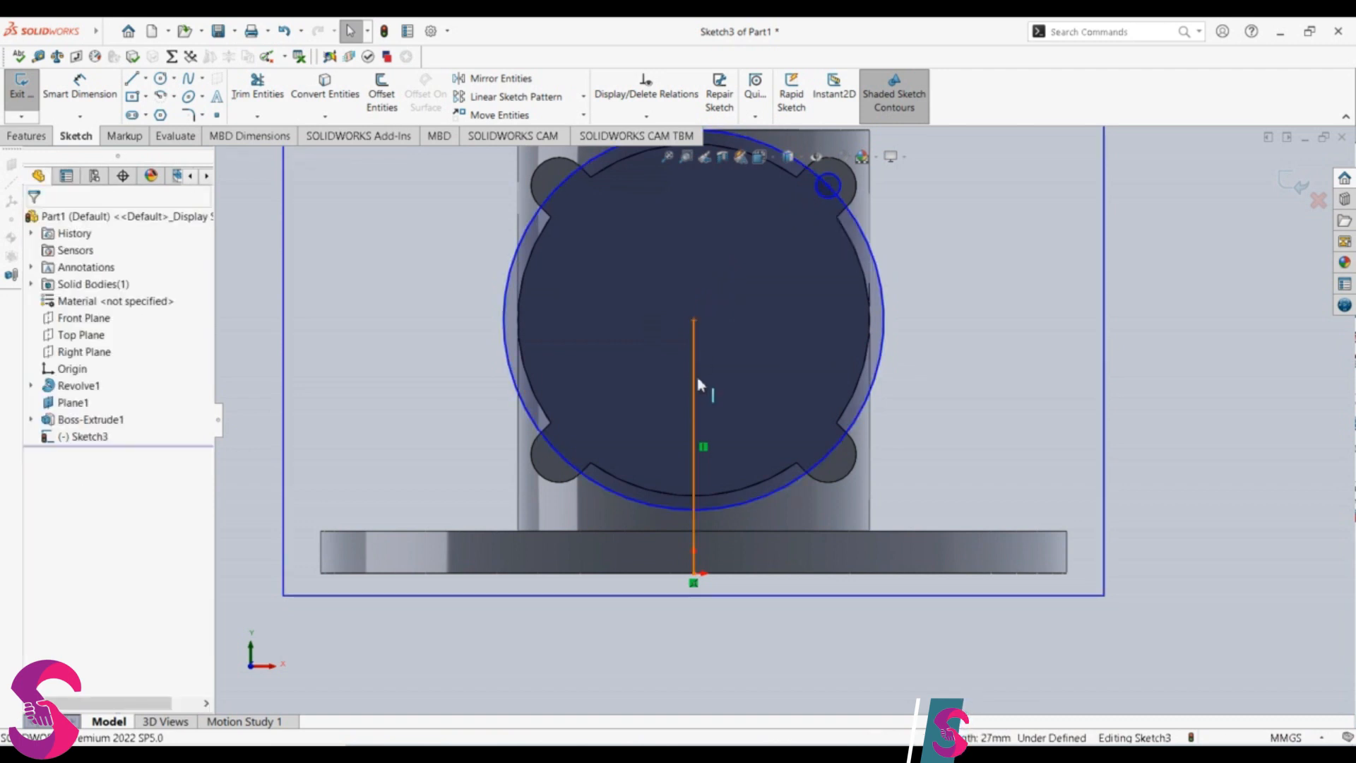
{"action": "left_click", "coordinate": [696, 382]}
{"action": "key", "text": "Delete"}
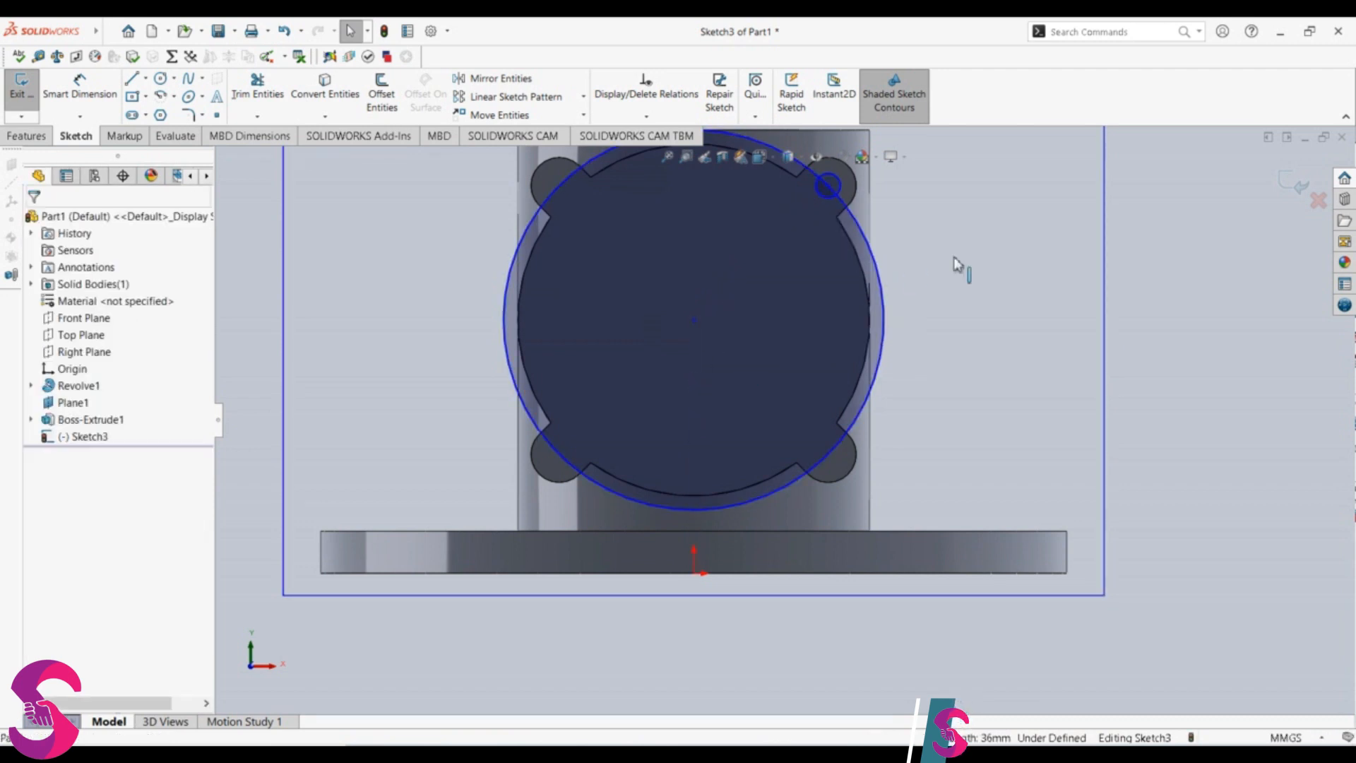
{"action": "left_click", "coordinate": [780, 273]}
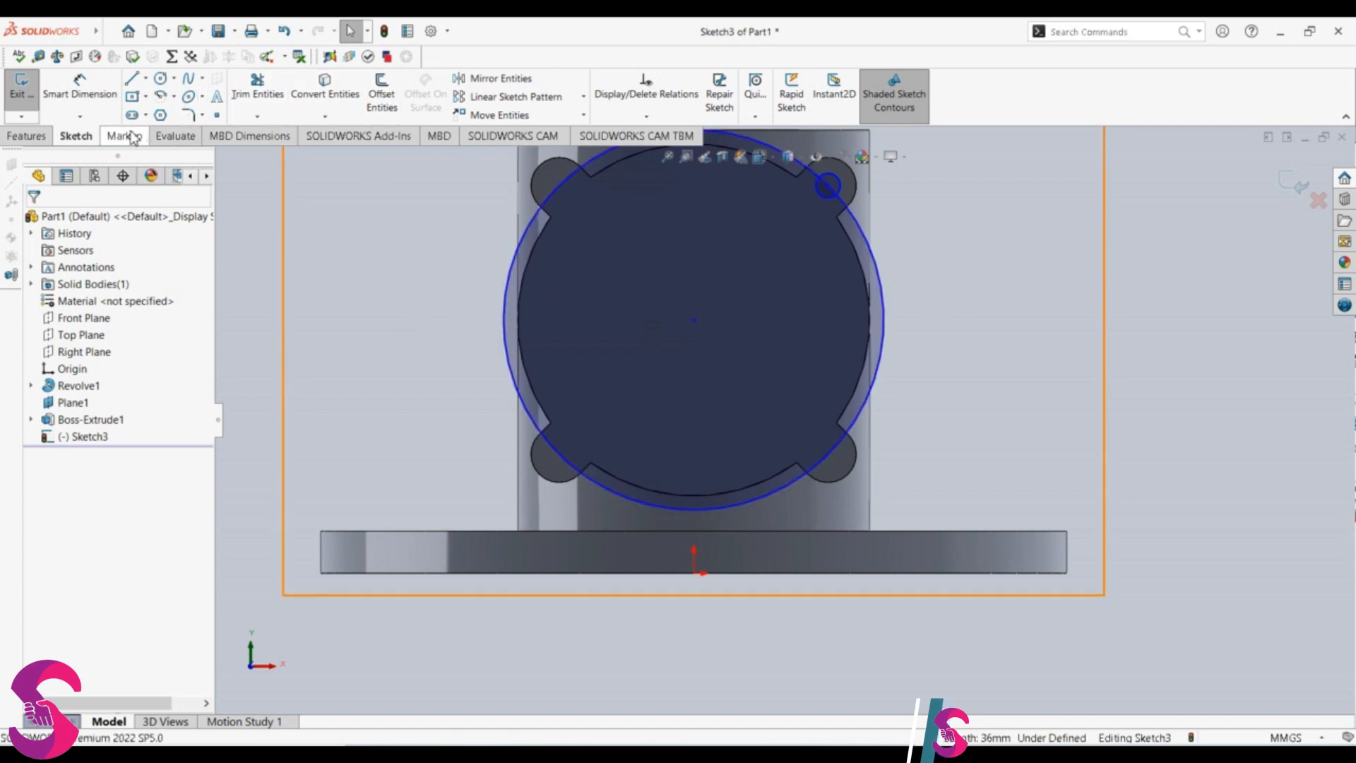
Step: Make an extruded cut using only the small circle in the upper-right lug as the contour, with a blind depth of 6 mm
{"action": "middle_click_drag", "start_coordinate": [672, 277], "coordinate": [684, 349]}
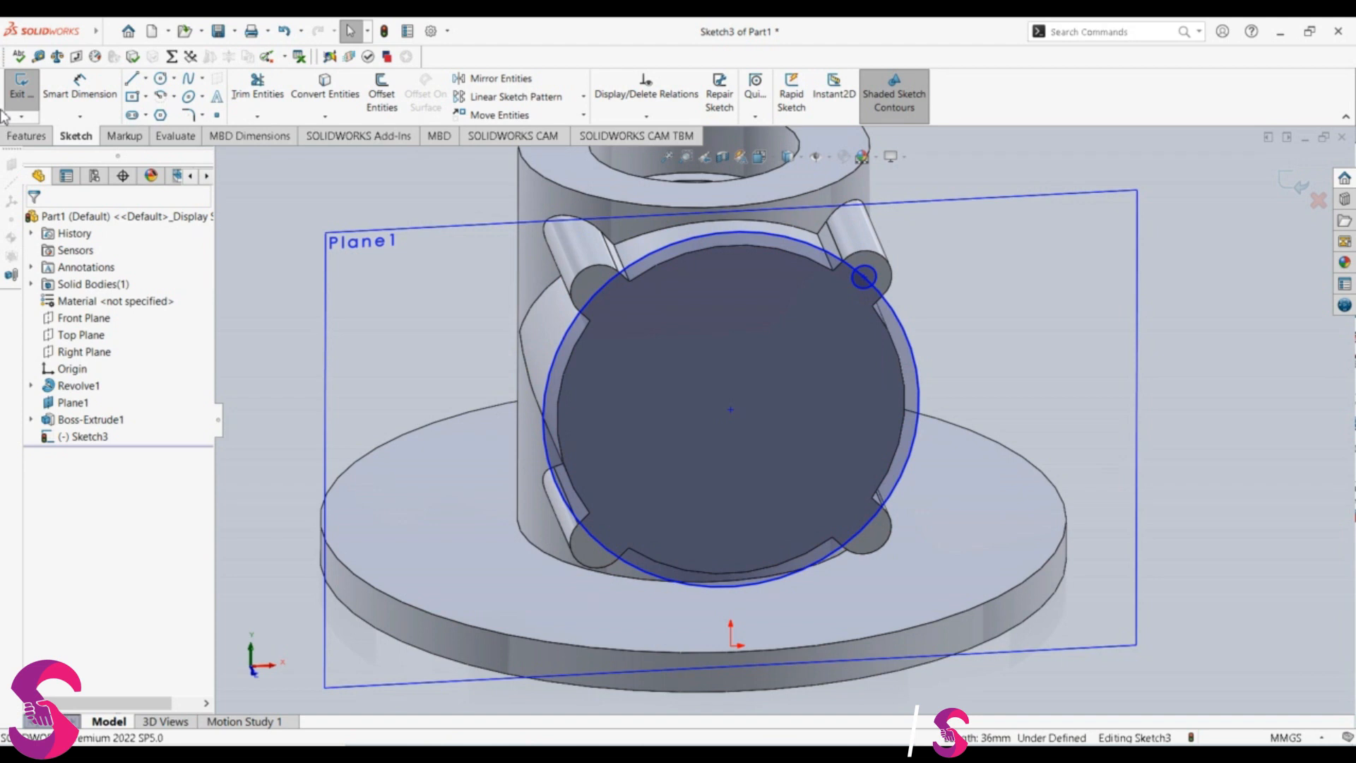
{"action": "left_click", "coordinate": [26, 136]}
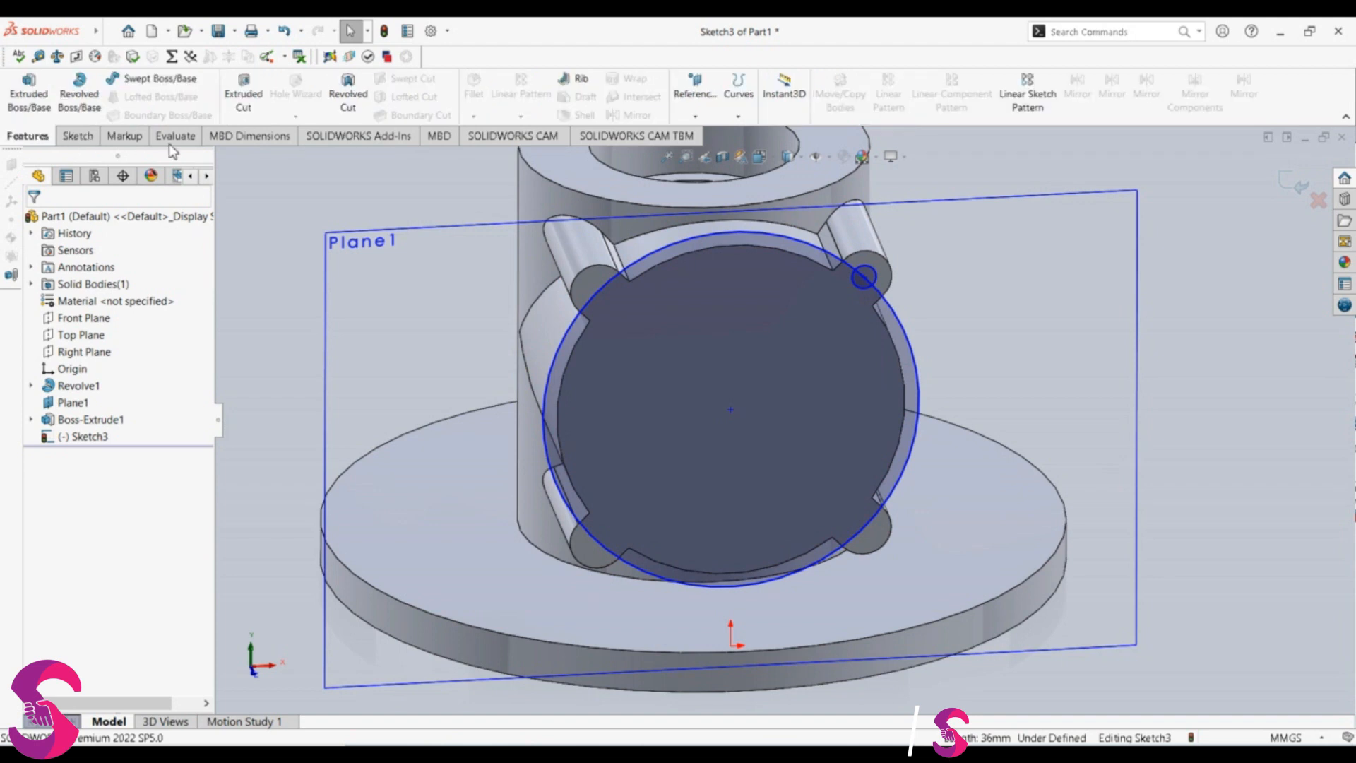
{"action": "left_click", "coordinate": [249, 106]}
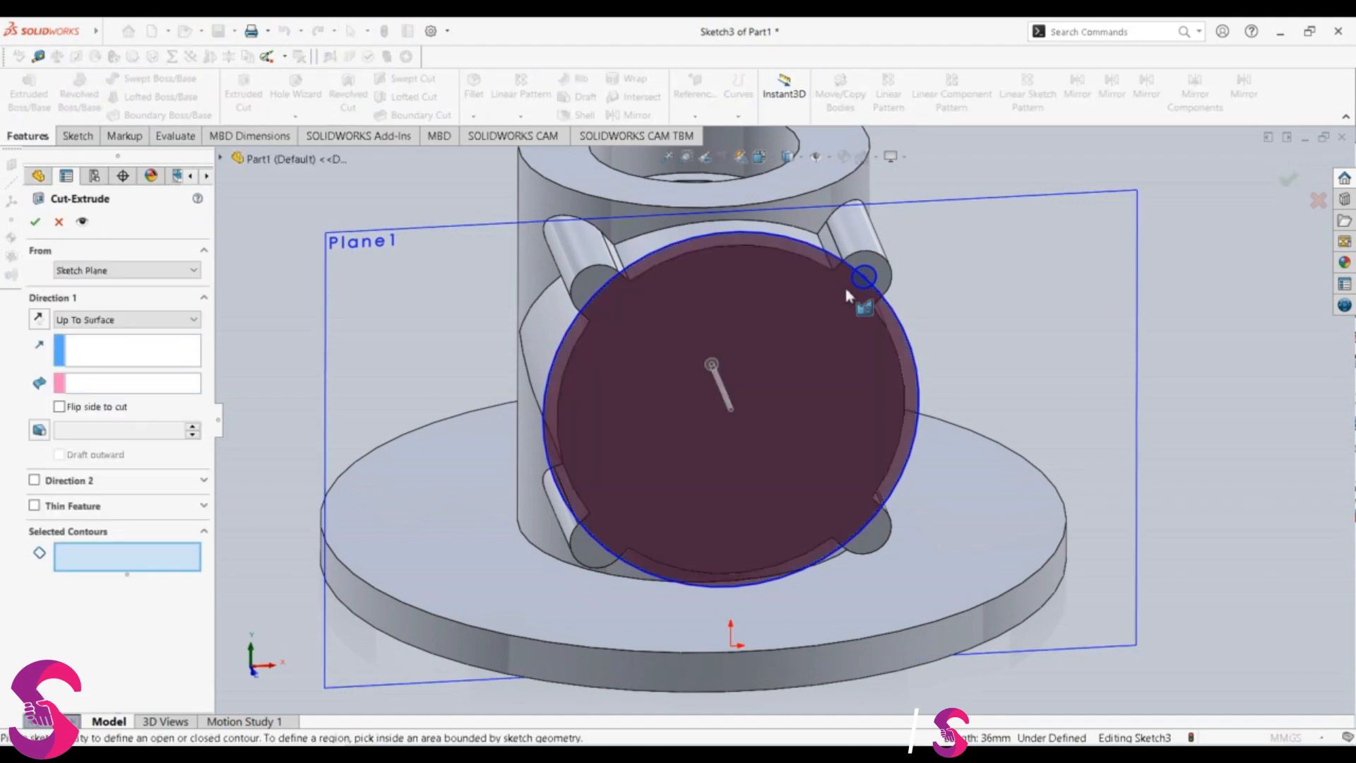
{"action": "left_click", "coordinate": [862, 280]}
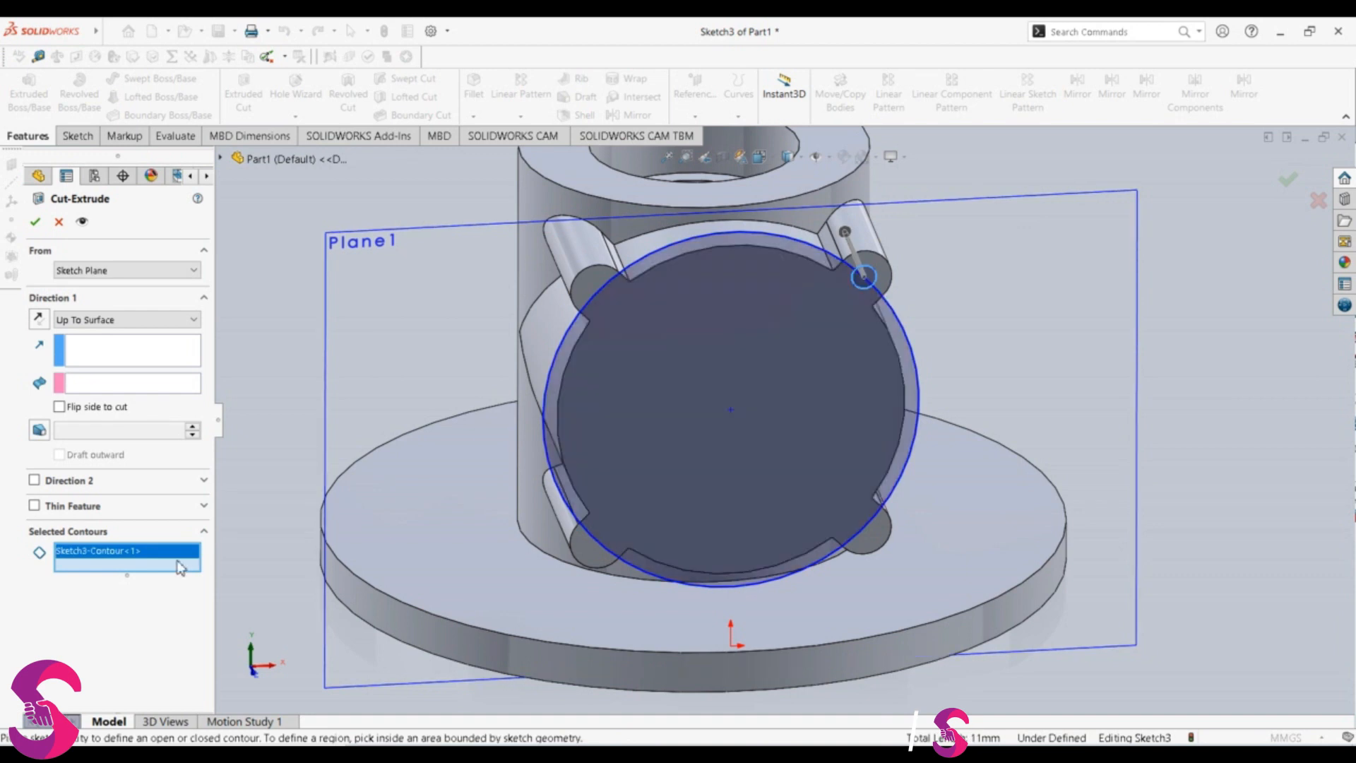
{"action": "left_click", "coordinate": [95, 321]}
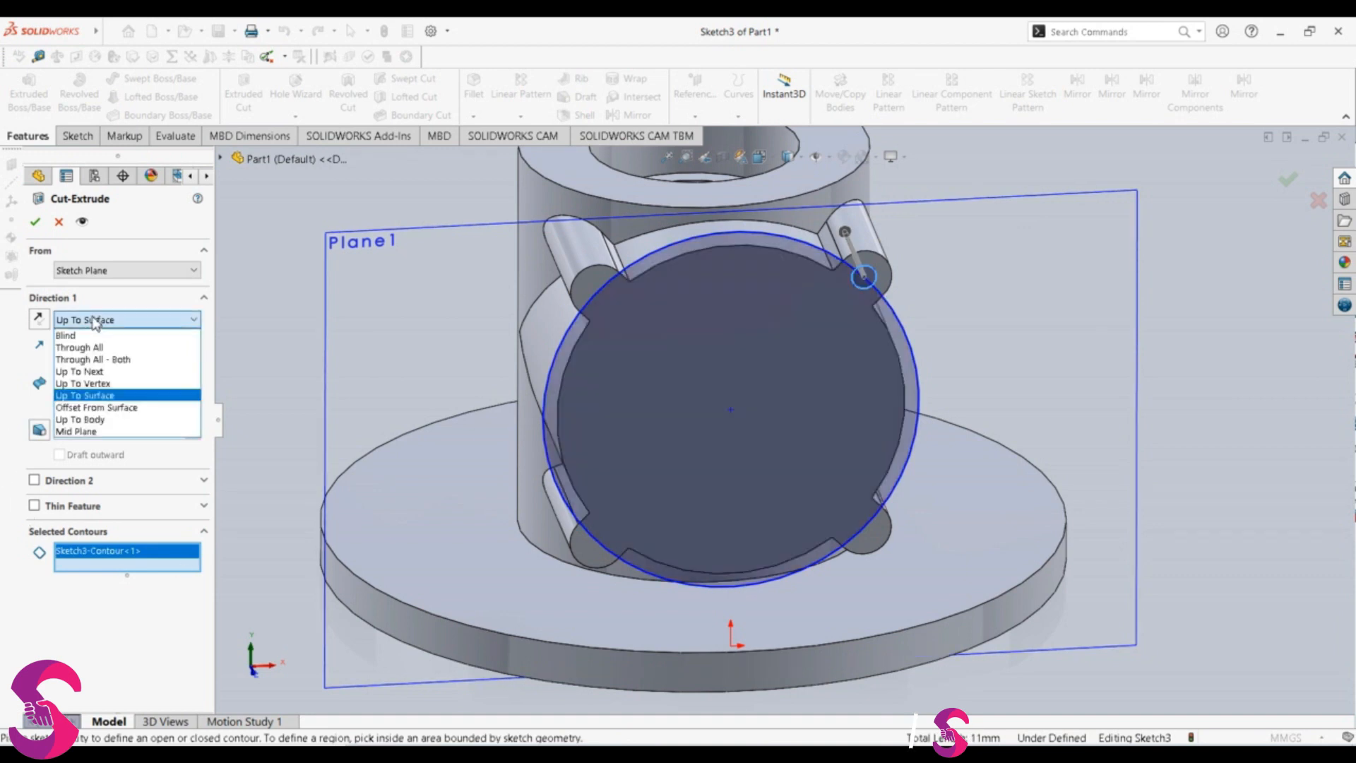
{"action": "left_click", "coordinate": [92, 335]}
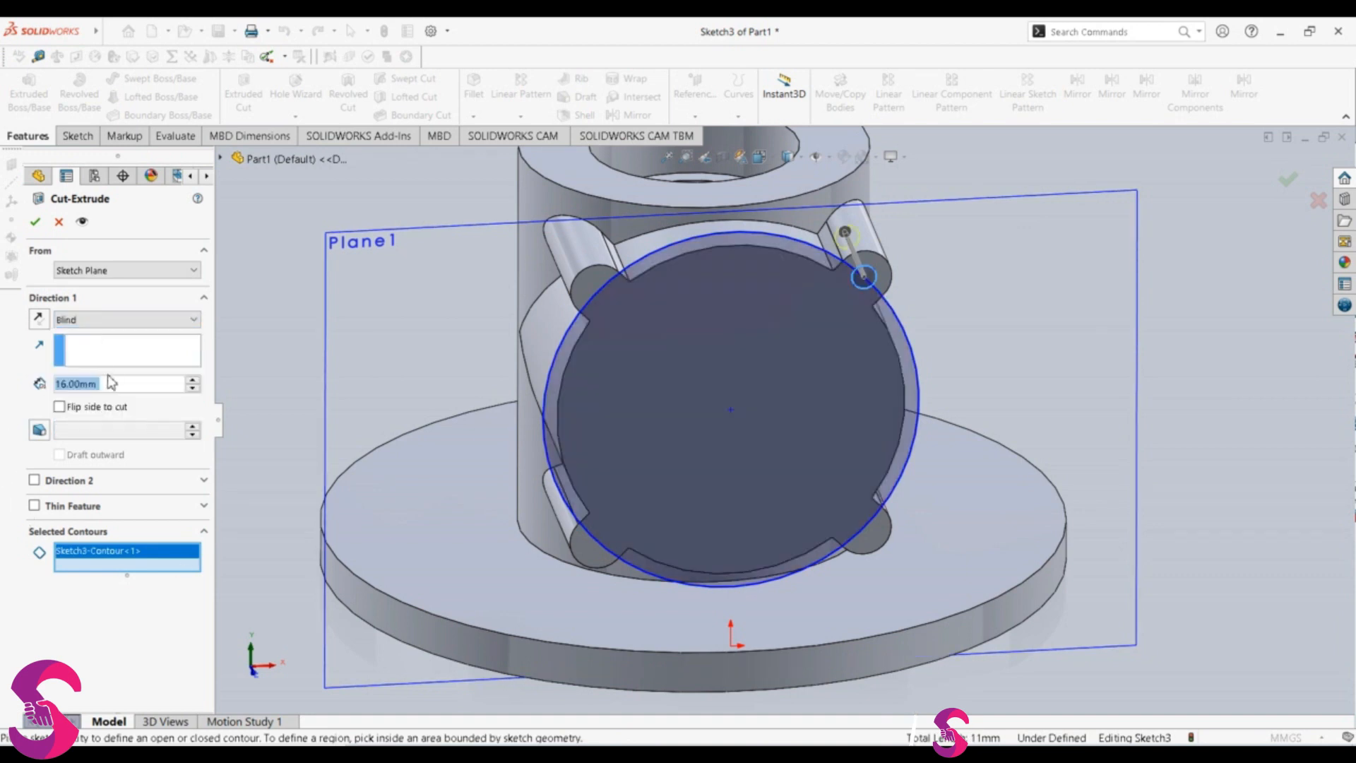
{"action": "type", "text": "6"}
{"action": "key", "text": "Return"}
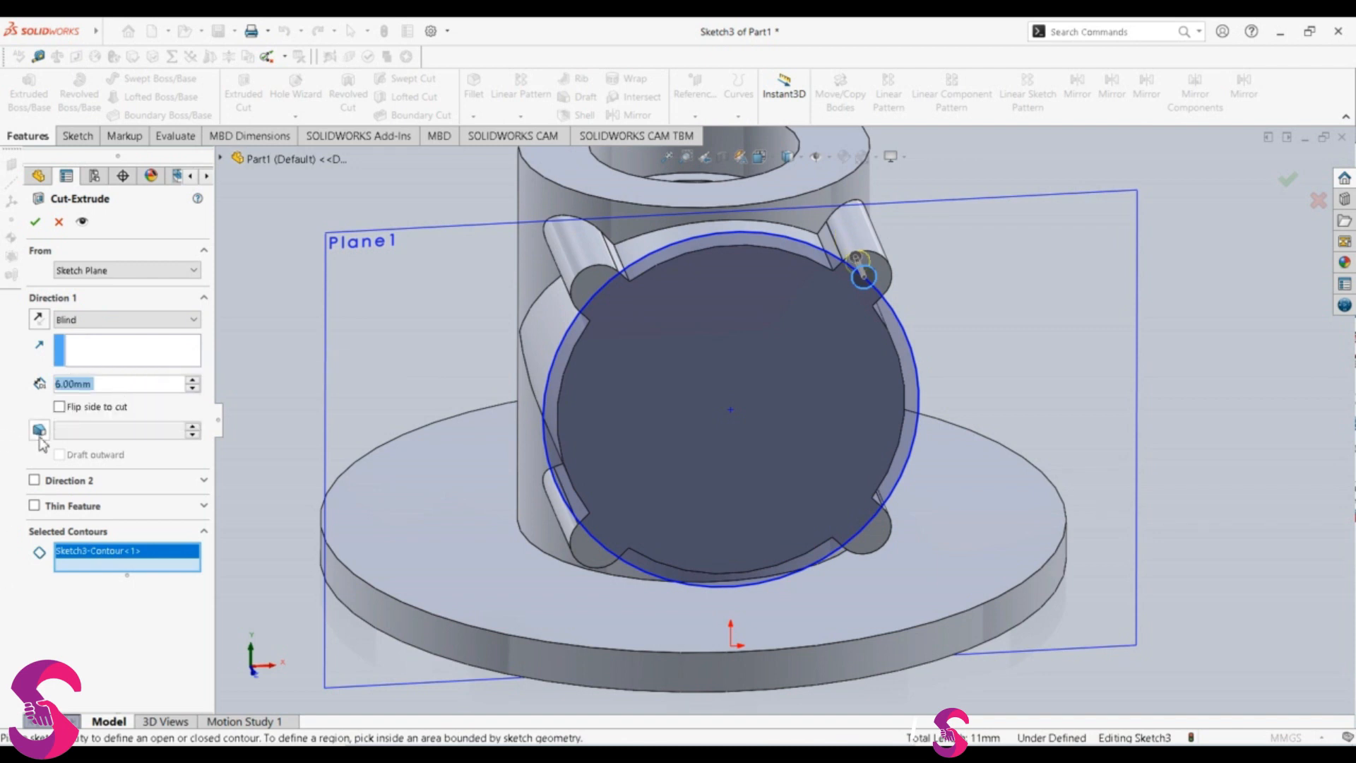
{"action": "left_click", "coordinate": [35, 221]}
{"action": "left_click", "coordinate": [922, 279]}
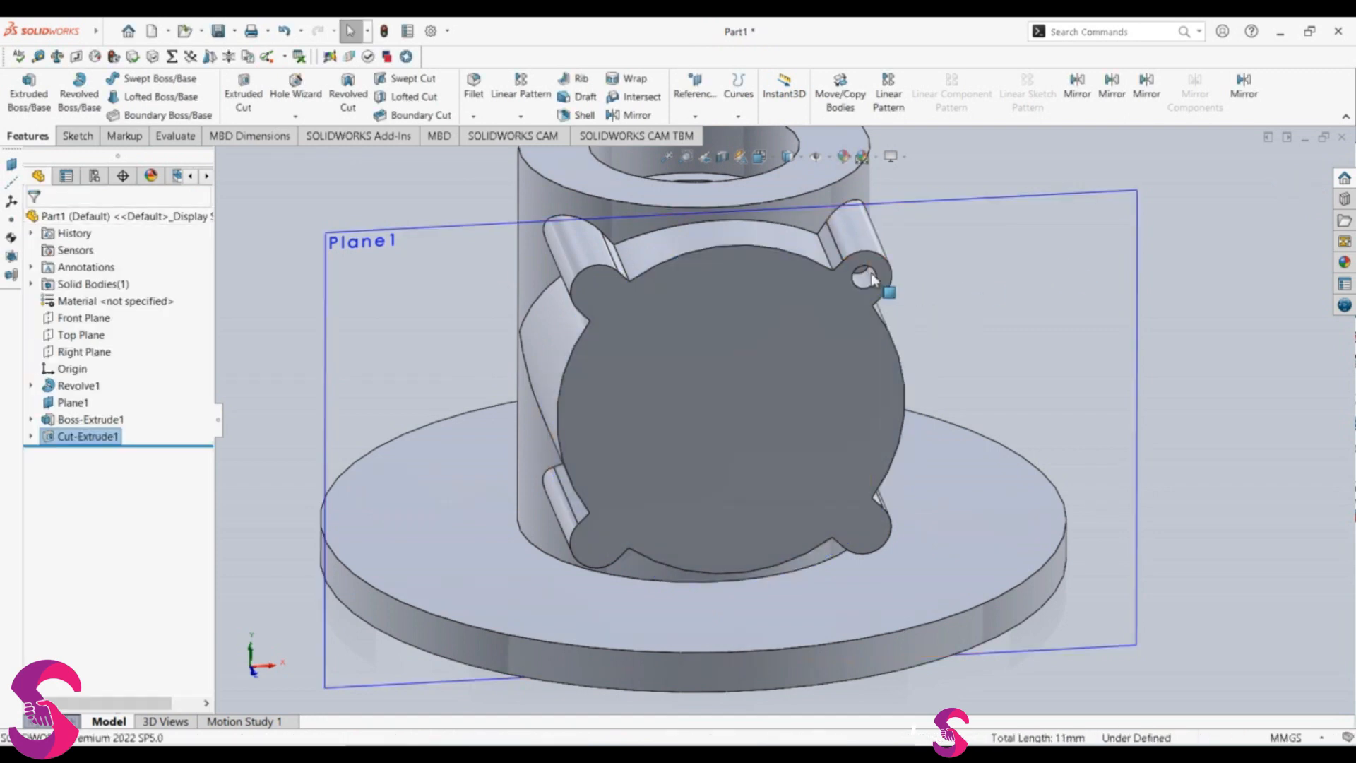
Step: Set up a circular pattern of the upper-right lug's hole, using the boss's round outer edge as the rotation reference
{"action": "left_click", "coordinate": [873, 278]}
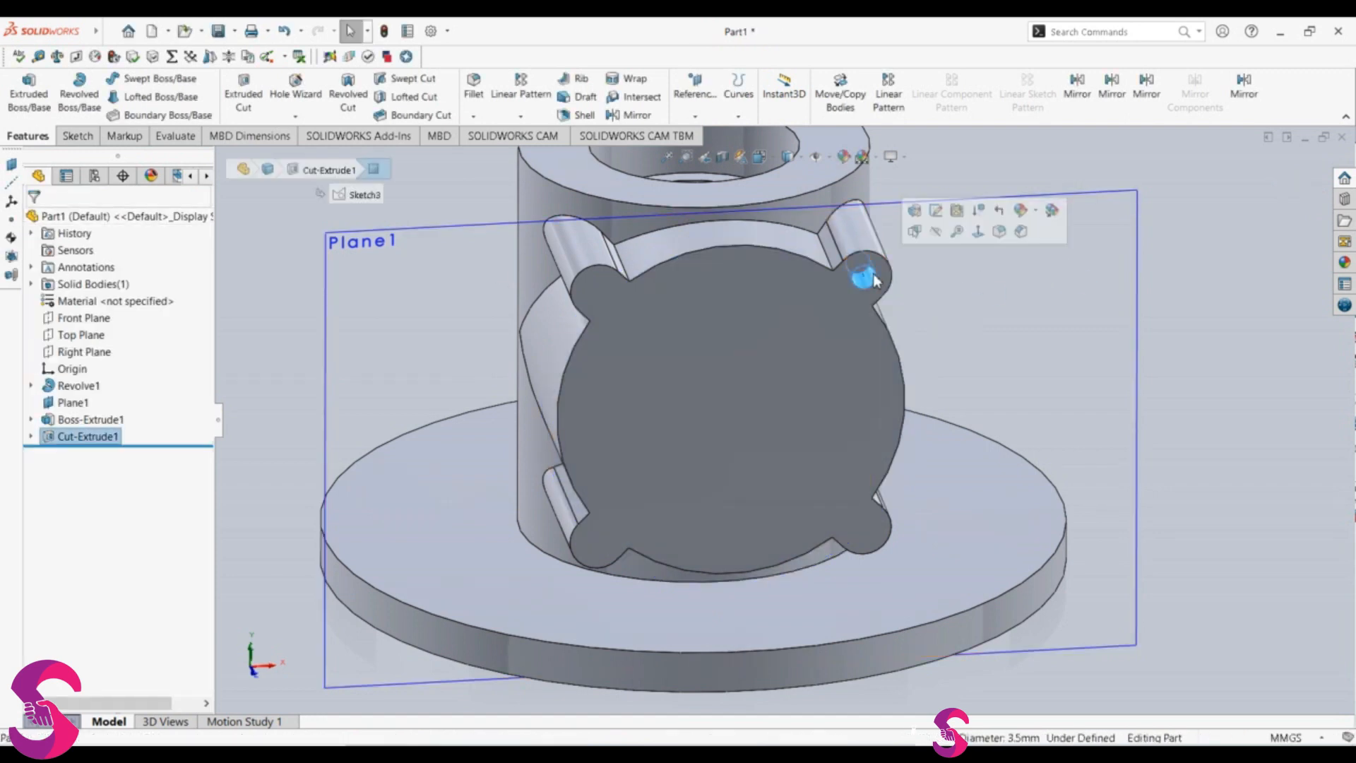
{"action": "left_click", "coordinate": [520, 118]}
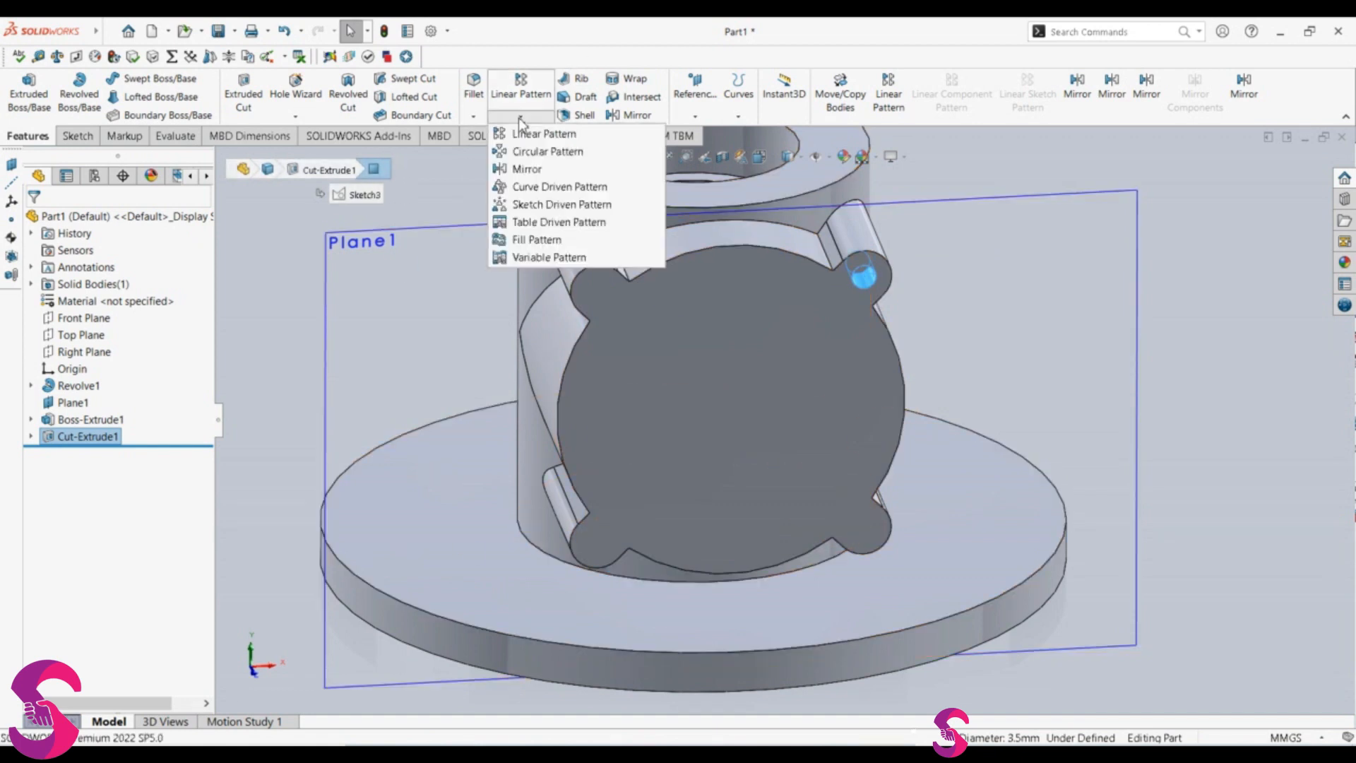
{"action": "left_click", "coordinate": [533, 151]}
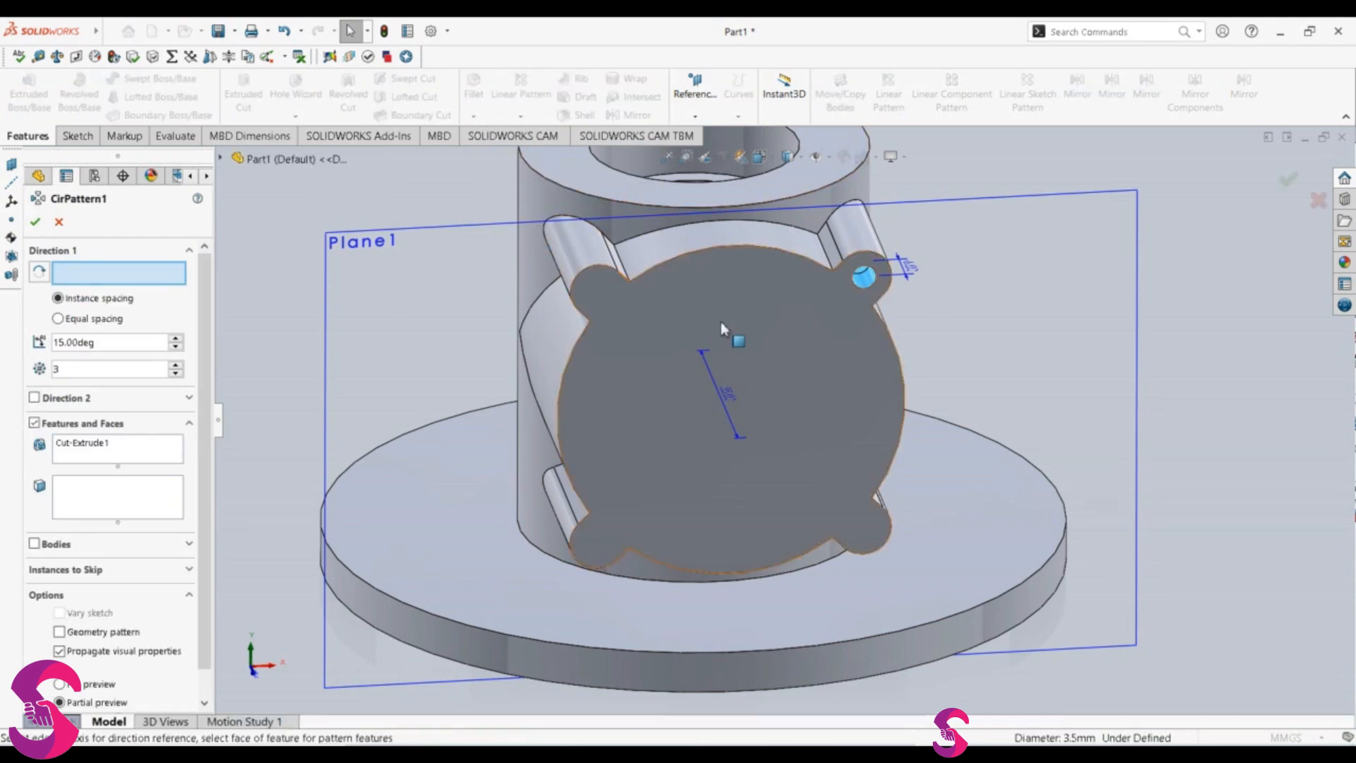
{"action": "middle_click_drag", "start_coordinate": [708, 448], "coordinate": [706, 390]}
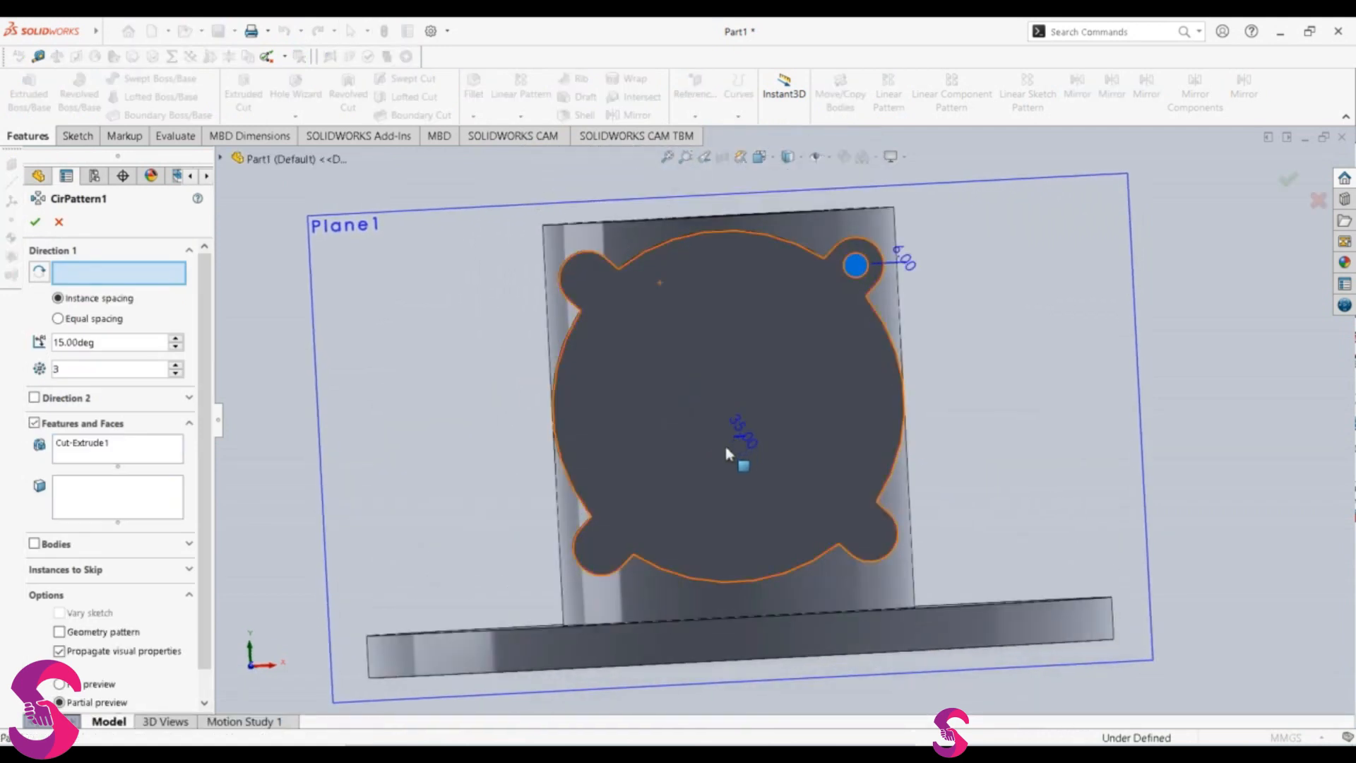
{"action": "left_click", "coordinate": [555, 425]}
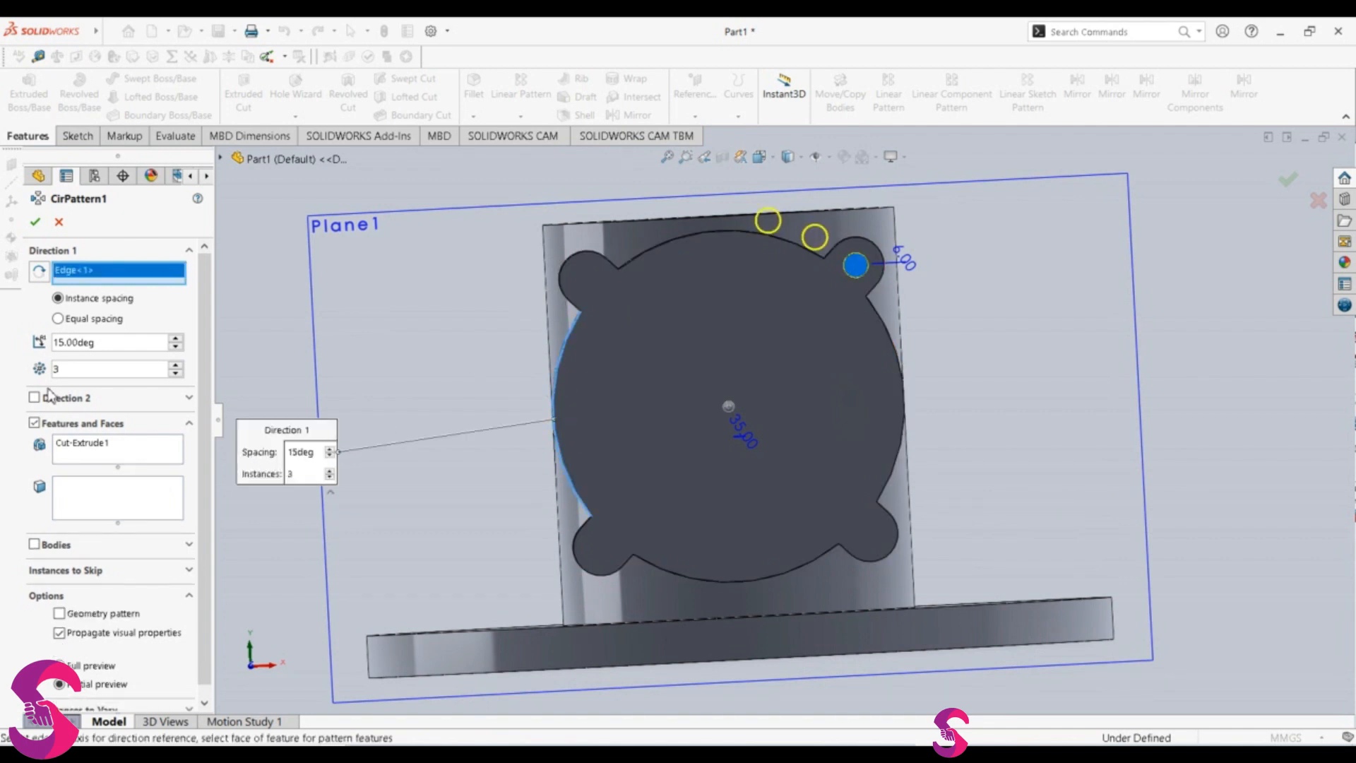